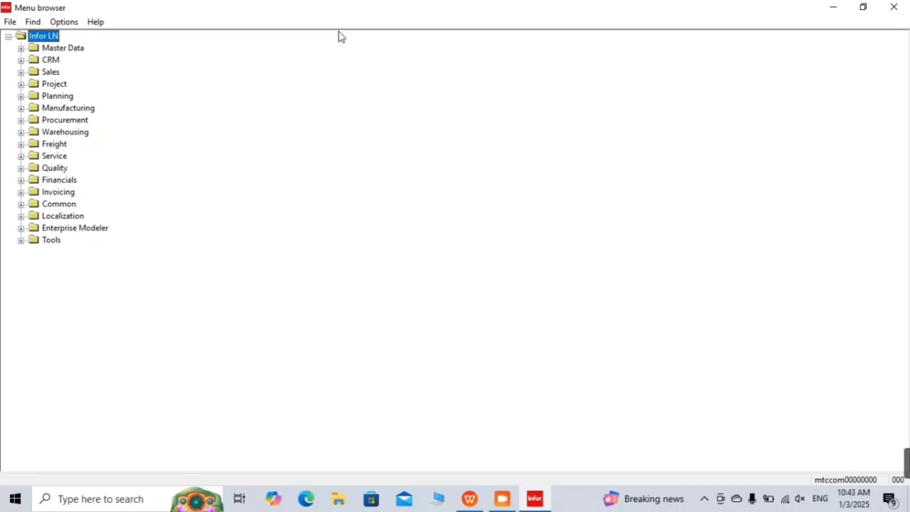
Step: In the menu tree, expand Tools > Application Development > Packages and Modules and select Package Combinations
{"action": "key", "text": "End"}
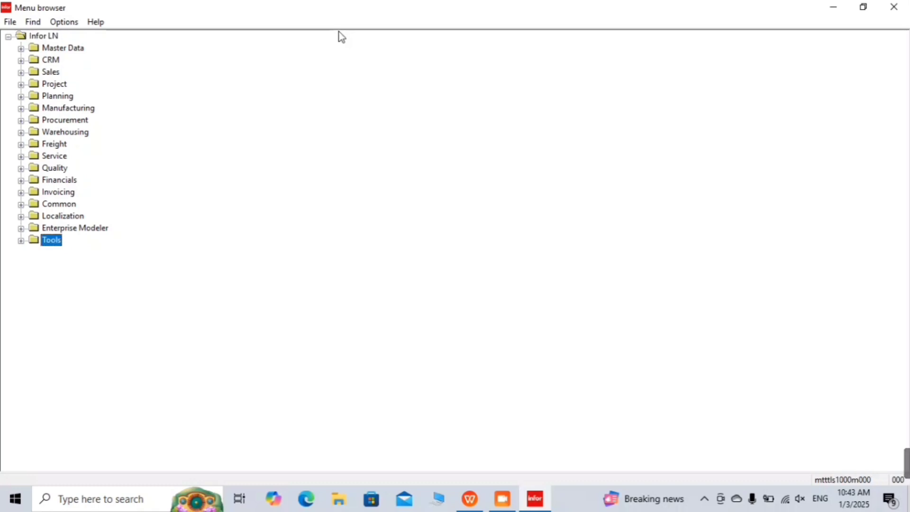
{"action": "key", "text": "Right"}
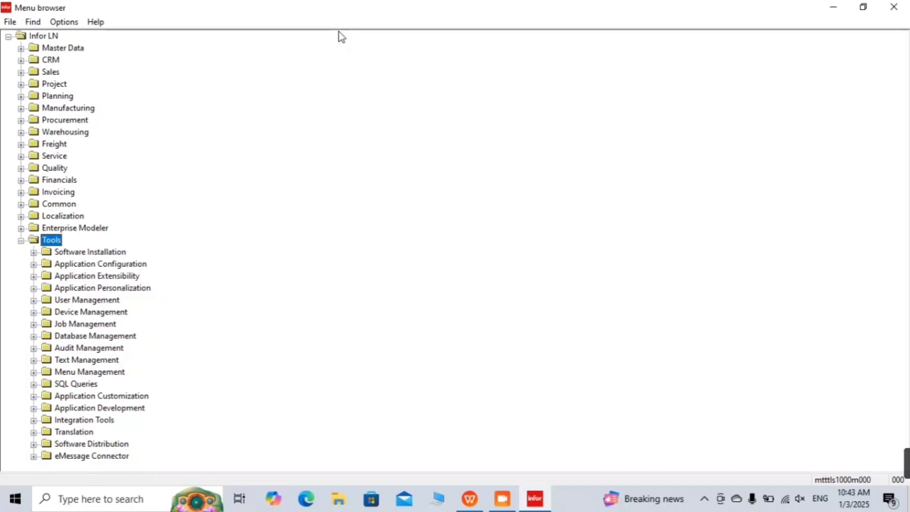
{"action": "key", "text": "Down"}
{"action": "key", "text": "Down"}
{"action": "key", "text": "Down"}
{"action": "key", "text": "Down"}
{"action": "key", "text": "Down"}
{"action": "key", "text": "Down"}
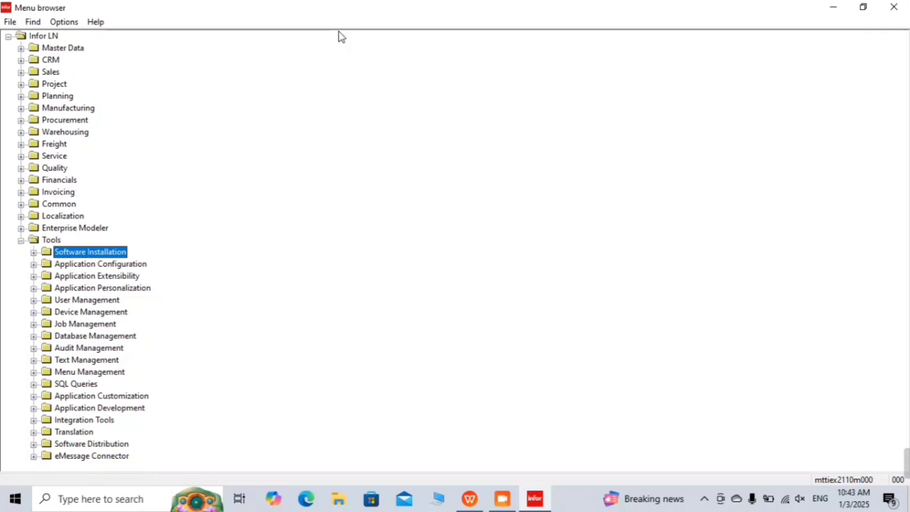
{"action": "key", "text": "Down"}
{"action": "key", "text": "Down"}
{"action": "key", "text": "Down"}
{"action": "key", "text": "Down"}
{"action": "key", "text": "Down"}
{"action": "key", "text": "Down"}
{"action": "key", "text": "Down"}
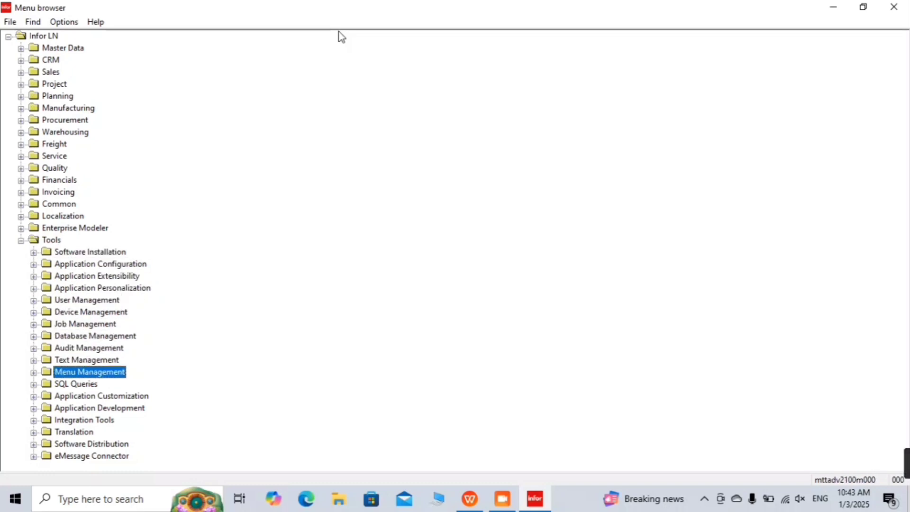
{"action": "key", "text": "Down"}
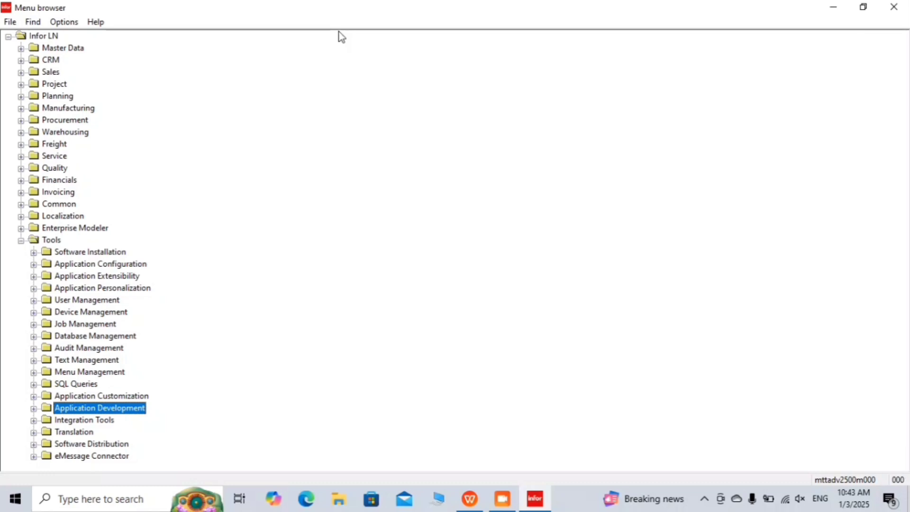
{"action": "key", "text": "Right"}
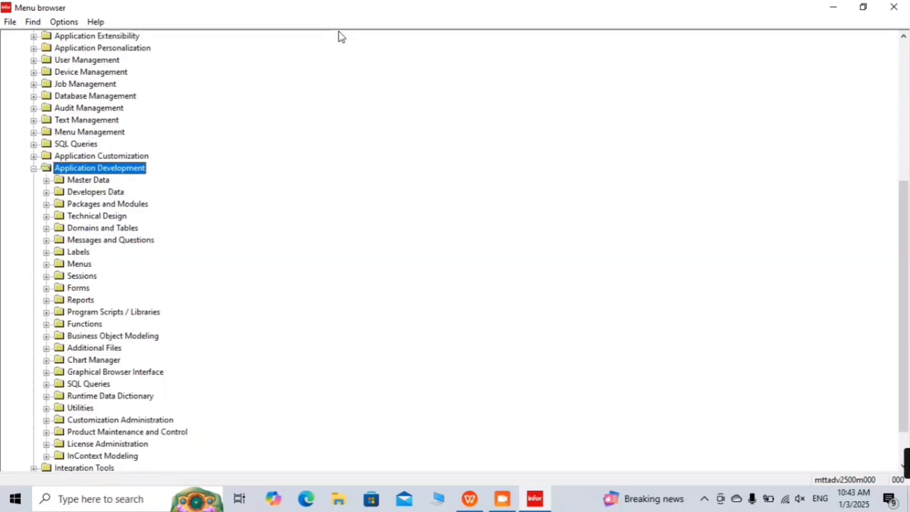
{"action": "key", "text": "Down"}
{"action": "key", "text": "Down"}
{"action": "key", "text": "Down"}
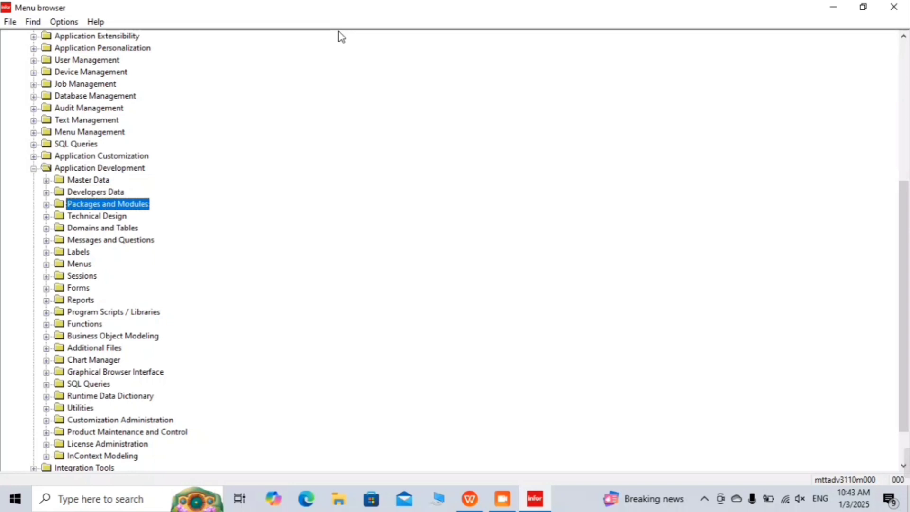
{"action": "key", "text": "Right"}
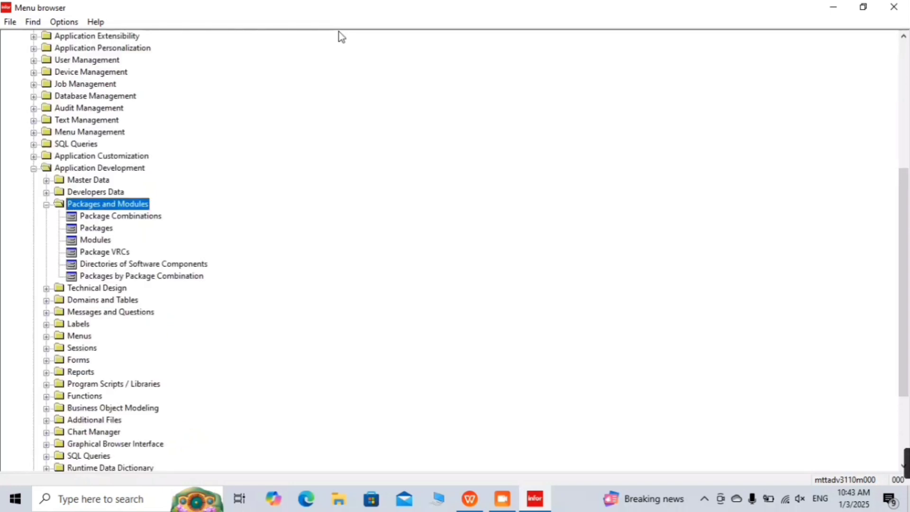
{"action": "key", "text": "Down"}
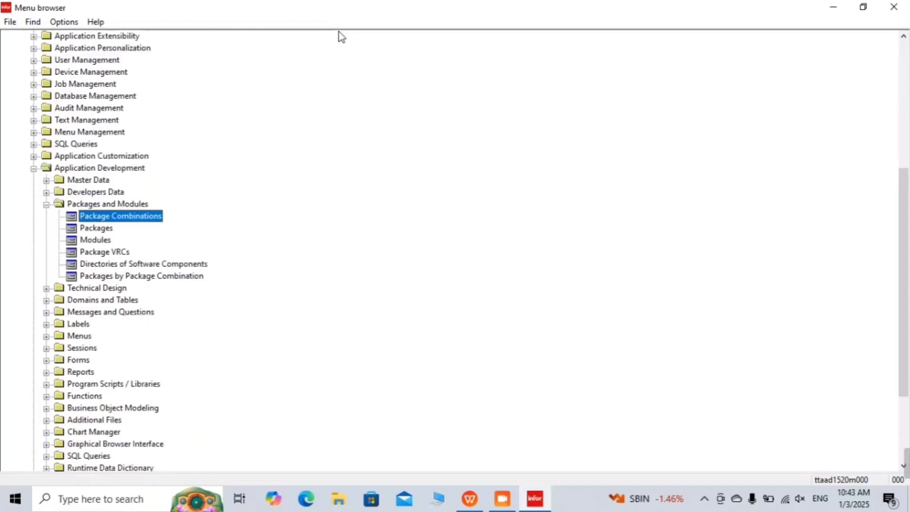
Step: Open the Package Combinations session, then launch Notepad and type 'Package Combination ('
{"action": "double_click", "coordinate": [148, 221]}
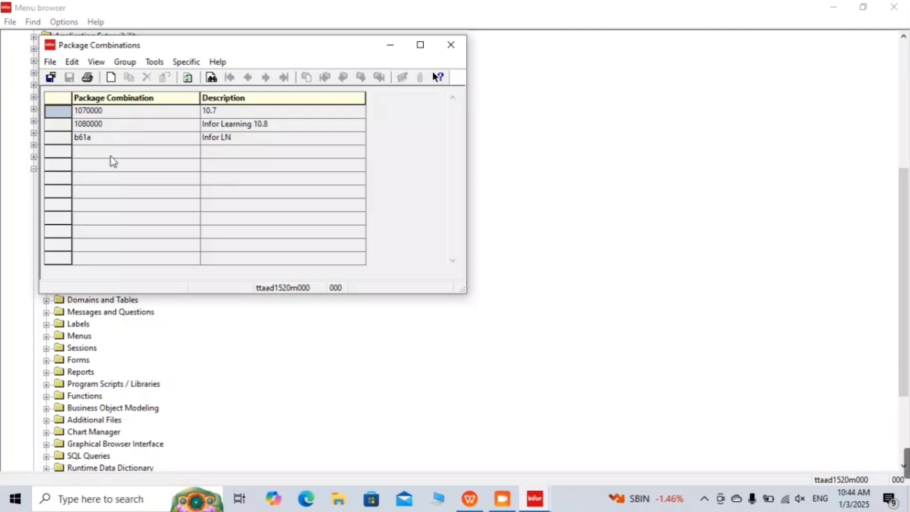
{"action": "left_click", "coordinate": [81, 500]}
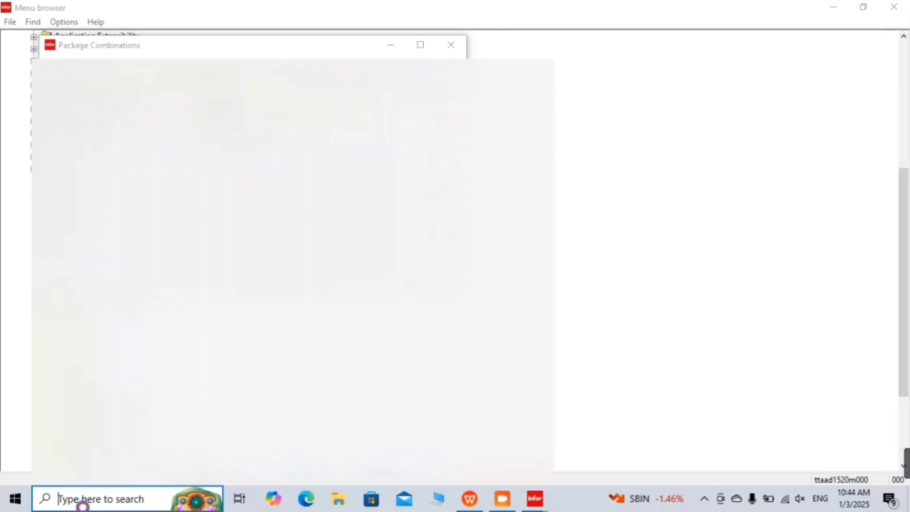
{"action": "type", "text": "note"}
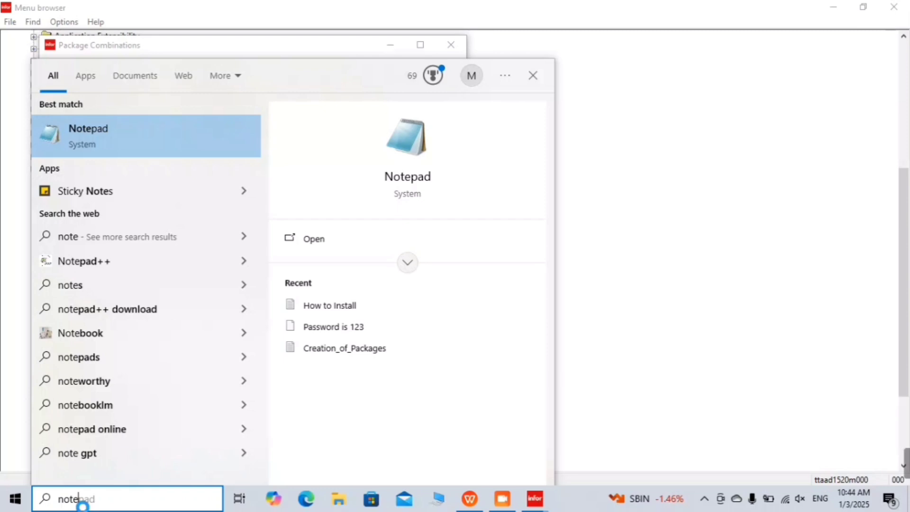
{"action": "key", "text": "Return"}
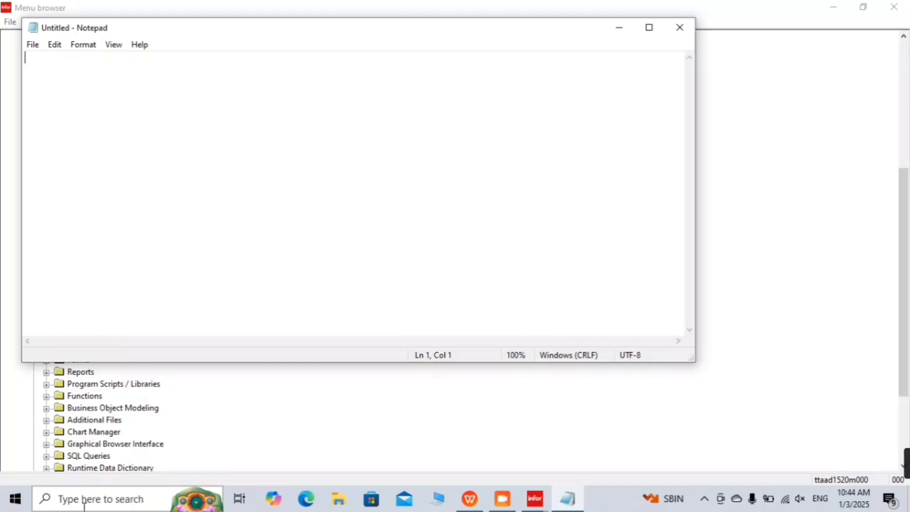
{"action": "type", "text": "Pack"}
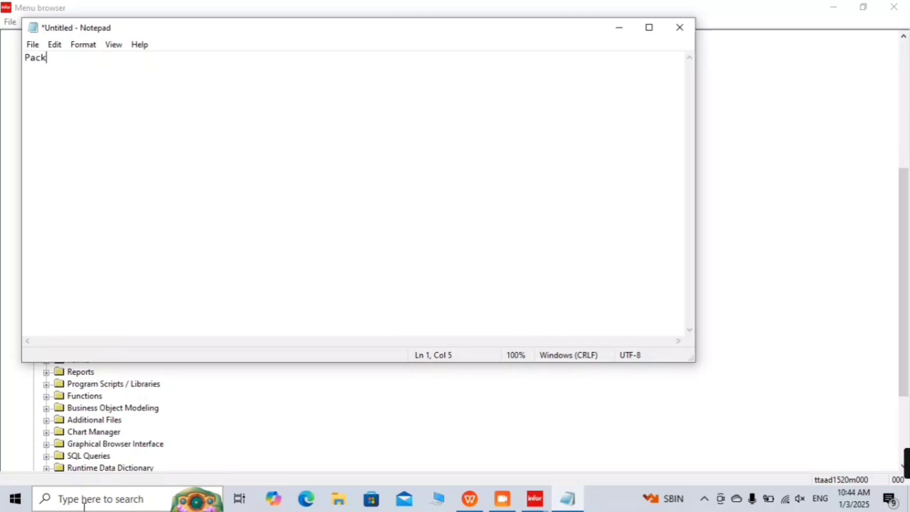
{"action": "type", "text": "age Combinat"}
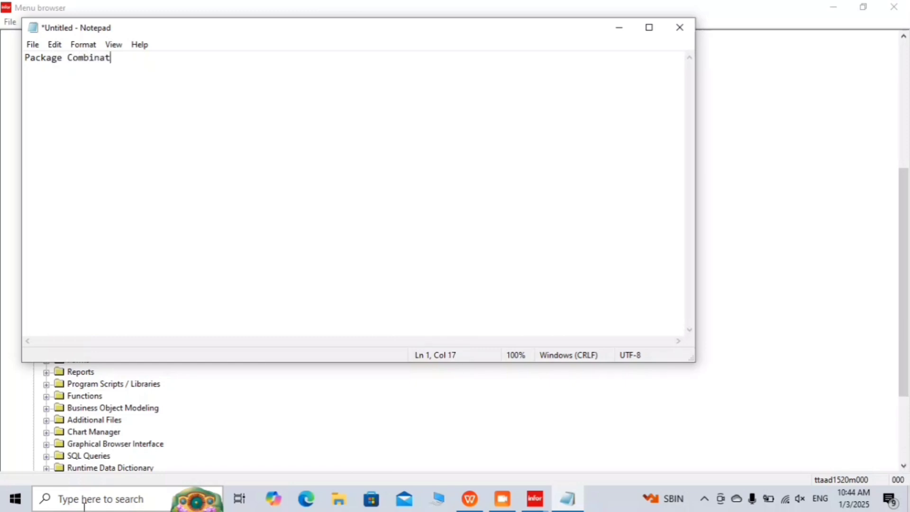
{"action": "type", "text": "ion ("}
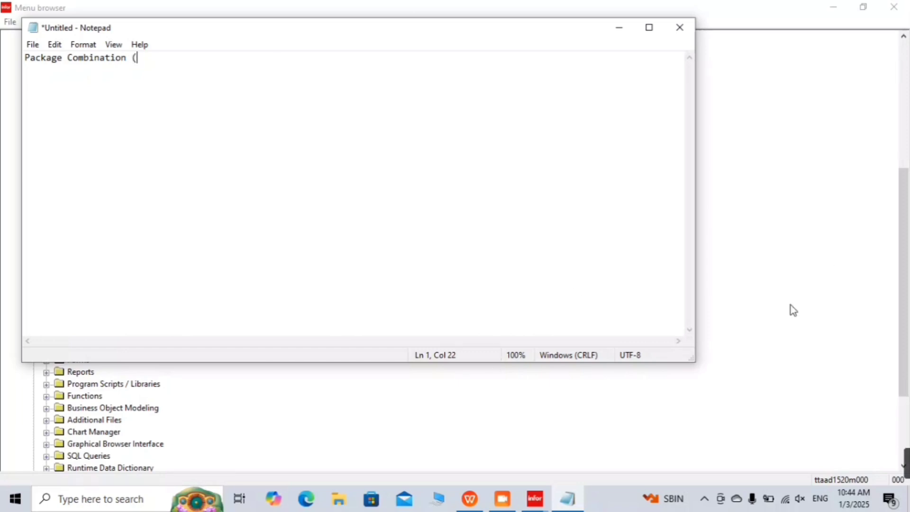
{"action": "left_click", "coordinate": [620, 29]}
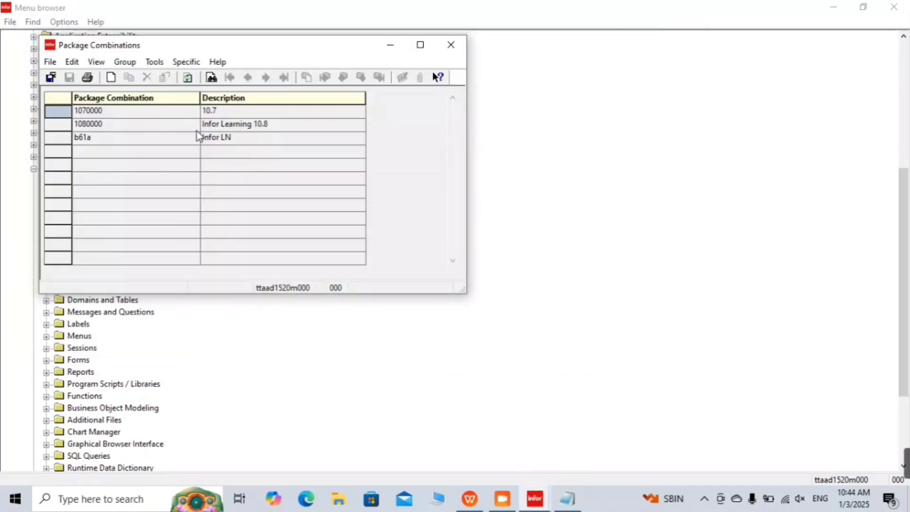
{"action": "left_click", "coordinate": [231, 138]}
{"action": "left_click", "coordinate": [242, 127]}
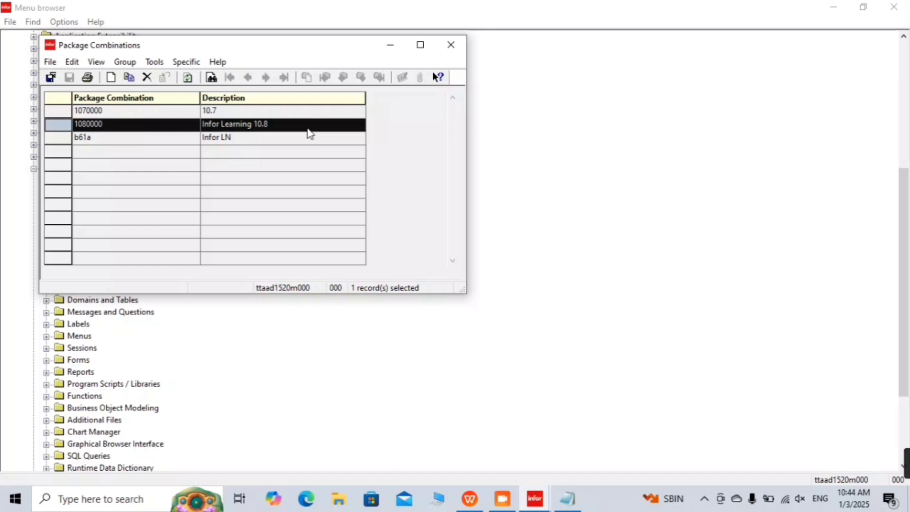
{"action": "left_click", "coordinate": [266, 142]}
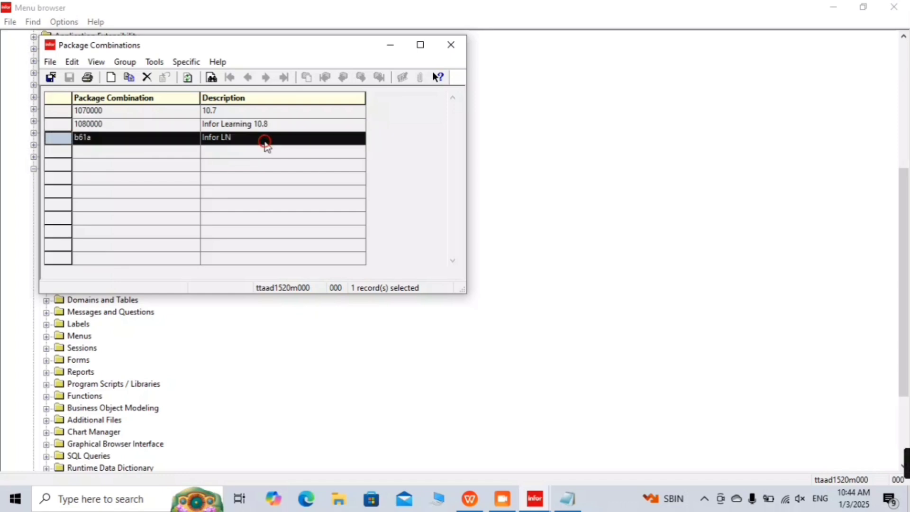
{"action": "left_click", "coordinate": [260, 114], "text": "ctrl"}
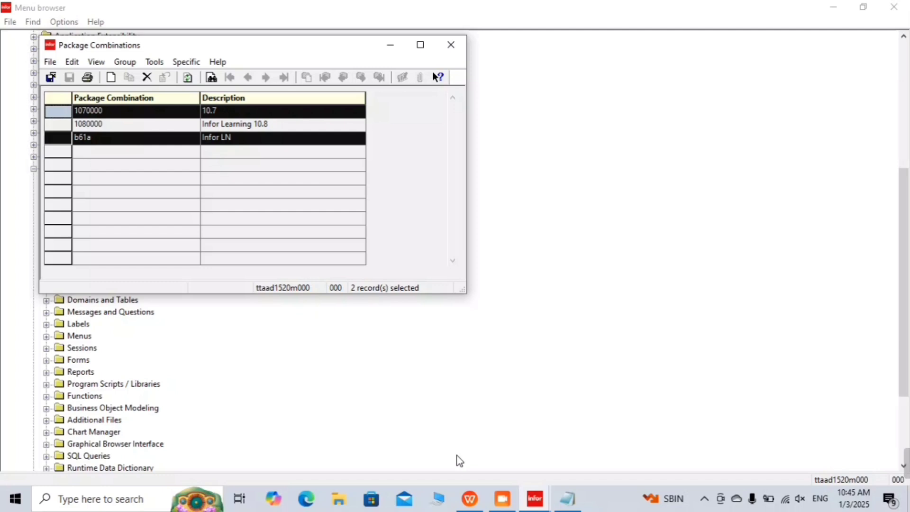
{"action": "left_click", "coordinate": [571, 498]}
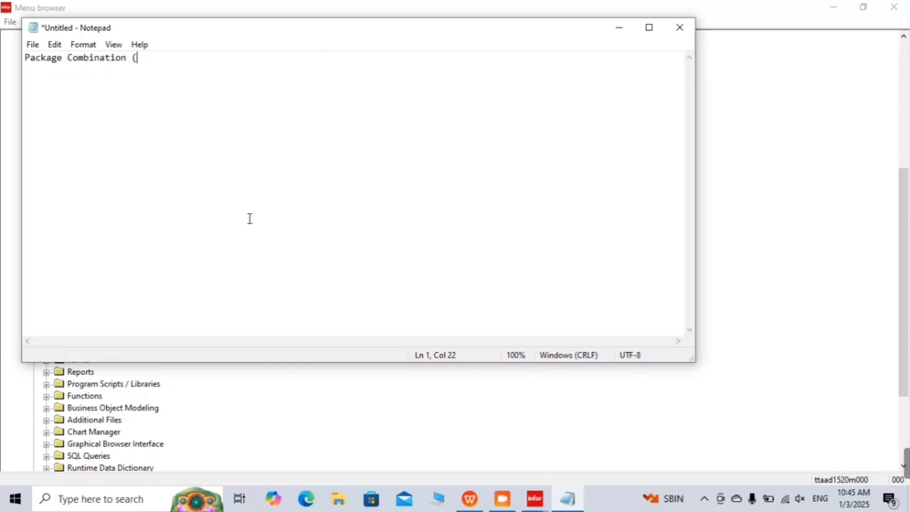
Step: Complete the heading as 'Package Combination (ttaad1520m000) - Collection of Package VRC's'
{"action": "type", "text": "ttaad14"}
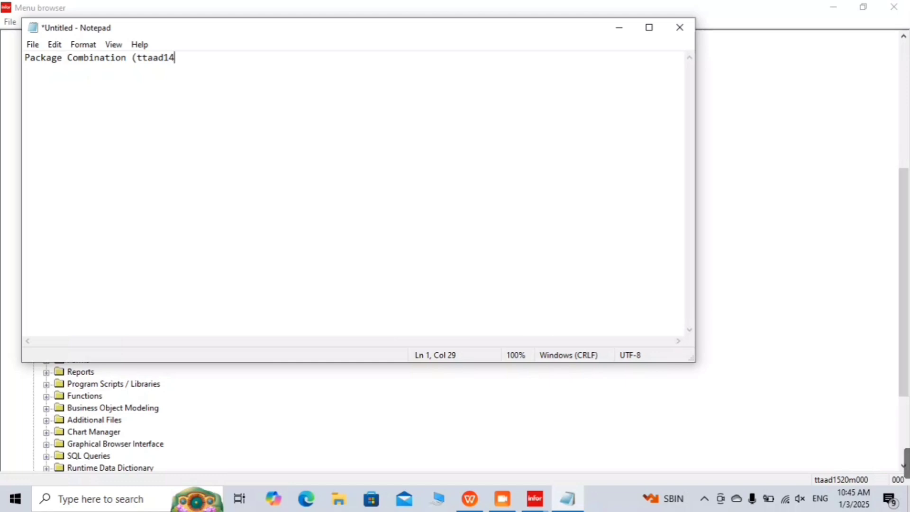
{"action": "key", "text": "BackSpace"}
{"action": "type", "text": "520m000"}
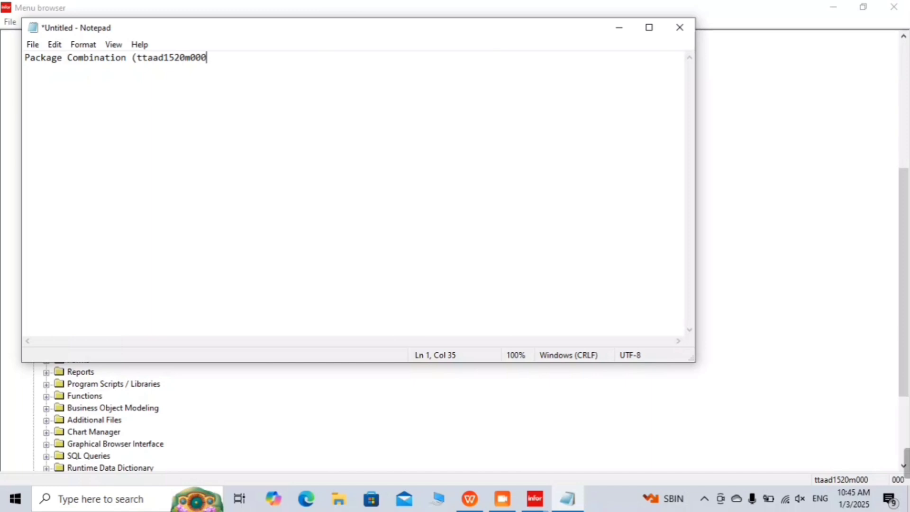
{"action": "type", "text": ") "}
{"action": "type", "text": "Coli"}
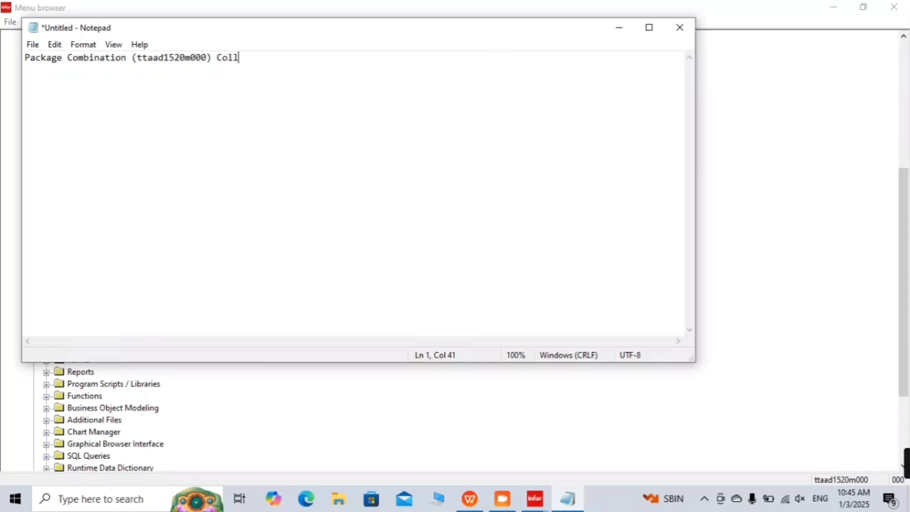
{"action": "key", "text": "BackSpace"}
{"action": "key", "text": "BackSpace"}
{"action": "key", "text": "BackSpace"}
{"action": "key", "text": "BackSpace"}
{"action": "type", "text": "- "}
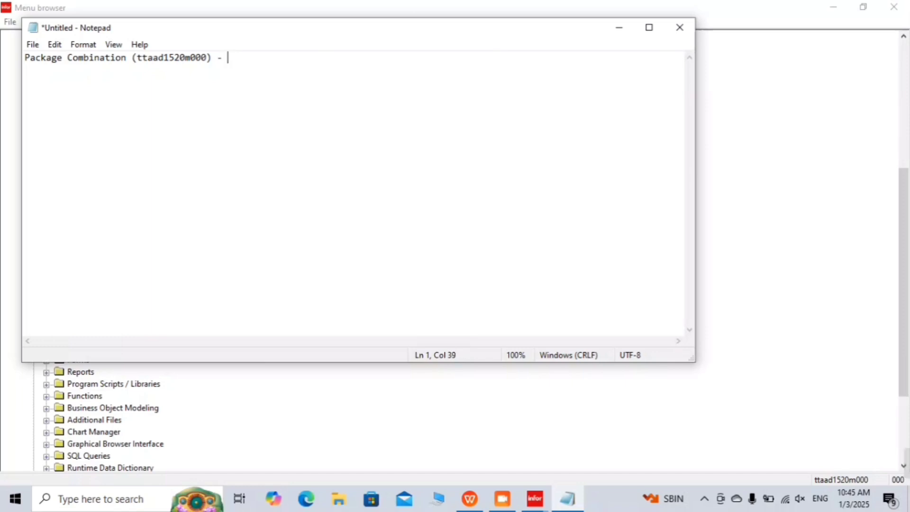
{"action": "type", "text": "Collec"}
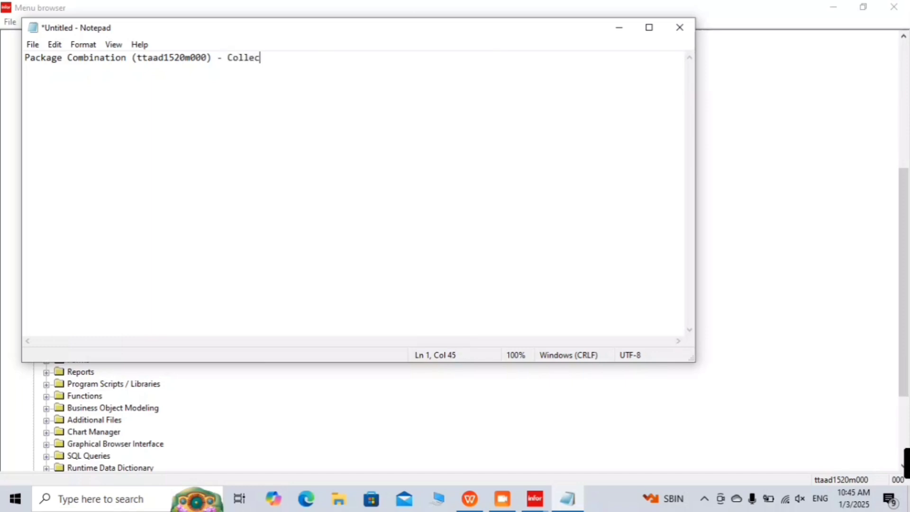
{"action": "type", "text": "tion of "}
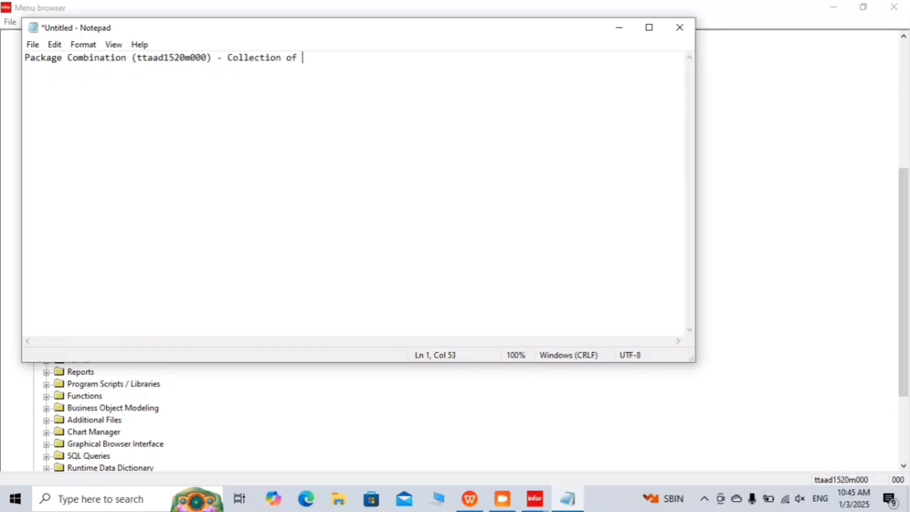
{"action": "type", "text": "Package"}
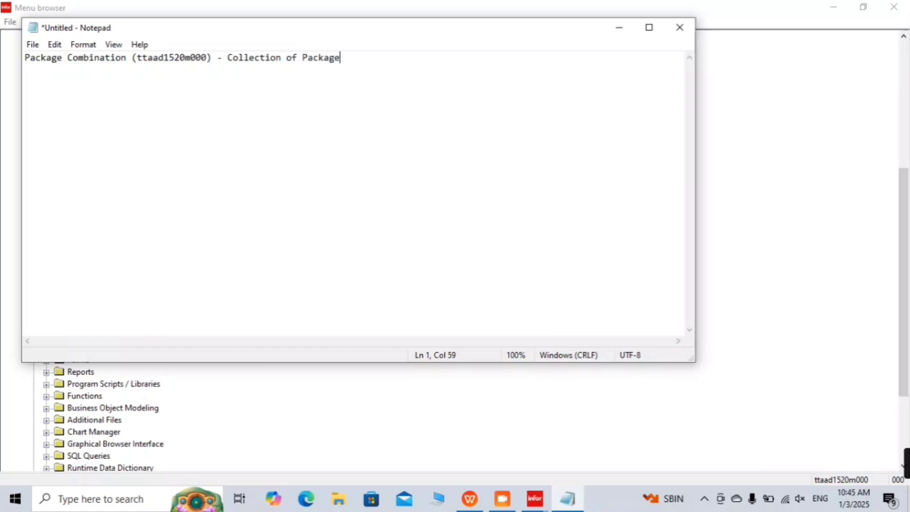
{"action": "type", "text": " VRC's"}
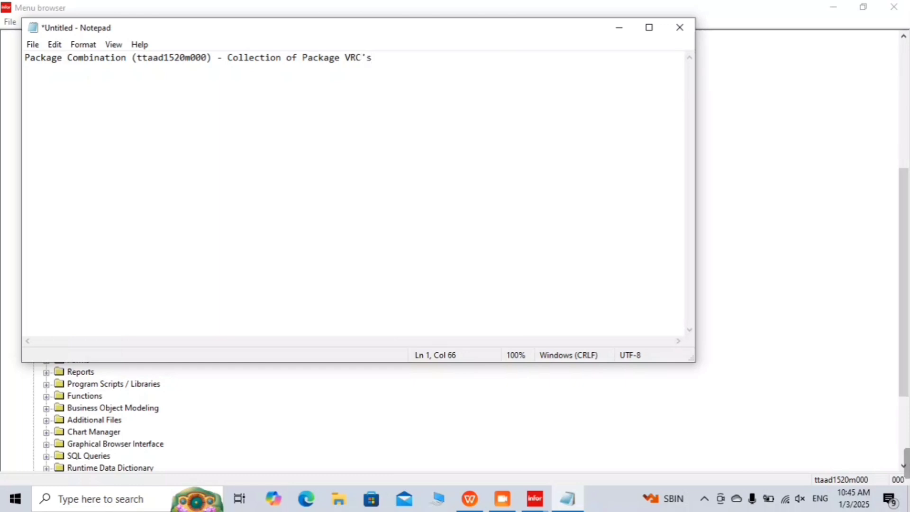
{"action": "key", "text": "Return"}
Step: Select the ttaad1520m000 session code in the heading, then minimize Notepad
{"action": "left_click", "coordinate": [178, 60]}
{"action": "double_click", "coordinate": [179, 60]}
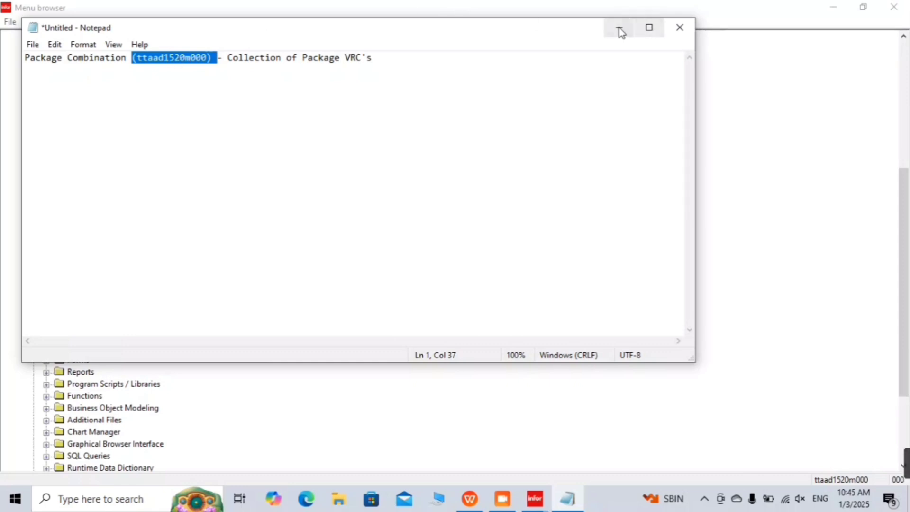
{"action": "left_click", "coordinate": [166, 61]}
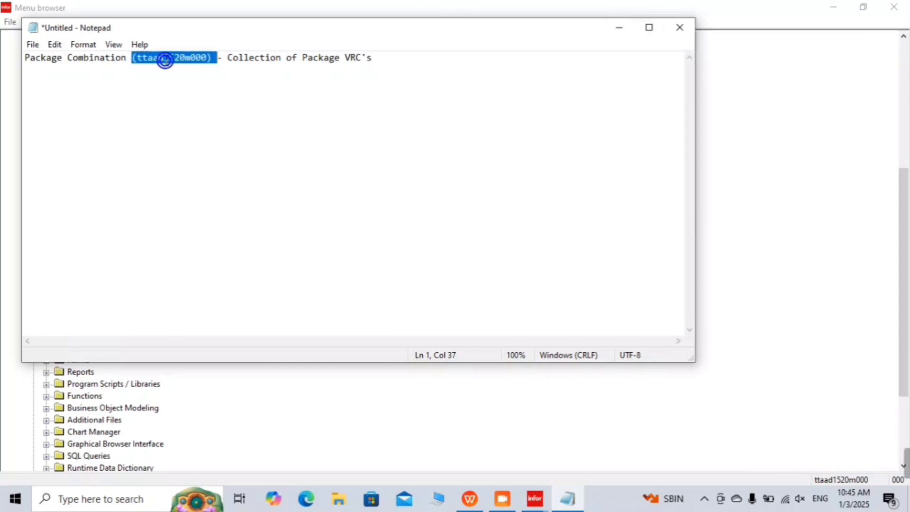
{"action": "left_click", "coordinate": [206, 58]}
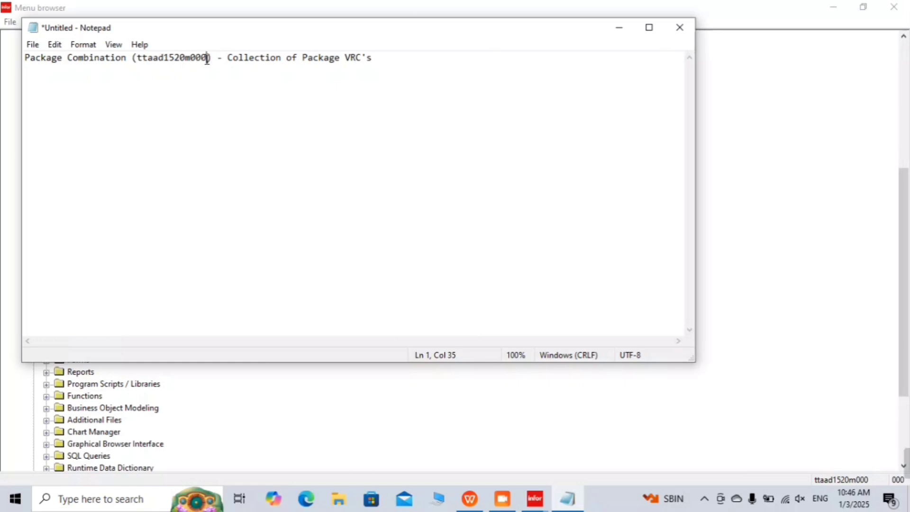
{"action": "key", "text": "ctrl+Left"}
{"action": "key", "text": "ctrl+Left"}
{"action": "key", "text": "ctrl+Left"}
{"action": "key", "text": "ctrl+Left"}
{"action": "key", "text": "Right"}
{"action": "key", "text": "Right"}
{"action": "key", "text": "Right"}
{"action": "key", "text": "Right"}
{"action": "key", "text": "Right"}
{"action": "key", "text": "Right"}
{"action": "key", "text": "Right"}
{"action": "key", "text": "Right"}
{"action": "key", "text": "Right"}
{"action": "key", "text": "Right"}
{"action": "key", "text": "Right"}
{"action": "key", "text": "Right"}
{"action": "key", "text": "Right"}
{"action": "key", "text": "Right"}
{"action": "key", "text": "Right"}
{"action": "key", "text": "Right"}
{"action": "key", "text": "Right"}
{"action": "key", "text": "Right"}
{"action": "key", "text": "Right"}
{"action": "key", "text": "Right"}
{"action": "key", "text": "shift+Right"}
{"action": "key", "text": "shift+Right"}
{"action": "key", "text": "shift+Right"}
{"action": "key", "text": "shift+Right"}
{"action": "key", "text": "shift+Right"}
{"action": "key", "text": "shift+Right"}
{"action": "key", "text": "shift+Right"}
{"action": "key", "text": "shift+Right"}
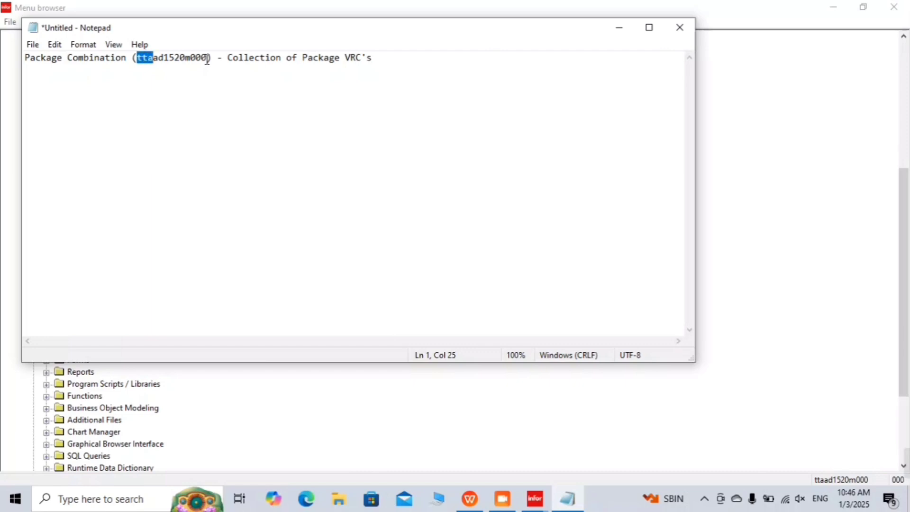
{"action": "key", "text": "shift+Right"}
{"action": "key", "text": "shift+Right"}
{"action": "key", "text": "shift+Right"}
{"action": "key", "text": "shift+Right"}
{"action": "key", "text": "shift+Right"}
{"action": "key", "text": "ctrl+c"}
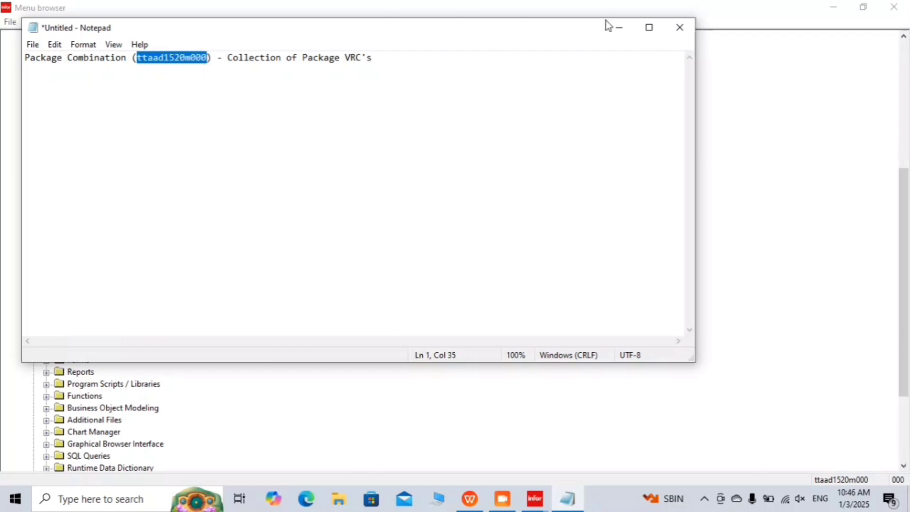
{"action": "left_click", "coordinate": [619, 28]}
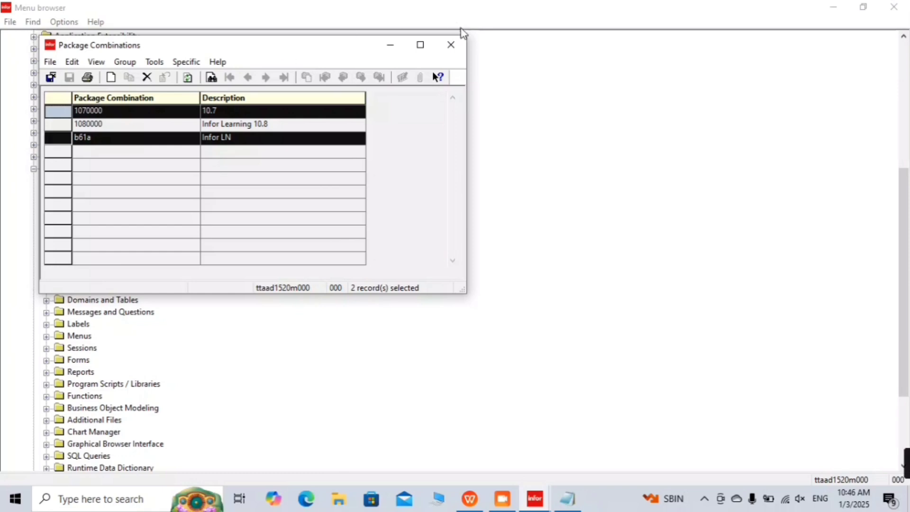
{"action": "left_click", "coordinate": [451, 45]}
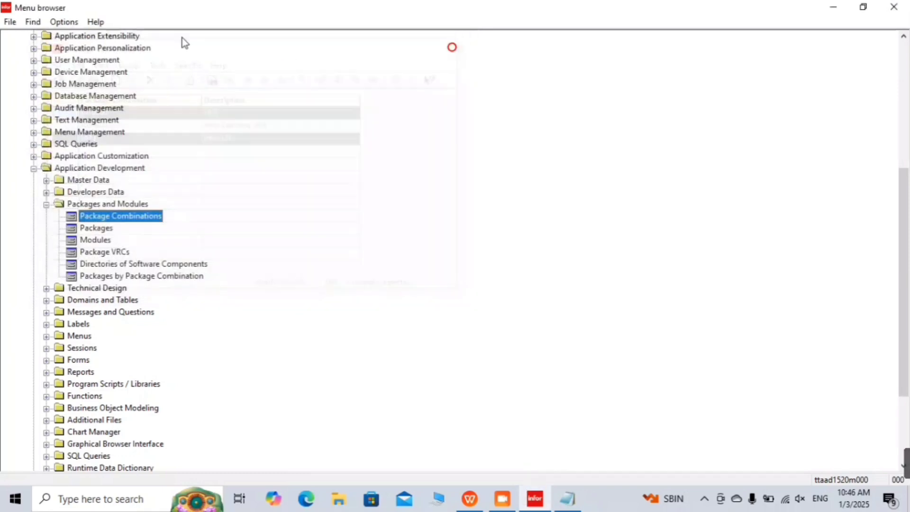
{"action": "left_click", "coordinate": [10, 22]}
{"action": "left_click", "coordinate": [18, 35]}
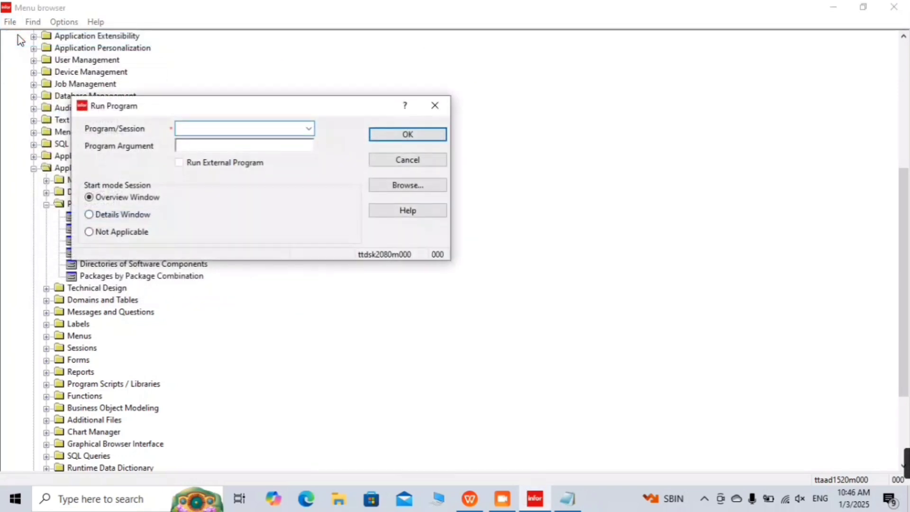
{"action": "key", "text": "ctrl+v"}
{"action": "key", "text": "Return"}
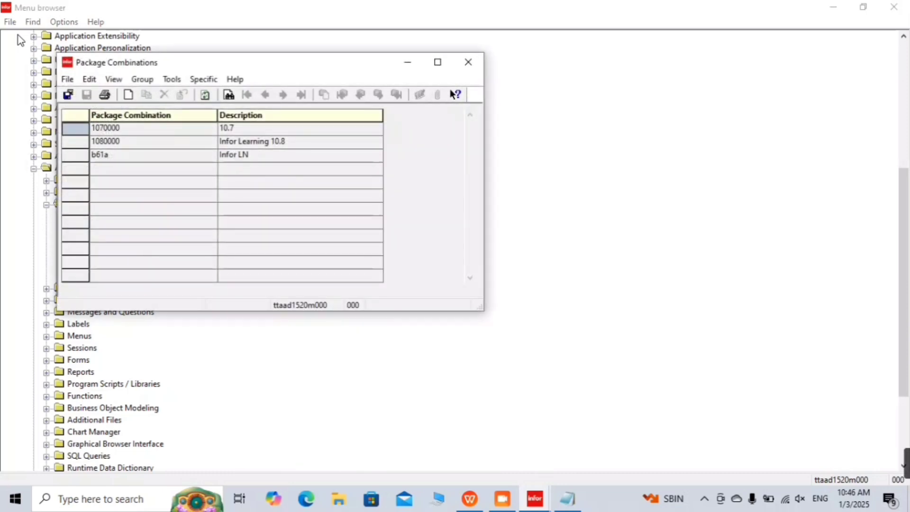
{"action": "left_click", "coordinate": [470, 67]}
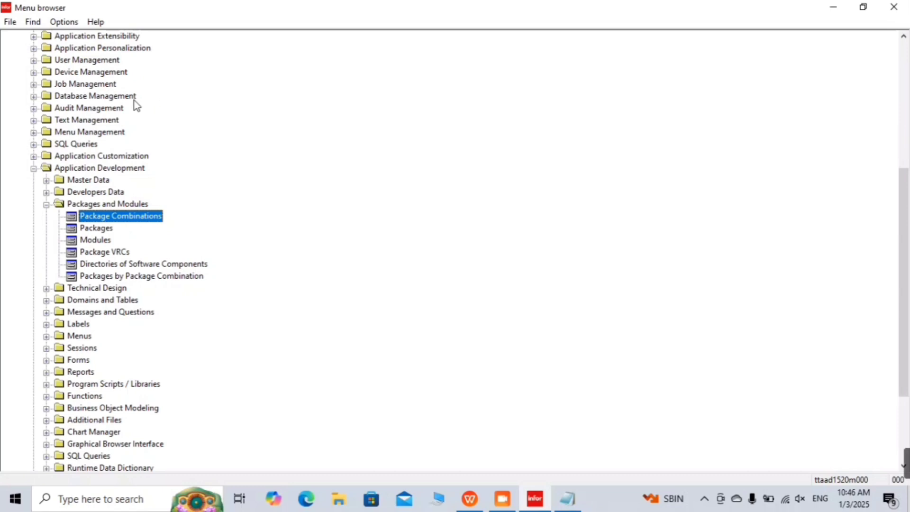
{"action": "key", "text": "Left"}
{"action": "key", "text": "Left"}
{"action": "key", "text": "Left"}
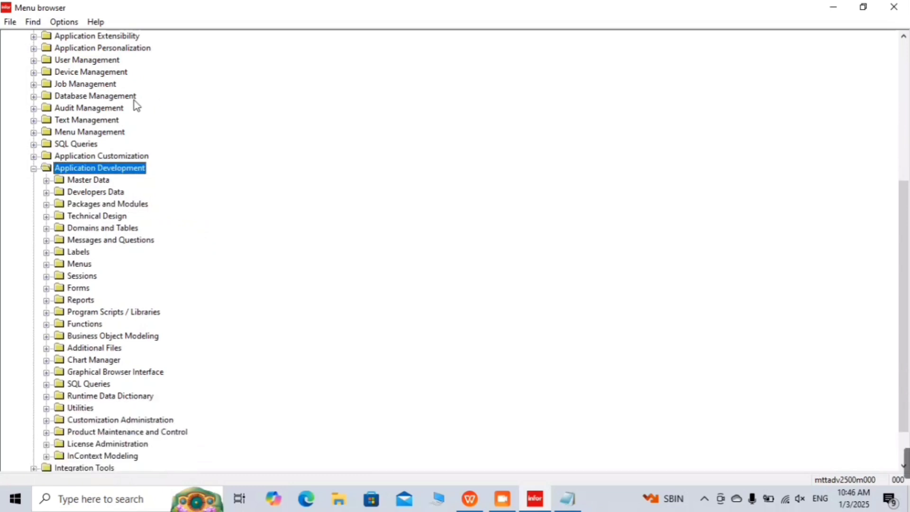
{"action": "key", "text": "Down"}
{"action": "key", "text": "Up"}
{"action": "key", "text": "Down"}
{"action": "key", "text": "Down"}
{"action": "key", "text": "Down"}
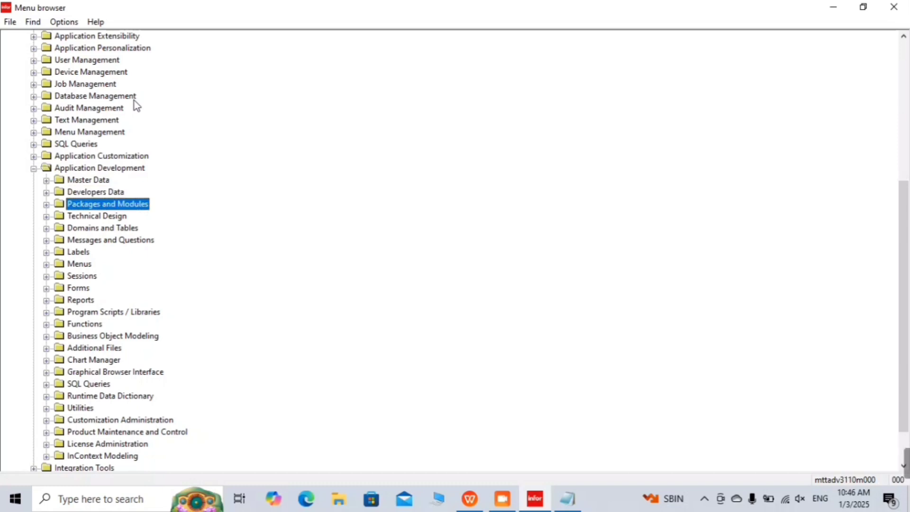
{"action": "key", "text": "Right"}
{"action": "key", "text": "Right"}
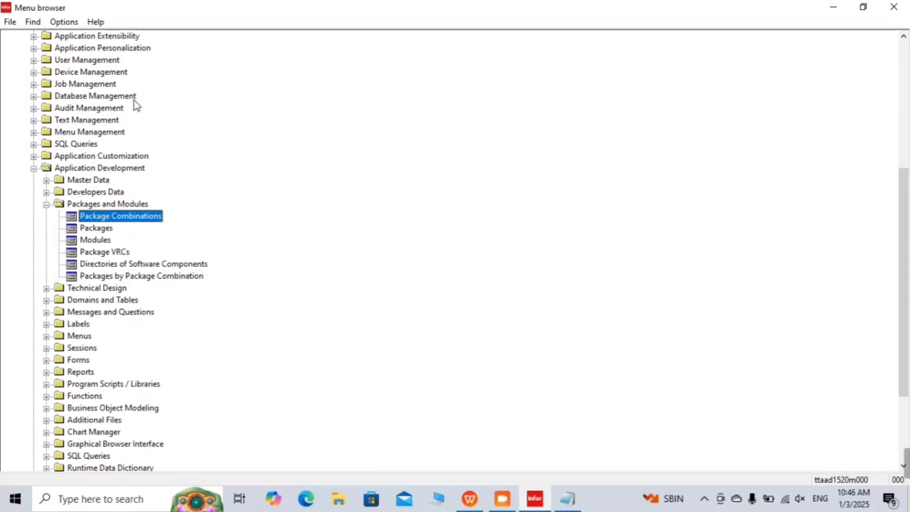
{"action": "key", "text": "Return"}
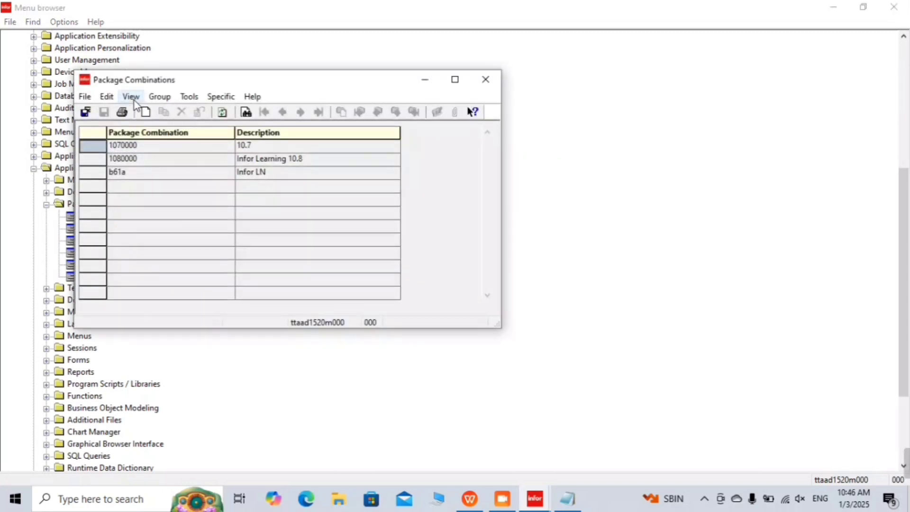
{"action": "left_click", "coordinate": [566, 498]}
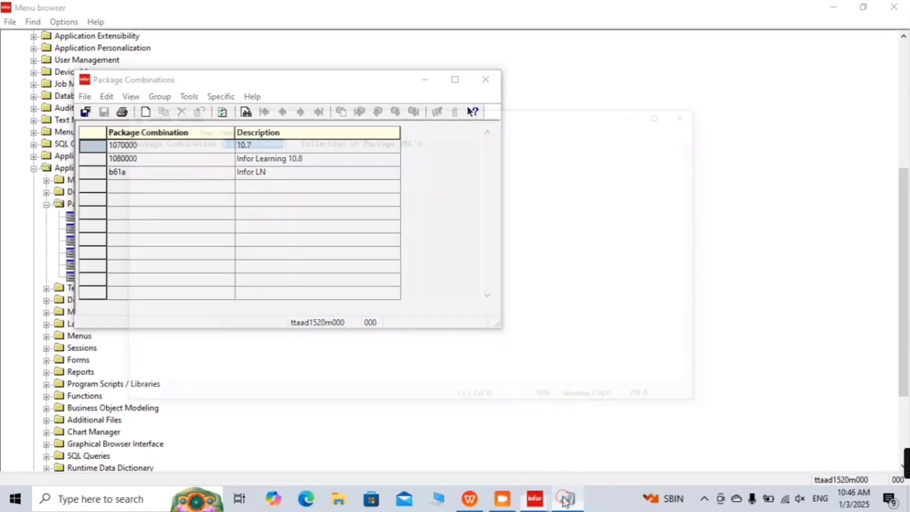
{"action": "left_click", "coordinate": [566, 498]}
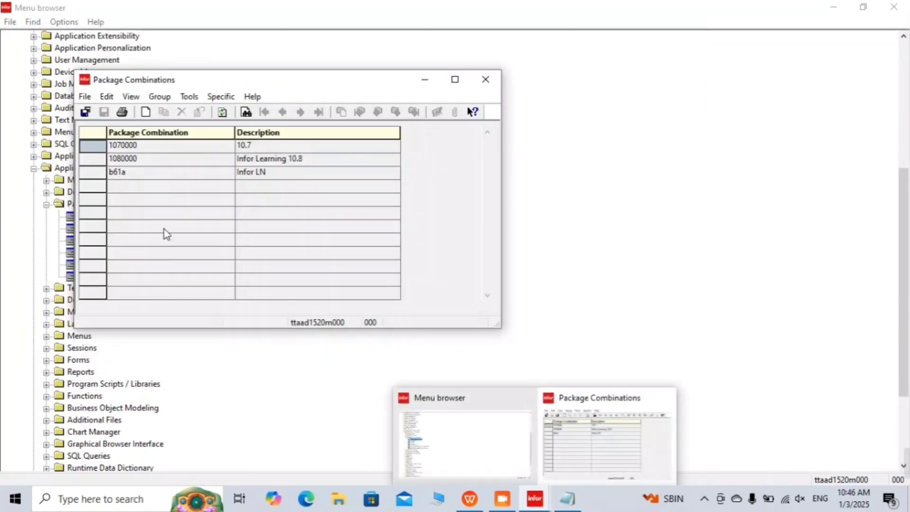
Step: Restore and maximize Notepad, then add an indented '1. b61a' line under the heading
{"action": "left_click", "coordinate": [559, 506]}
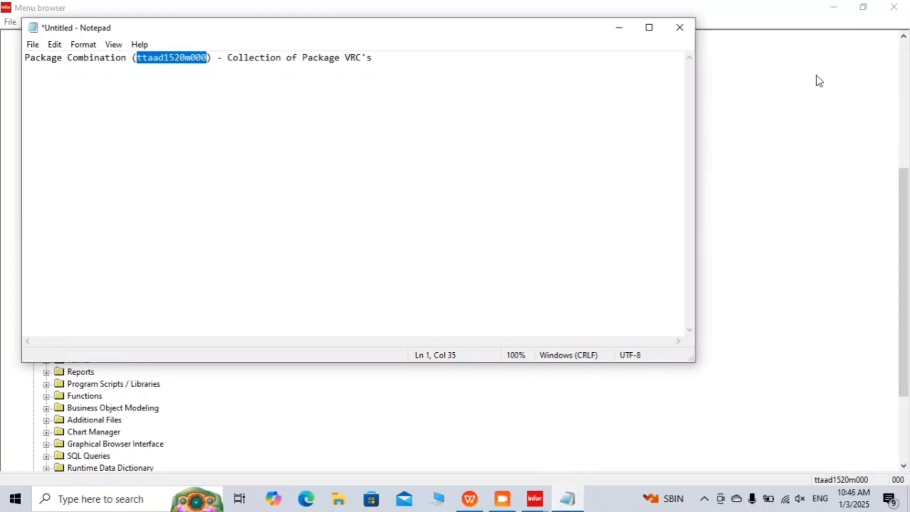
{"action": "left_click", "coordinate": [640, 29]}
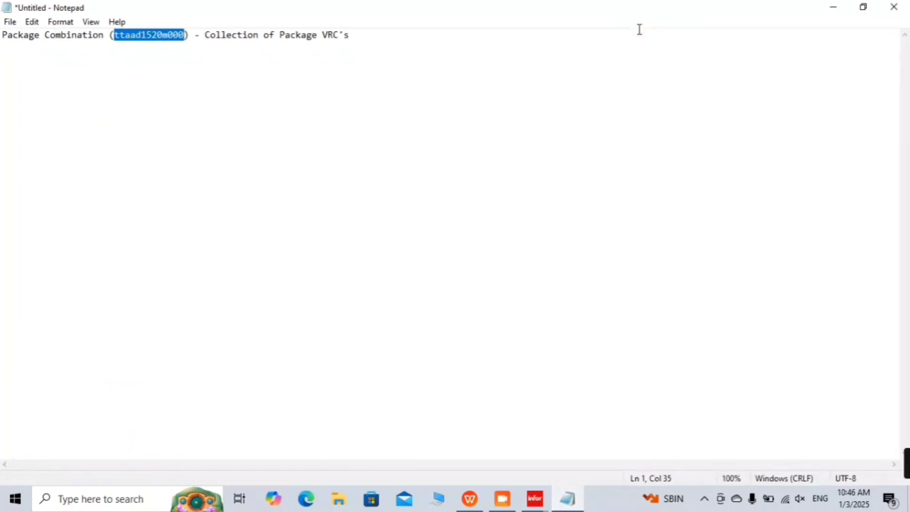
{"action": "left_click", "coordinate": [471, 38]}
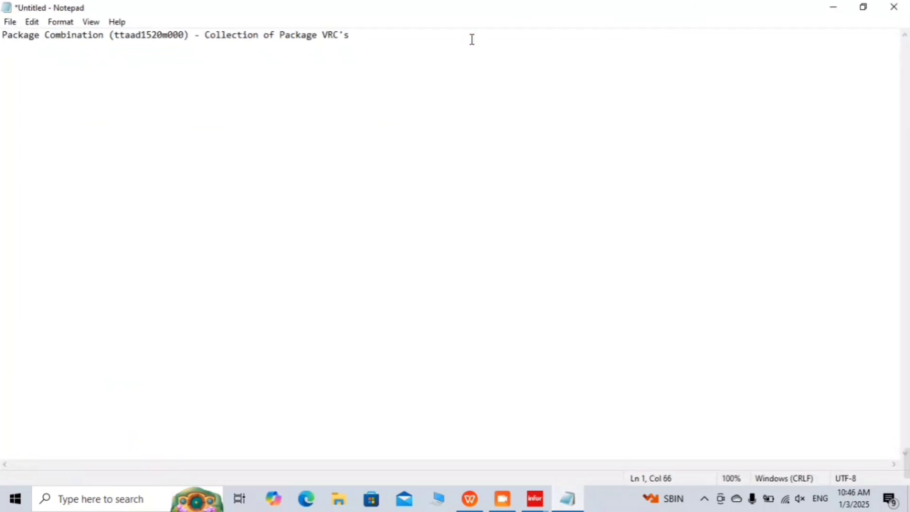
{"action": "key", "text": "Return"}
{"action": "key", "text": "Tab"}
{"action": "type", "text": "1"}
{"action": "key", "text": "BackSpace"}
{"action": "type", "text": "1. b"}
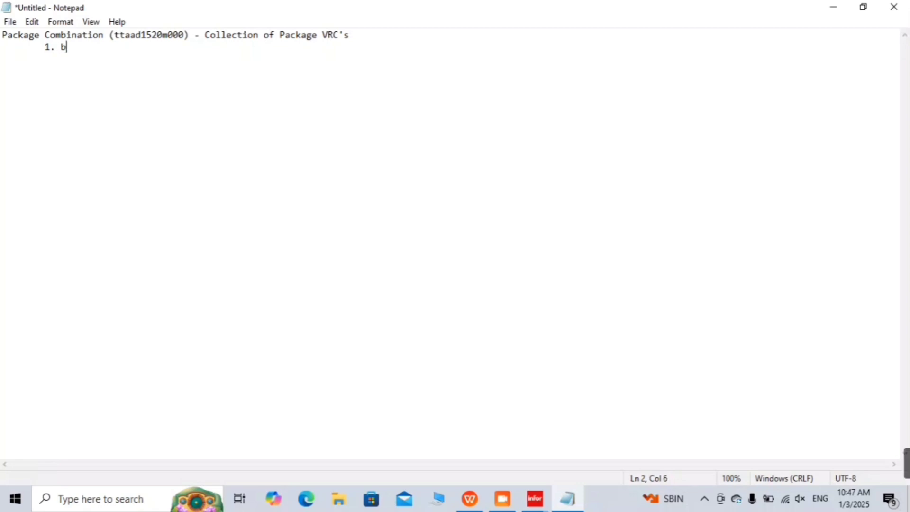
{"action": "type", "text": "61a"}
Step: Add indented entries '2. 10.7' and '3. 10.8', then start b61a's '(Bann' description
{"action": "key", "text": "Return"}
{"action": "key", "text": "Tab"}
{"action": "type", "text": "2. 10"}
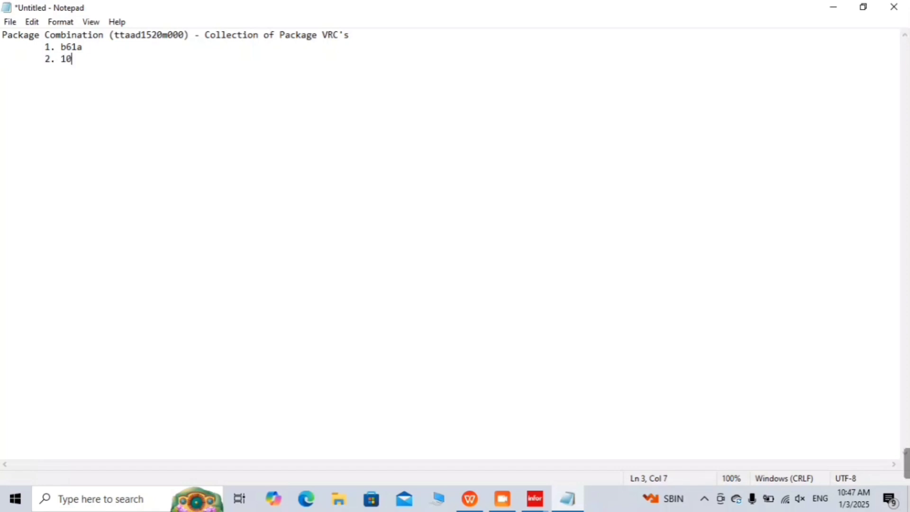
{"action": "type", "text": ".7"}
{"action": "key", "text": "Return"}
{"action": "type", "text": "3"}
{"action": "key", "text": "BackSpace"}
{"action": "key", "text": "Tab"}
{"action": "type", "text": "3.10"}
{"action": "key", "text": "BackSpace"}
{"action": "key", "text": "BackSpace"}
{"action": "type", "text": "10.8"}
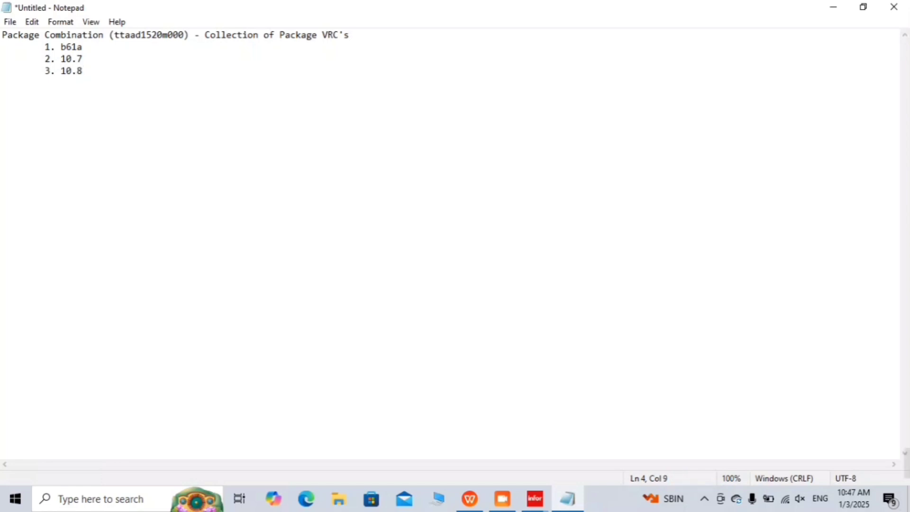
{"action": "key", "text": "Up"}
{"action": "key", "text": "Up"}
{"action": "type", "text": "("}
{"action": "type", "text": "Bann"}
Step: Finish b61a as '(Baan Version)' and annotate 10.7 '(Addedd few additional functionality and upgraded the version)'
{"action": "key", "text": "BackSpace"}
{"action": "key", "text": "BackSpace"}
{"action": "type", "text": "an "}
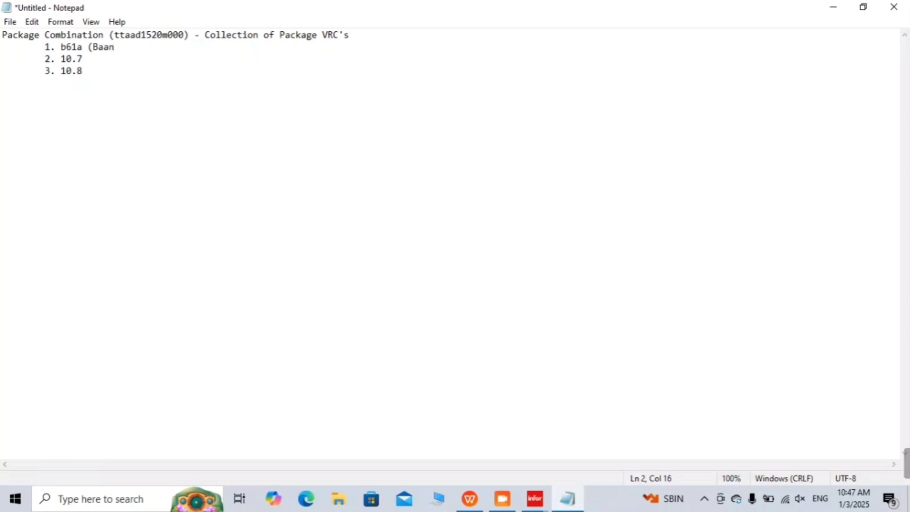
{"action": "type", "text": "Versio"}
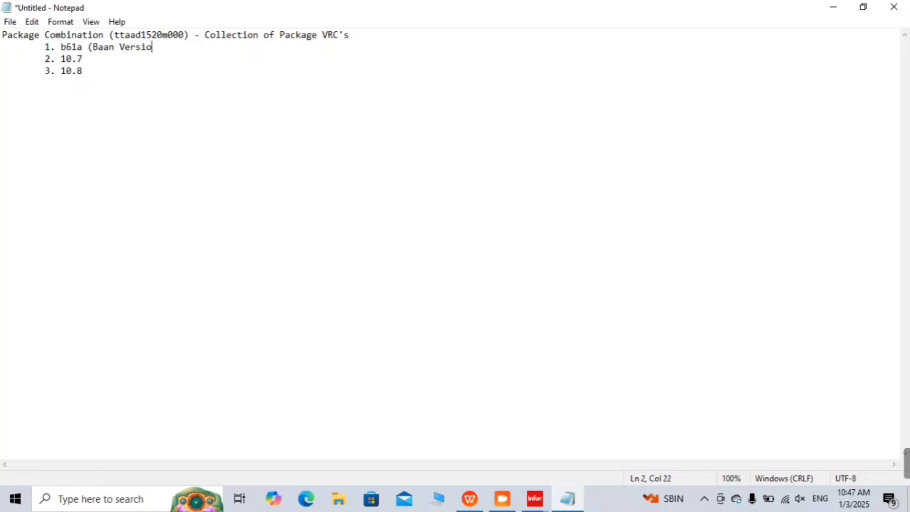
{"action": "type", "text": "n)"}
{"action": "key", "text": "Down"}
{"action": "type", "text": "("}
{"action": "key", "text": "BackSpace"}
{"action": "type", "text": "Addedd f"}
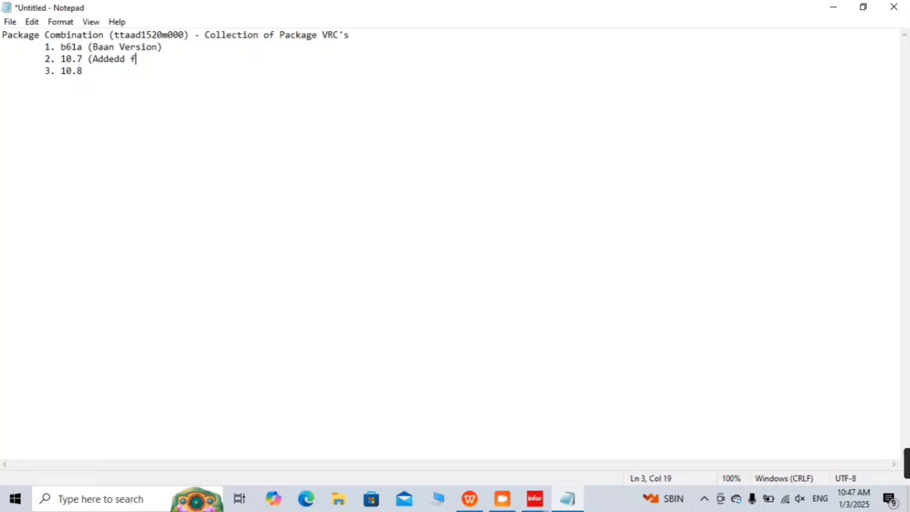
{"action": "type", "text": "ew additional"}
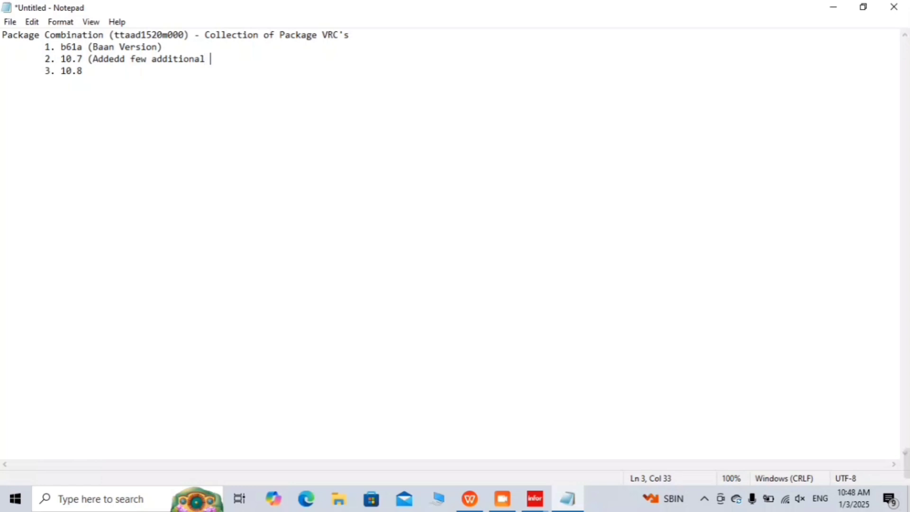
{"action": "type", "text": " functi"}
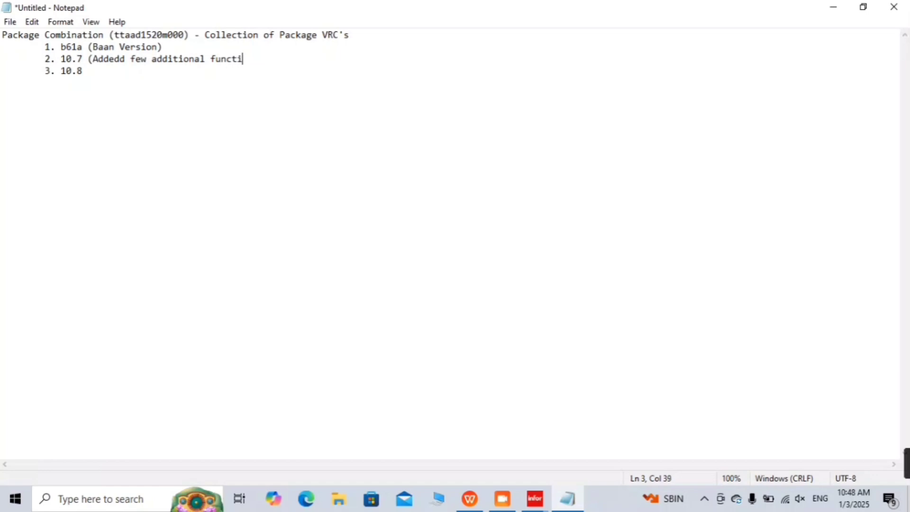
{"action": "type", "text": "onality"}
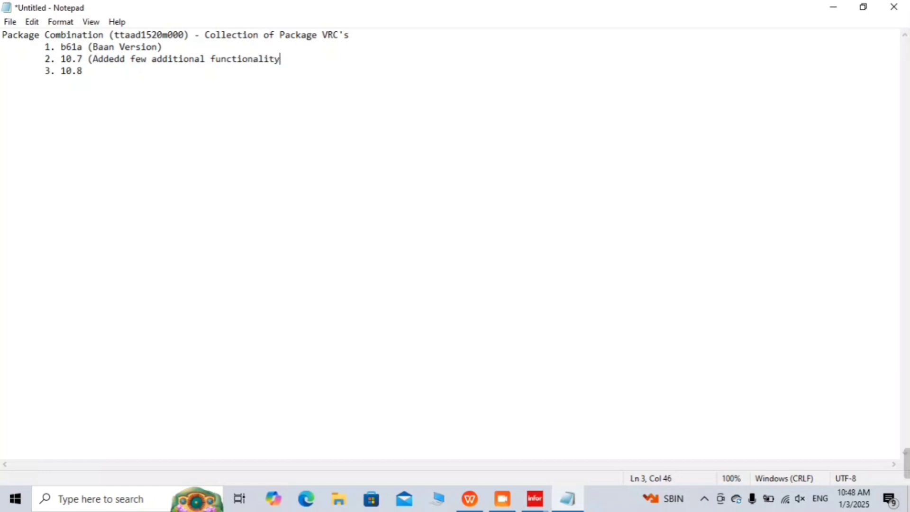
{"action": "type", "text": " a"}
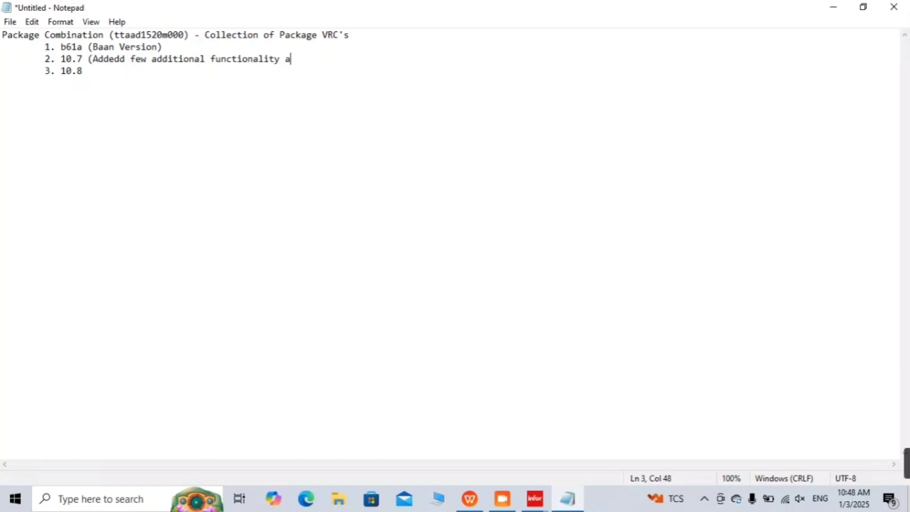
{"action": "type", "text": "nd upg"}
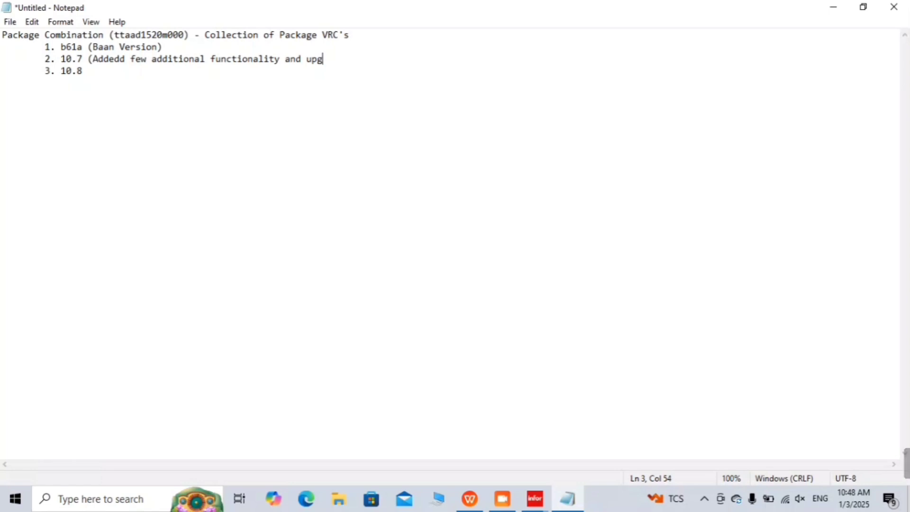
{"action": "type", "text": "raded the "}
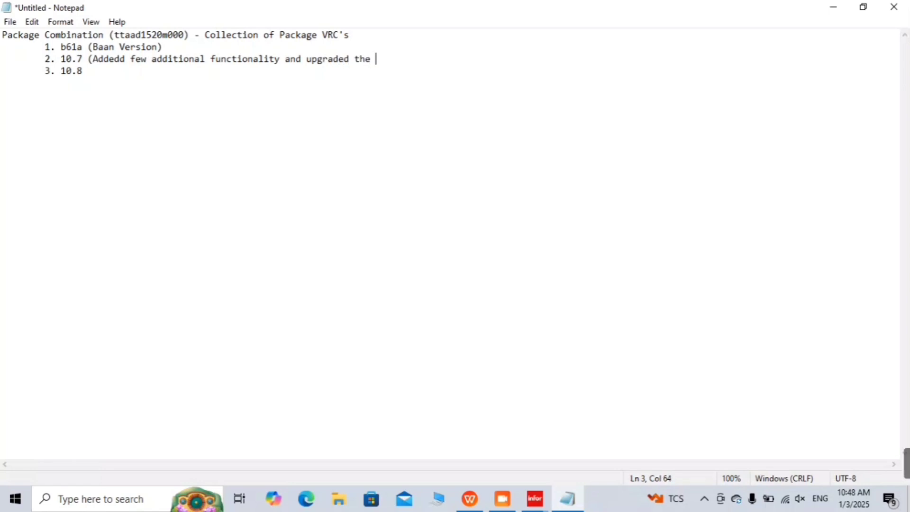
{"action": "type", "text": "version)"}
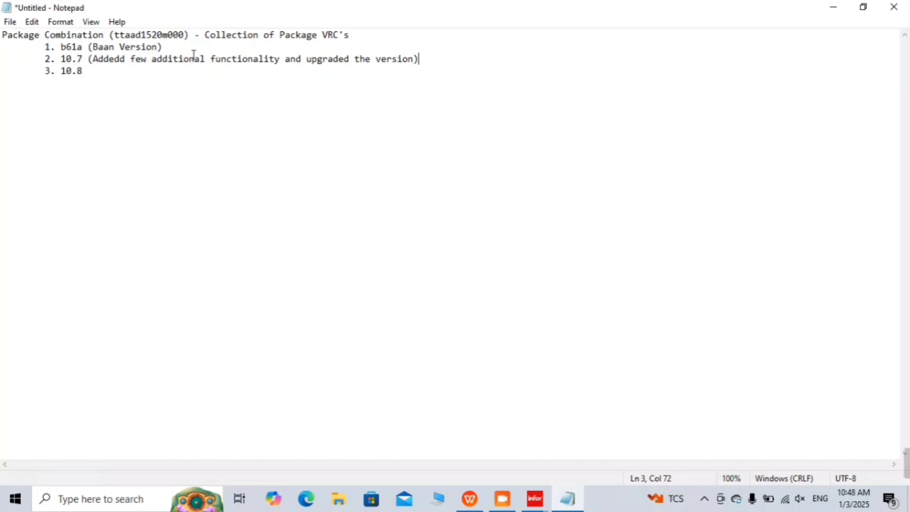
Step: Begin the 10.8 entry's note with '(From 10.7 taken a'
{"action": "left_click_drag", "start_coordinate": [182, 42], "coordinate": [70, 54]}
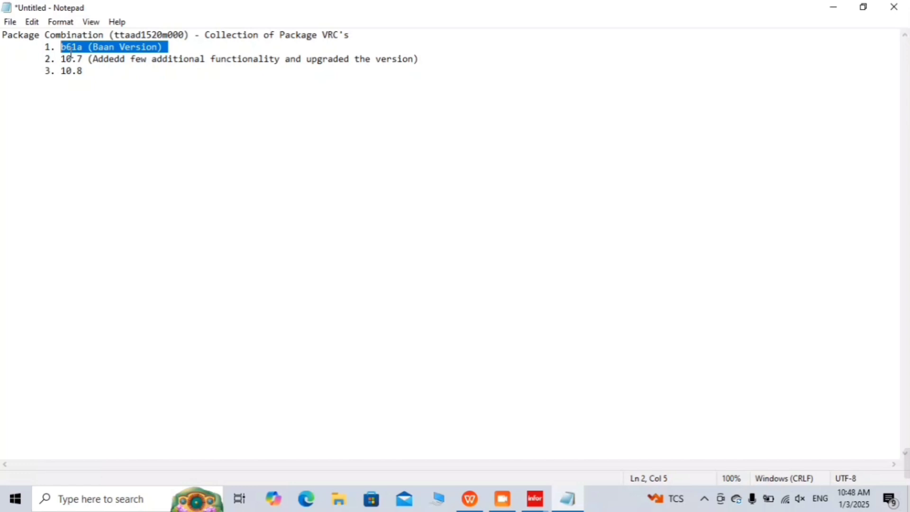
{"action": "left_click", "coordinate": [165, 44]}
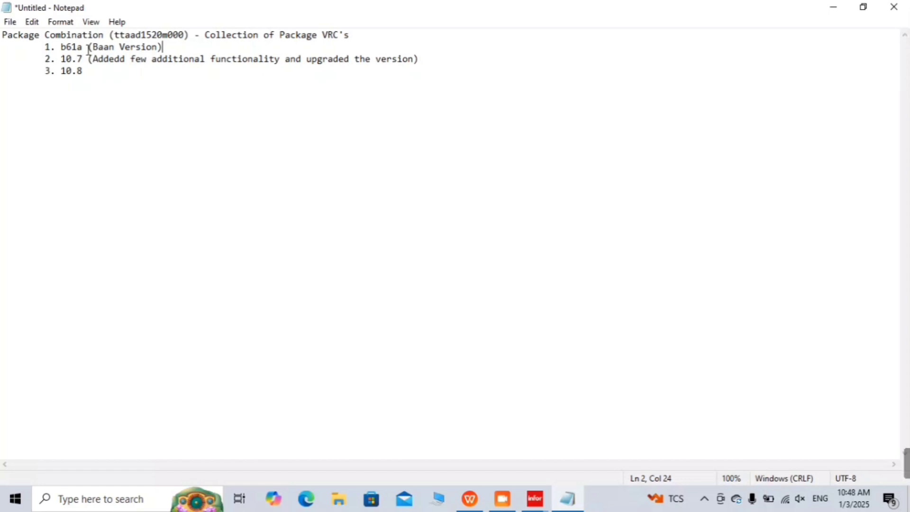
{"action": "left_click", "coordinate": [93, 58]}
{"action": "left_click", "coordinate": [425, 67]}
{"action": "type", "text": "("}
{"action": "type", "text": "From 10.7 "}
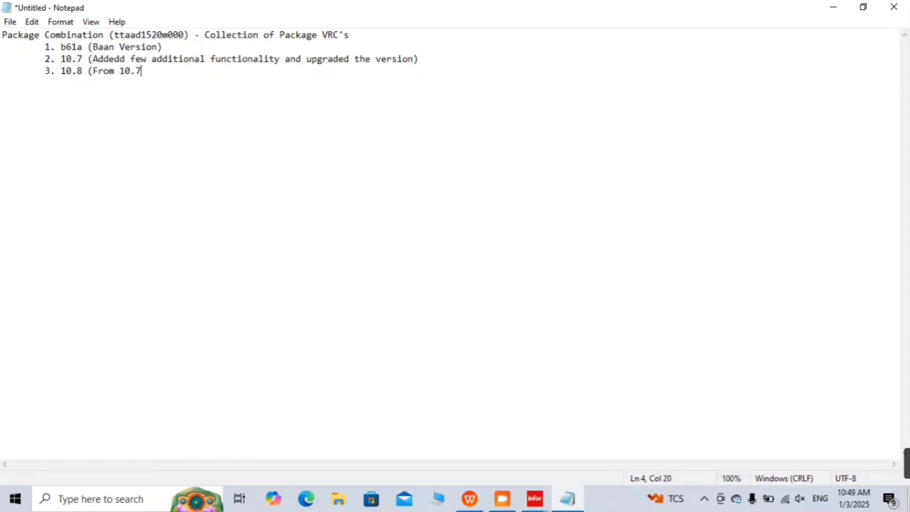
{"action": "type", "text": "taken a"}
Step: Complete the 10.8 note: '(From 10.7 taken as base version and added few packages)'
{"action": "key", "text": "BackSpace"}
{"action": "key", "text": "BackSpace"}
{"action": "type", "text": "as ba"}
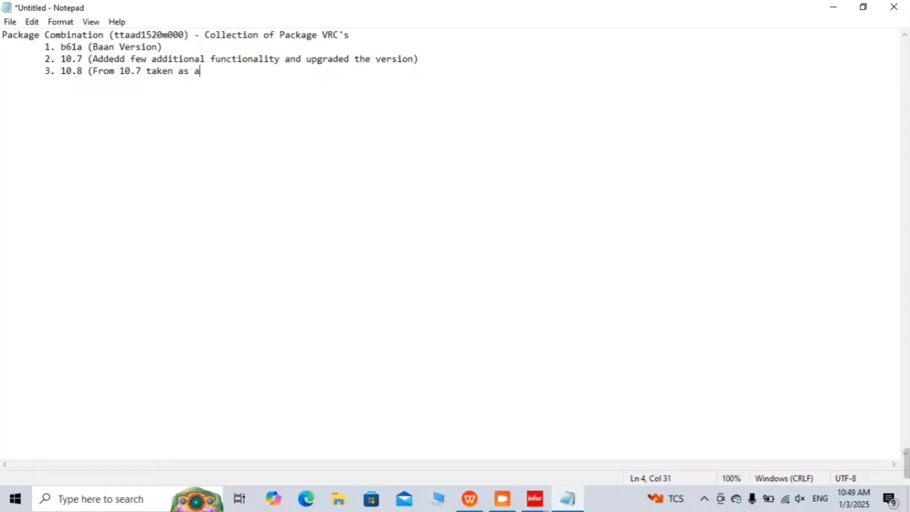
{"action": "key", "text": "BackSpace"}
{"action": "type", "text": "base version and add"}
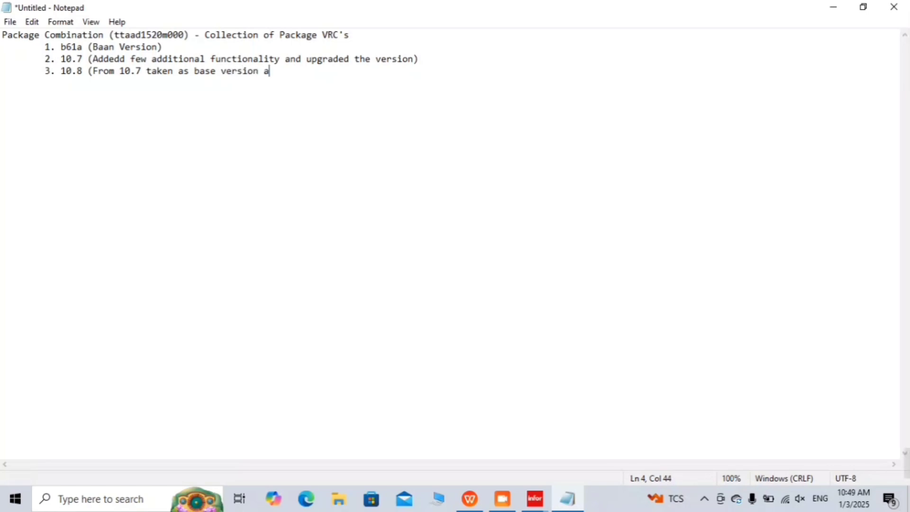
{"action": "type", "text": "ed few "}
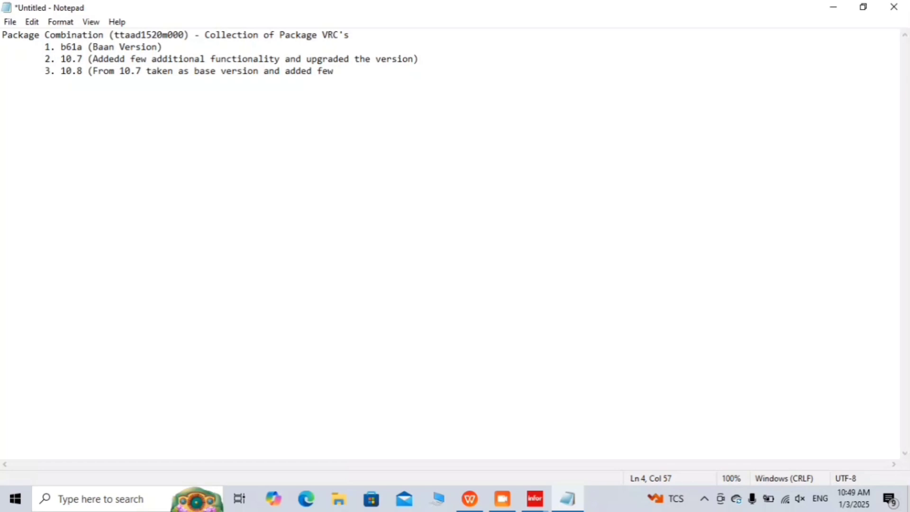
{"action": "type", "text": "packages"}
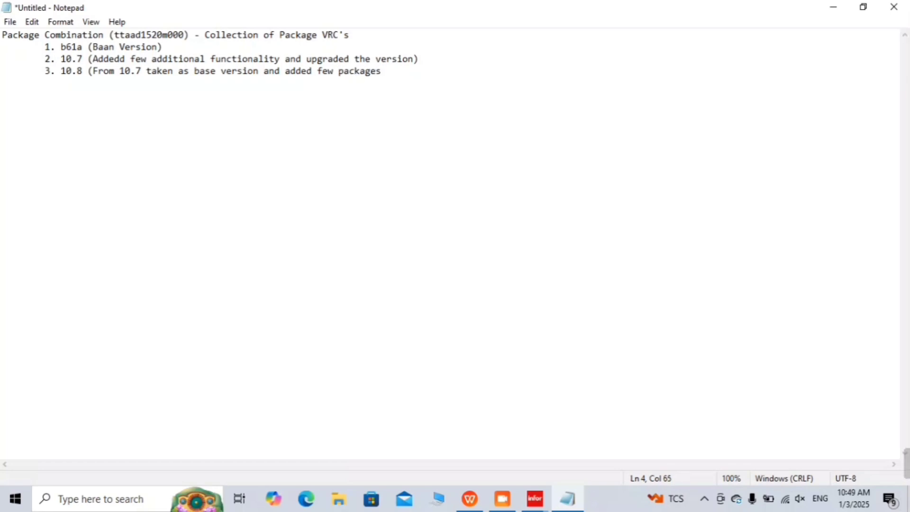
{"action": "type", "text": ")"}
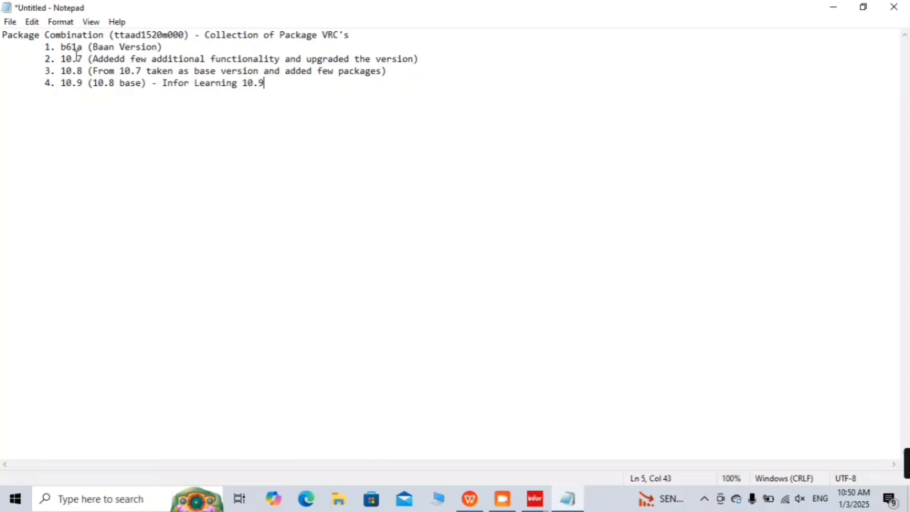
Step: Highlight the b61a version name and then the 10.7 entry with its description
{"action": "left_click_drag", "start_coordinate": [60, 46], "coordinate": [83, 46]}
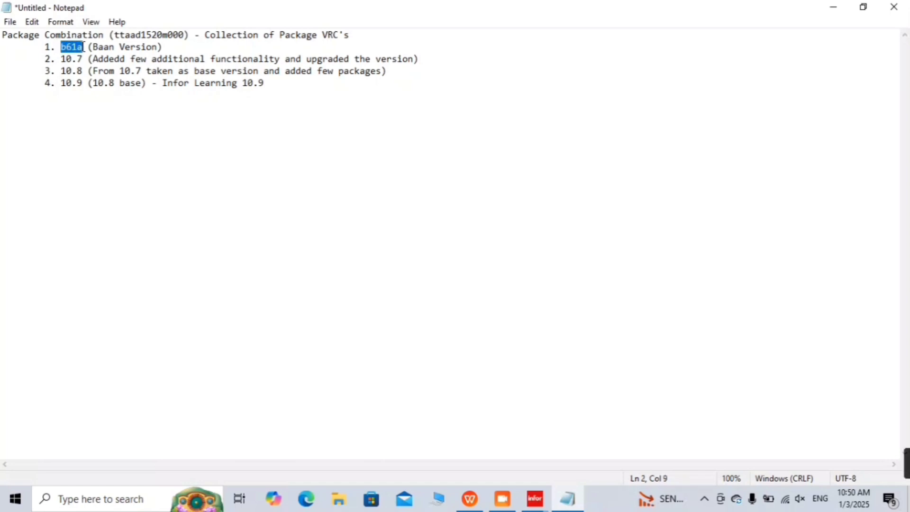
{"action": "left_click", "coordinate": [63, 61]}
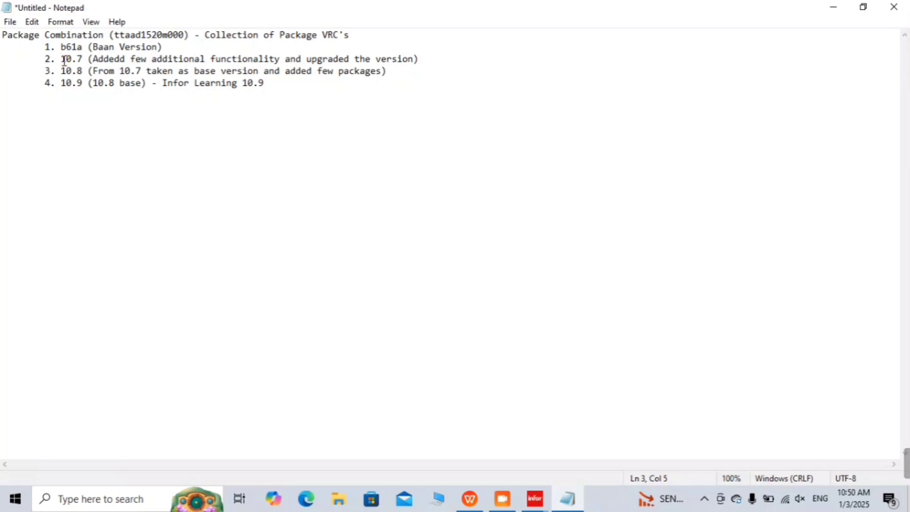
{"action": "left_click_drag", "start_coordinate": [64, 60], "coordinate": [428, 57]}
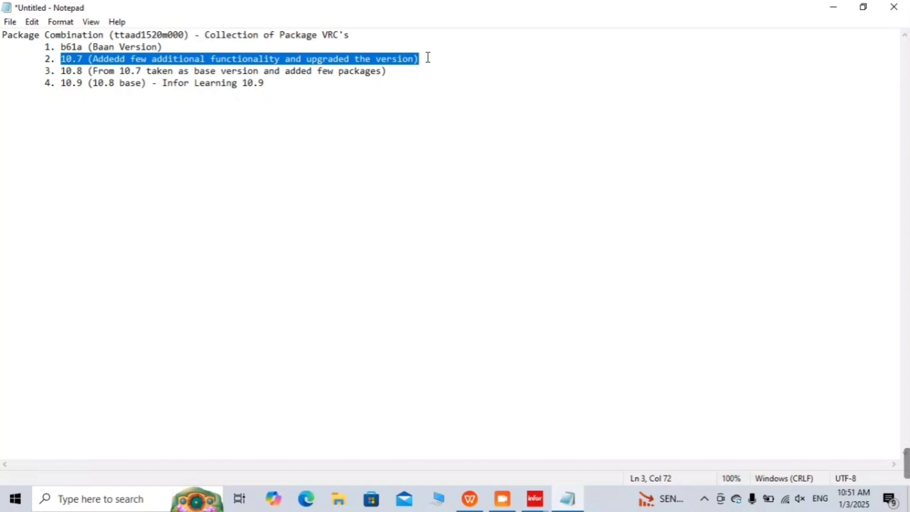
Step: Minimize Notepad, then close, reopen and close the Package Combinations list again
{"action": "left_click", "coordinate": [833, 15]}
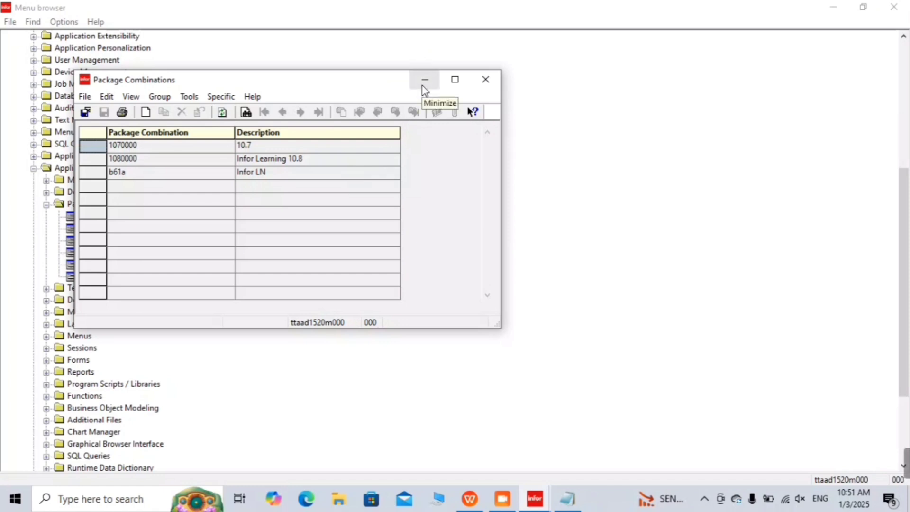
{"action": "left_click", "coordinate": [86, 111]}
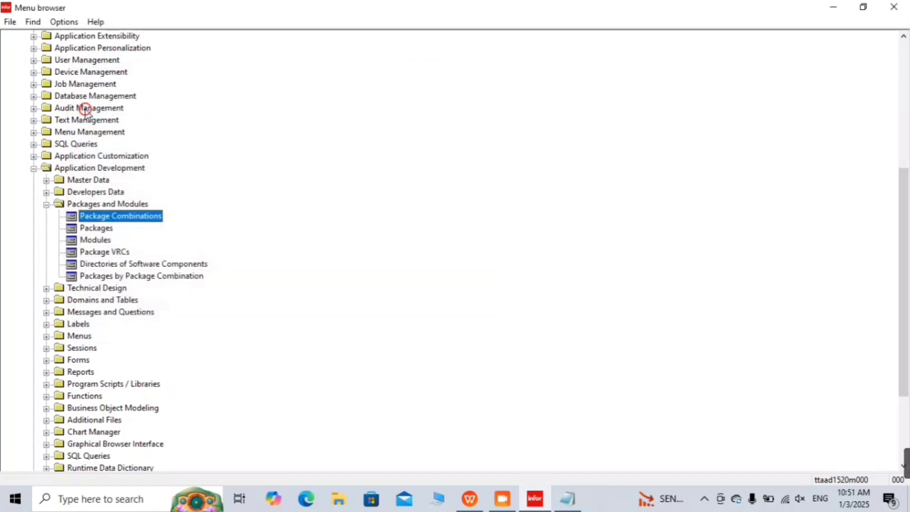
{"action": "double_click", "coordinate": [141, 216]}
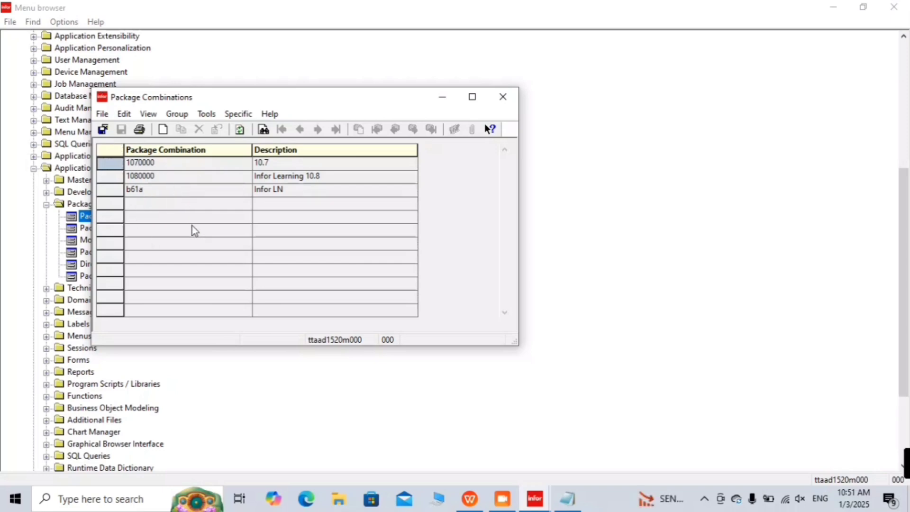
{"action": "key", "text": "Escape"}
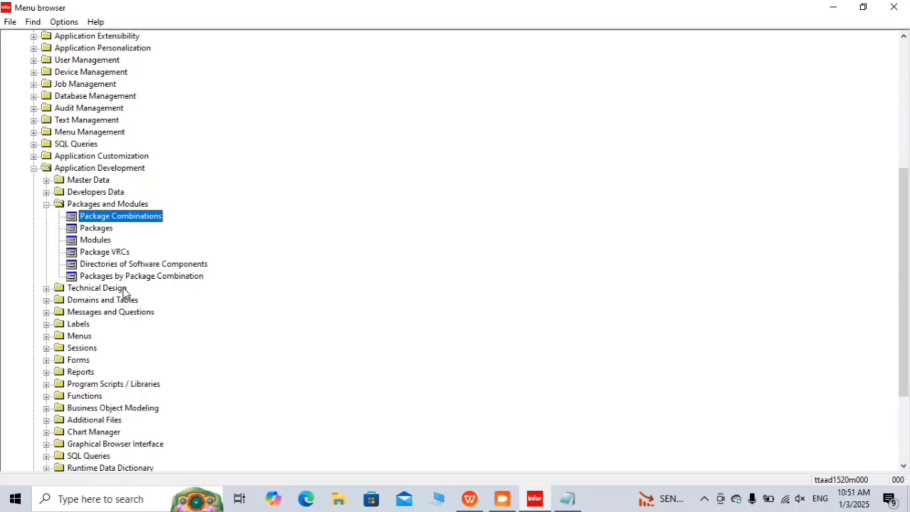
Step: Show Packages by Package Combination for combination b61a, maximized, listing its 19 packages
{"action": "double_click", "coordinate": [141, 277]}
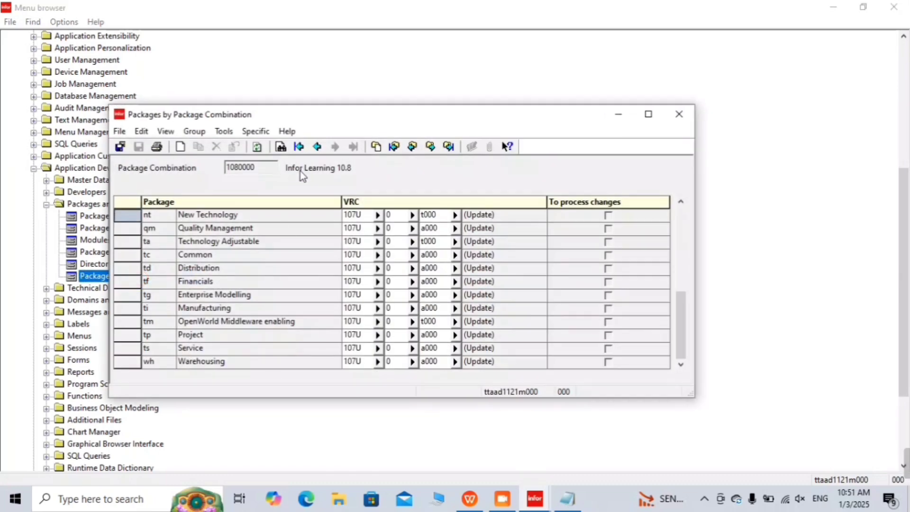
{"action": "key", "text": "ctrl+f"}
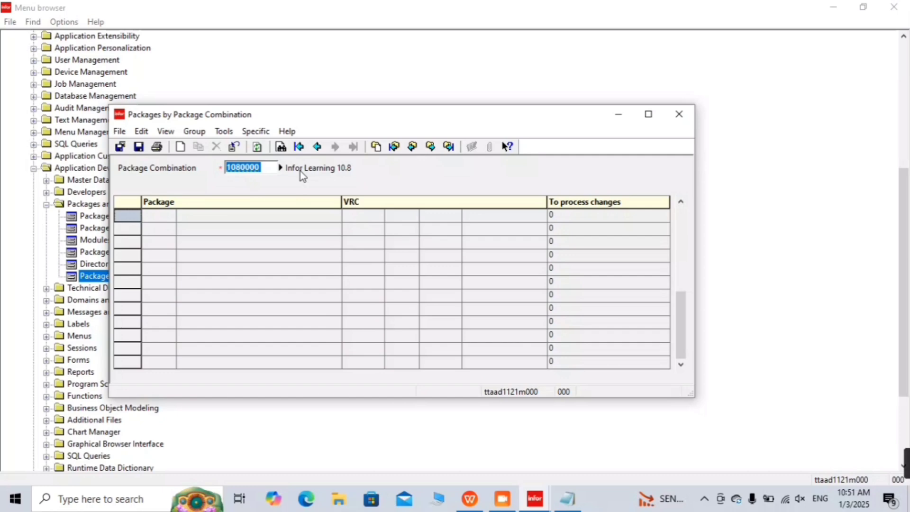
{"action": "key", "text": "ctrl+z"}
{"action": "left_click", "coordinate": [206, 267]}
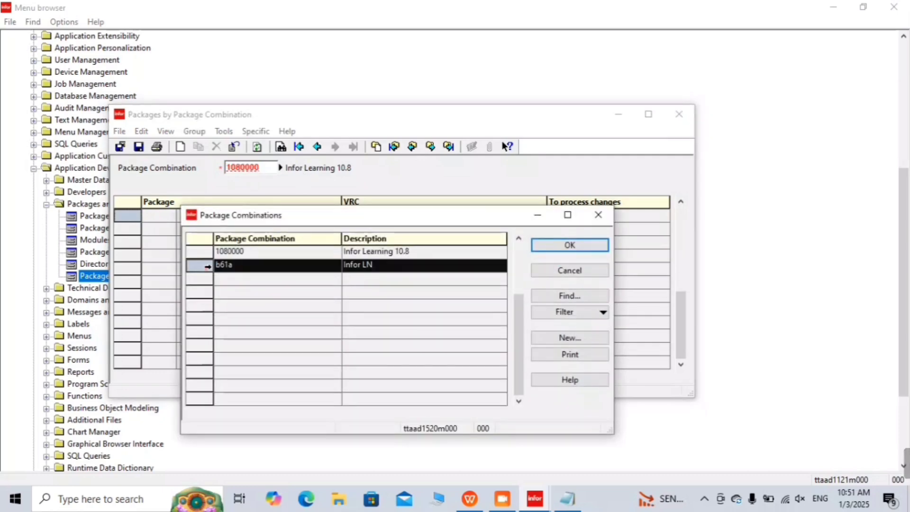
{"action": "double_click", "coordinate": [207, 267]}
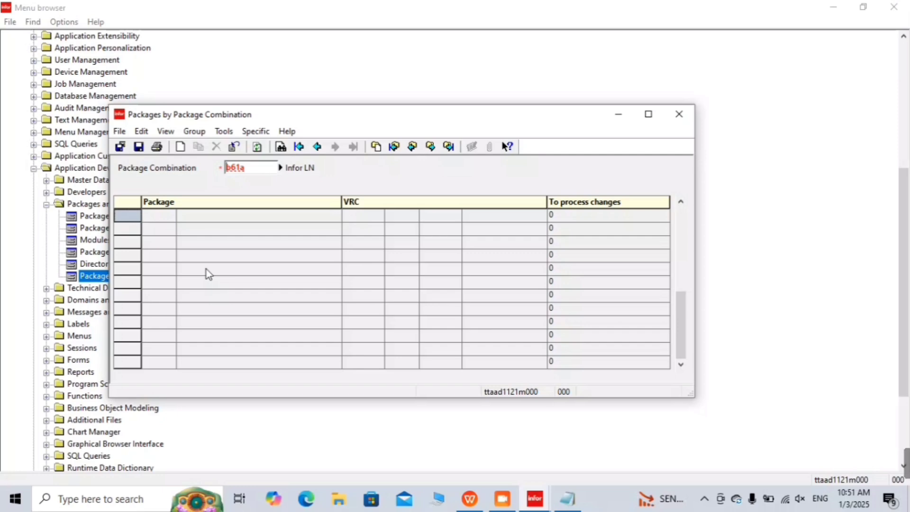
{"action": "key", "text": "Tab"}
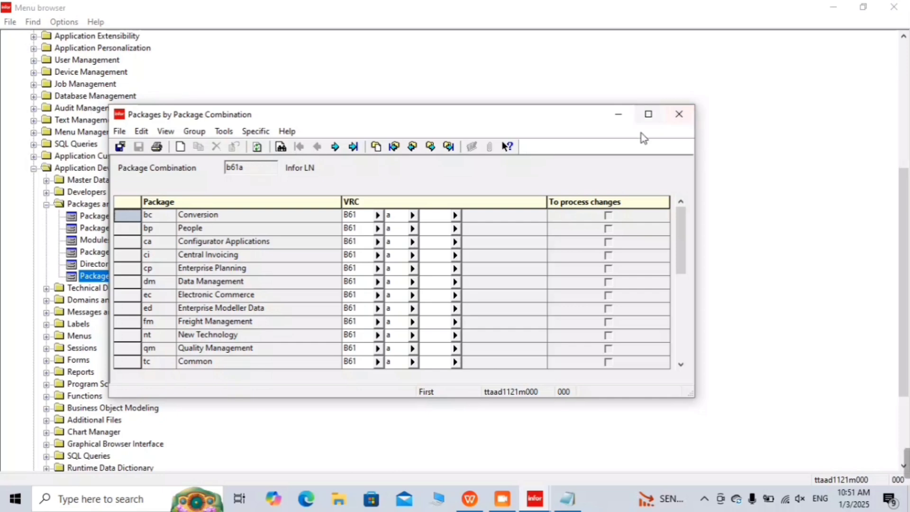
{"action": "left_click", "coordinate": [648, 113]}
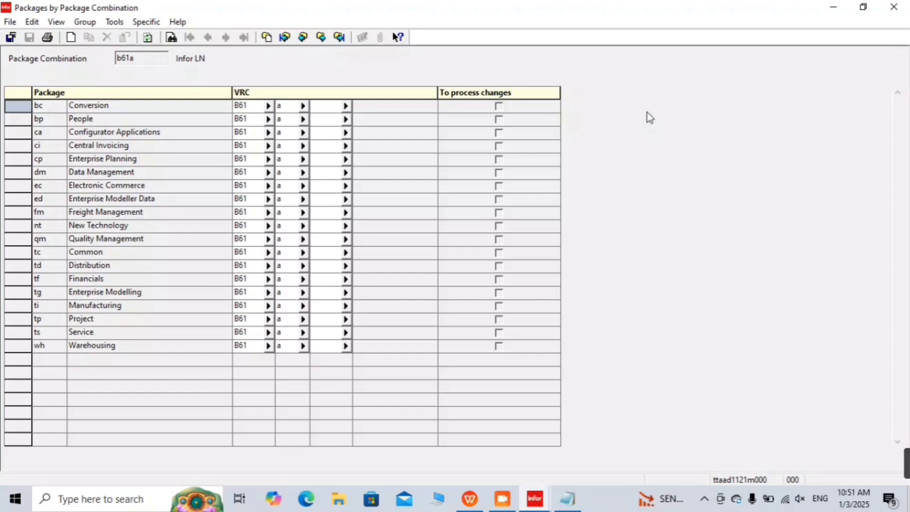
Step: Select all 19 b61a package rows, then clear the selection
{"action": "key", "text": "ctrl+a"}
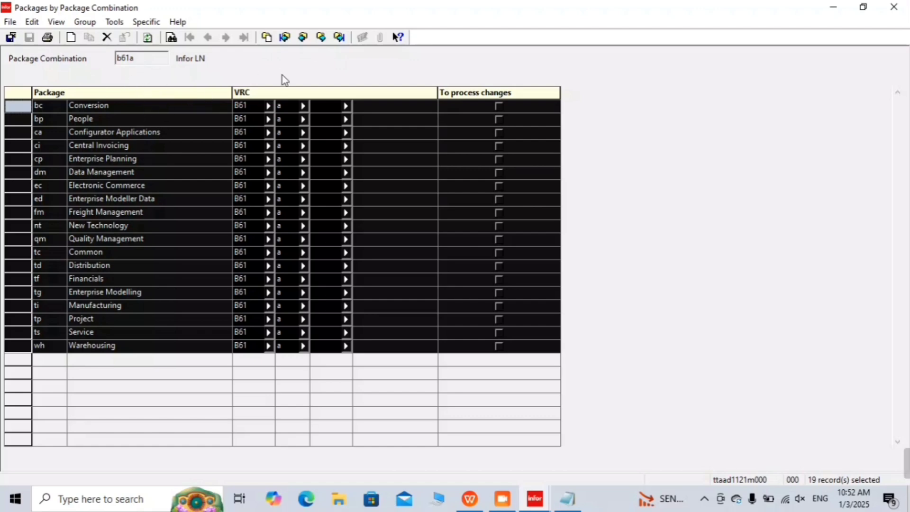
{"action": "left_click", "coordinate": [679, 142]}
{"action": "left_click", "coordinate": [679, 142]}
{"action": "left_click", "coordinate": [493, 405]}
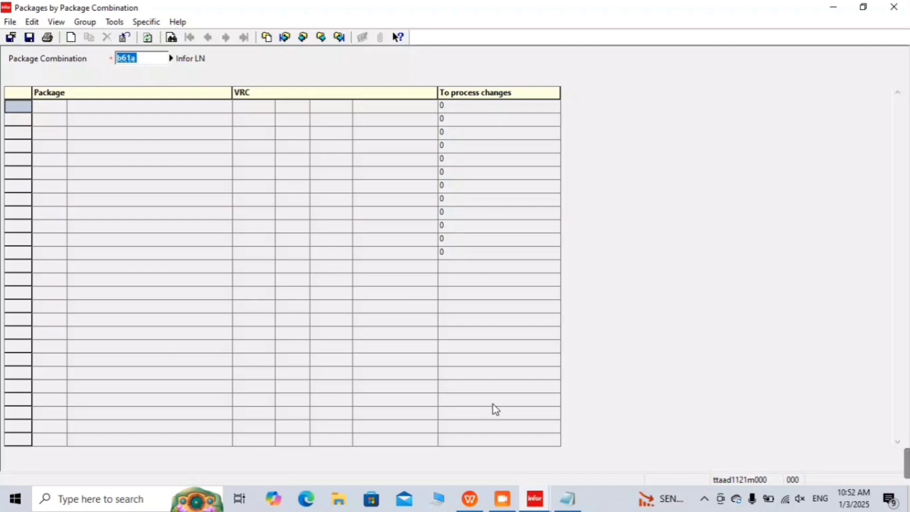
Step: Switch to combination 1070000 and select all its rows, showing 27 packages
{"action": "key", "text": "F2"}
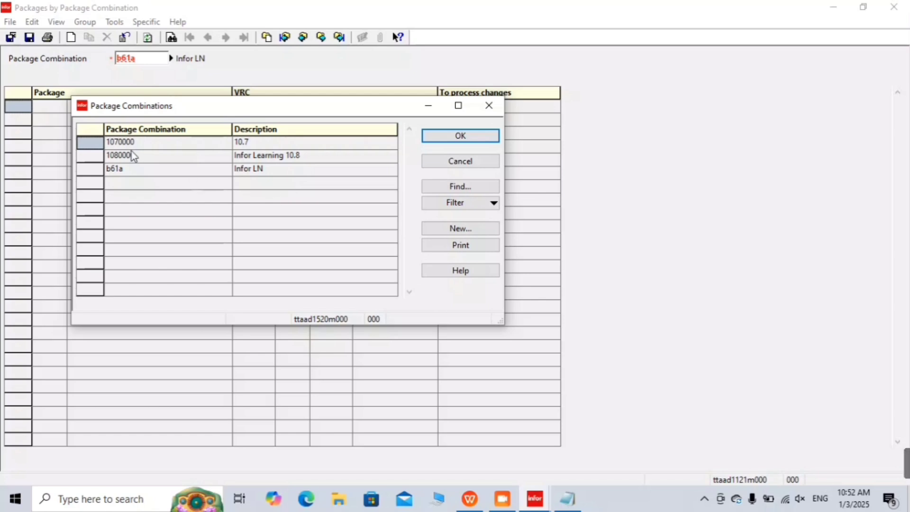
{"action": "left_click", "coordinate": [91, 142]}
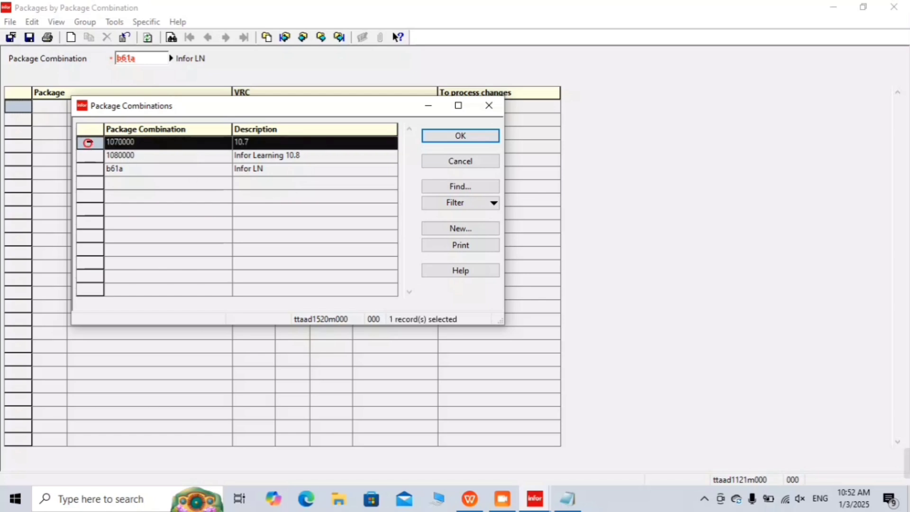
{"action": "left_click", "coordinate": [460, 136]}
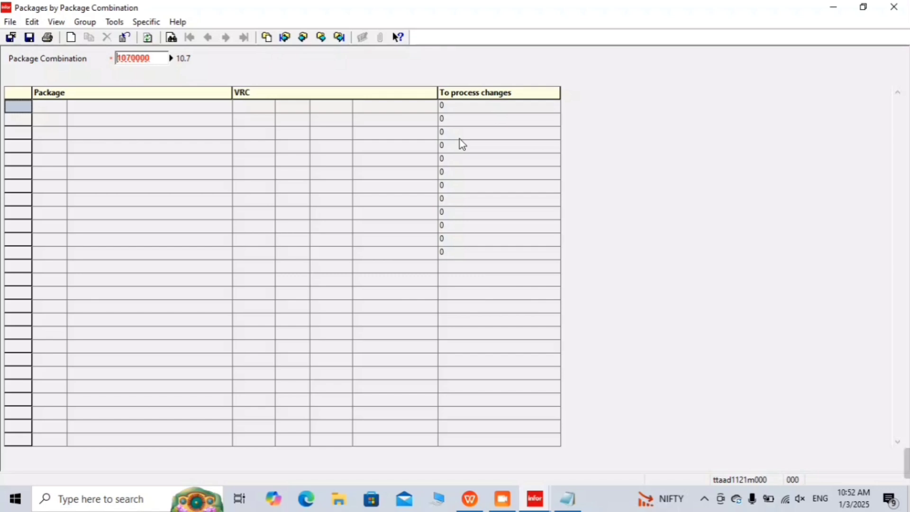
{"action": "key", "text": "Tab"}
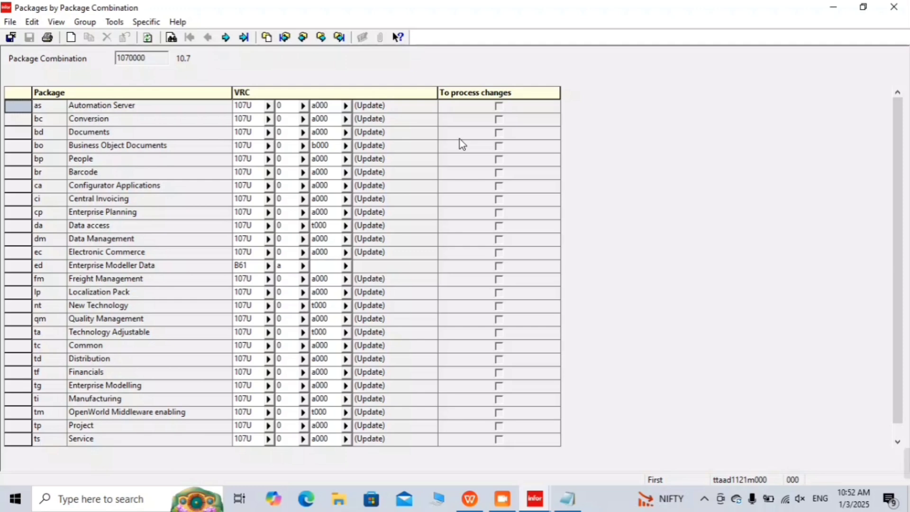
{"action": "key", "text": "ctrl+a"}
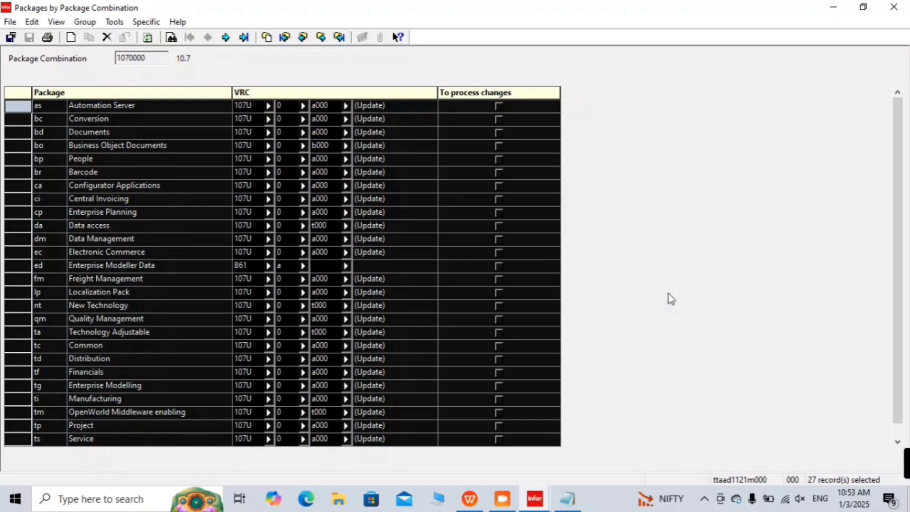
{"action": "left_click", "coordinate": [669, 294]}
{"action": "left_click", "coordinate": [790, 161]}
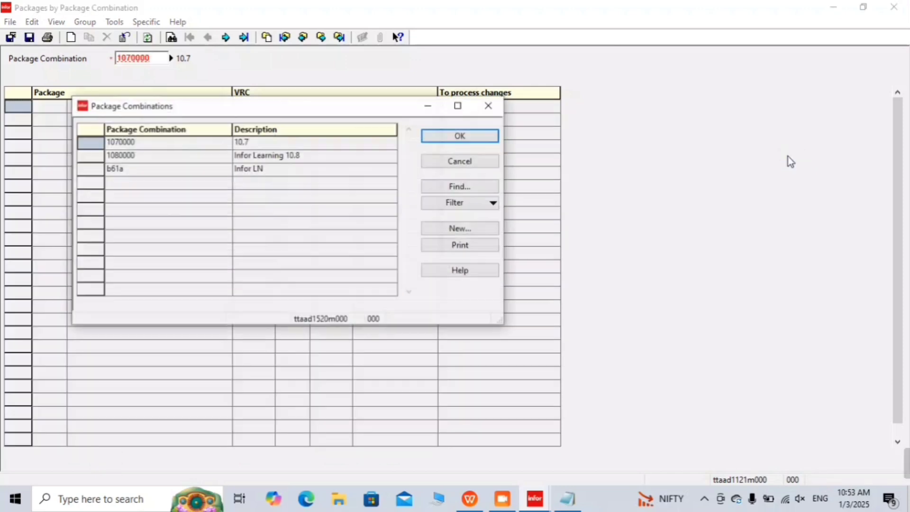
Step: Choose combination 1080000 (Infor Learning 10.8) and select all 27 of its packages
{"action": "key", "text": "Down"}
{"action": "key", "text": "Return"}
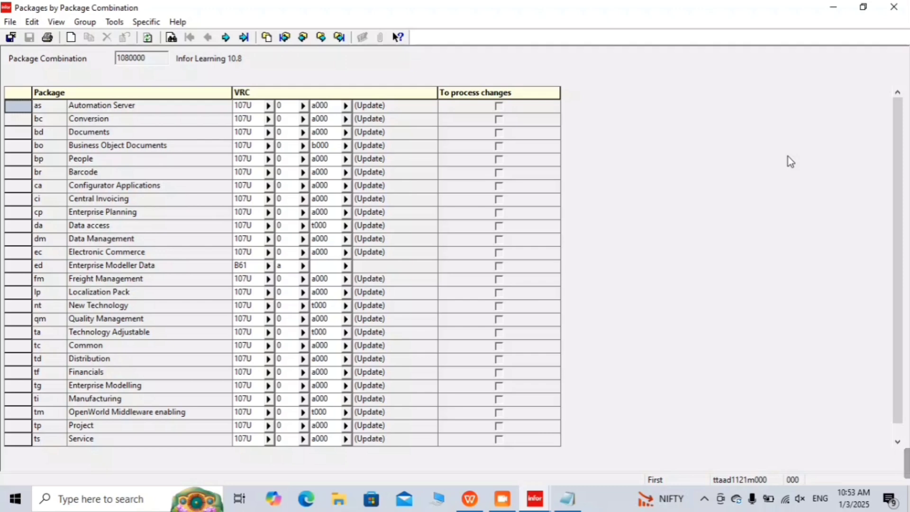
{"action": "key", "text": "ctrl+a"}
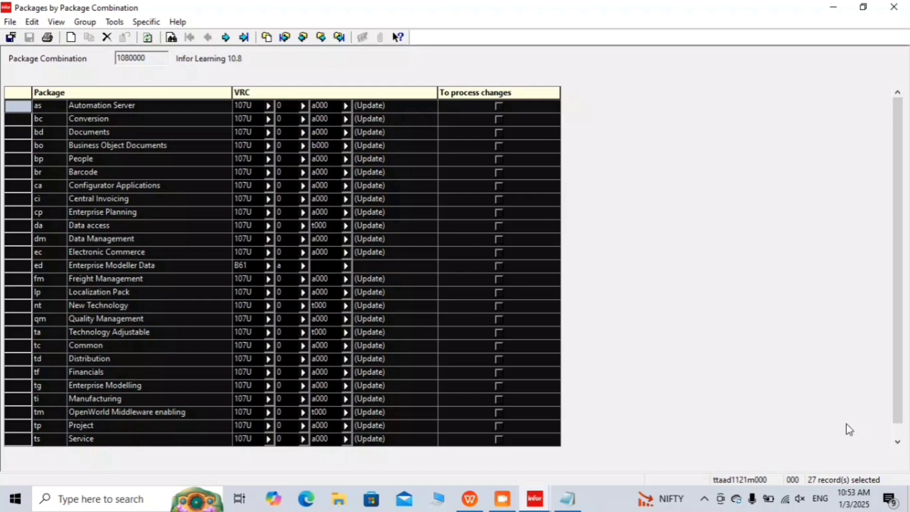
Step: Minimize the package grid and bring the package-combination notes in Notepad to the front
{"action": "left_click", "coordinate": [832, 10]}
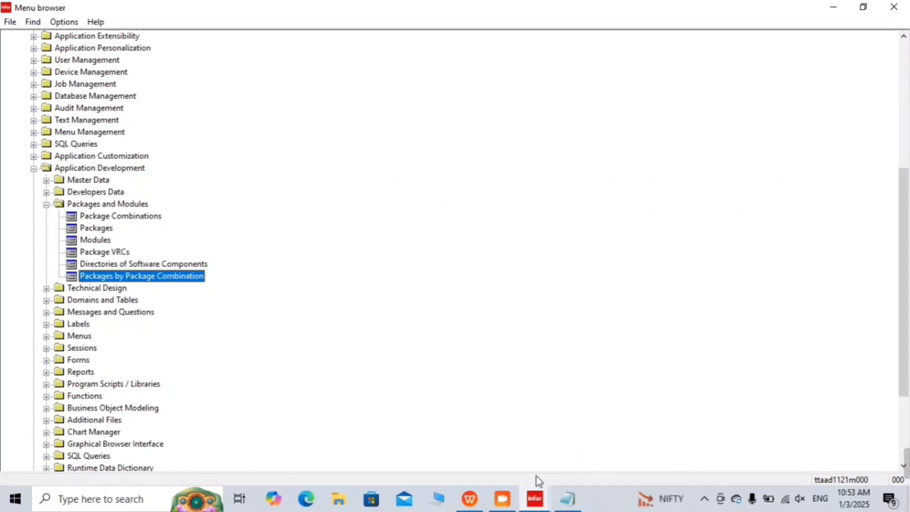
{"action": "left_click", "coordinate": [534, 499]}
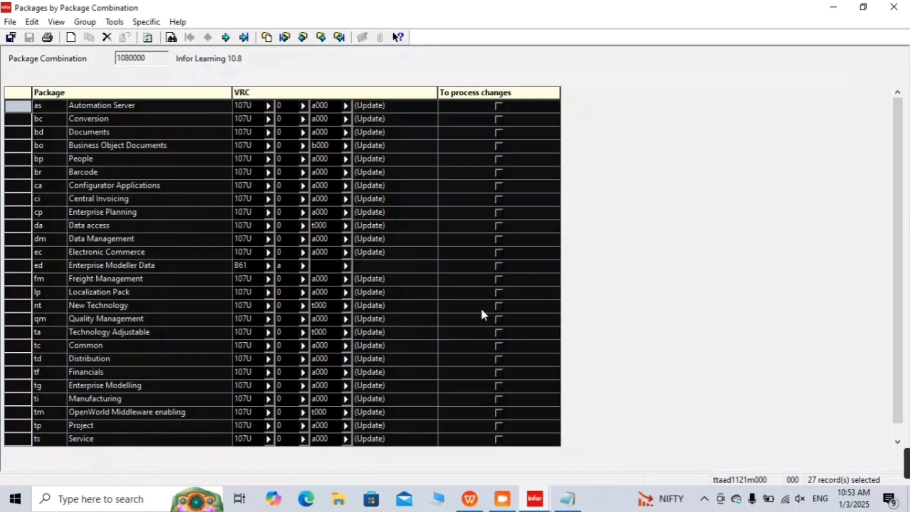
{"action": "left_click", "coordinate": [458, 259]}
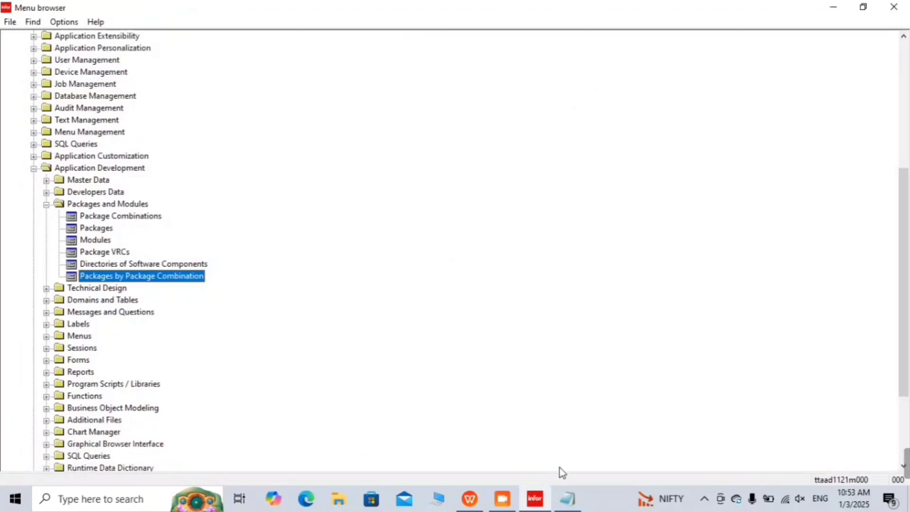
{"action": "left_click", "coordinate": [567, 499]}
{"action": "left_click", "coordinate": [351, 106]}
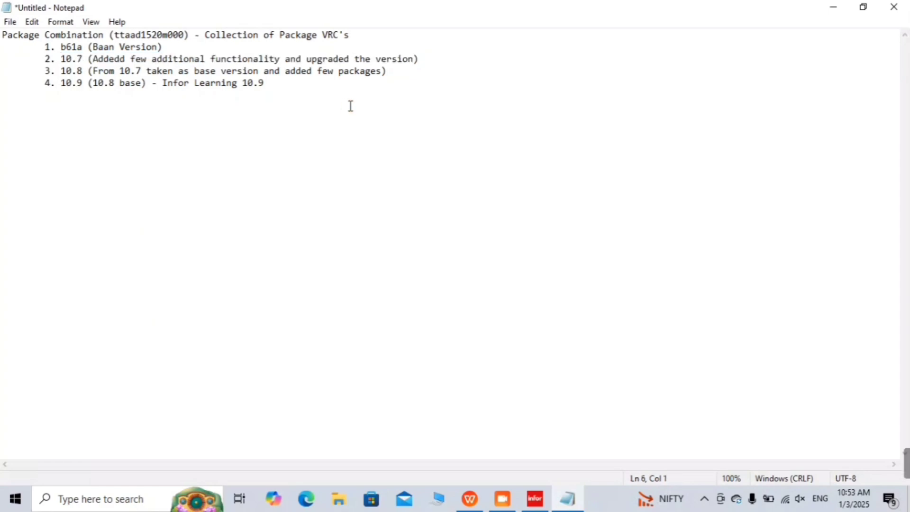
Step: Number the heading '1.' and add line '2. To Createa Custom Package Combination (ttaad1222m000)'
{"action": "key", "text": "Return"}
{"action": "key", "text": "Up"}
{"action": "key", "text": "Up"}
{"action": "key", "text": "Up"}
{"action": "key", "text": "Up"}
{"action": "key", "text": "Up"}
{"action": "key", "text": "Up"}
{"action": "type", "text": "1."}
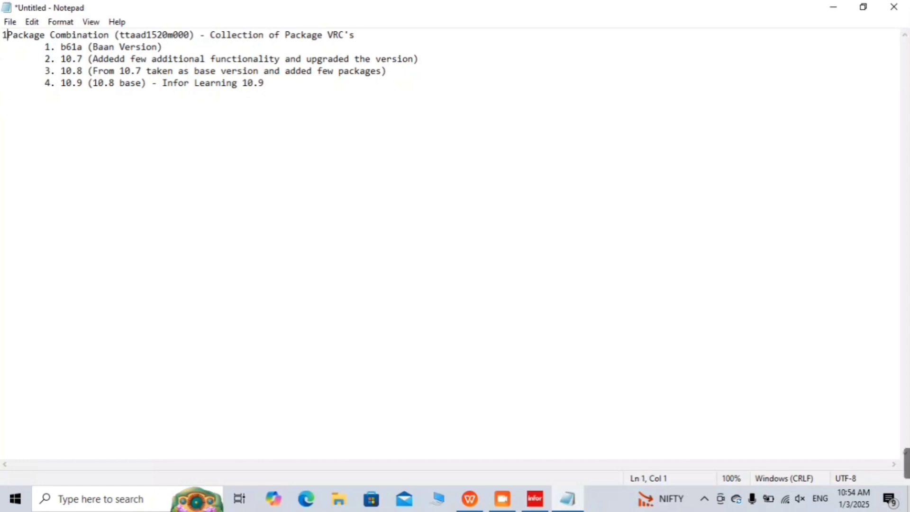
{"action": "key", "text": "Down"}
{"action": "key", "text": "Down"}
{"action": "key", "text": "Down"}
{"action": "key", "text": "Down"}
{"action": "key", "text": "Down"}
{"action": "key", "text": "Down"}
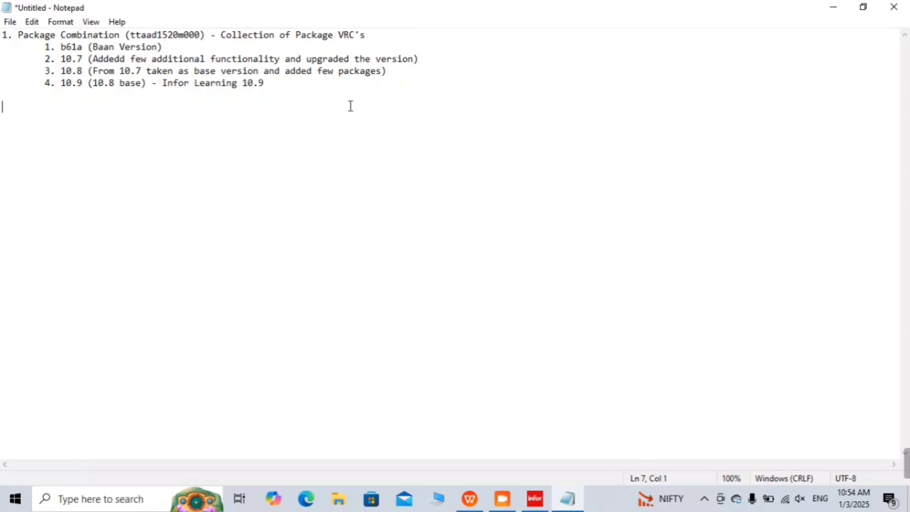
{"action": "type", "text": "2. To C"}
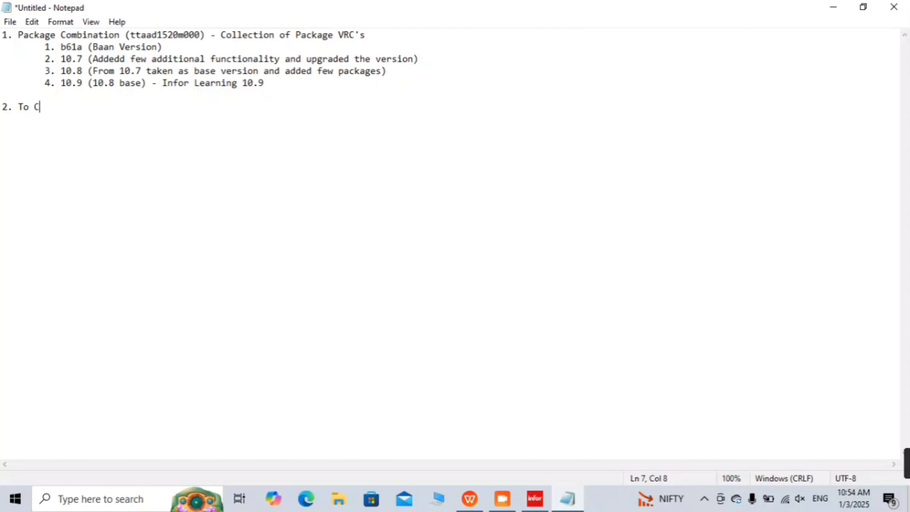
{"action": "type", "text": "reatea C"}
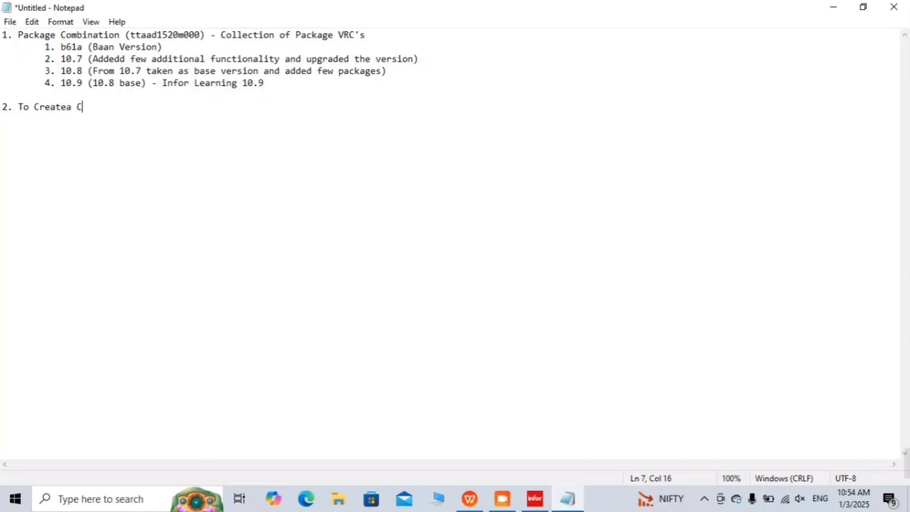
{"action": "type", "text": "ustom Pa"}
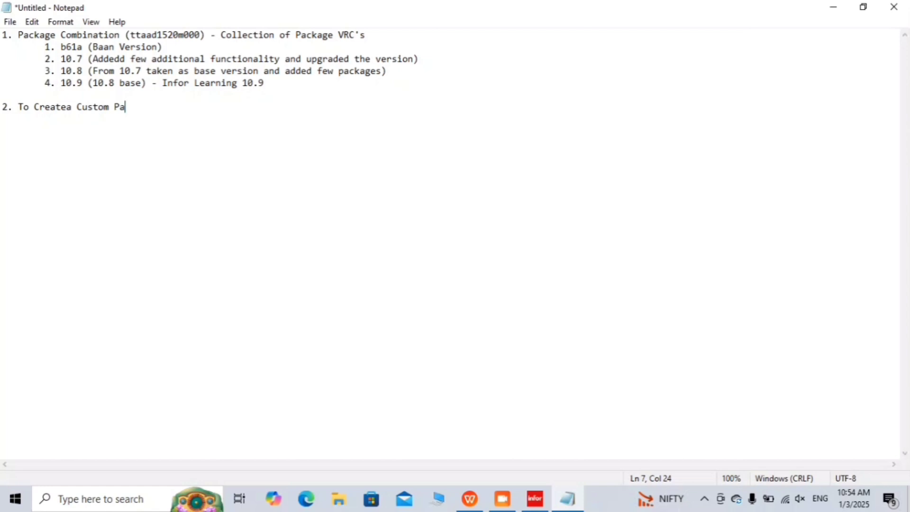
{"action": "type", "text": "cka"}
{"action": "key", "text": "BackSpace"}
{"action": "type", "text": "kage "}
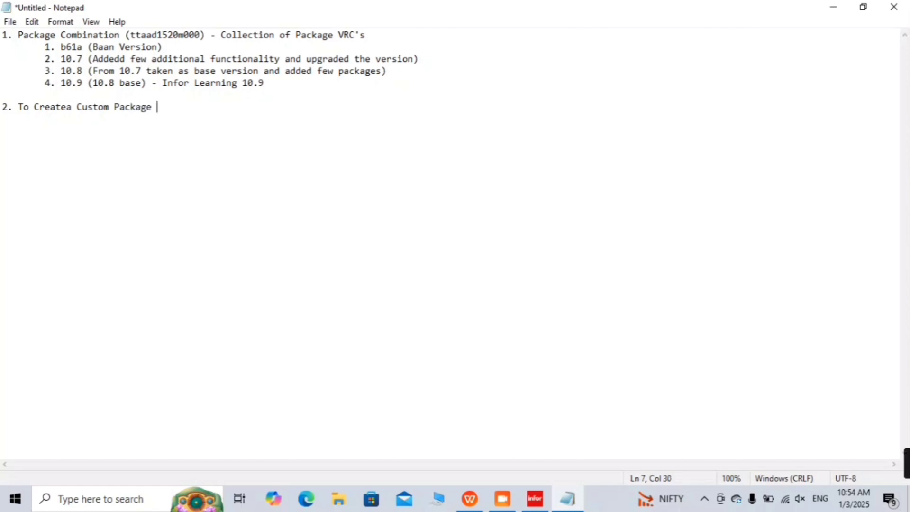
{"action": "type", "text": "Combination "}
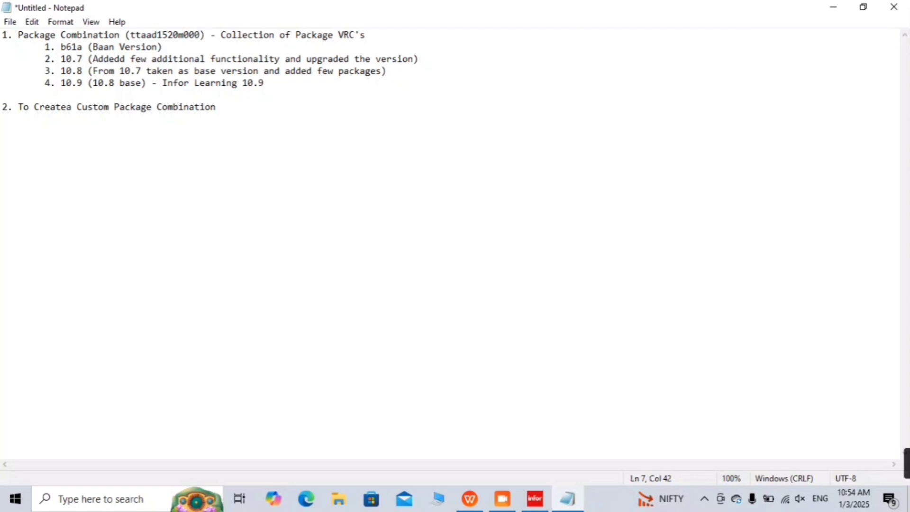
{"action": "type", "text": "(ttaad"}
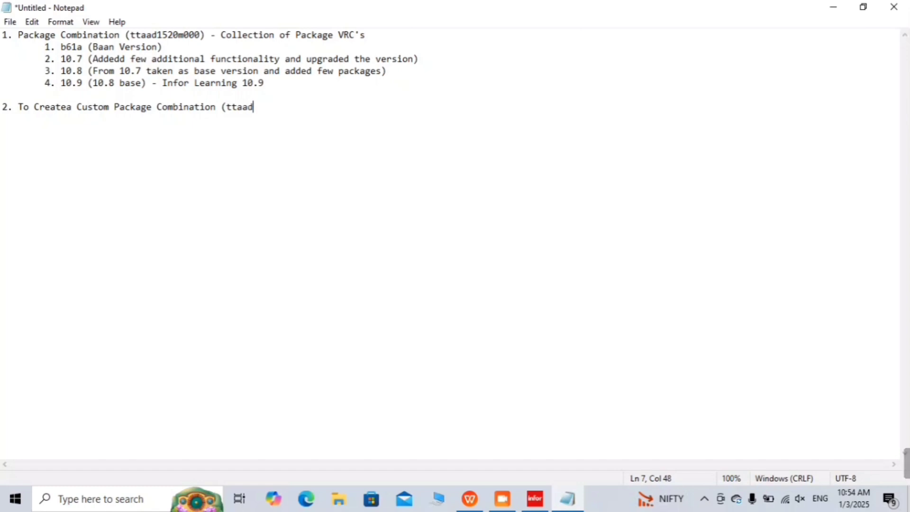
{"action": "type", "text": "1222m000)"}
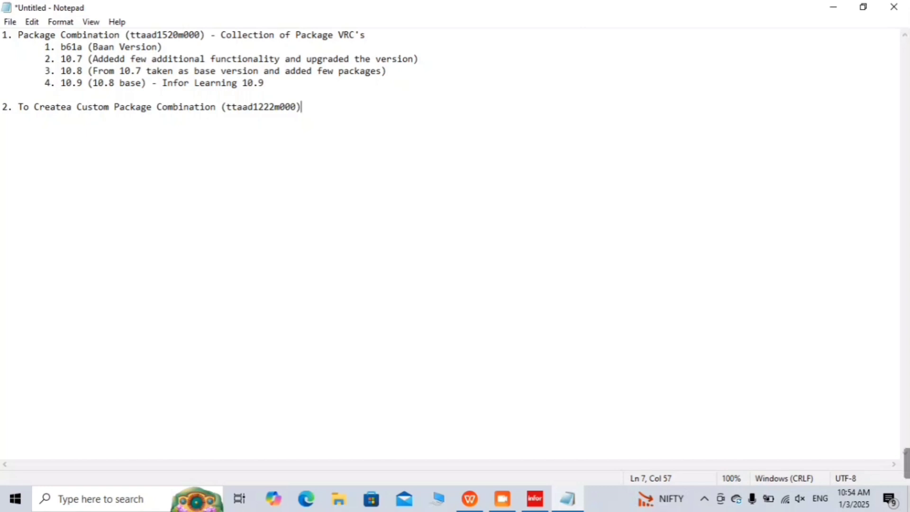
Step: Return to Infor LN's Menu browser and collapse the tree back to the Tools folder
{"action": "left_click", "coordinate": [829, 10]}
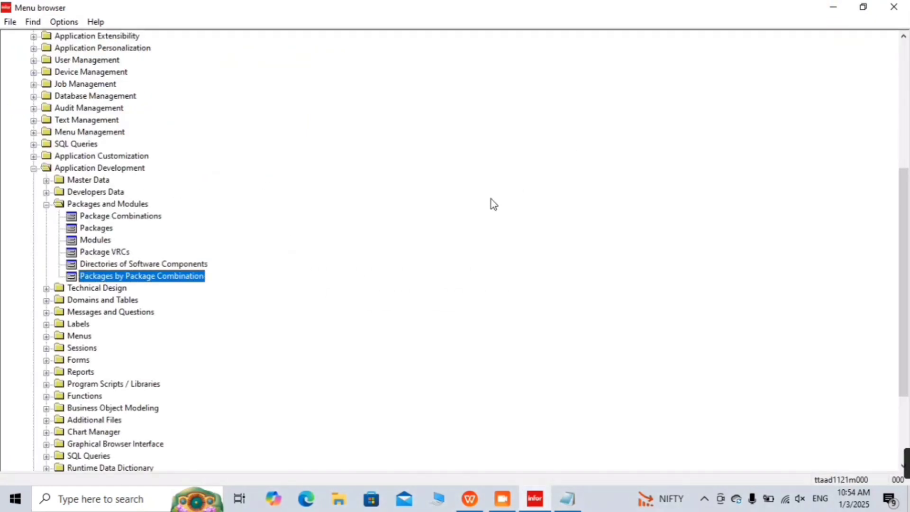
{"action": "key", "text": "Left"}
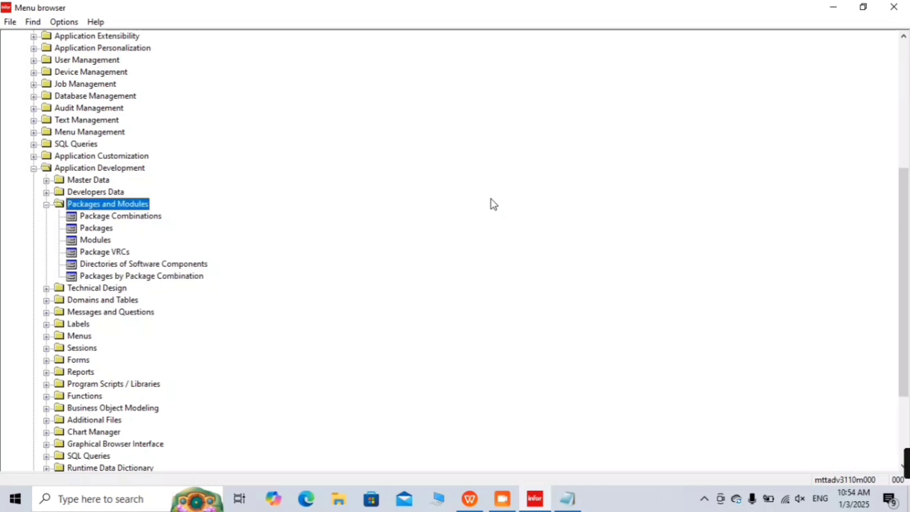
{"action": "key", "text": "Left"}
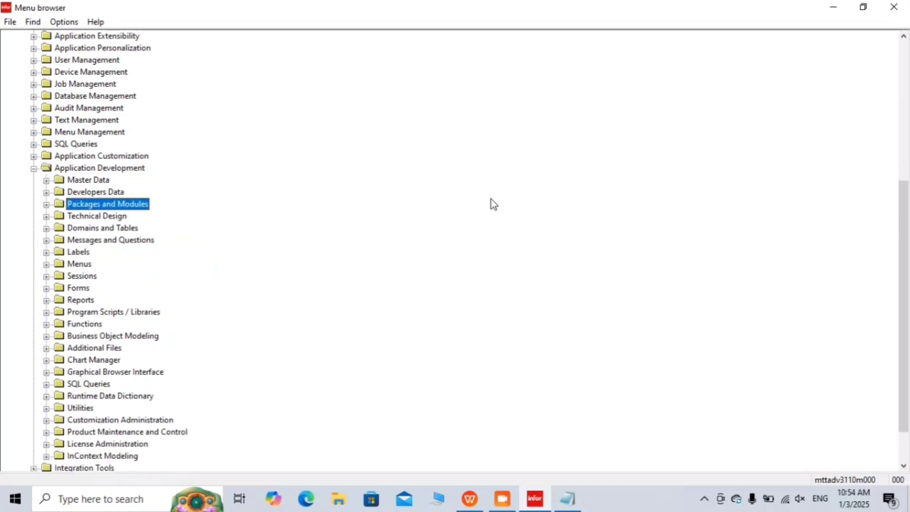
{"action": "key", "text": "Left"}
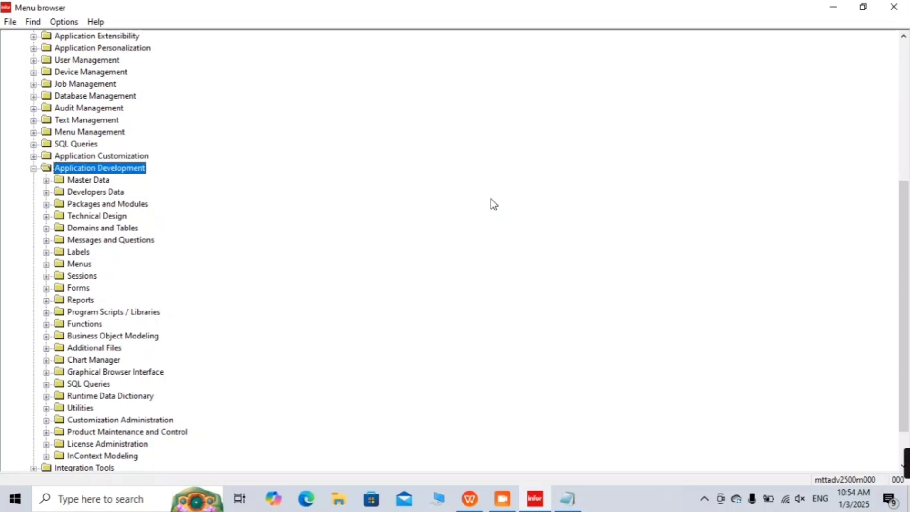
{"action": "key", "text": "Left"}
{"action": "key", "text": "Up"}
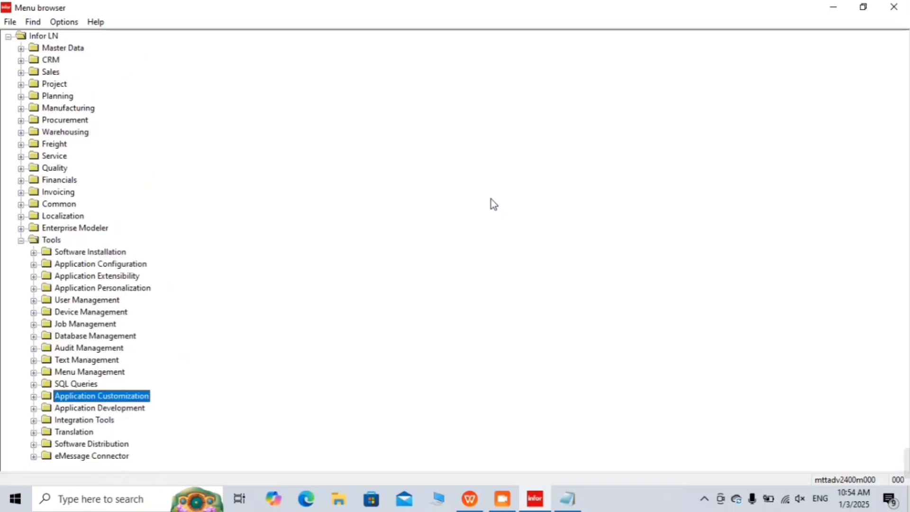
{"action": "key", "text": "Up"}
{"action": "key", "text": "Up"}
{"action": "key", "text": "Up"}
{"action": "key", "text": "Up"}
{"action": "key", "text": "Up"}
{"action": "key", "text": "Up"}
{"action": "key", "text": "Up"}
{"action": "key", "text": "Up"}
{"action": "key", "text": "Up"}
{"action": "key", "text": "Up"}
{"action": "key", "text": "Up"}
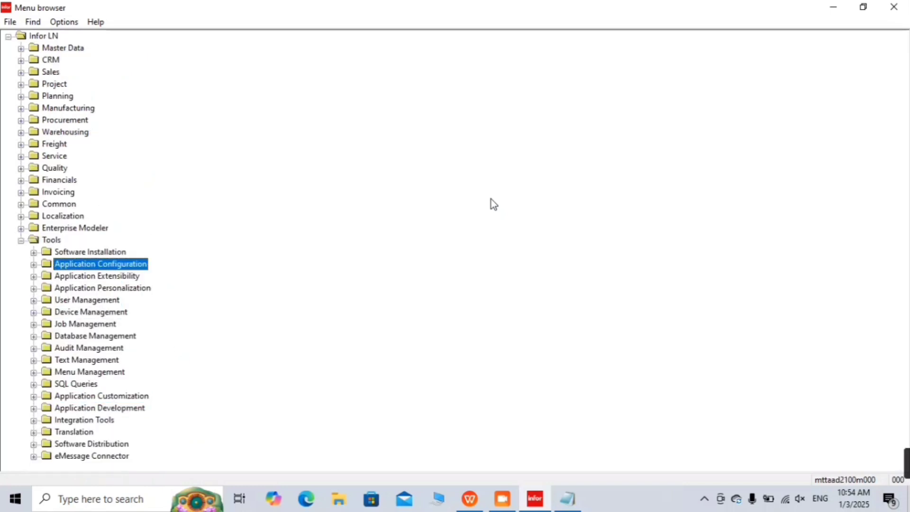
{"action": "key", "text": "Up"}
{"action": "key", "text": "Up"}
{"action": "key", "text": "Down"}
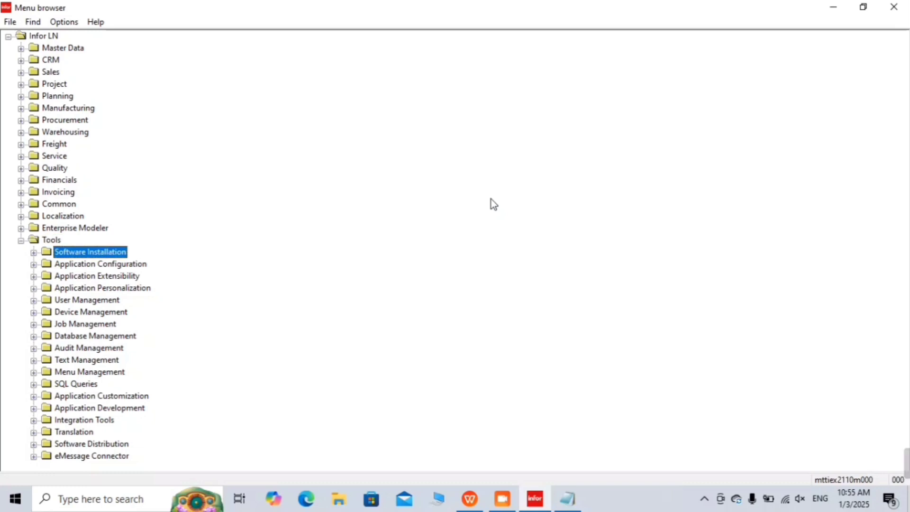
{"action": "key", "text": "Up"}
{"action": "key", "text": "Left"}
{"action": "key", "text": "Right"}
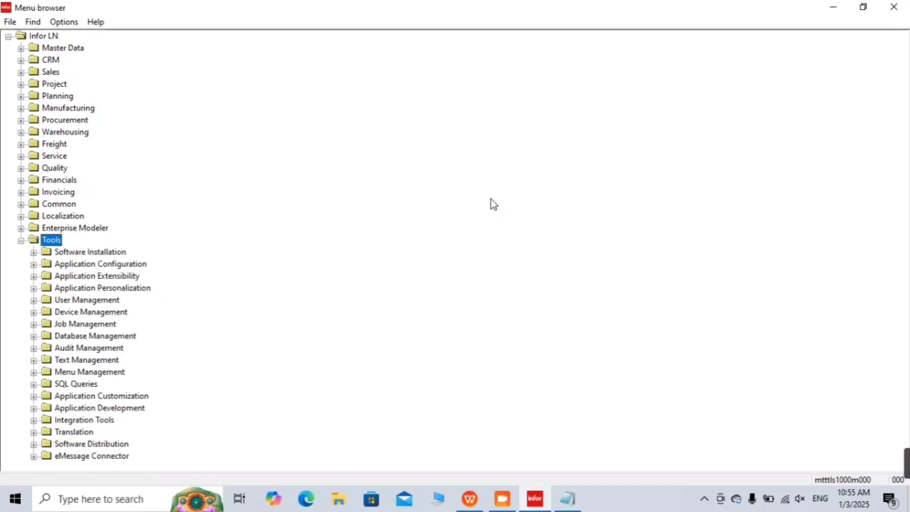
Step: Under Application Configuration > Companies and Package Combinations, start Create New Package Combination / VRCs (One Step)
{"action": "key", "text": "Down"}
{"action": "key", "text": "Down"}
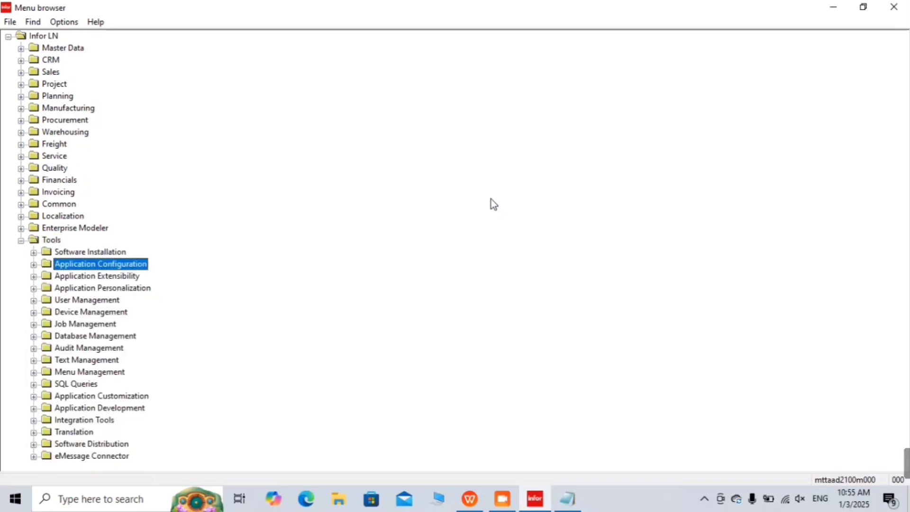
{"action": "key", "text": "Right"}
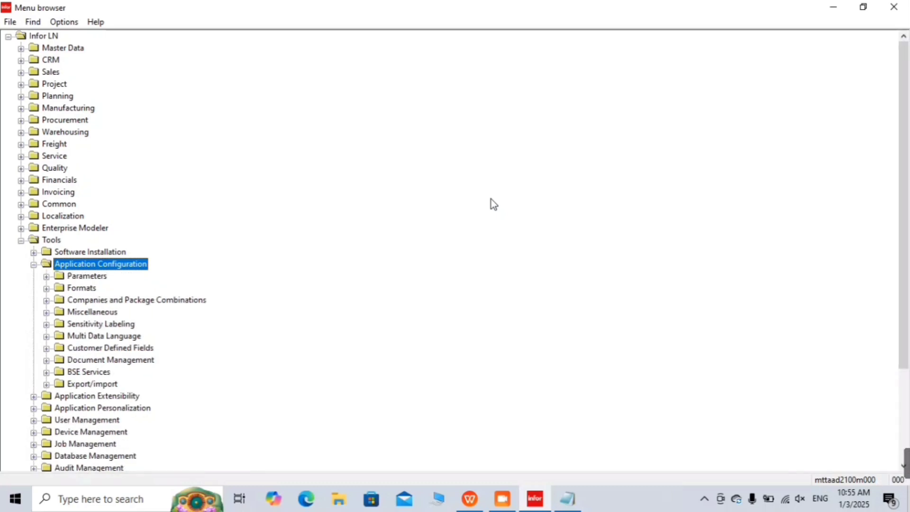
{"action": "key", "text": "Down"}
{"action": "key", "text": "Down"}
{"action": "key", "text": "Down"}
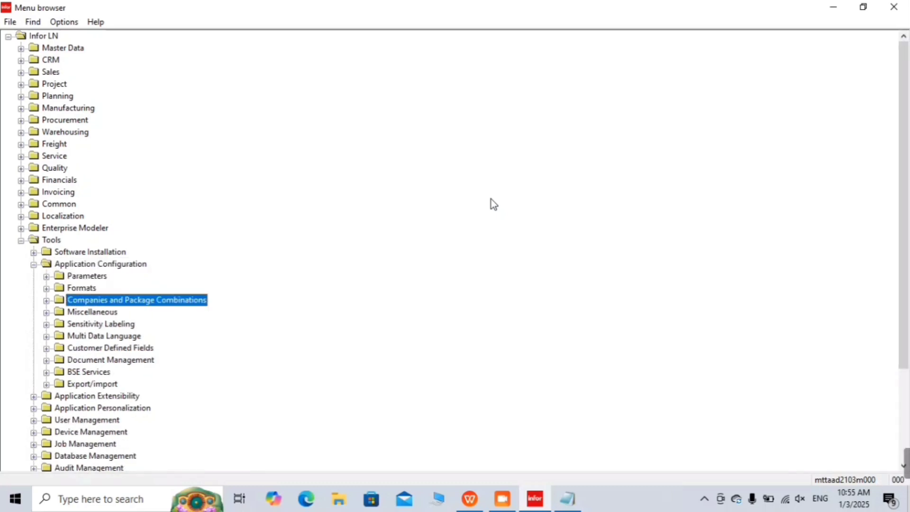
{"action": "key", "text": "Right"}
{"action": "key", "text": "Down"}
{"action": "key", "text": "Down"}
{"action": "key", "text": "Down"}
{"action": "key", "text": "Down"}
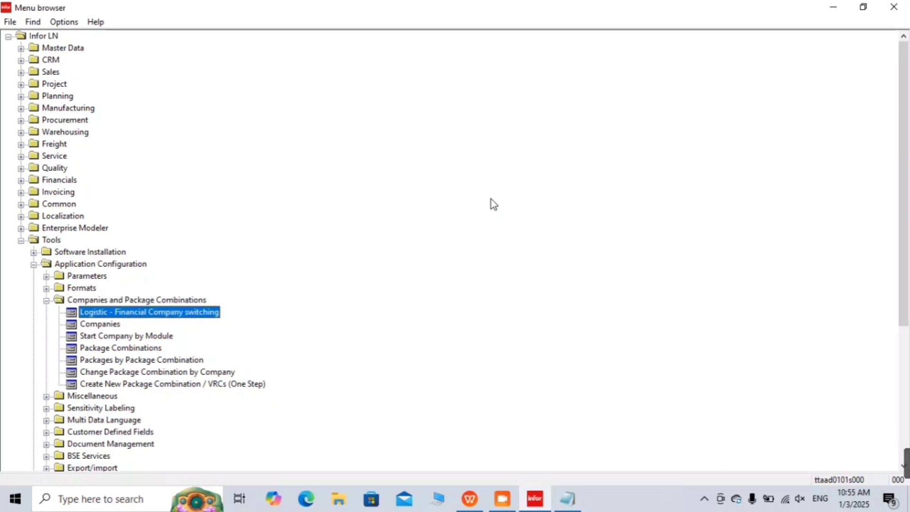
{"action": "key", "text": "Down"}
{"action": "key", "text": "Down"}
{"action": "key", "text": "Down"}
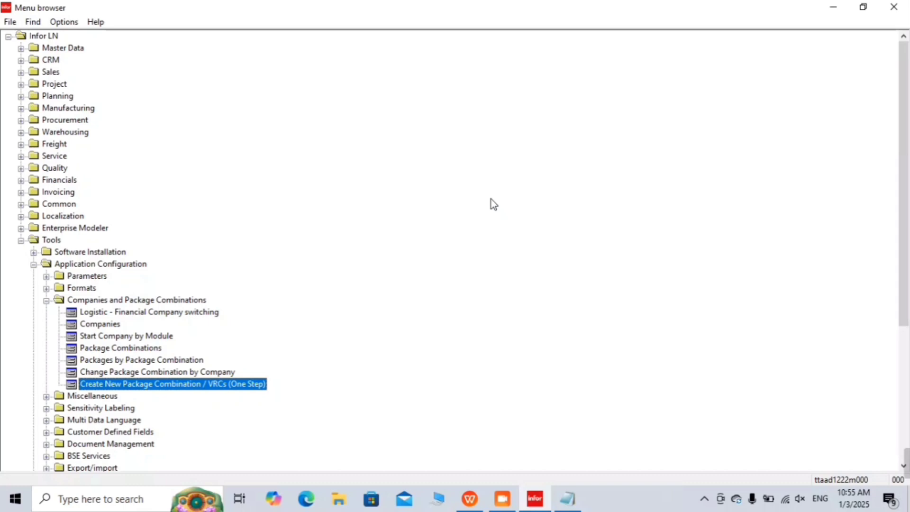
{"action": "key", "text": "Return"}
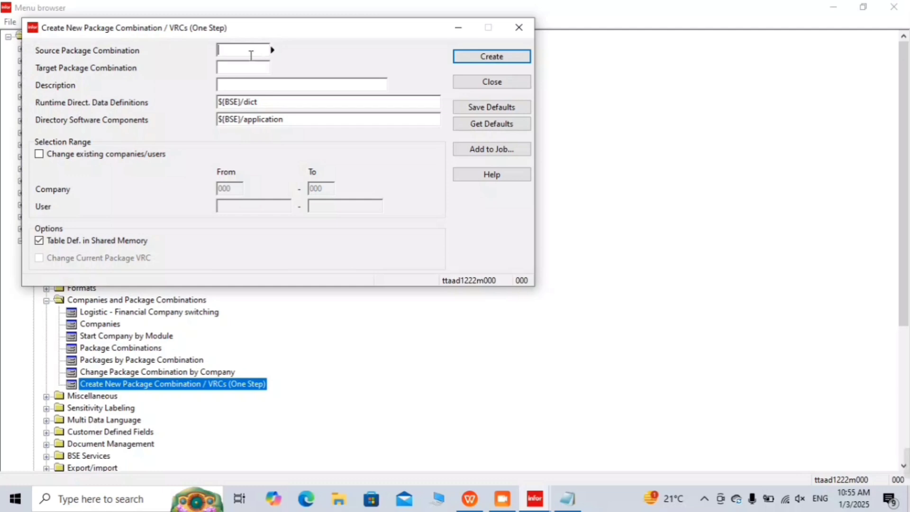
Step: Pick 1080000 Infor Learning 10.8 from the lookup as the Source Package Combination
{"action": "double_click", "coordinate": [251, 55]}
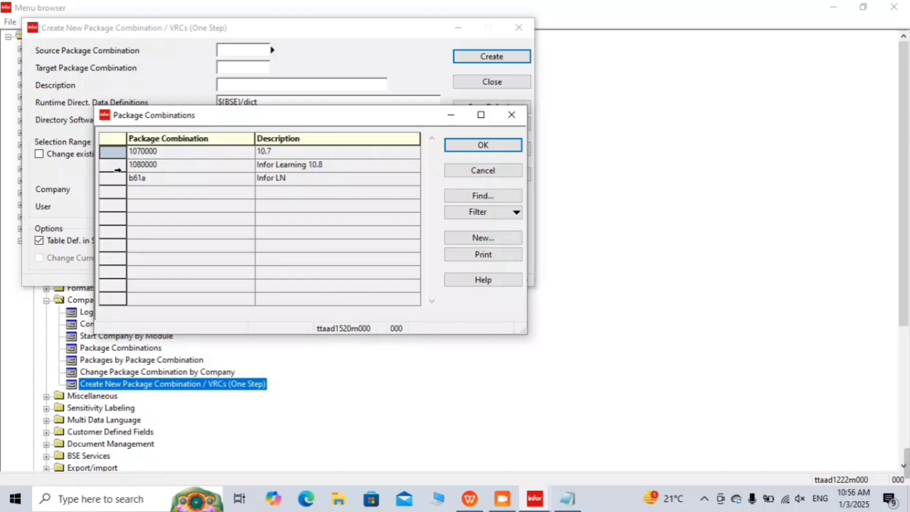
{"action": "left_click", "coordinate": [118, 170]}
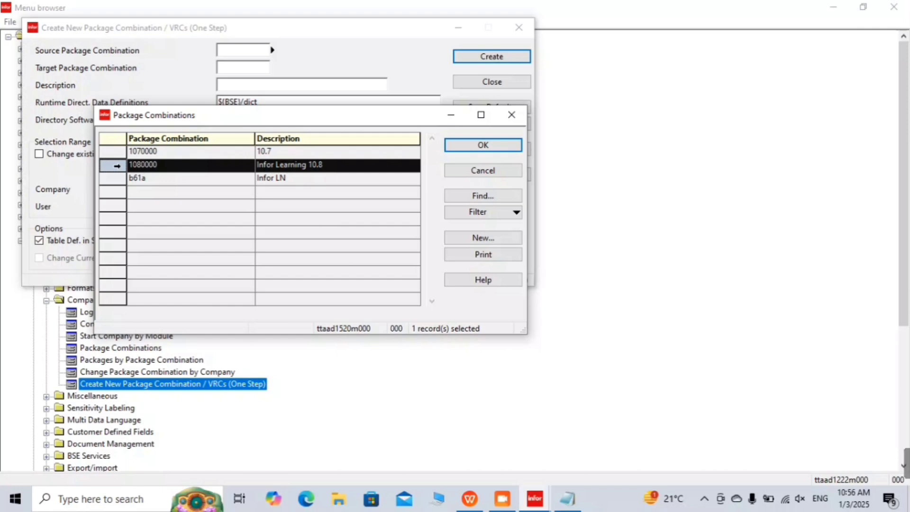
{"action": "left_click", "coordinate": [490, 143]}
{"action": "key", "text": "Tab"}
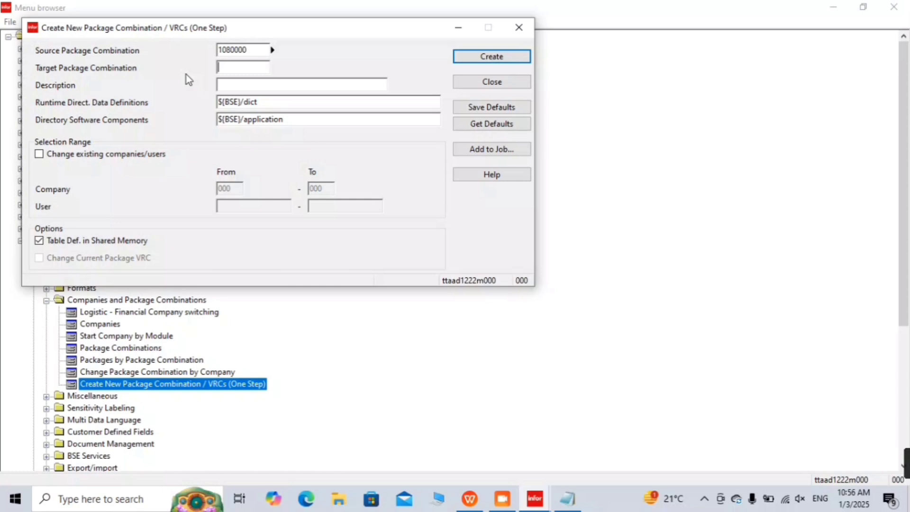
Step: Enter target combination 109000, review the proposed VRC codes down to Warehousing, and save them
{"action": "type", "text": "109000"}
{"action": "key", "text": "Return"}
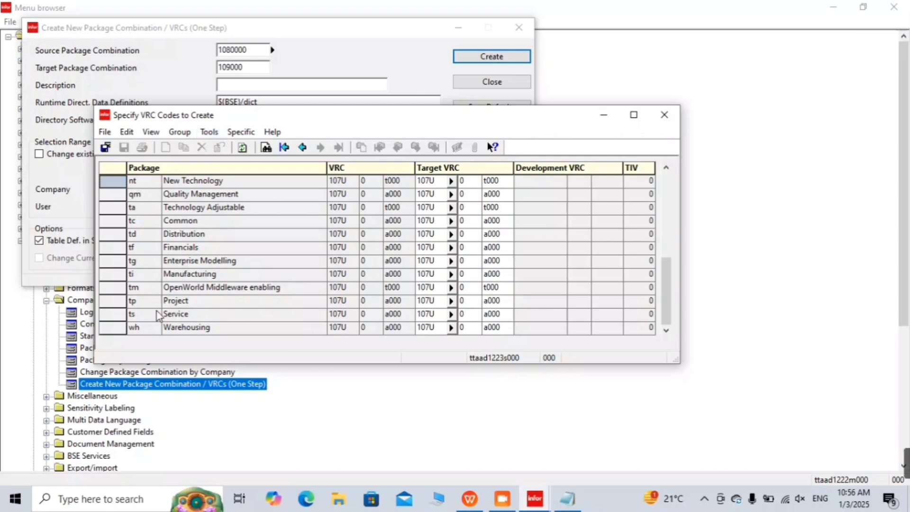
{"action": "key", "text": "ctrl+End"}
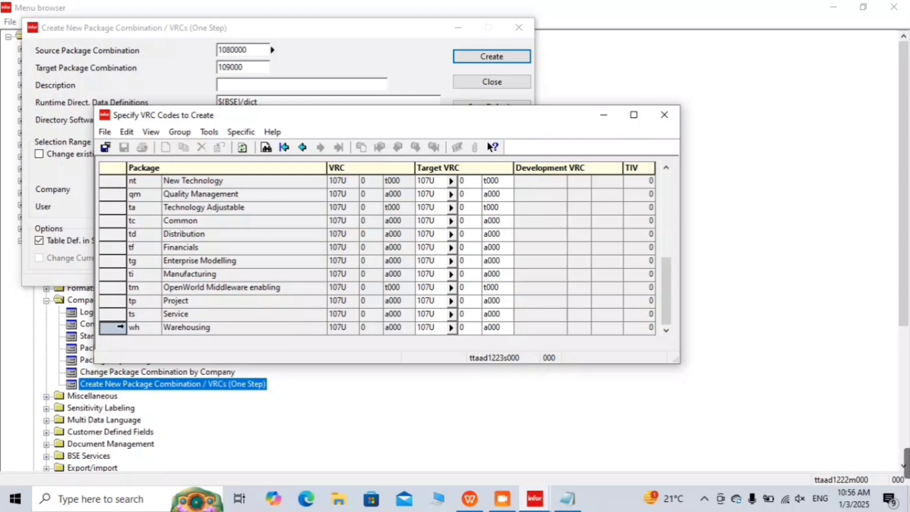
{"action": "left_click", "coordinate": [119, 326]}
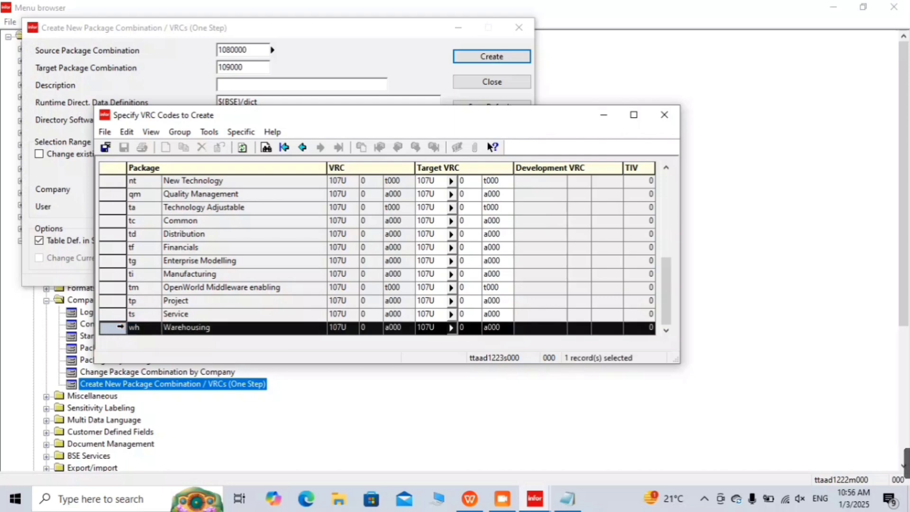
{"action": "left_click", "coordinate": [425, 327]}
{"action": "left_click", "coordinate": [120, 327]}
{"action": "left_click", "coordinate": [103, 150]}
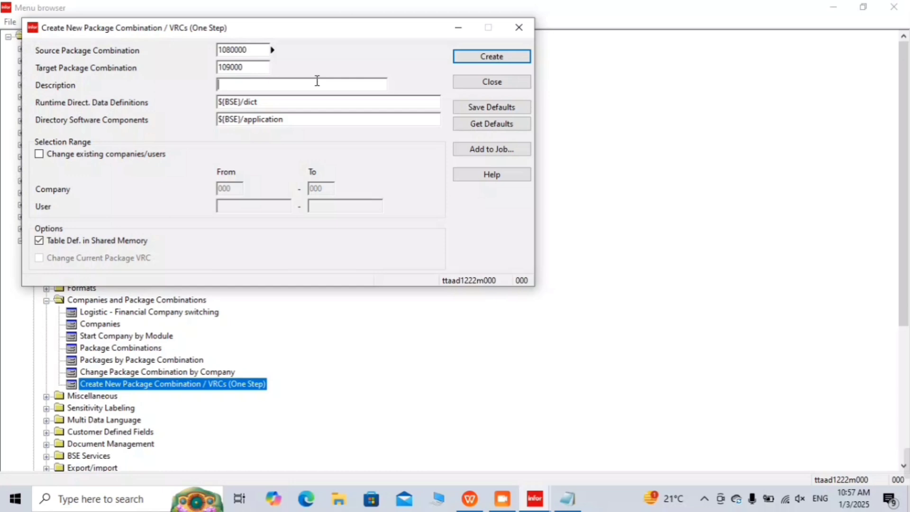
Step: Check the Notepad notes, then enter 'Infor Learning 10.9' as the description
{"action": "left_click", "coordinate": [568, 502]}
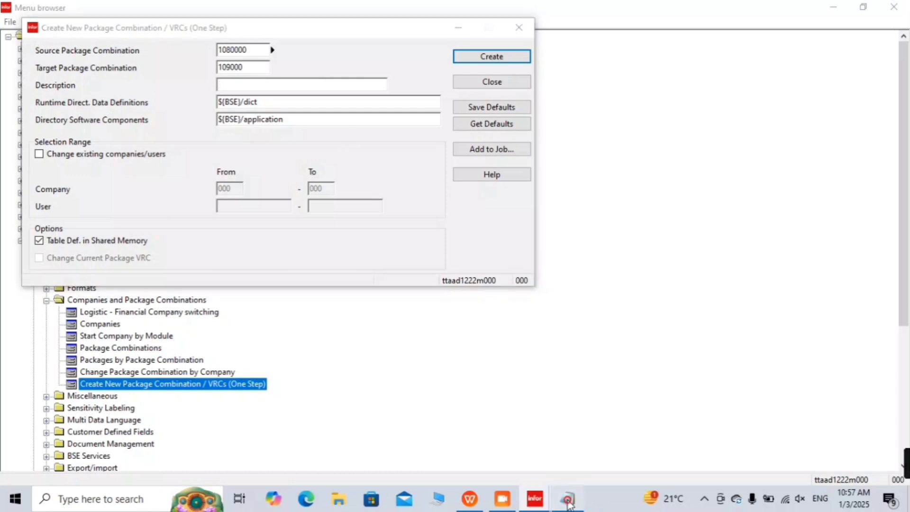
{"action": "left_click", "coordinate": [832, 9]}
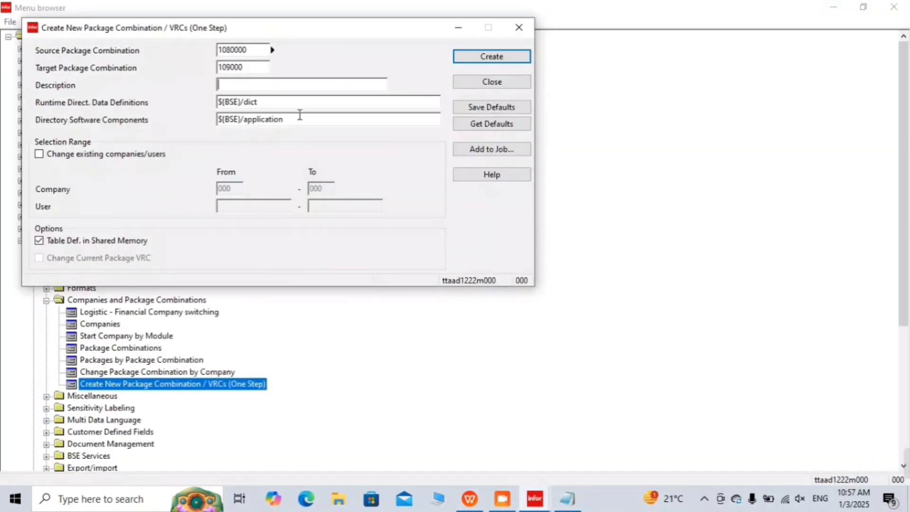
{"action": "type", "text": "Infor Learning 10.9"}
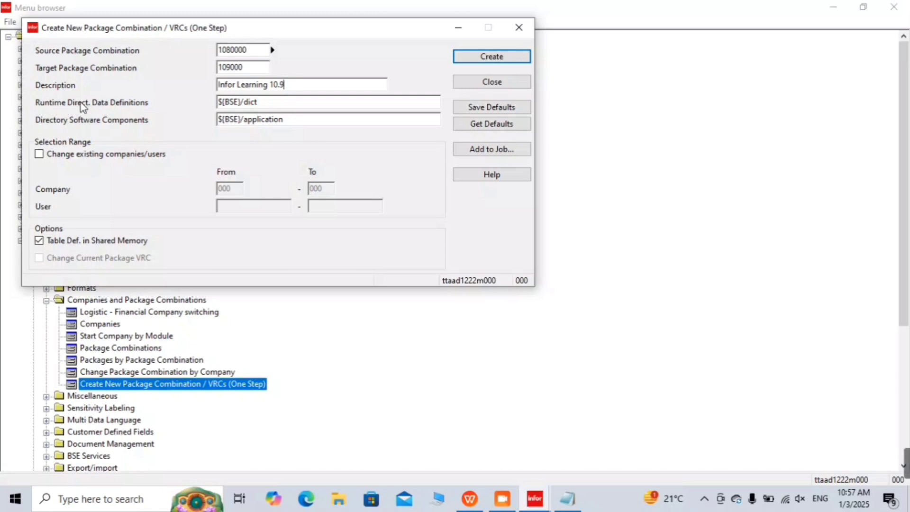
Step: Accept the runtime data definitions path and approve creating directory $(BSE)/dict/dd109000
{"action": "key", "text": "Tab"}
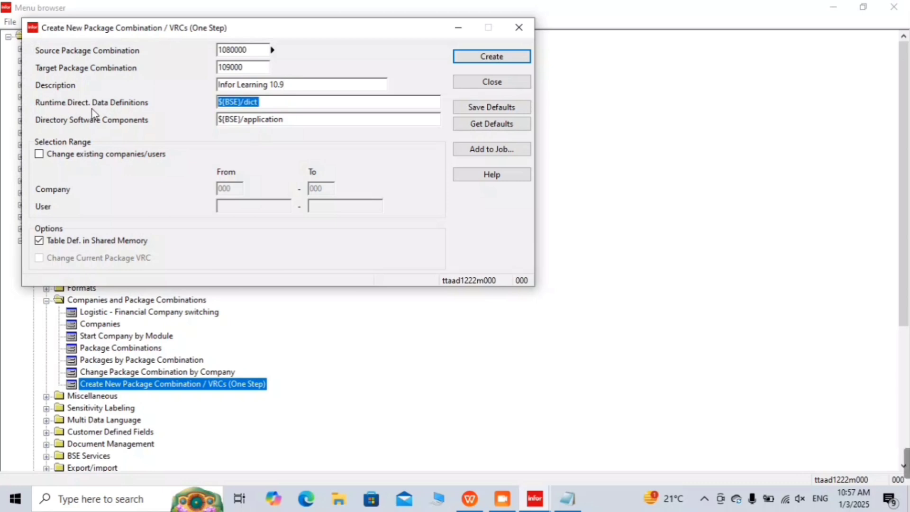
{"action": "key", "text": "Return"}
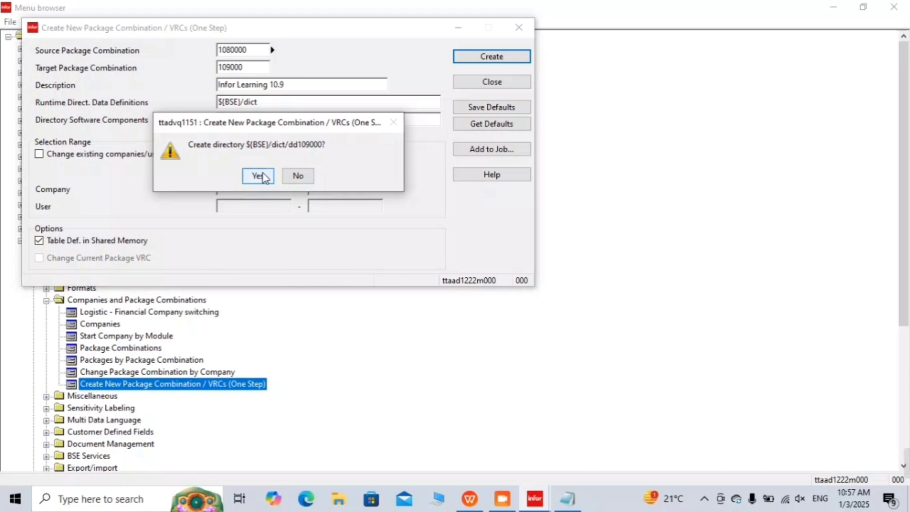
{"action": "left_click", "coordinate": [258, 176]}
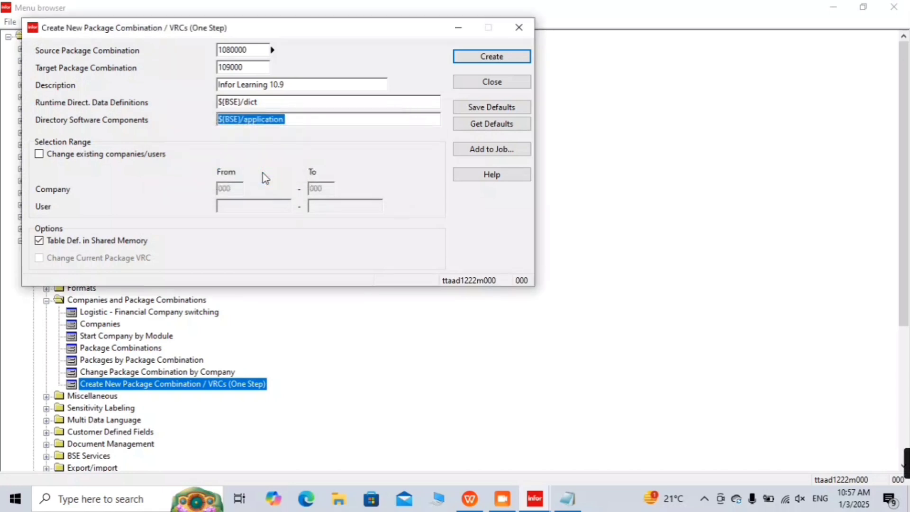
{"action": "key", "text": "Tab"}
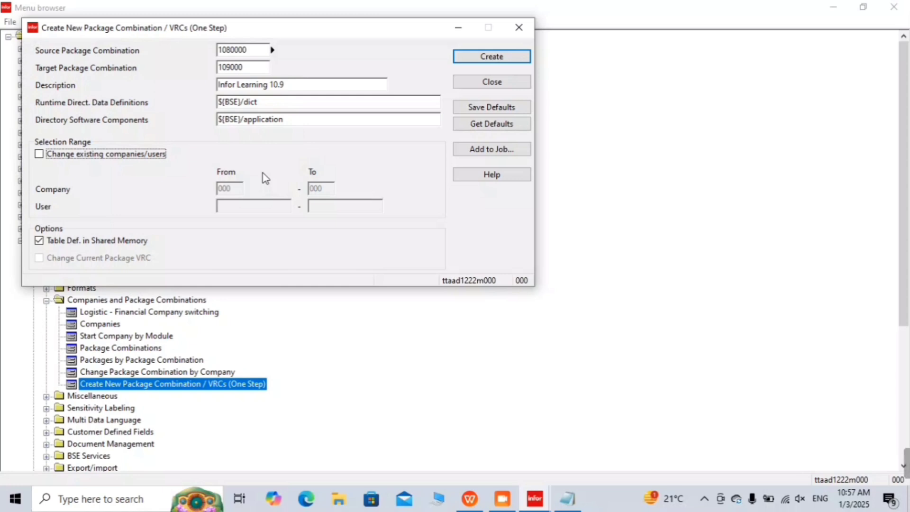
{"action": "left_click", "coordinate": [97, 162]}
{"action": "left_click", "coordinate": [79, 157]}
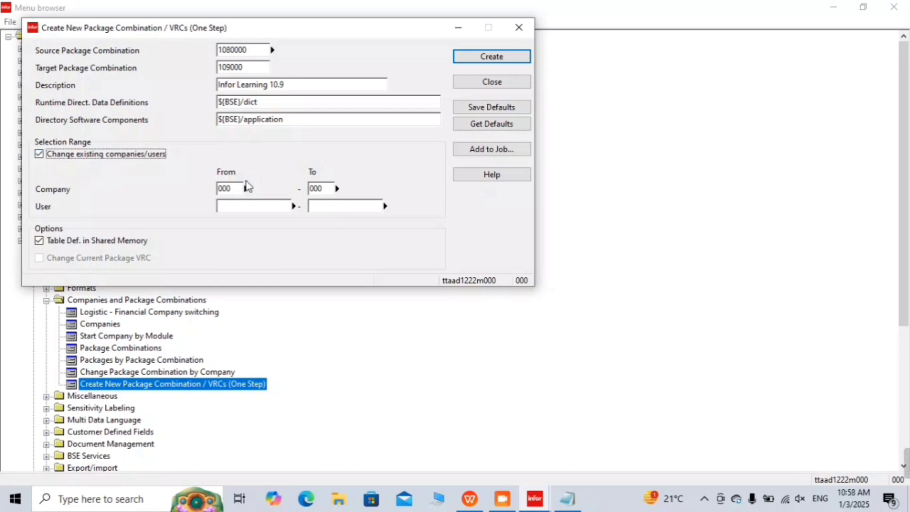
{"action": "left_click", "coordinate": [230, 190]}
{"action": "type", "text": "100"}
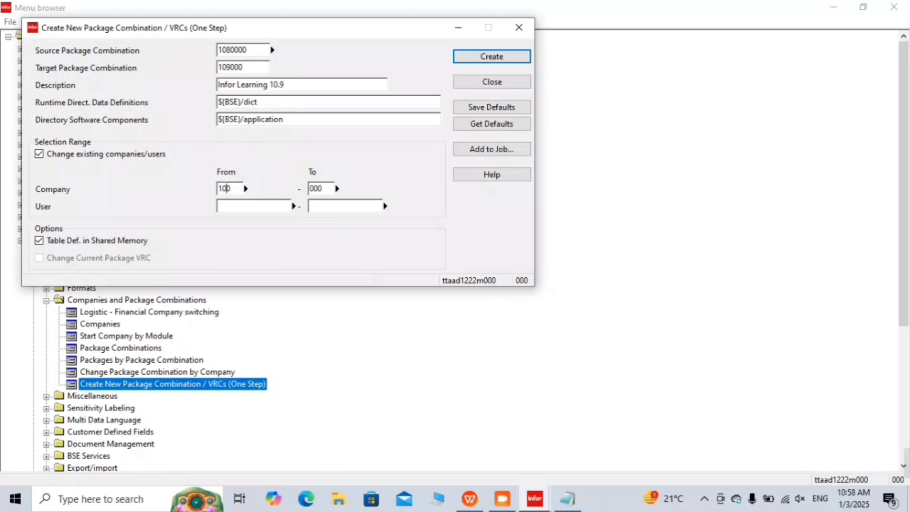
{"action": "key", "text": "Tab"}
{"action": "key", "text": "Tab"}
{"action": "left_click", "coordinate": [143, 156]}
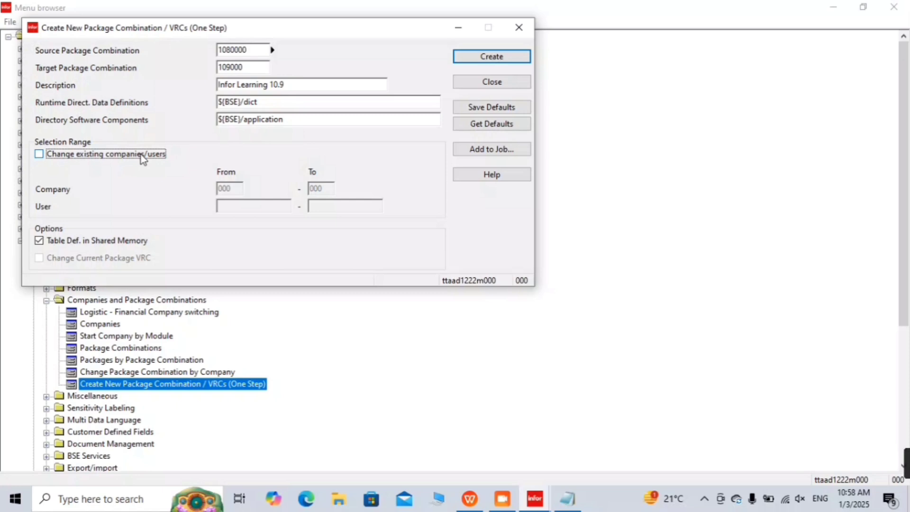
Step: Start creating combination 109000, entering device 'd' as the output device
{"action": "left_click", "coordinate": [491, 56]}
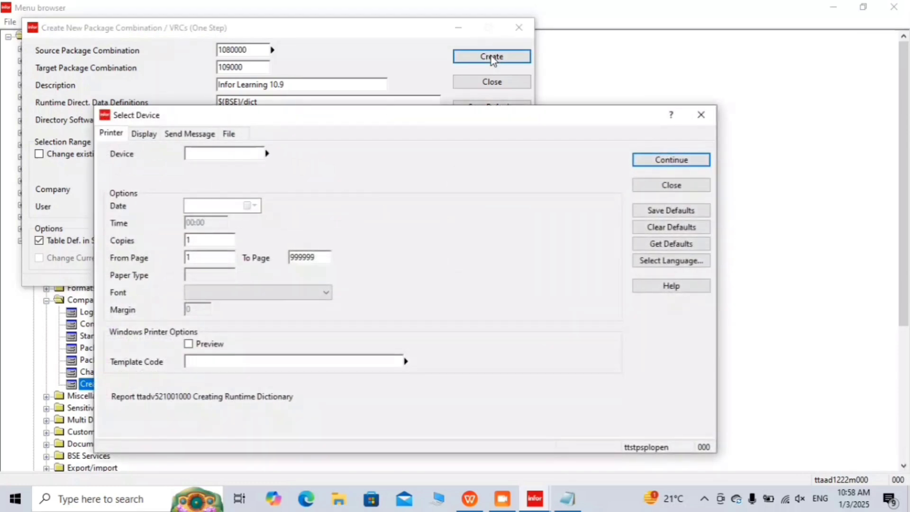
{"action": "type", "text": "d"}
{"action": "left_click", "coordinate": [687, 160]}
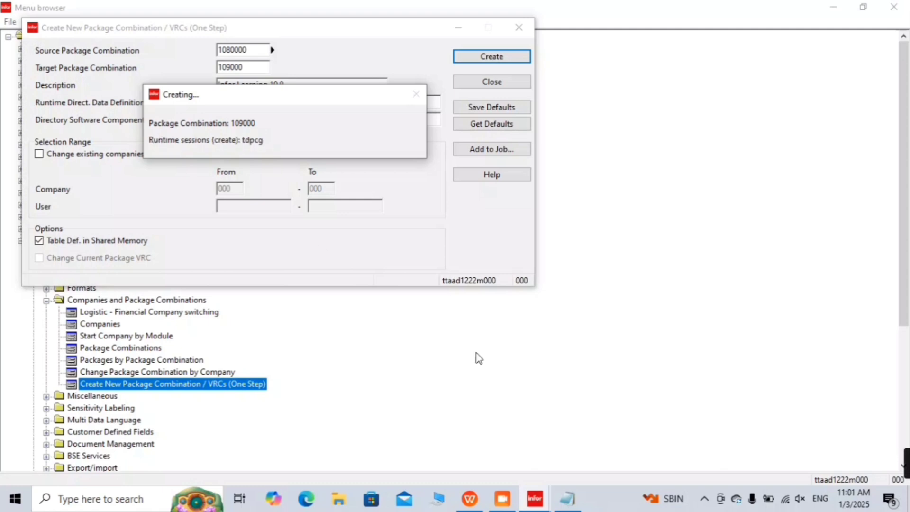
Step: Switch to the Notepad notes, briefly check the creation progress, then bring the notes back
{"action": "left_click", "coordinate": [579, 501]}
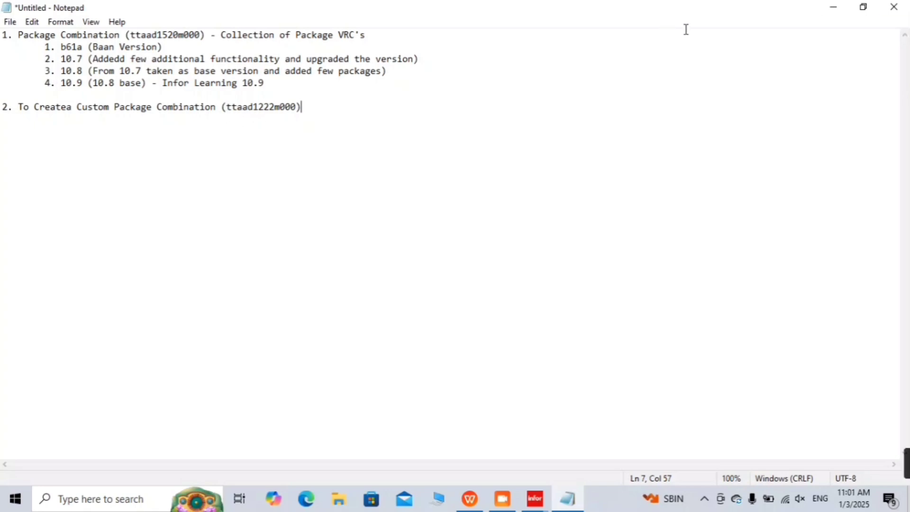
{"action": "left_click", "coordinate": [832, 7]}
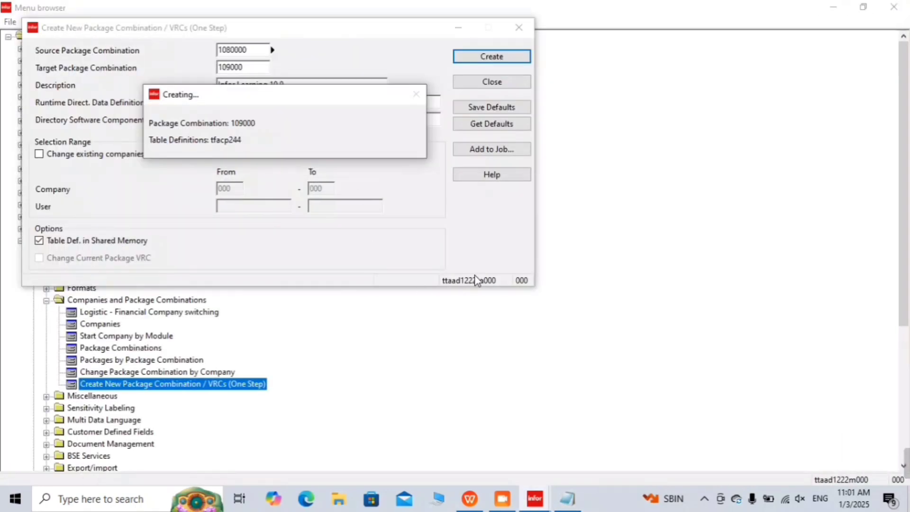
{"action": "left_click", "coordinate": [569, 499]}
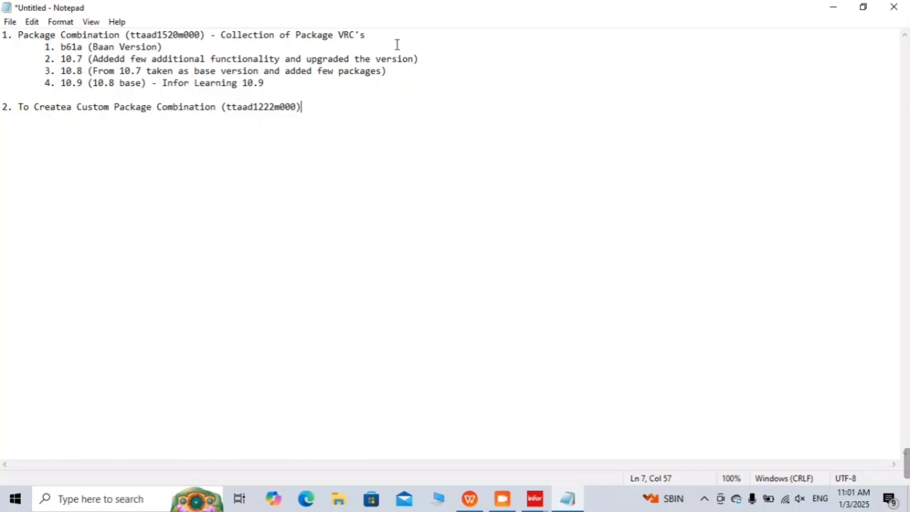
{"action": "double_click", "coordinate": [90, 43]}
{"action": "left_click", "coordinate": [27, 56]}
{"action": "left_click_drag", "start_coordinate": [45, 47], "coordinate": [417, 88]}
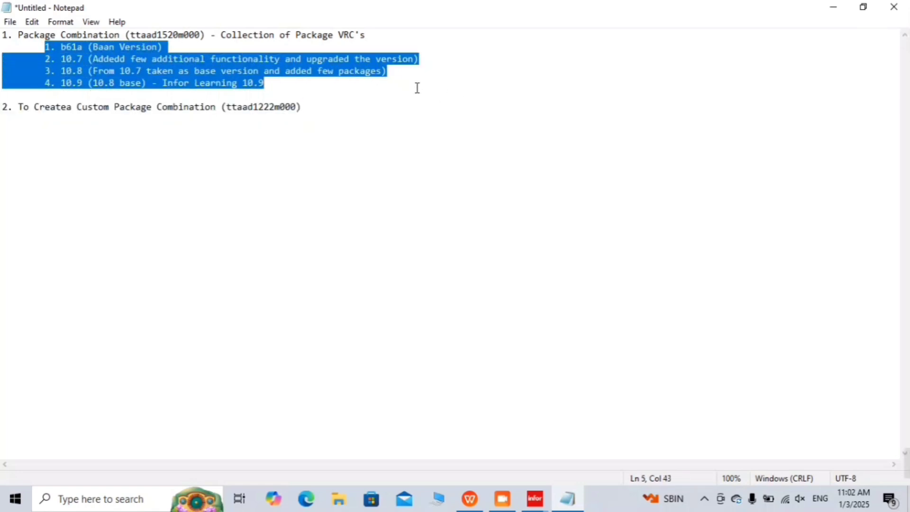
{"action": "left_click", "coordinate": [266, 93]}
{"action": "left_click", "coordinate": [264, 89]}
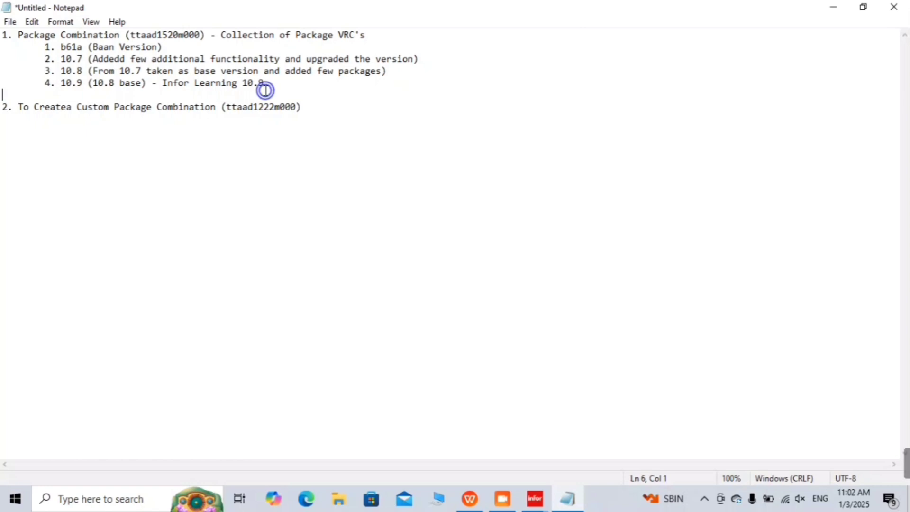
{"action": "double_click", "coordinate": [264, 80]}
{"action": "left_click", "coordinate": [264, 81]}
{"action": "double_click", "coordinate": [264, 80]}
{"action": "left_click", "coordinate": [264, 80]}
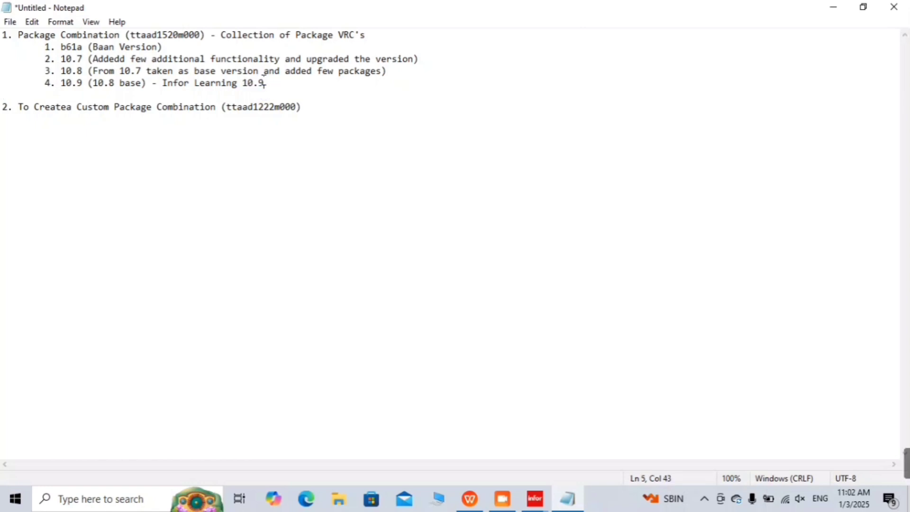
{"action": "double_click", "coordinate": [264, 81]}
{"action": "left_click_drag", "start_coordinate": [265, 82], "coordinate": [28, 79]}
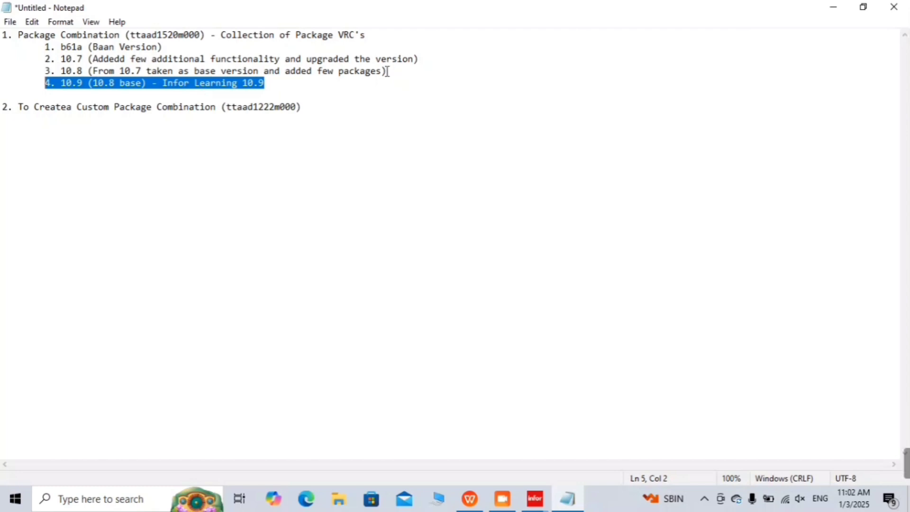
Step: Highlight the b61a, 10.7 and 10.8 version entries in turn while explaining them
{"action": "left_click", "coordinate": [387, 71]}
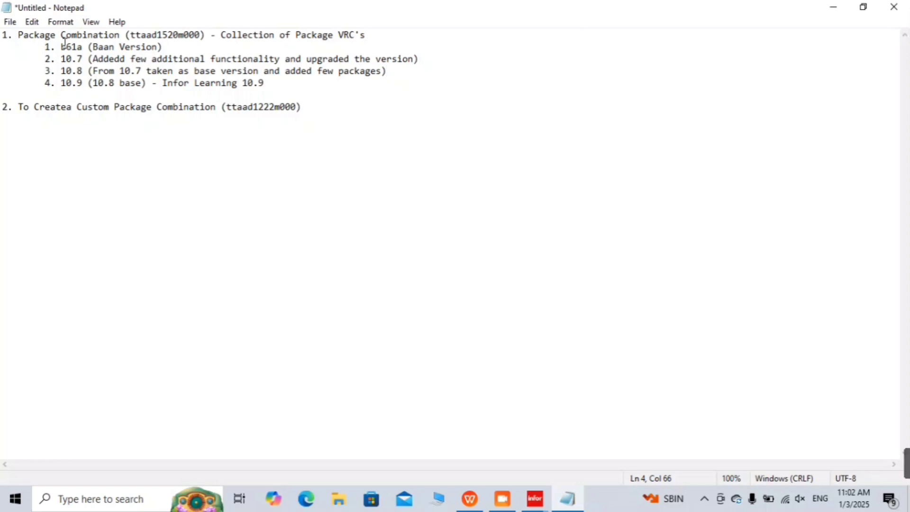
{"action": "left_click_drag", "start_coordinate": [58, 45], "coordinate": [210, 40]}
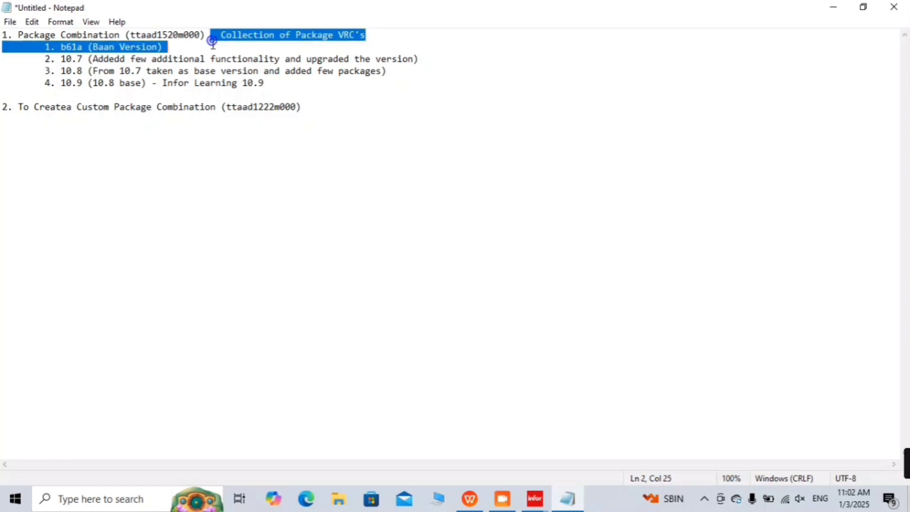
{"action": "left_click", "coordinate": [176, 43]}
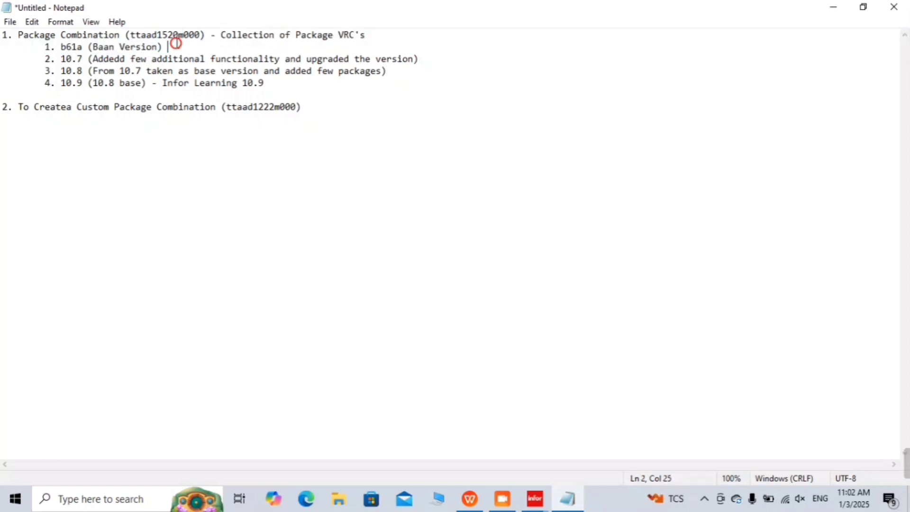
{"action": "left_click", "coordinate": [55, 61]}
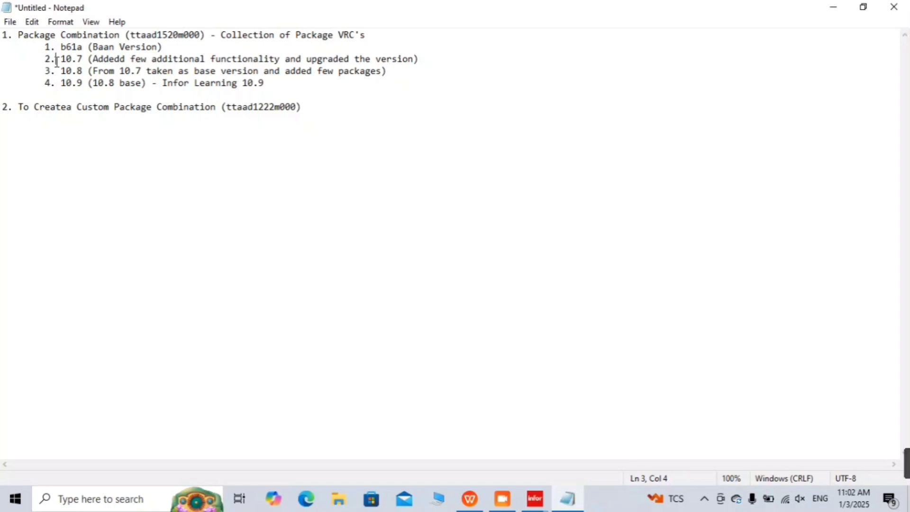
{"action": "left_click_drag", "start_coordinate": [56, 60], "coordinate": [436, 63]}
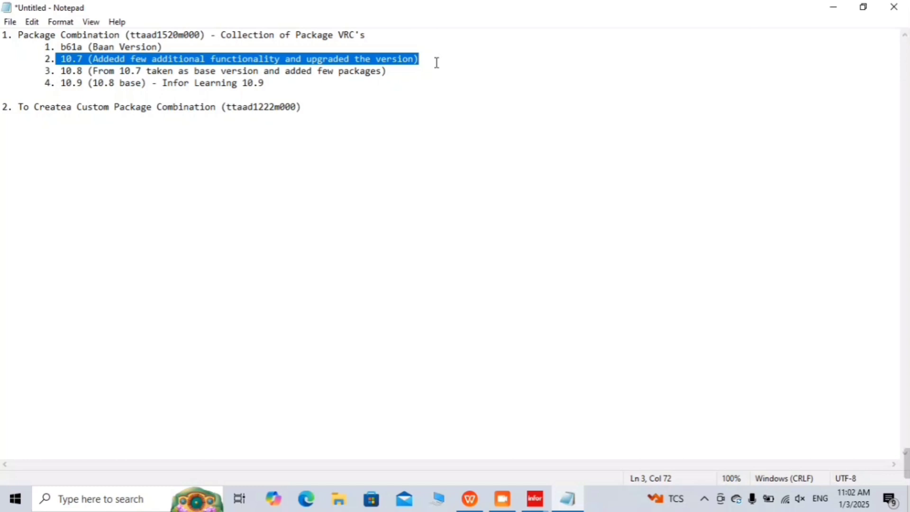
{"action": "left_click", "coordinate": [436, 63]}
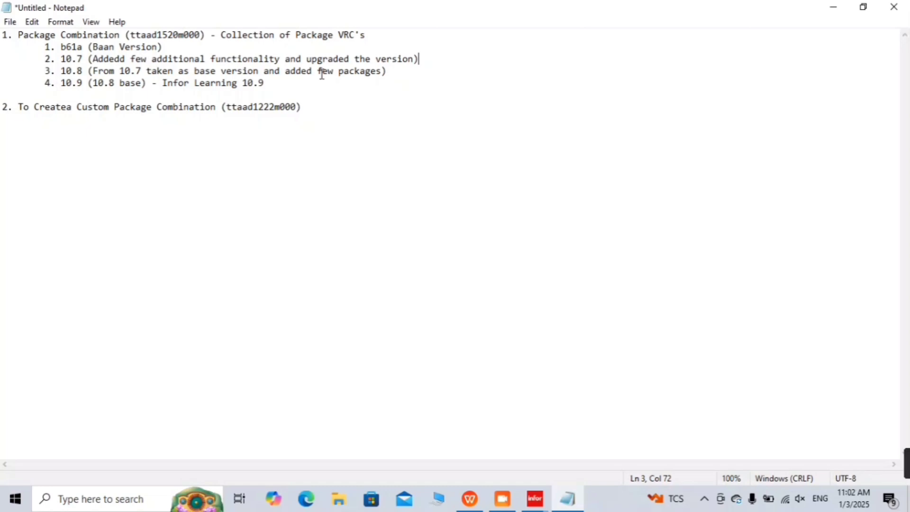
{"action": "double_click", "coordinate": [129, 47]}
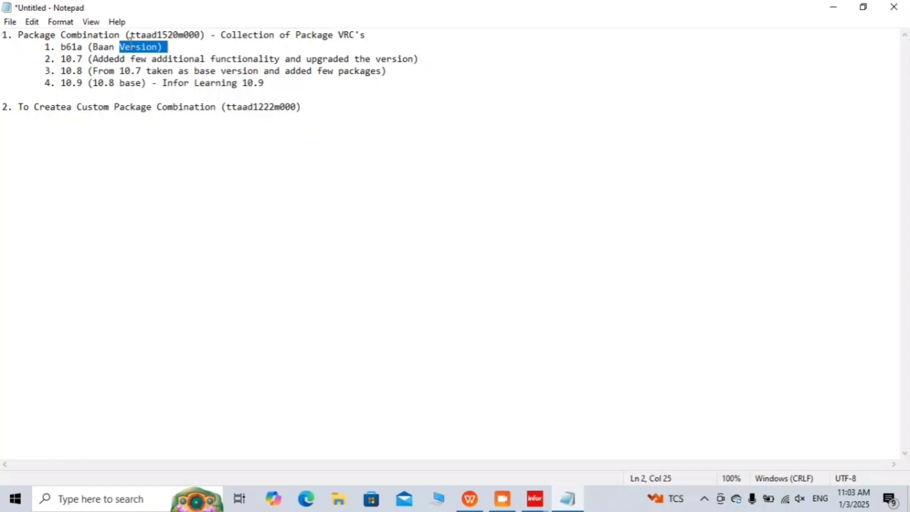
{"action": "left_click", "coordinate": [62, 57]}
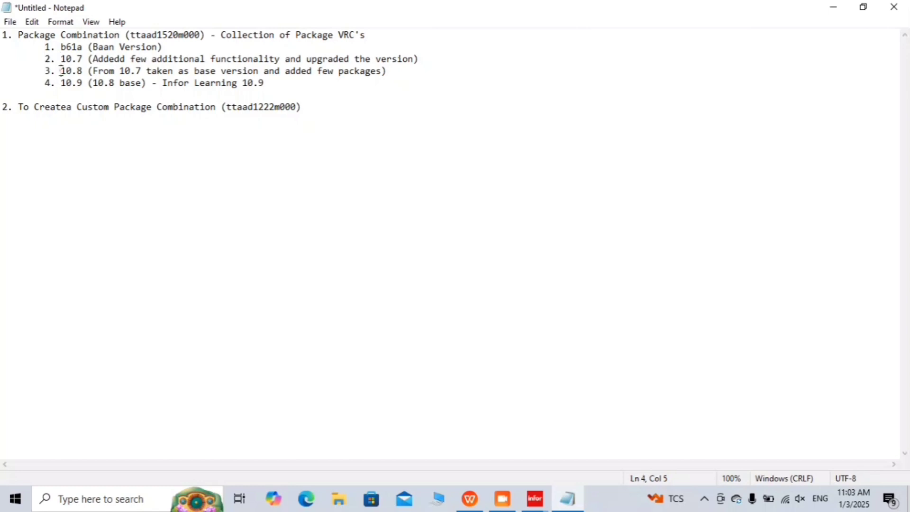
{"action": "left_click_drag", "start_coordinate": [45, 71], "coordinate": [362, 65]}
{"action": "mouse_move", "coordinate": [380, 81]}
{"action": "left_mouse_down"}
{"action": "mouse_move", "coordinate": [376, 59]}
{"action": "mouse_move", "coordinate": [392, 68]}
{"action": "left_mouse_up"}
{"action": "left_click", "coordinate": [392, 69]}
{"action": "left_click_drag", "start_coordinate": [286, 72], "coordinate": [386, 77]}
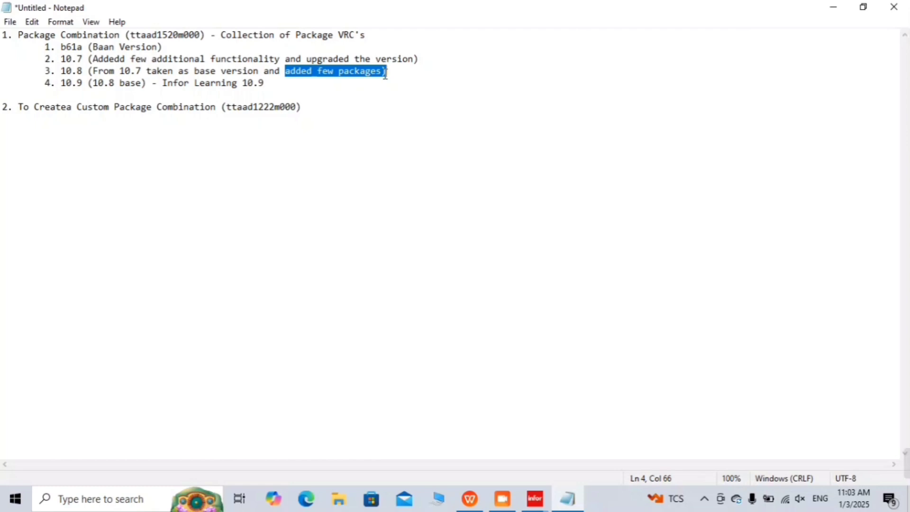
Step: Append '- 29' to the end of the Infor Learning 10.9 entry
{"action": "left_click", "coordinate": [262, 83]}
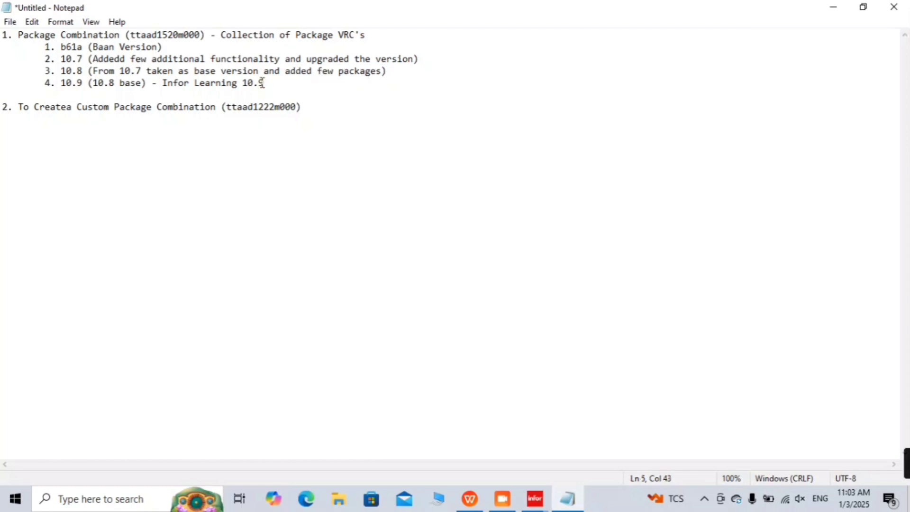
{"action": "left_click_drag", "start_coordinate": [262, 83], "coordinate": [48, 89]}
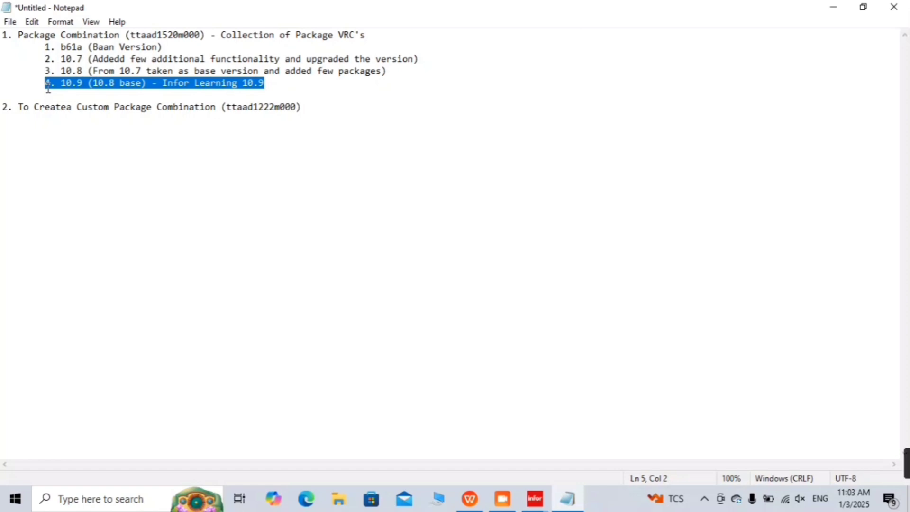
{"action": "left_click", "coordinate": [287, 83]}
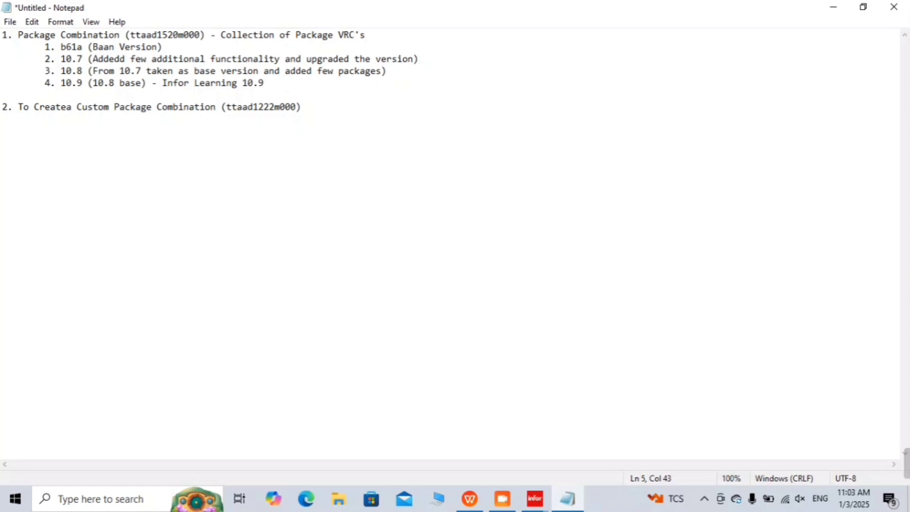
{"action": "type", "text": "- 29"}
Step: Open the Packages by Package Combination session from the Application Development folder
{"action": "left_click", "coordinate": [835, 8]}
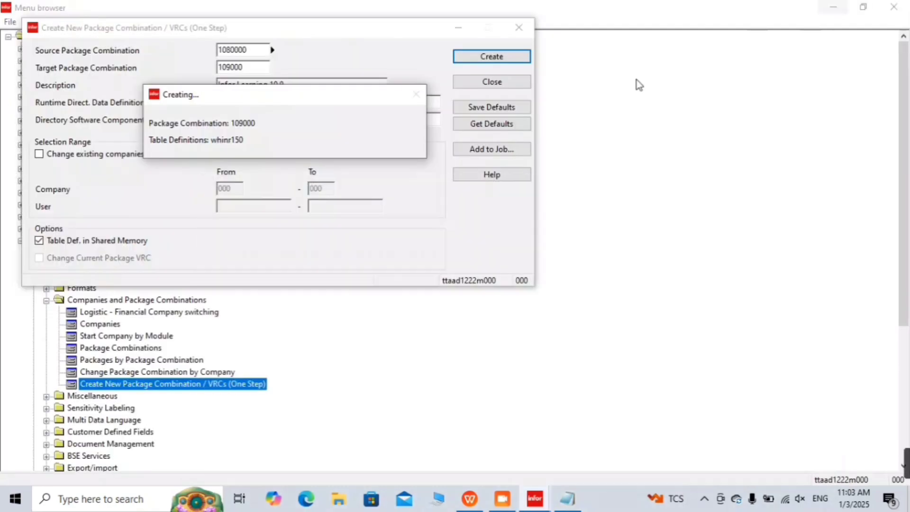
{"action": "left_click", "coordinate": [188, 377]}
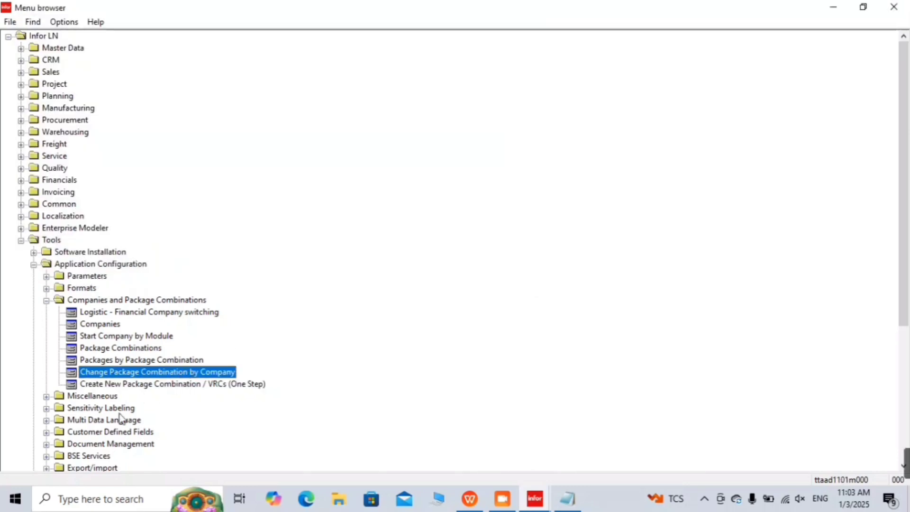
{"action": "scroll", "coordinate": [119, 418], "scroll_direction": "down", "scroll_amount": 4}
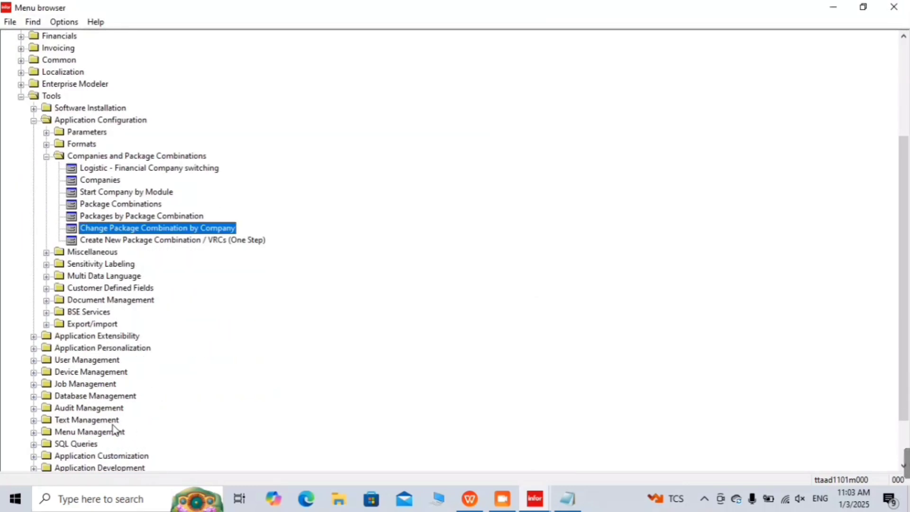
{"action": "scroll", "coordinate": [128, 471], "scroll_direction": "down", "scroll_amount": 2}
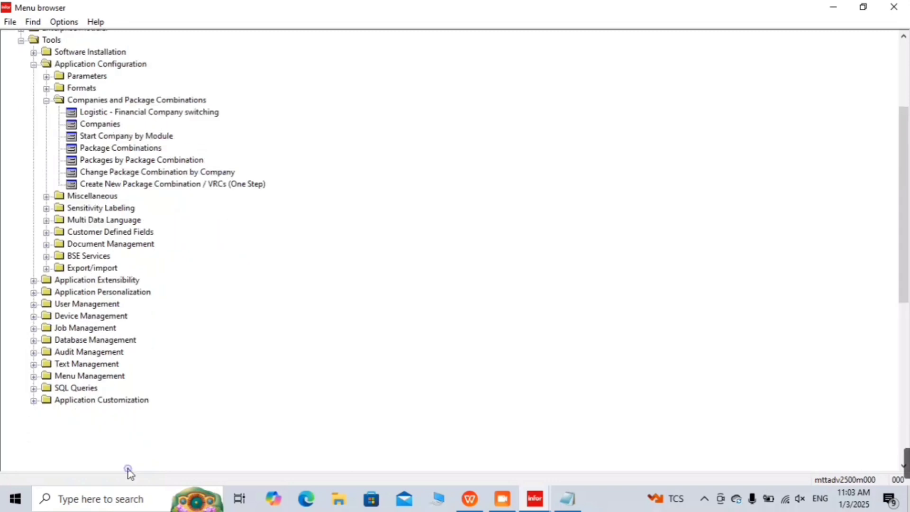
{"action": "double_click", "coordinate": [124, 207]}
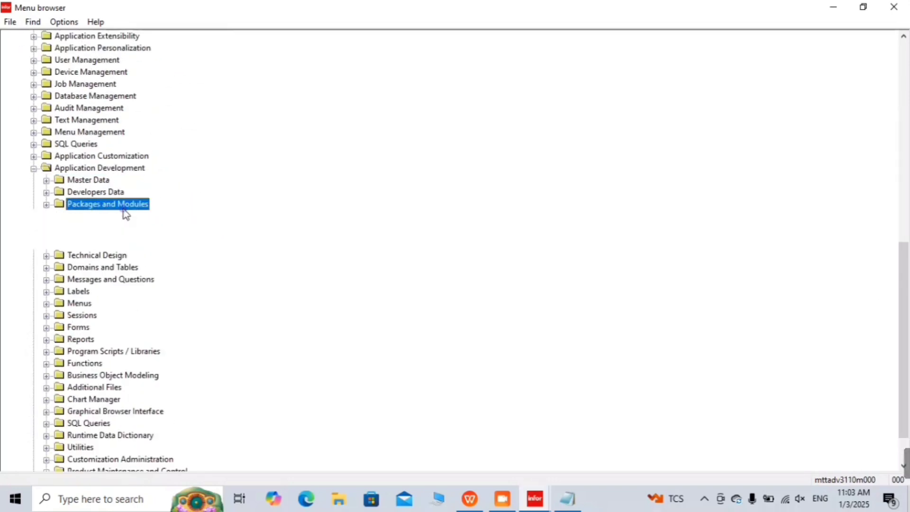
{"action": "double_click", "coordinate": [147, 277]}
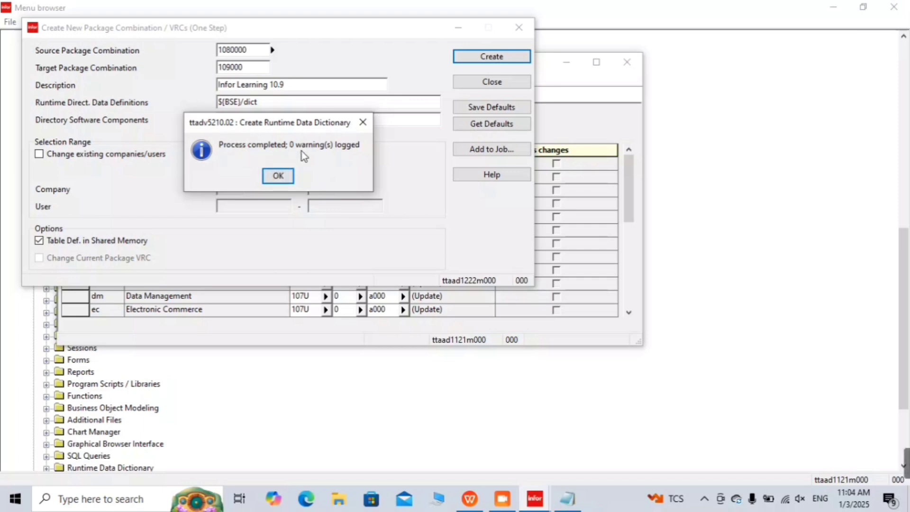
Step: Close out the finished creation of 109000 and confirm combination 1080000 holds 27 packages
{"action": "left_click", "coordinate": [278, 175]}
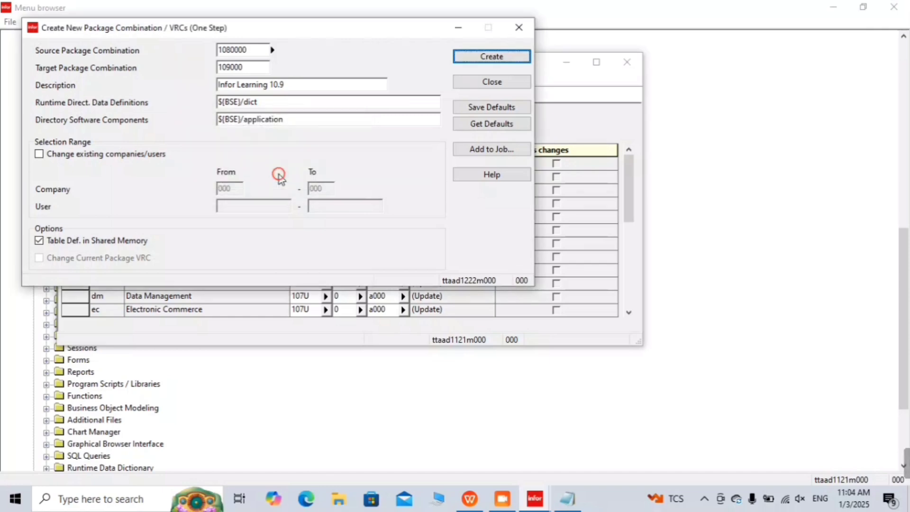
{"action": "left_click", "coordinate": [523, 27]}
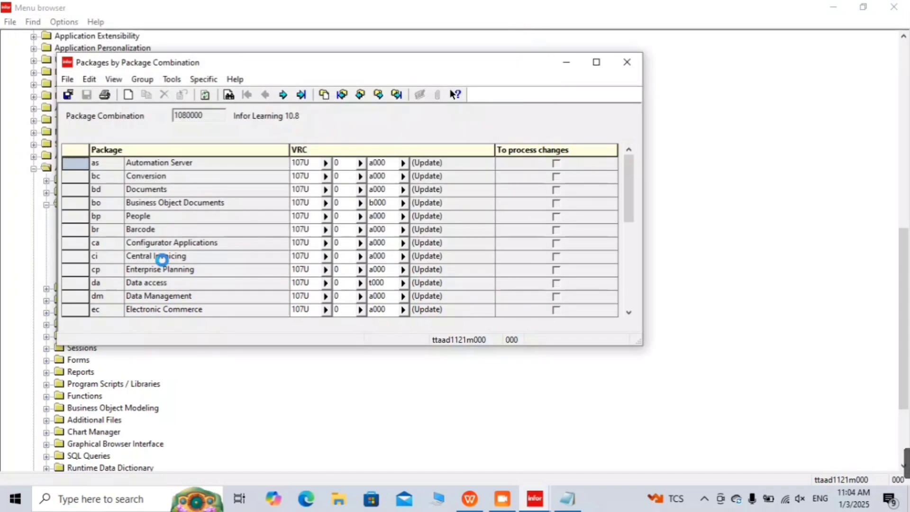
{"action": "scroll", "coordinate": [162, 266], "scroll_direction": "down", "scroll_amount": 5}
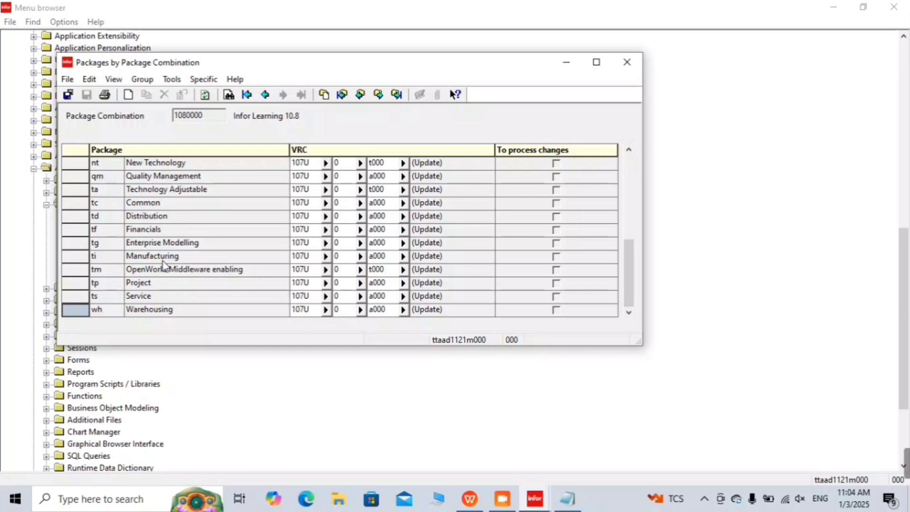
{"action": "key", "text": "ctrl+a"}
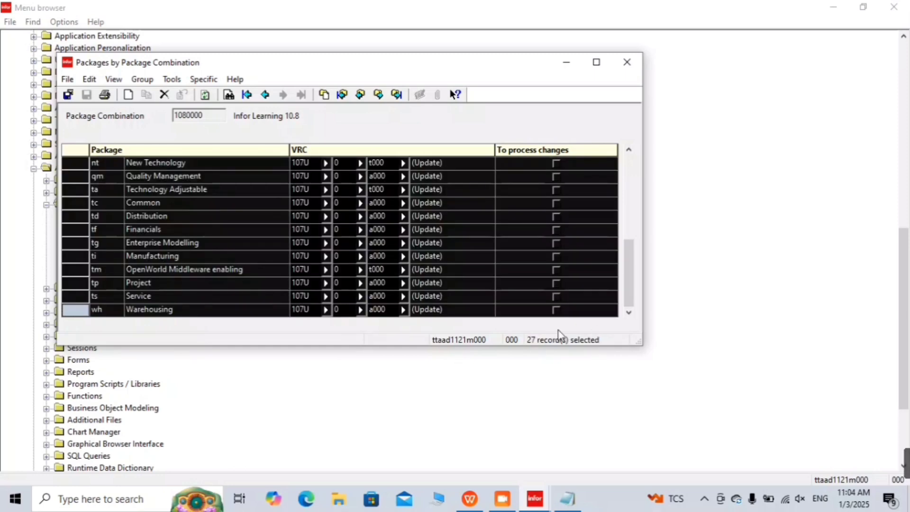
{"action": "left_click", "coordinate": [567, 498]}
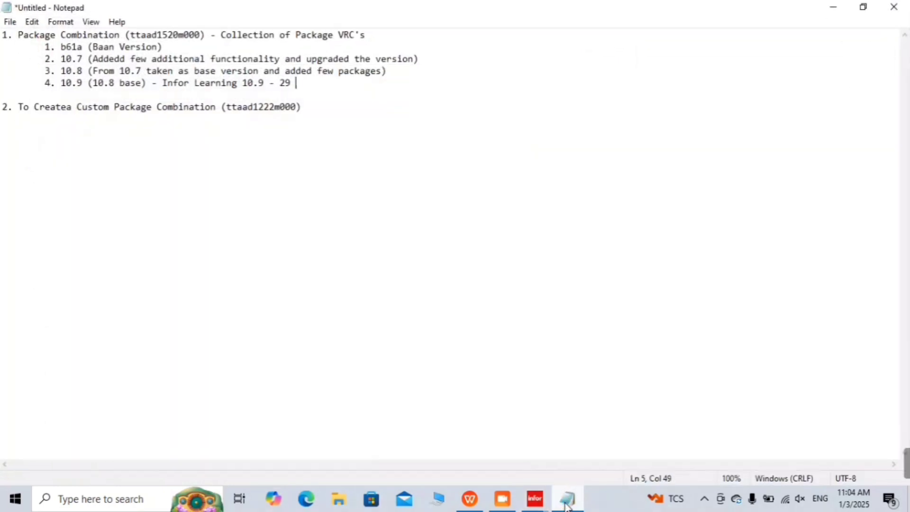
Step: Change the 10.9 entry to end '27 Packages' and add an indented '28' below it
{"action": "key", "text": "BackSpace"}
{"action": "key", "text": "BackSpace"}
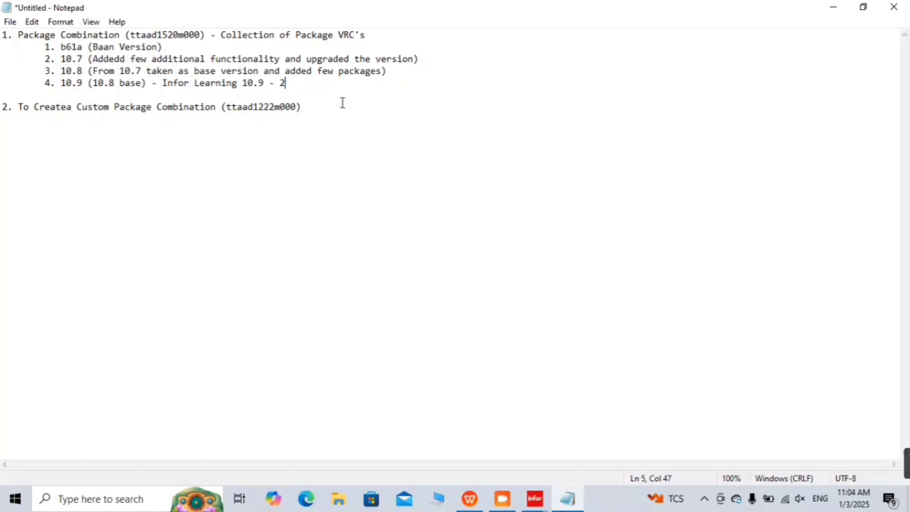
{"action": "type", "text": "7 Packages"}
{"action": "key", "text": "Return"}
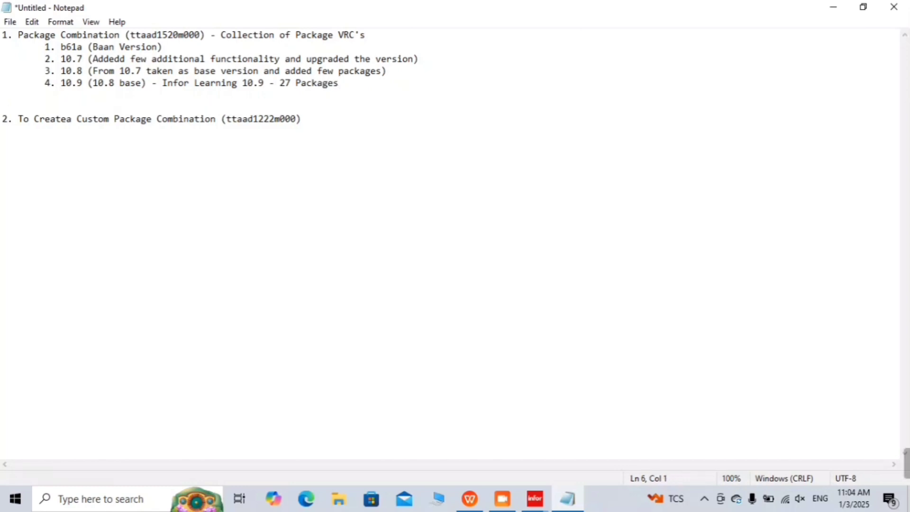
{"action": "key", "text": "Tab"}
{"action": "key", "text": "Tab"}
{"action": "key", "text": "Tab"}
{"action": "key", "text": "Tab"}
{"action": "key", "text": "Tab"}
{"action": "key", "text": "Tab"}
{"action": "key", "text": "Tab"}
{"action": "type", "text": "28"}
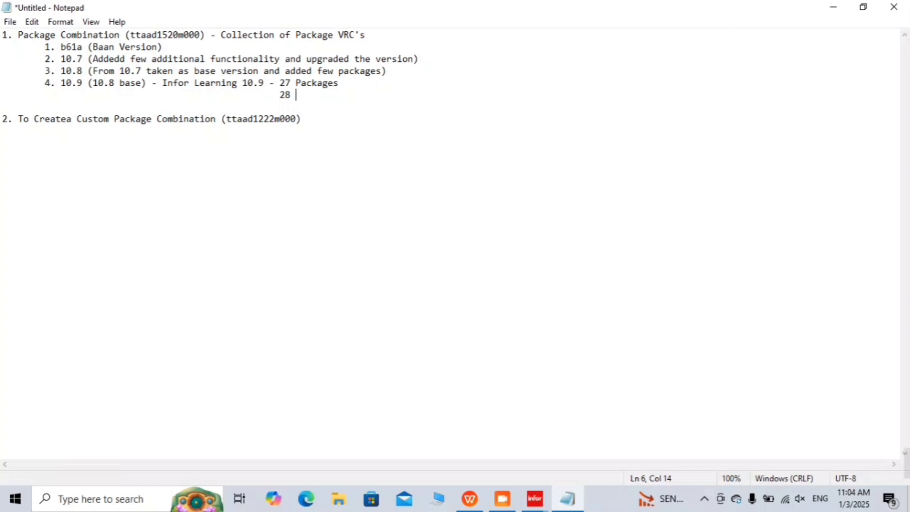
Step: Finish the indented note as '28 packages' and minimize Notepad
{"action": "type", "text": "packages"}
{"action": "left_click_drag", "start_coordinate": [344, 94], "coordinate": [276, 97]}
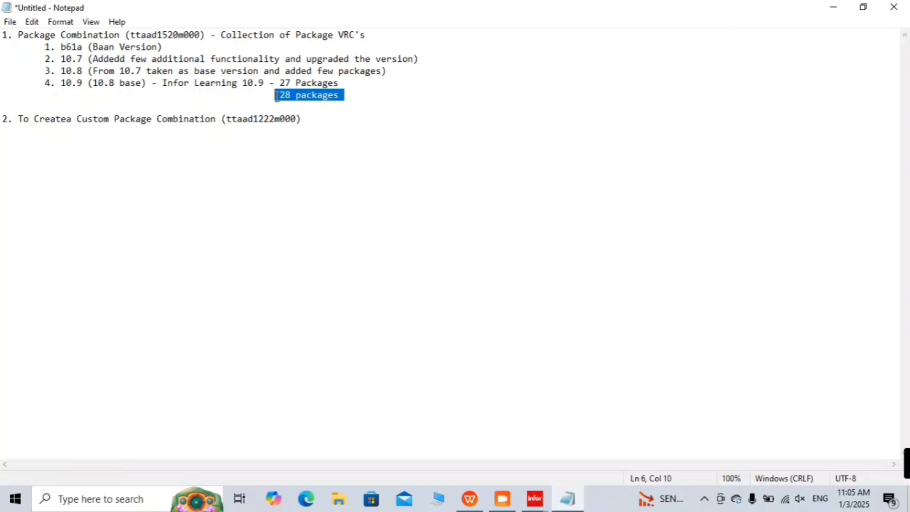
{"action": "left_click", "coordinate": [835, 8]}
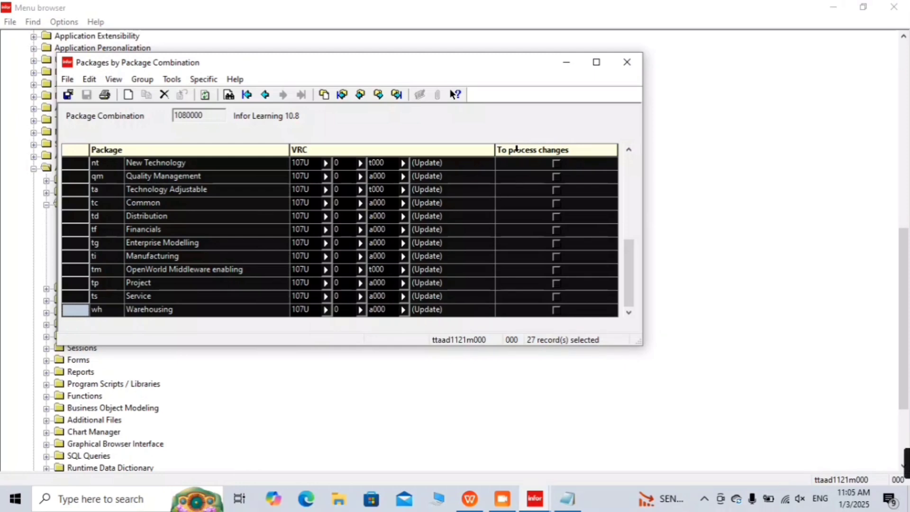
Step: Close Packages by Package Combination, then check Package Combinations for 109000 Infor Learning 10.9 and close it
{"action": "key", "text": "Escape"}
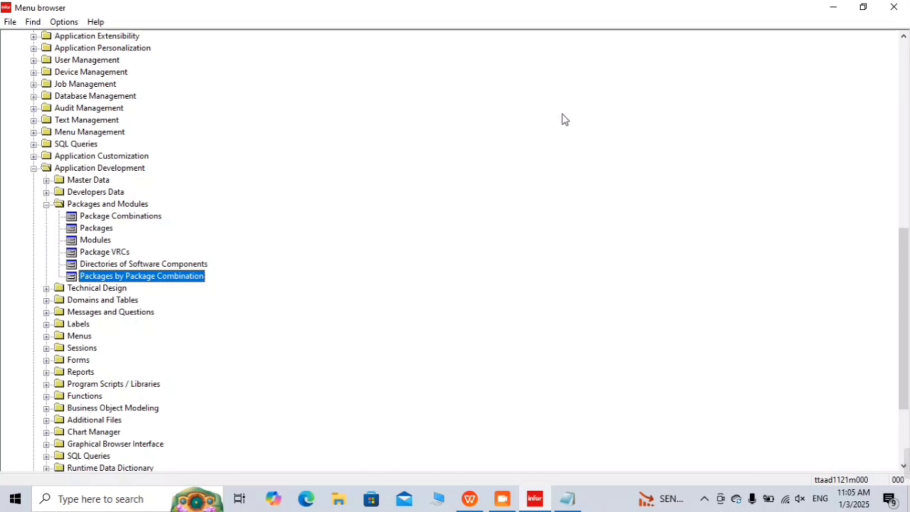
{"action": "key", "text": "Up"}
{"action": "key", "text": "Up"}
{"action": "key", "text": "Up"}
{"action": "key", "text": "Up"}
{"action": "key", "text": "Up"}
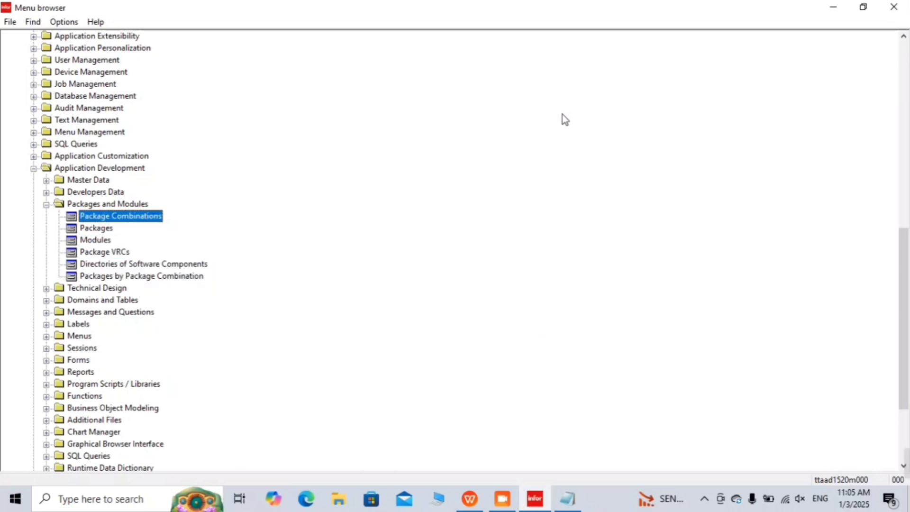
{"action": "double_click", "coordinate": [105, 219]}
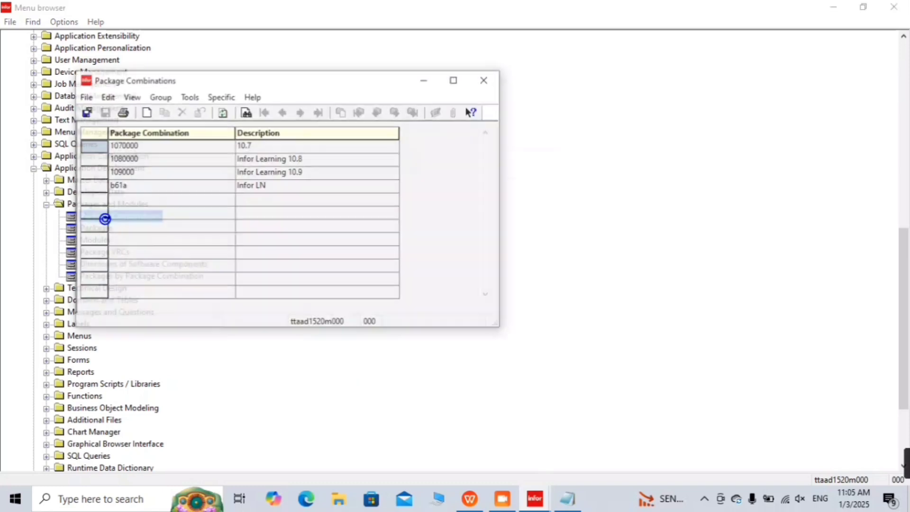
{"action": "left_click", "coordinate": [104, 169]}
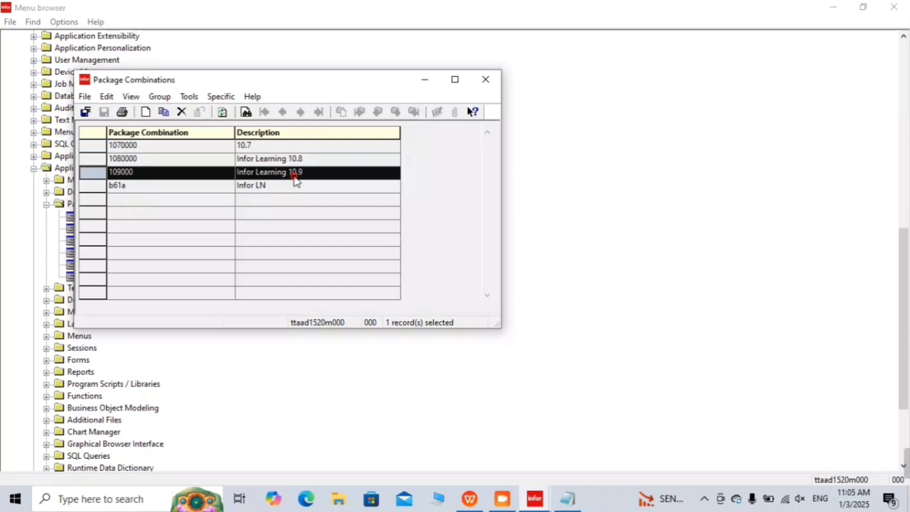
{"action": "left_click", "coordinate": [485, 80]}
Step: Load combination 109000 in Packages by Package Combination and scroll its packages down to Warehousing
{"action": "double_click", "coordinate": [133, 278]}
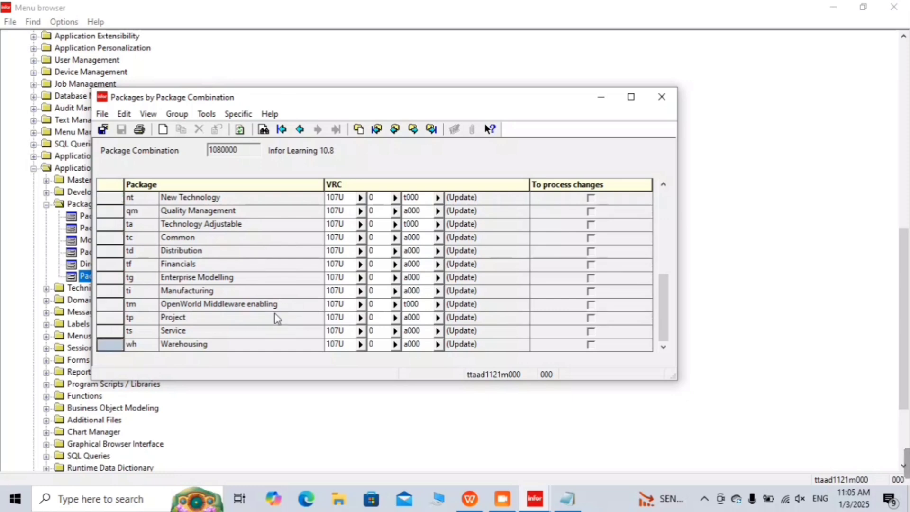
{"action": "key", "text": "ctrl+n"}
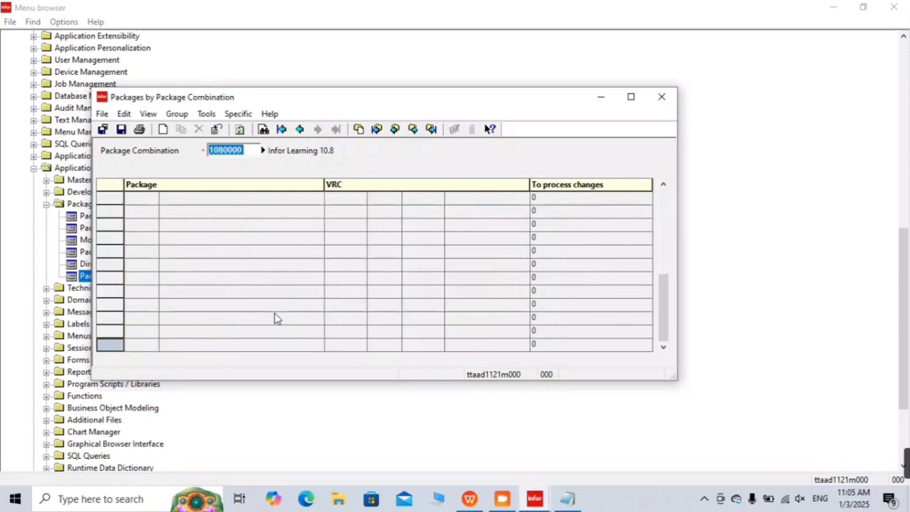
{"action": "key", "text": "Tab"}
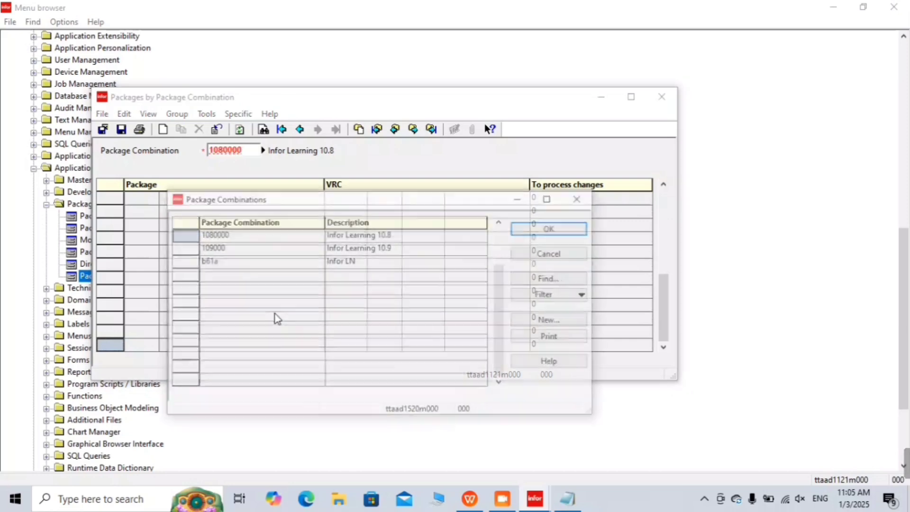
{"action": "key", "text": "Down"}
{"action": "key", "text": "Down"}
{"action": "key", "text": "Down"}
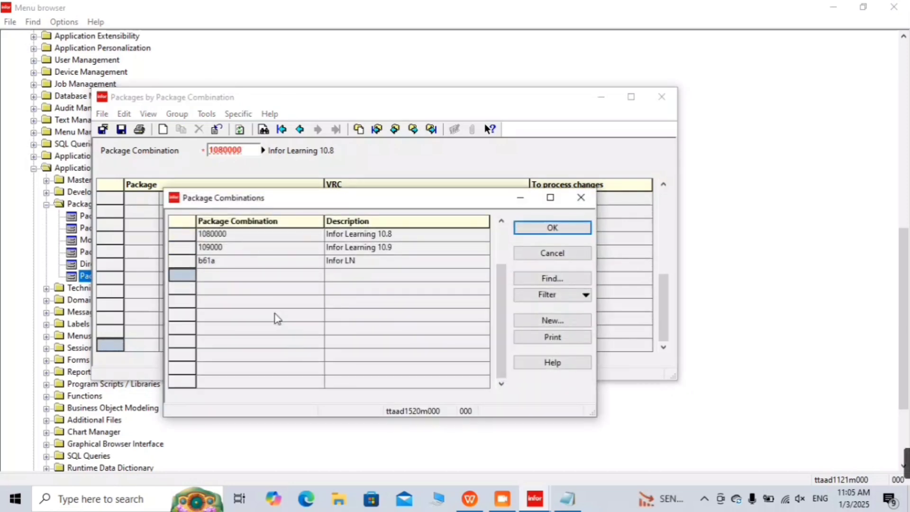
{"action": "key", "text": "Up"}
{"action": "key", "text": "Up"}
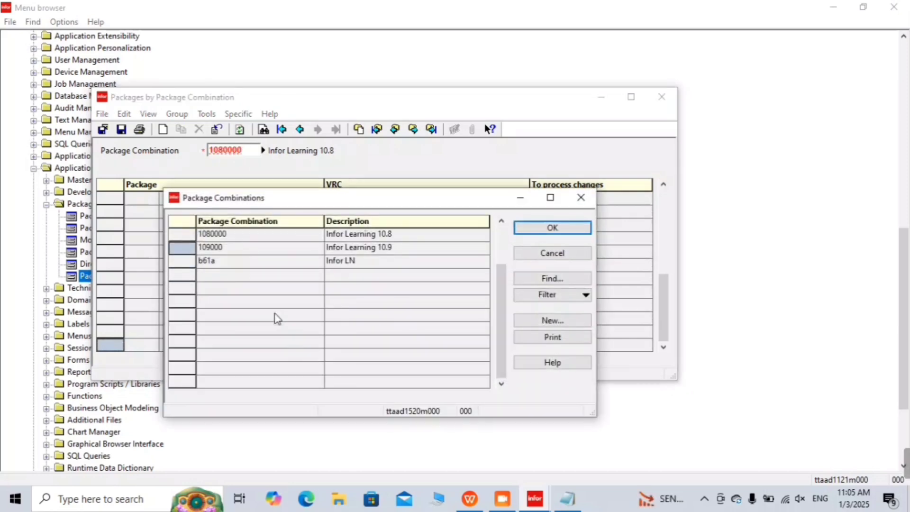
{"action": "key", "text": "Return"}
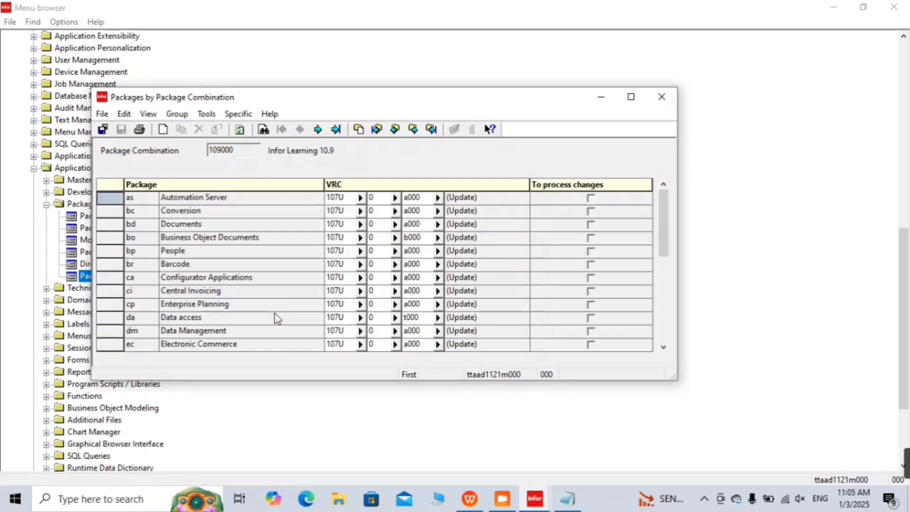
{"action": "key", "text": "Down"}
{"action": "key", "text": "Down"}
{"action": "key", "text": "Down"}
{"action": "key", "text": "Down"}
{"action": "key", "text": "Down"}
{"action": "key", "text": "Down"}
{"action": "key", "text": "Down"}
{"action": "key", "text": "Down"}
{"action": "key", "text": "Down"}
{"action": "key", "text": "Down"}
{"action": "key", "text": "Down"}
{"action": "key", "text": "Down"}
{"action": "key", "text": "Down"}
{"action": "key", "text": "Down"}
{"action": "key", "text": "Down"}
{"action": "key", "text": "Down"}
{"action": "key", "text": "Down"}
{"action": "key", "text": "Down"}
{"action": "key", "text": "Down"}
{"action": "key", "text": "Down"}
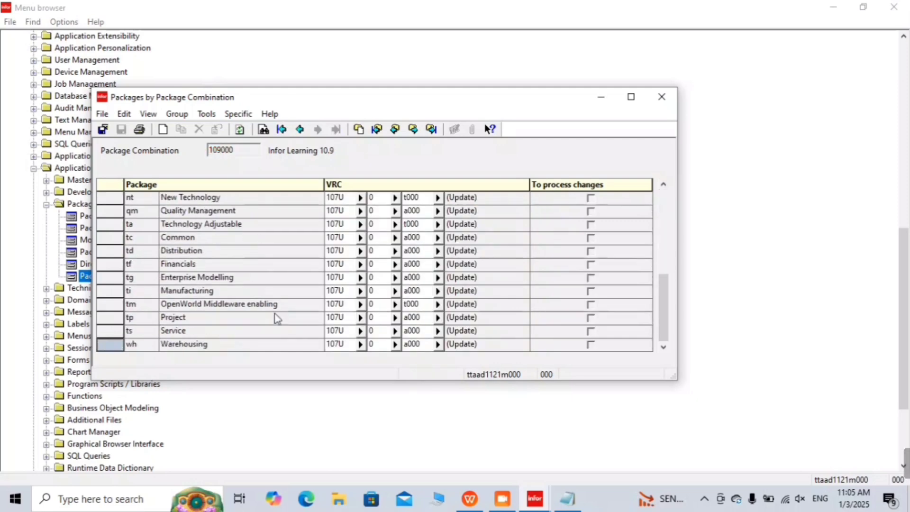
{"action": "scroll", "coordinate": [275, 315], "scroll_direction": "up", "scroll_amount": 5}
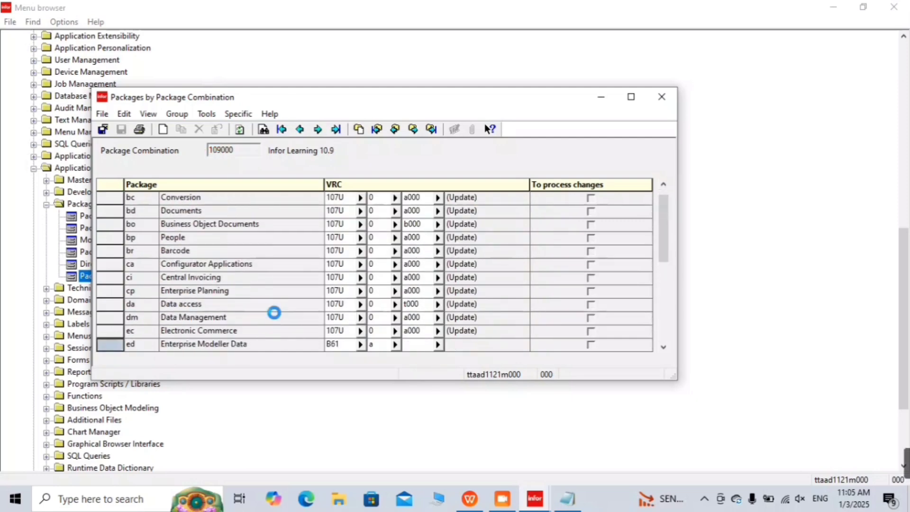
{"action": "scroll", "coordinate": [273, 313], "scroll_direction": "down", "scroll_amount": 5}
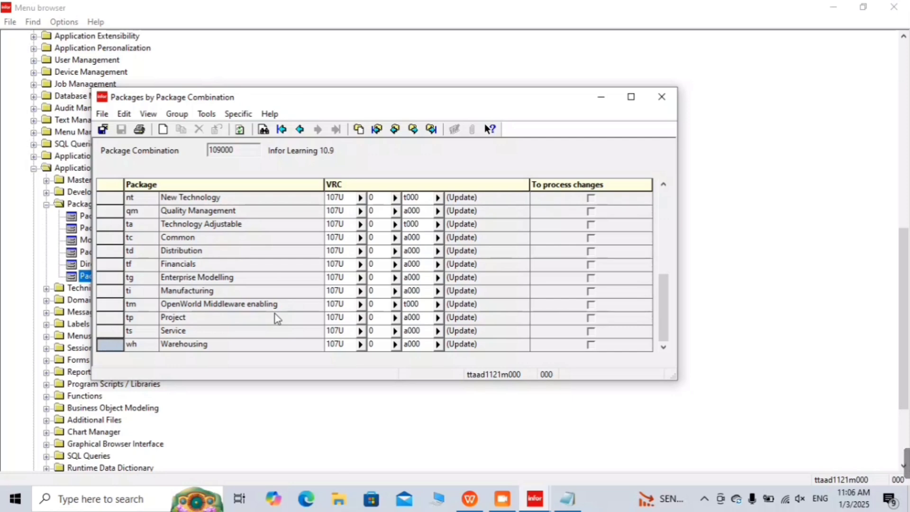
{"action": "key", "text": "Escape"}
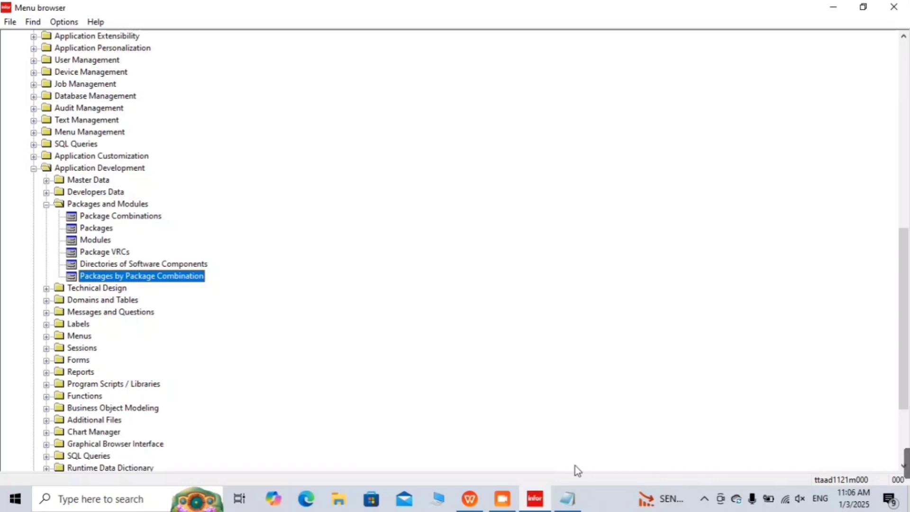
Step: Add note '3. Company / Companies (ttaad1100m000)' in Notepad, then minimize it
{"action": "left_click", "coordinate": [567, 497]}
{"action": "left_click", "coordinate": [385, 179]}
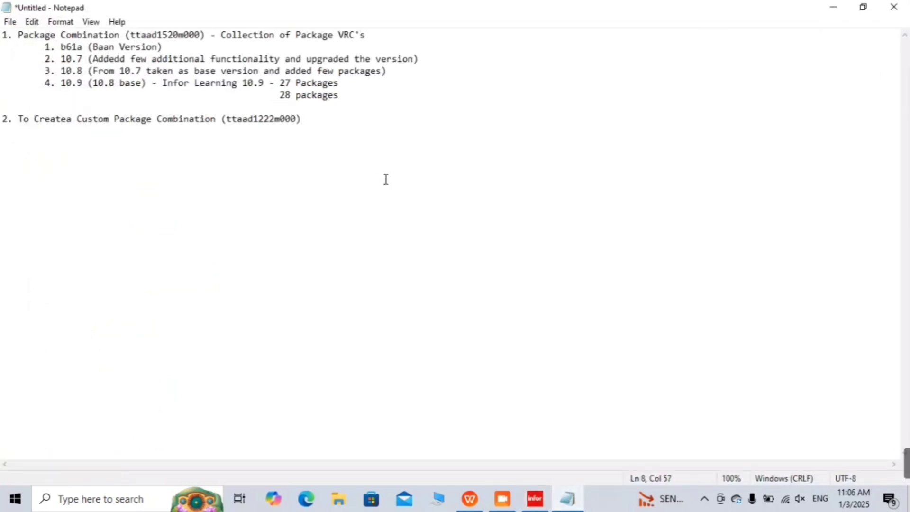
{"action": "key", "text": "Return"}
{"action": "key", "text": "Return"}
{"action": "type", "text": "3. Company "}
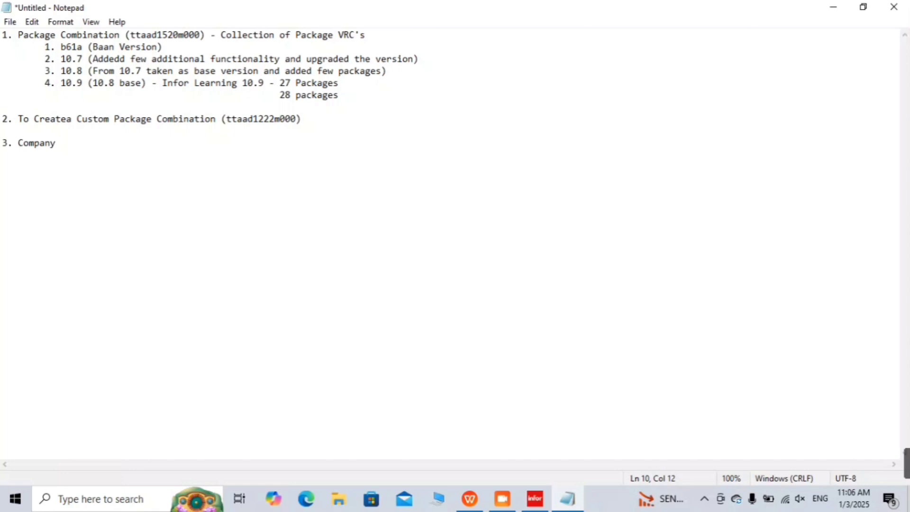
{"action": "type", "text": "/ Companies"}
{"action": "key", "text": "Return"}
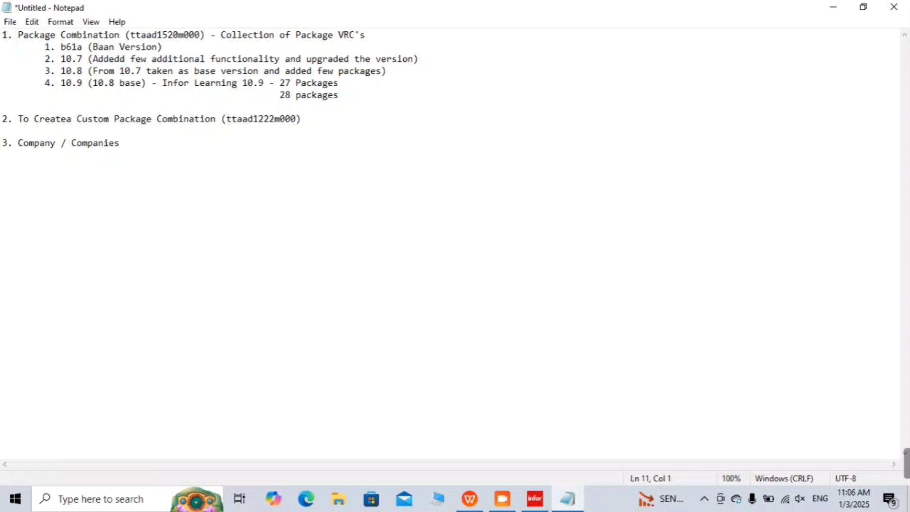
{"action": "left_click", "coordinate": [163, 143]}
{"action": "type", "text": "(ttaad"}
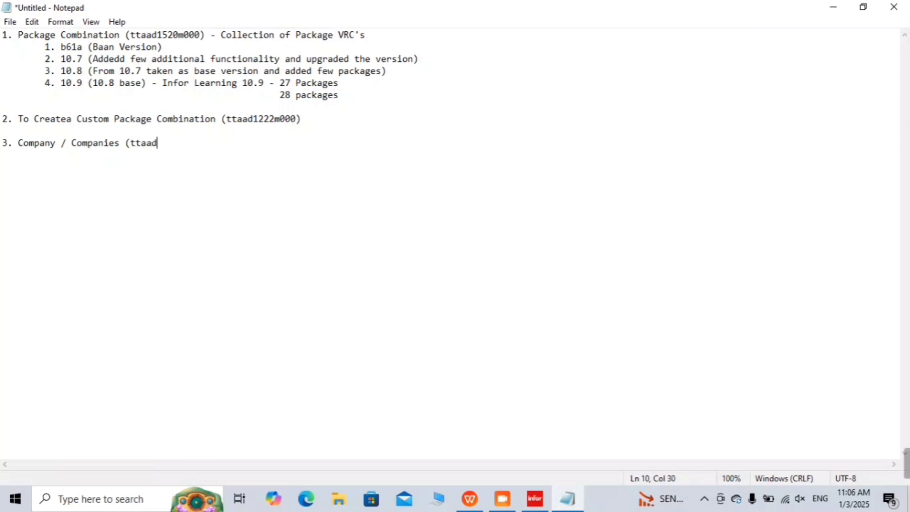
{"action": "type", "text": "1100m000"}
{"action": "type", "text": ")"}
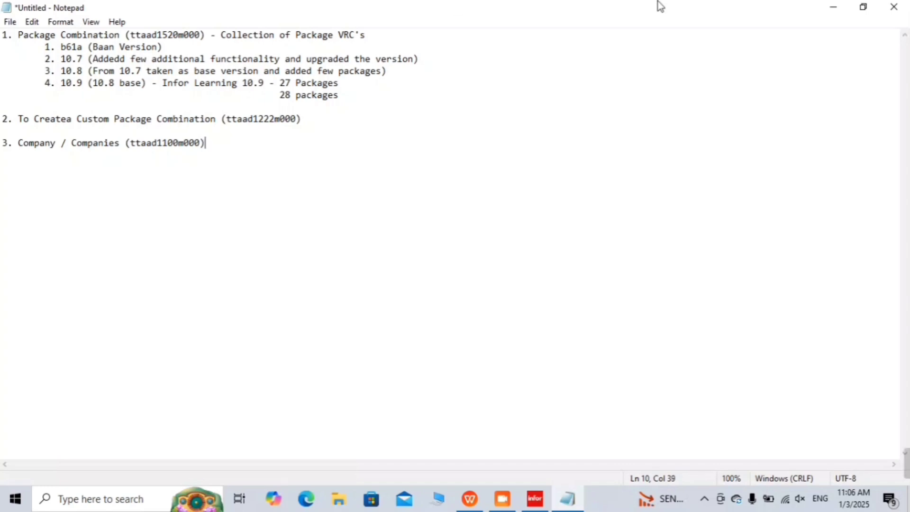
{"action": "left_click", "coordinate": [840, 13]}
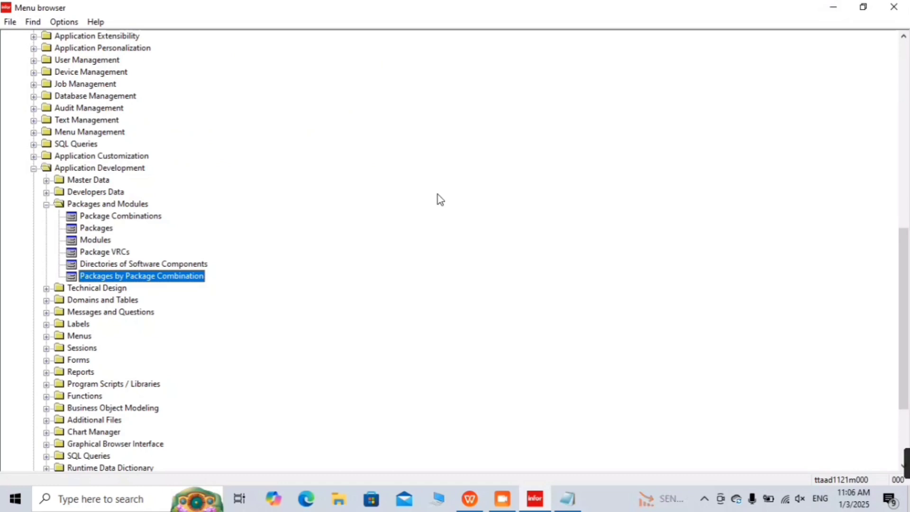
Step: Open Companies via Tools > Application Configuration > Companies and Package Combinations in the menu tree
{"action": "key", "text": "Left"}
{"action": "key", "text": "Left"}
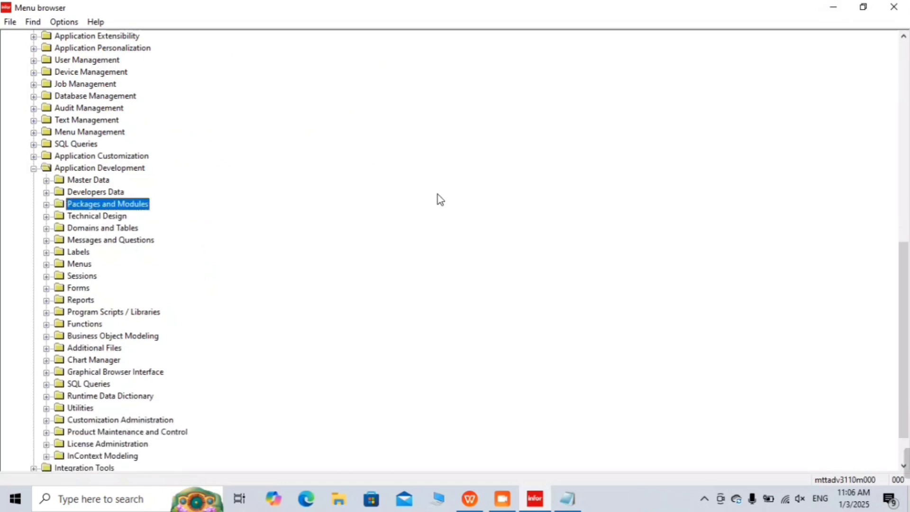
{"action": "key", "text": "Left"}
{"action": "key", "text": "Left"}
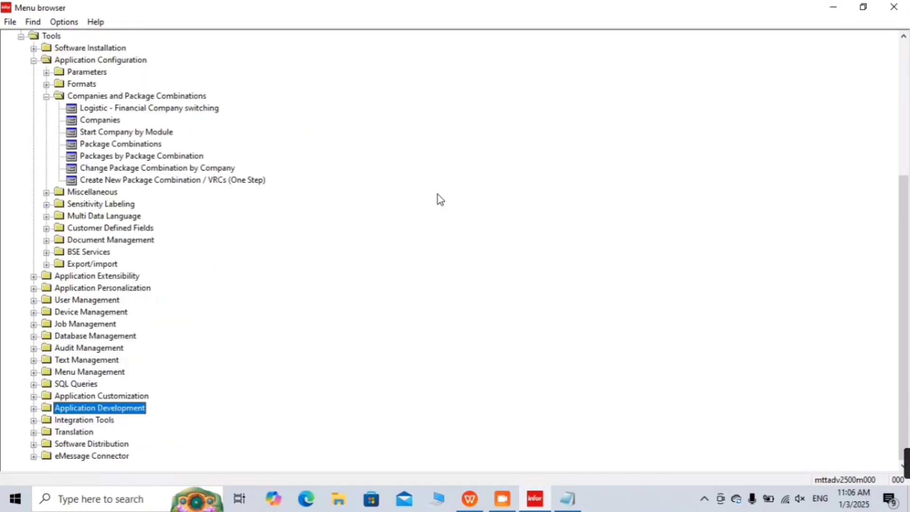
{"action": "key", "text": "Left"}
{"action": "key", "text": "Left"}
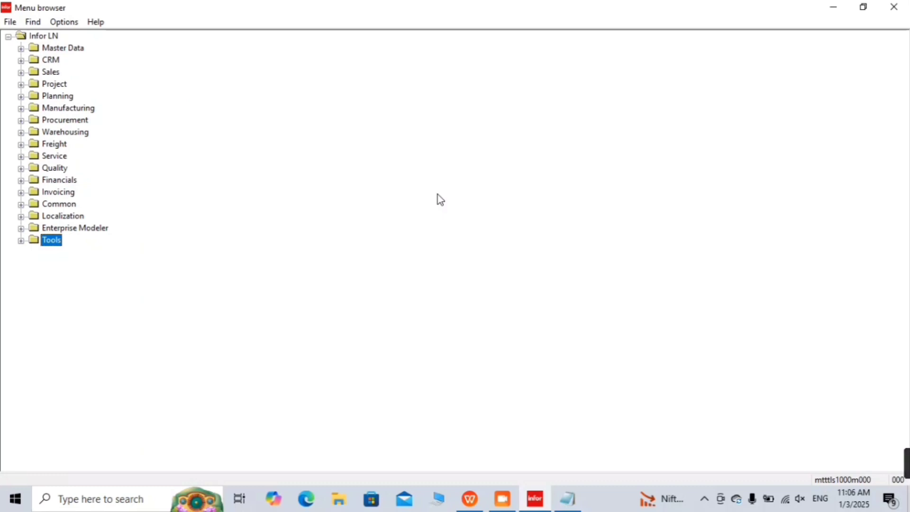
{"action": "key", "text": "Right"}
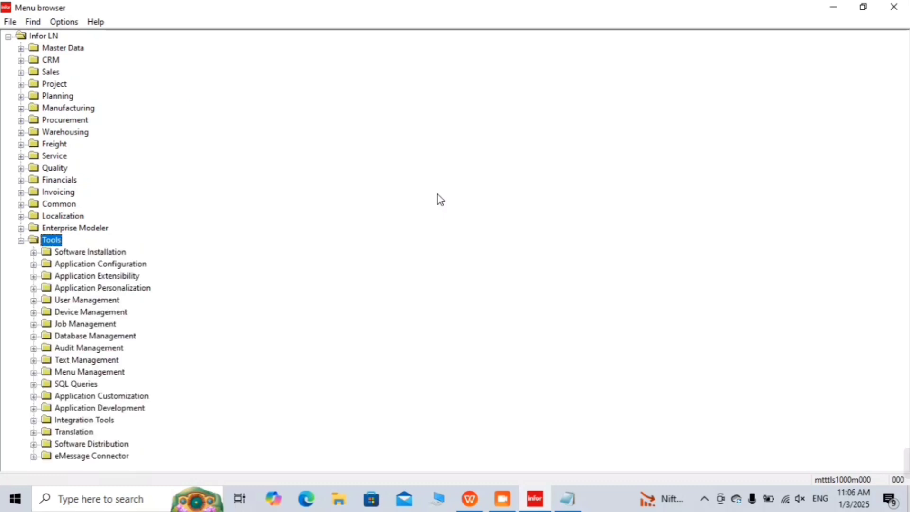
{"action": "key", "text": "Down"}
{"action": "key", "text": "Down"}
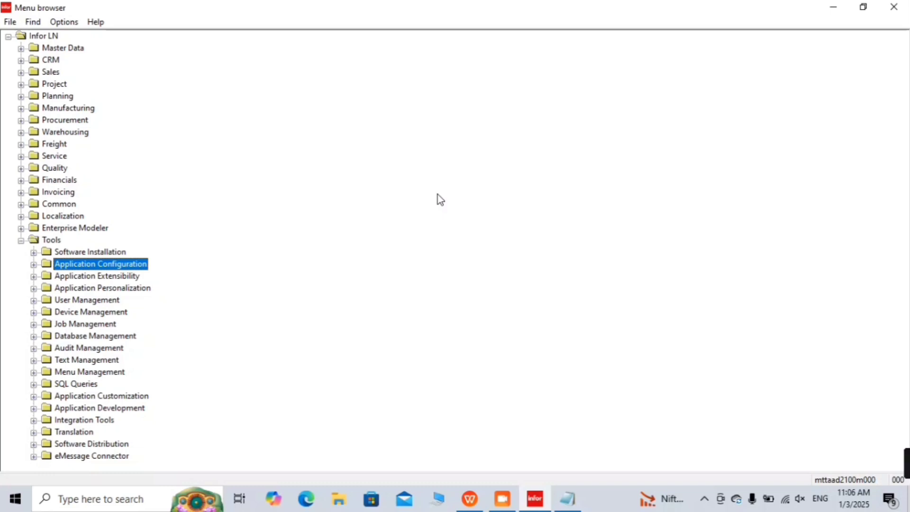
{"action": "key", "text": "Right"}
{"action": "key", "text": "Down"}
{"action": "key", "text": "Down"}
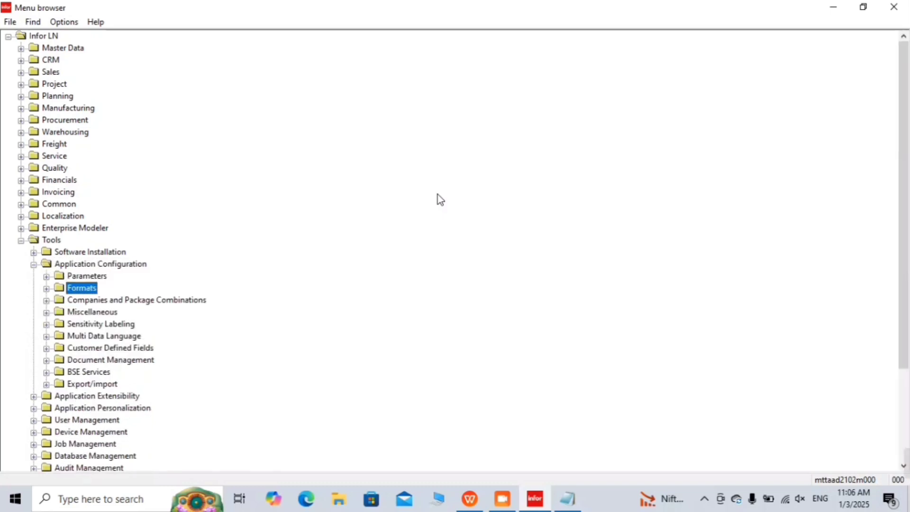
{"action": "key", "text": "Down"}
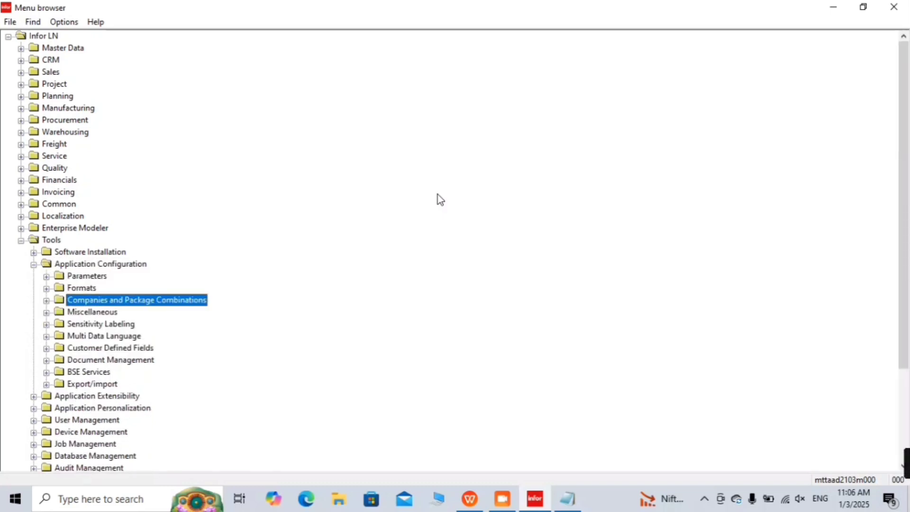
{"action": "key", "text": "Right"}
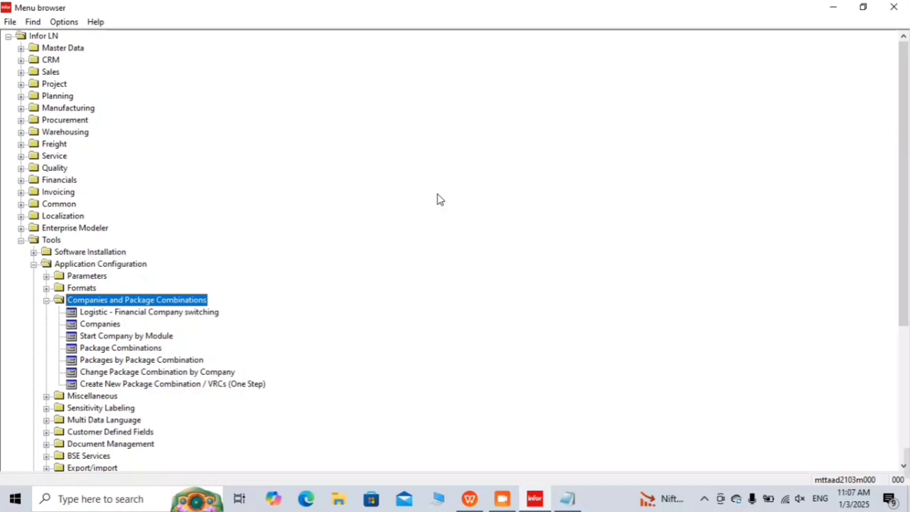
{"action": "key", "text": "Down"}
{"action": "key", "text": "Down"}
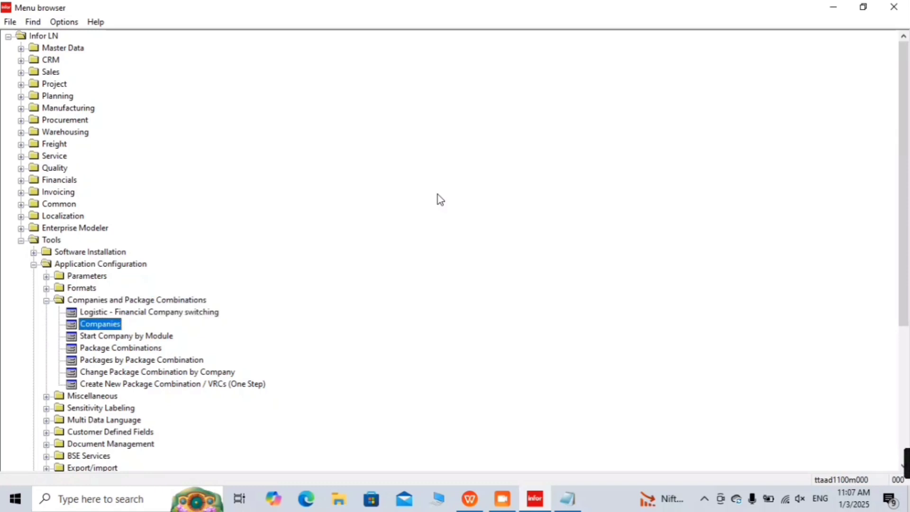
{"action": "key", "text": "Return"}
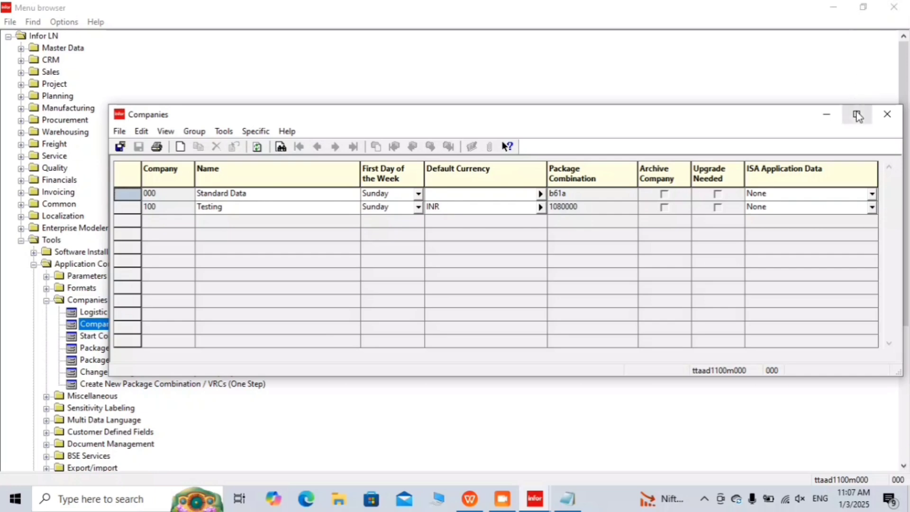
Step: Maximize Companies and review companies 000 Standard Data and 100 Testing (INR, combination 1080000)
{"action": "left_click", "coordinate": [856, 114]}
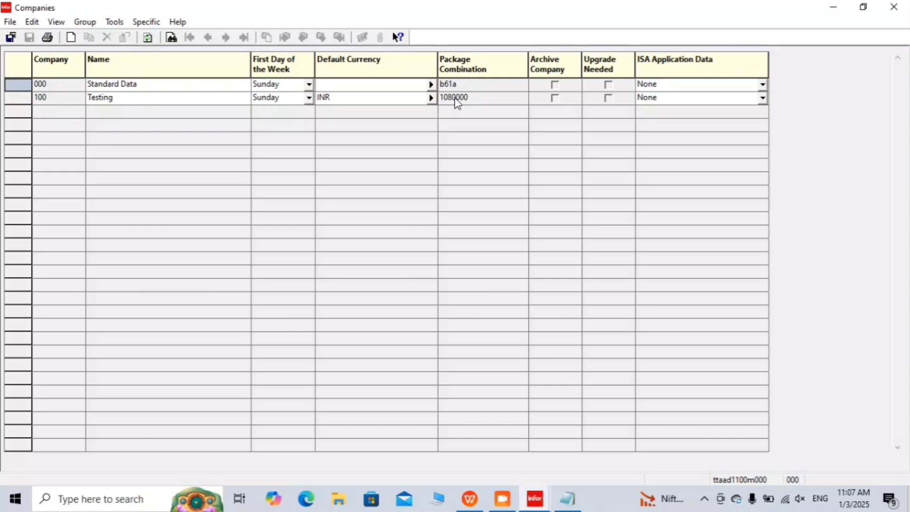
{"action": "left_click", "coordinate": [140, 85]}
{"action": "left_click", "coordinate": [11, 97]}
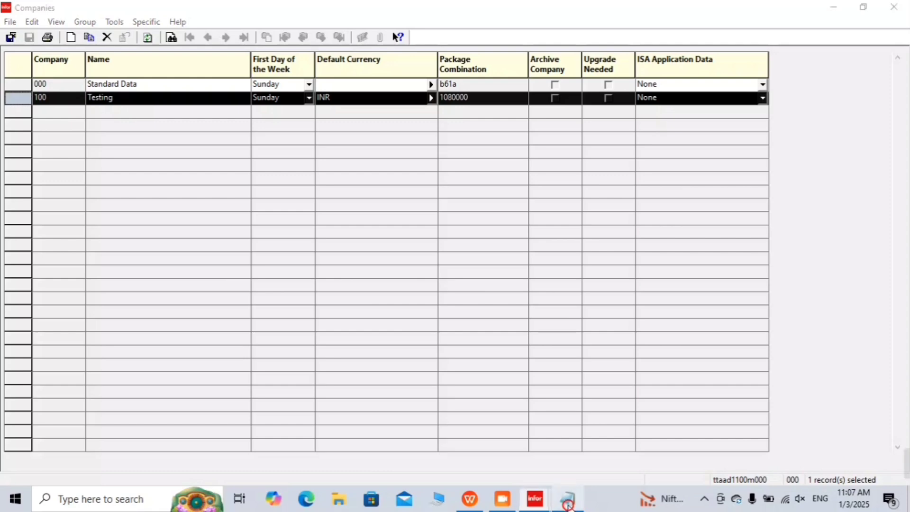
{"action": "left_click", "coordinate": [569, 500]}
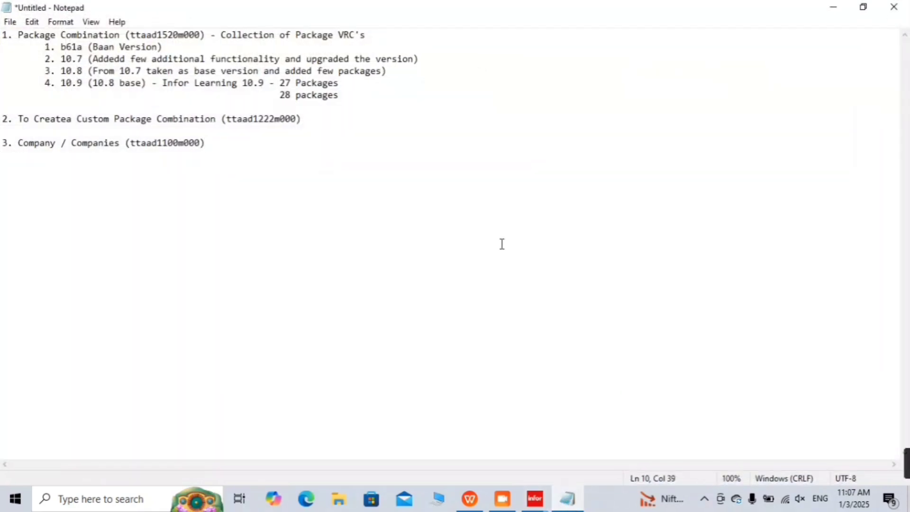
Step: Insert indented lines under the Companies note and try a first 'Sales' entry
{"action": "key", "text": "Return"}
{"action": "key", "text": "Tab"}
{"action": "key", "text": "Return"}
{"action": "key", "text": "Tab"}
{"action": "type", "text": "Sales"}
{"action": "key", "text": "Return"}
{"action": "key", "text": "Tab"}
{"action": "key", "text": "BackSpace"}
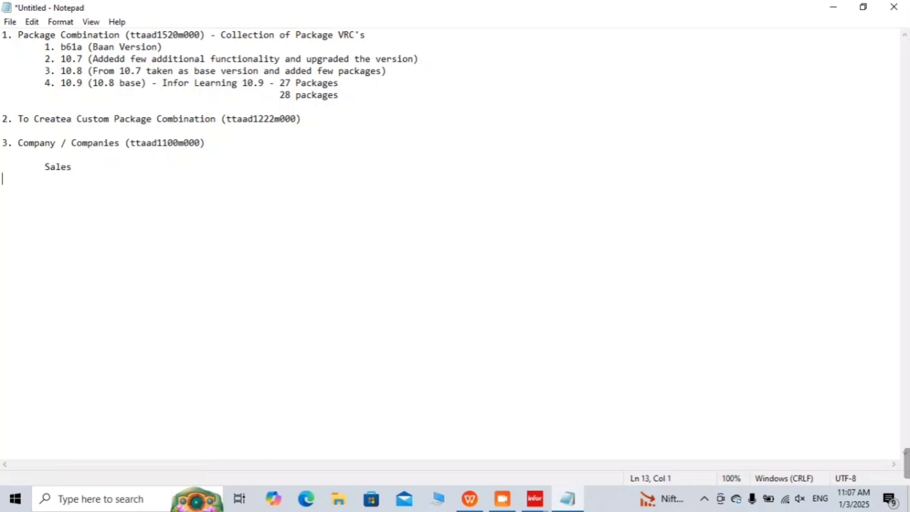
{"action": "key", "text": "BackSpace"}
{"action": "key", "text": "BackSpace"}
{"action": "key", "text": "BackSpace"}
{"action": "key", "text": "BackSpace"}
{"action": "key", "text": "BackSpace"}
{"action": "key", "text": "BackSpace"}
{"action": "key", "text": "BackSpace"}
Step: Type indented bullets '* Sales' and '* Purchase' below the Companies note
{"action": "type", "text": "* Sales"}
{"action": "key", "text": "Return"}
{"action": "key", "text": "Tab"}
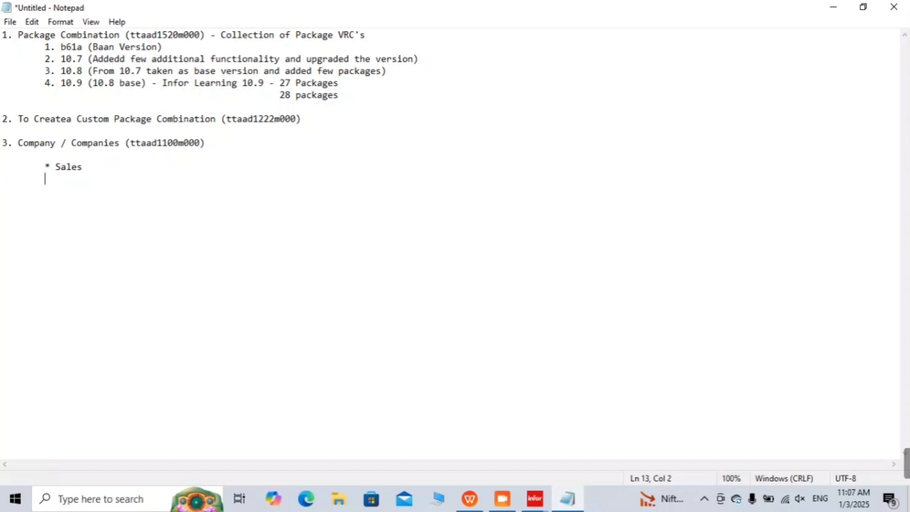
{"action": "key", "text": "Return"}
{"action": "key", "text": "BackSpace"}
{"action": "type", "text": "* "}
{"action": "type", "text": "Purca"}
{"action": "type", "text": "he"}
{"action": "key", "text": "BackSpace"}
{"action": "key", "text": "BackSpace"}
{"action": "key", "text": "BackSpace"}
{"action": "type", "text": "hase"}
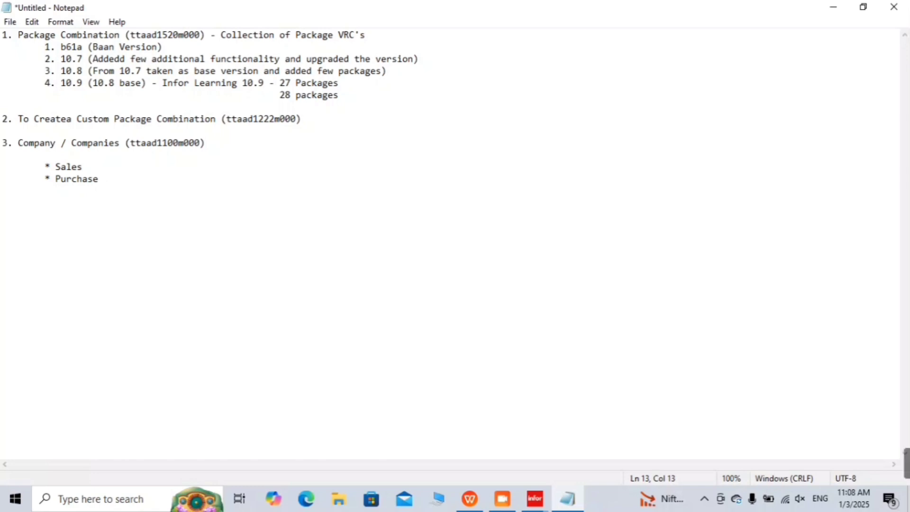
Step: Extend the bullets to 'Sales module -' and 'Purchase module'
{"action": "key", "text": "Up"}
{"action": "type", "text": "module"}
{"action": "key", "text": "BackSpace"}
{"action": "key", "text": "Down"}
{"action": "type", "text": "module"}
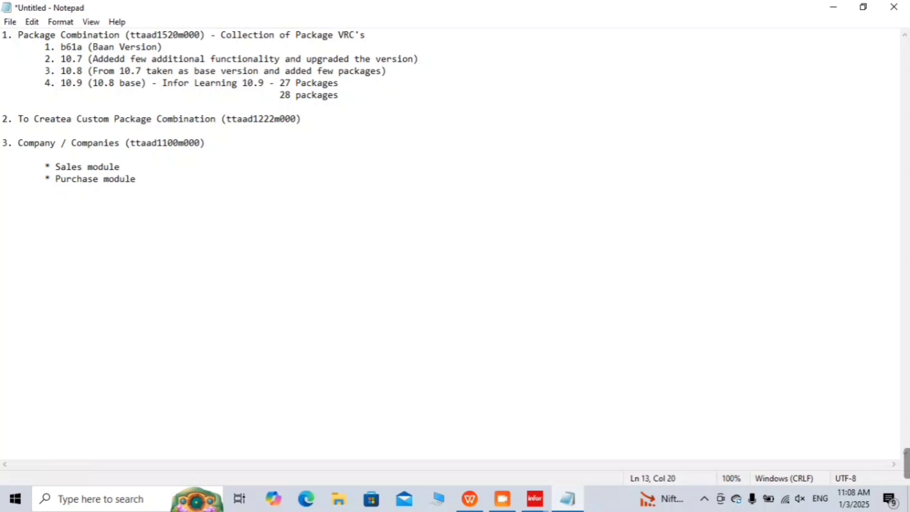
{"action": "key", "text": "Up"}
{"action": "type", "text": "-"}
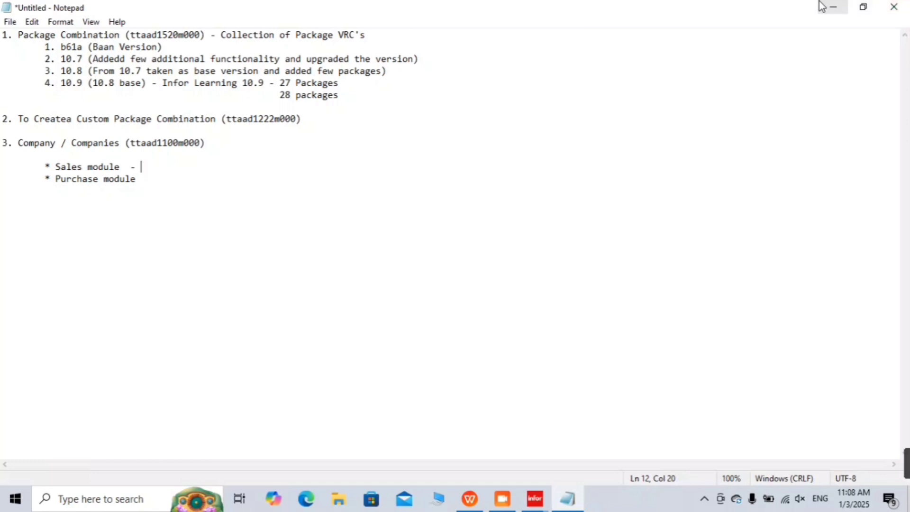
Step: Complete the bullets as 'Sales module - 100' and 'Purchase module - 200'
{"action": "left_click", "coordinate": [832, 7]}
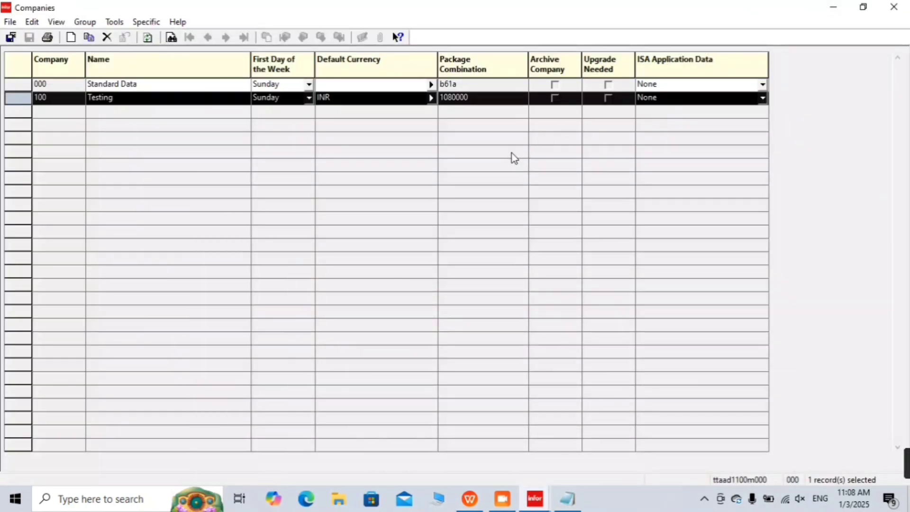
{"action": "left_click", "coordinate": [839, 7]}
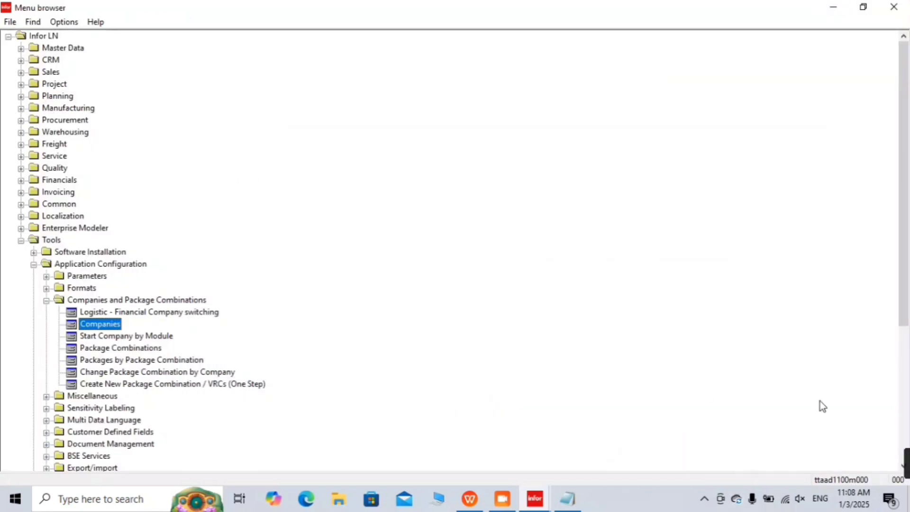
{"action": "left_click", "coordinate": [568, 498]}
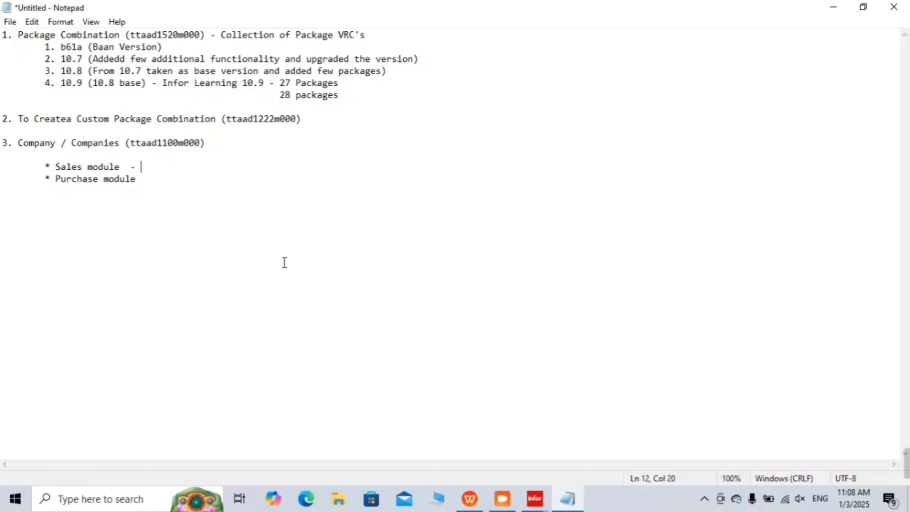
{"action": "key", "text": "Down"}
{"action": "type", "text": "-"}
{"action": "key", "text": "Up"}
{"action": "type", "text": "100"}
{"action": "left_click", "coordinate": [285, 263]}
{"action": "type", "text": "2000"}
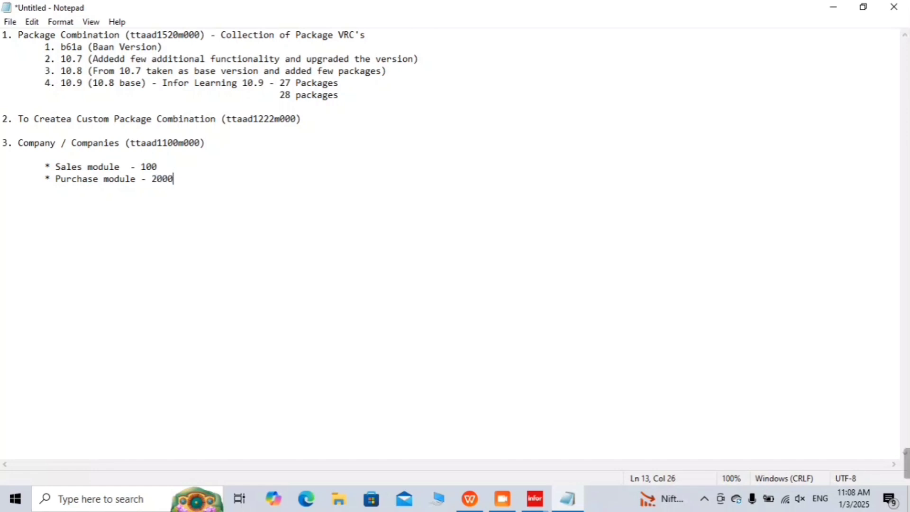
{"action": "key", "text": "BackSpace"}
Step: Start a new indented '*' bullet below the module lines
{"action": "key", "text": "Return"}
{"action": "key", "text": "Tab"}
{"action": "key", "text": "Return"}
{"action": "key", "text": "Tab"}
{"action": "type", "text": "*"}
Step: Type indented bullets '* Financial Trancations - 100' and '* Logistic Transactions - 200'
{"action": "type", "text": "Finca"}
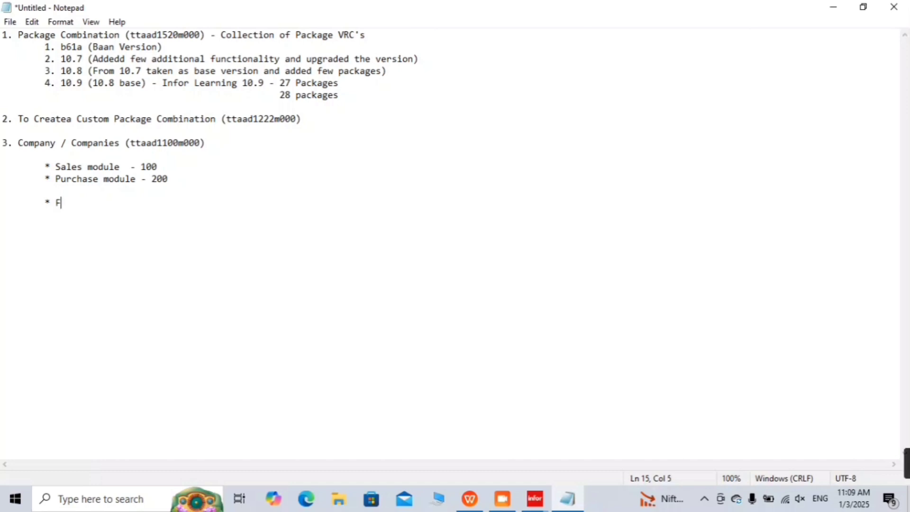
{"action": "key", "text": "BackSpace"}
{"action": "key", "text": "BackSpace"}
{"action": "type", "text": "ancial Trancat"}
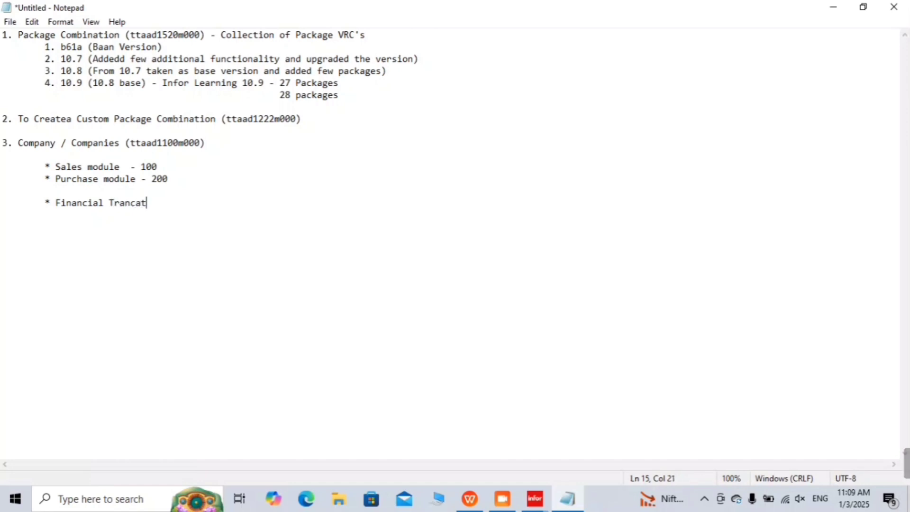
{"action": "type", "text": "ions -"}
{"action": "key", "text": "Return"}
{"action": "key", "text": "Tab"}
{"action": "type", "text": "* Logistic "}
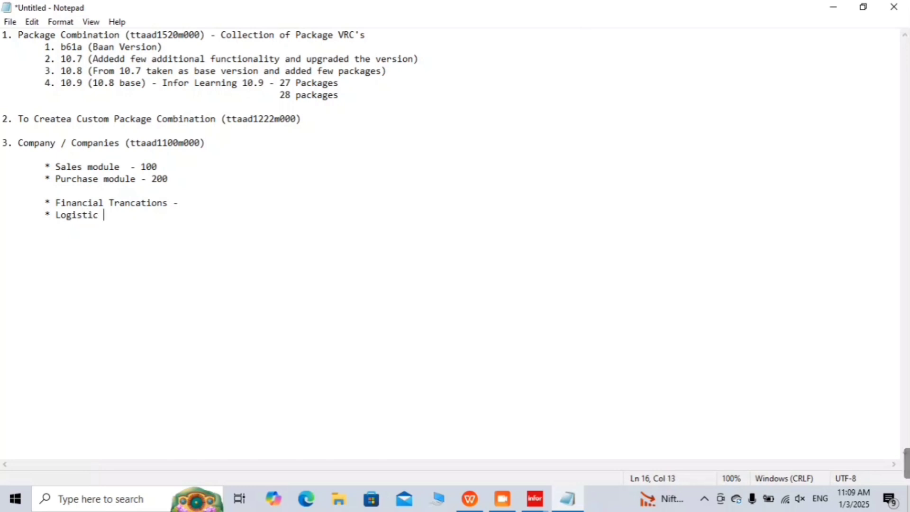
{"action": "type", "text": "Transa"}
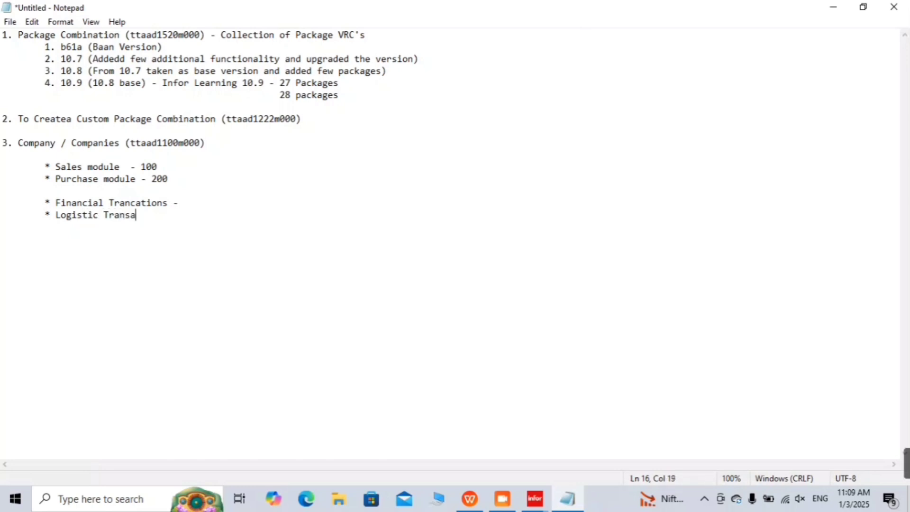
{"action": "type", "text": "ctions -"}
{"action": "key", "text": "Up"}
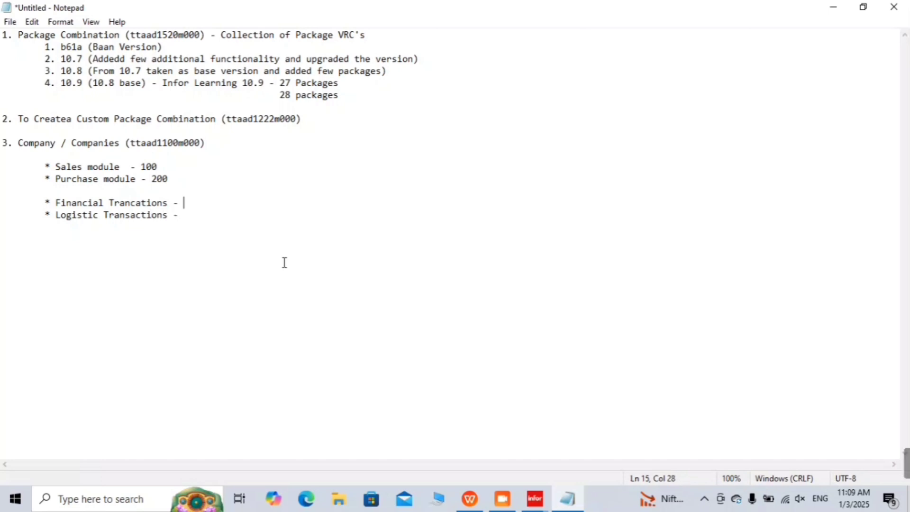
{"action": "type", "text": "100"}
{"action": "key", "text": "Down"}
{"action": "type", "text": "200"}
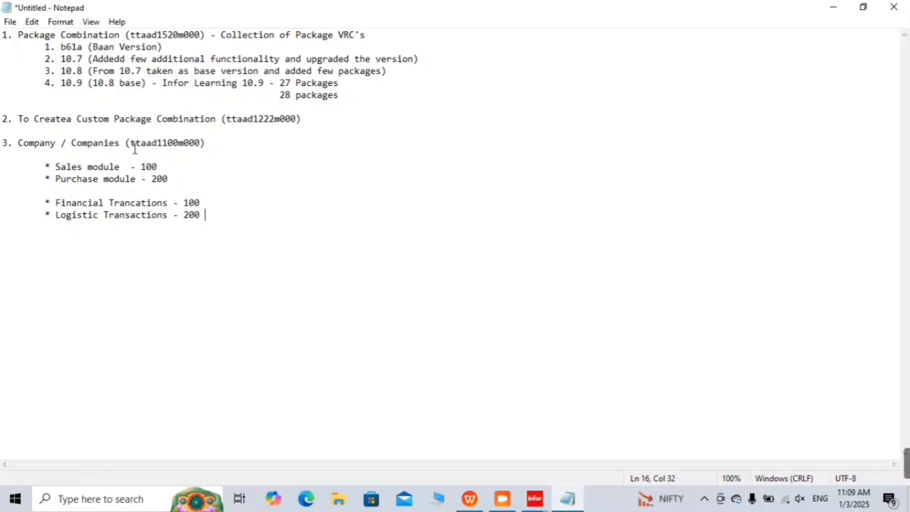
Step: Append '- segerate the data, save the data in seperate company' to the Company / Companies line
{"action": "double_click", "coordinate": [101, 142]}
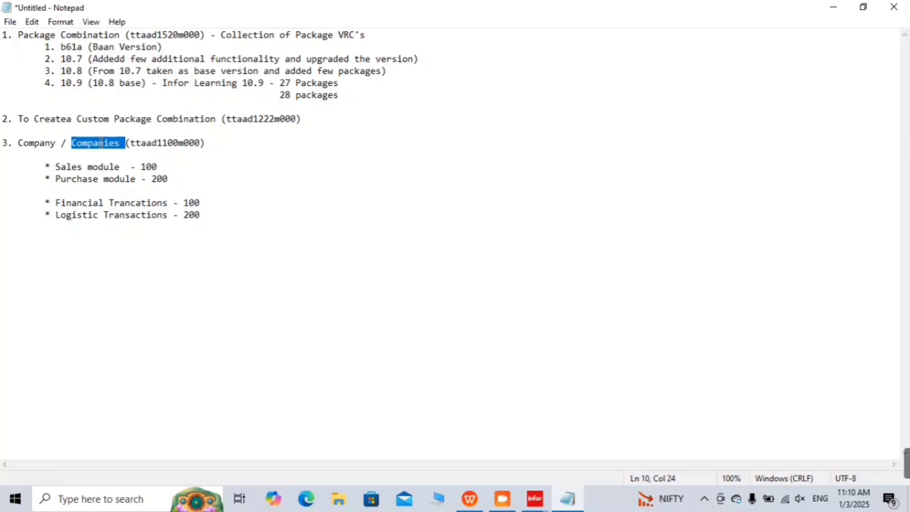
{"action": "left_click", "coordinate": [248, 144]}
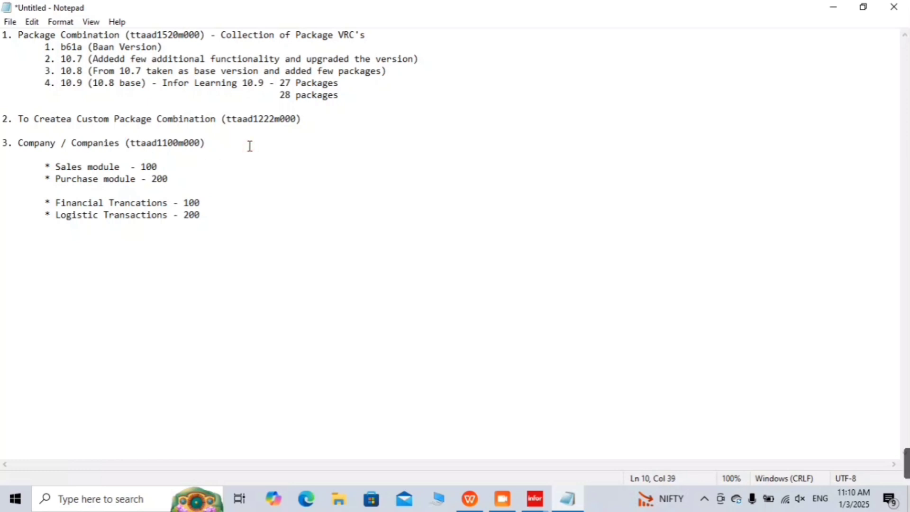
{"action": "type", "text": "- segerate the data"}
{"action": "key", "text": "BackSpace"}
{"action": "type", "text": ", s"}
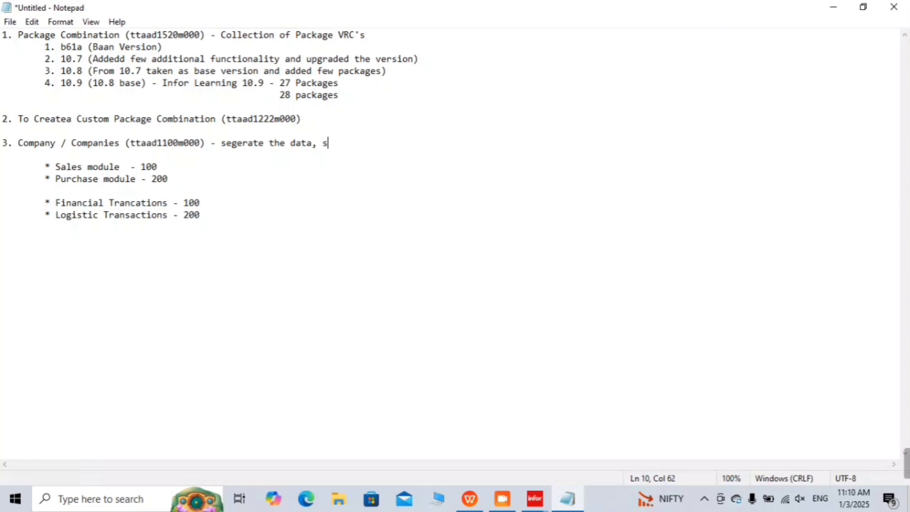
{"action": "type", "text": "ave the data "}
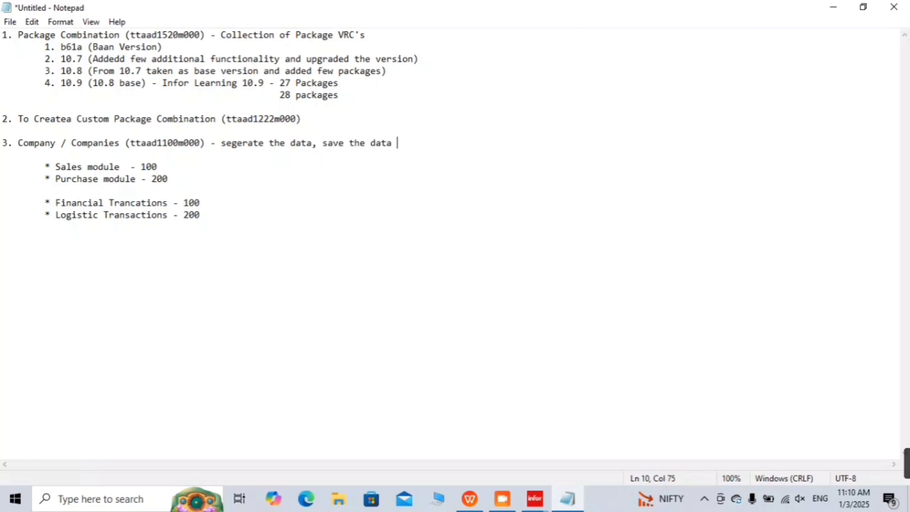
{"action": "type", "text": "in seper"}
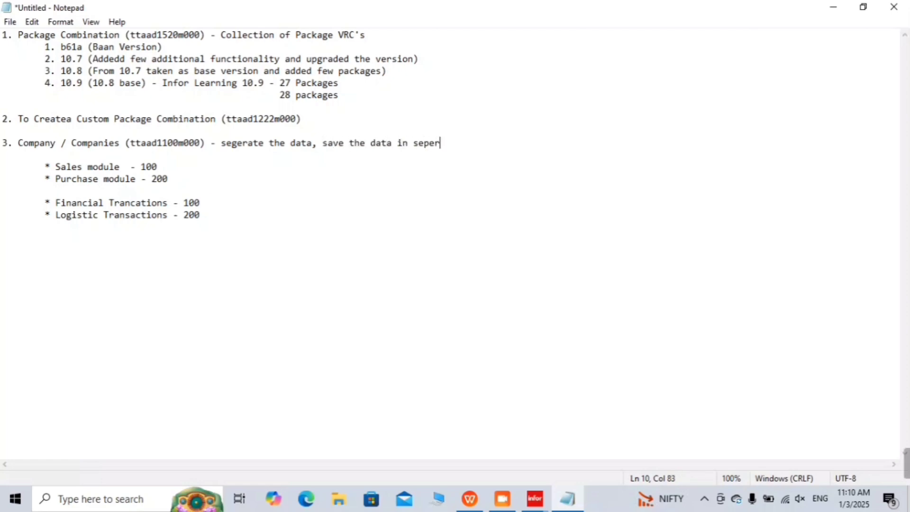
{"action": "type", "text": "ate company"}
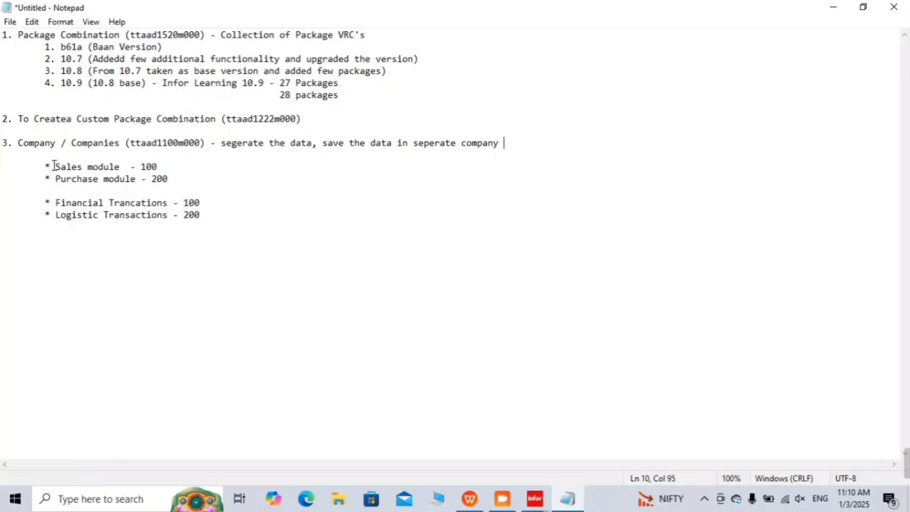
{"action": "left_click_drag", "start_coordinate": [55, 165], "coordinate": [174, 179]}
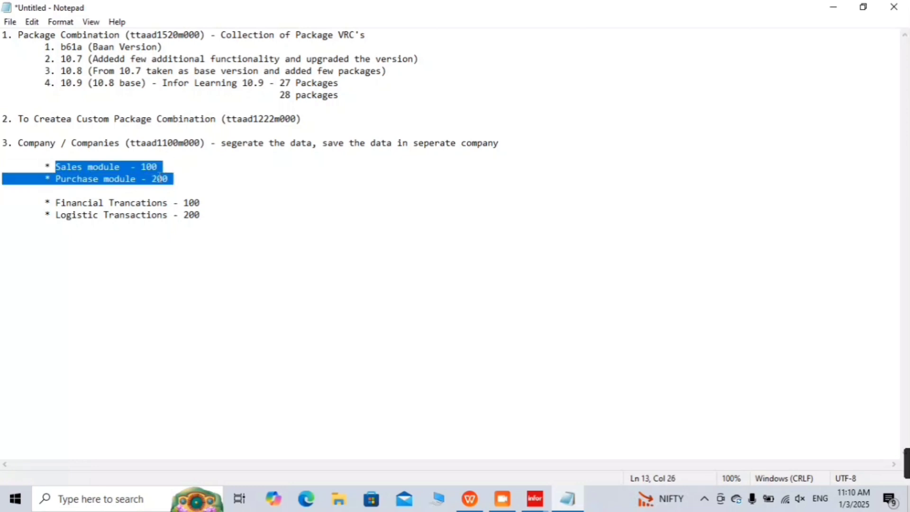
Step: Insert a blank line between the module bullets and the transaction bullets, then minimize Notepad
{"action": "left_click", "coordinate": [125, 168]}
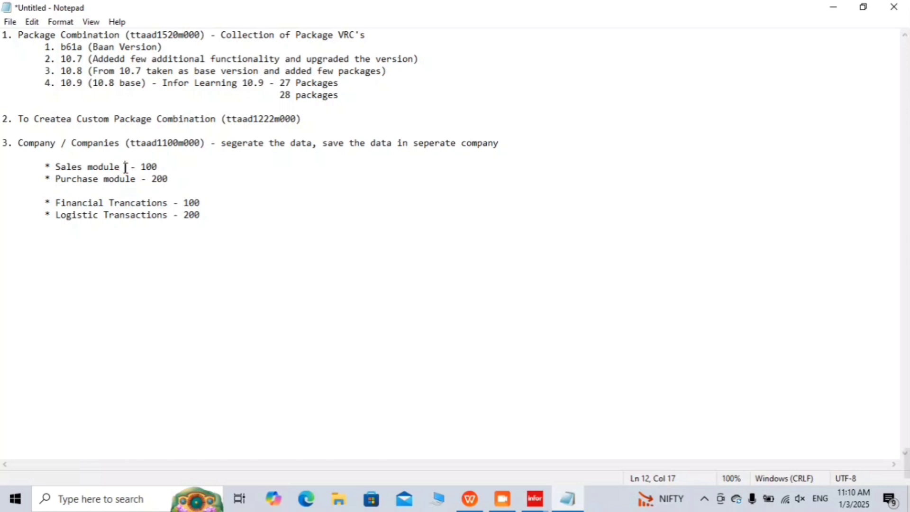
{"action": "left_click", "coordinate": [187, 180]}
{"action": "left_click", "coordinate": [159, 166]}
{"action": "key", "text": "shift+Left"}
{"action": "key", "text": "shift+Left"}
{"action": "key", "text": "shift+Left"}
{"action": "key", "text": "shift+Left"}
{"action": "key", "text": "shift+Left"}
{"action": "key", "text": "shift+Left"}
{"action": "key", "text": "shift+Left"}
{"action": "key", "text": "shift+Left"}
{"action": "key", "text": "shift+Left"}
{"action": "key", "text": "shift+Left"}
{"action": "key", "text": "shift+Left"}
{"action": "key", "text": "shift+Left"}
{"action": "key", "text": "shift+Left"}
{"action": "key", "text": "shift+Left"}
{"action": "key", "text": "shift+Left"}
{"action": "key", "text": "shift+Left"}
{"action": "key", "text": "shift+Left"}
{"action": "key", "text": "shift+Left"}
{"action": "key", "text": "shift+Left"}
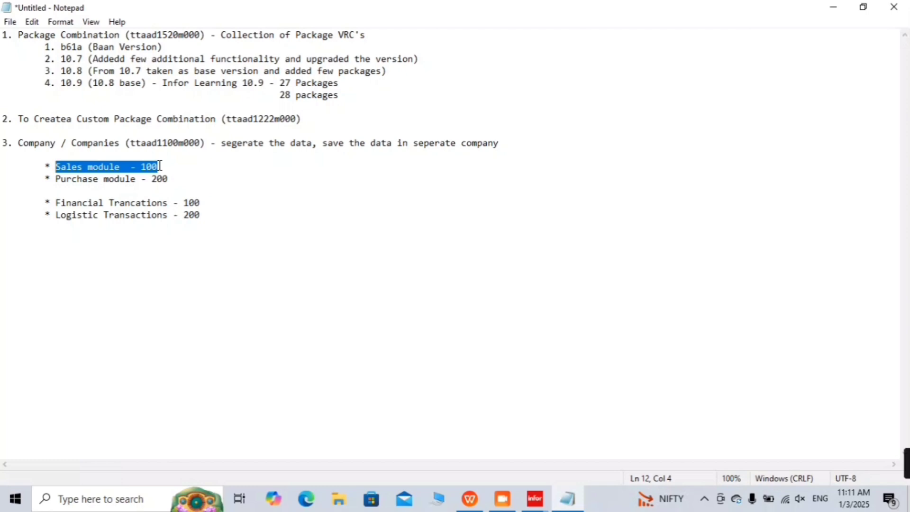
{"action": "key", "text": "Down"}
{"action": "key", "text": "Down"}
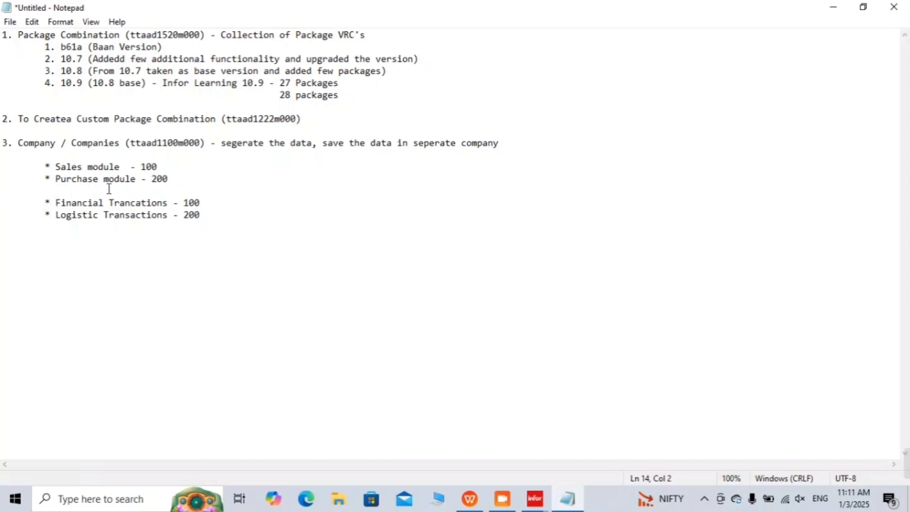
{"action": "key", "text": "Return"}
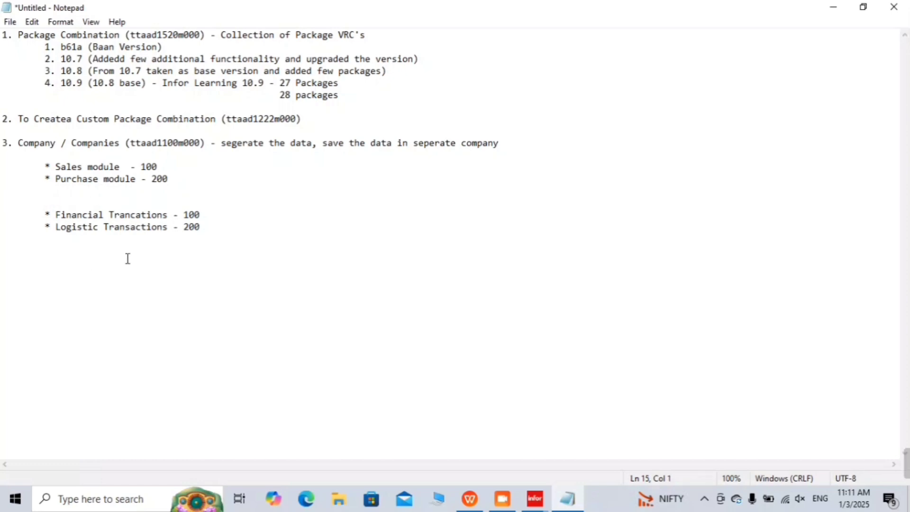
{"action": "left_click_drag", "start_coordinate": [205, 227], "coordinate": [25, 219]}
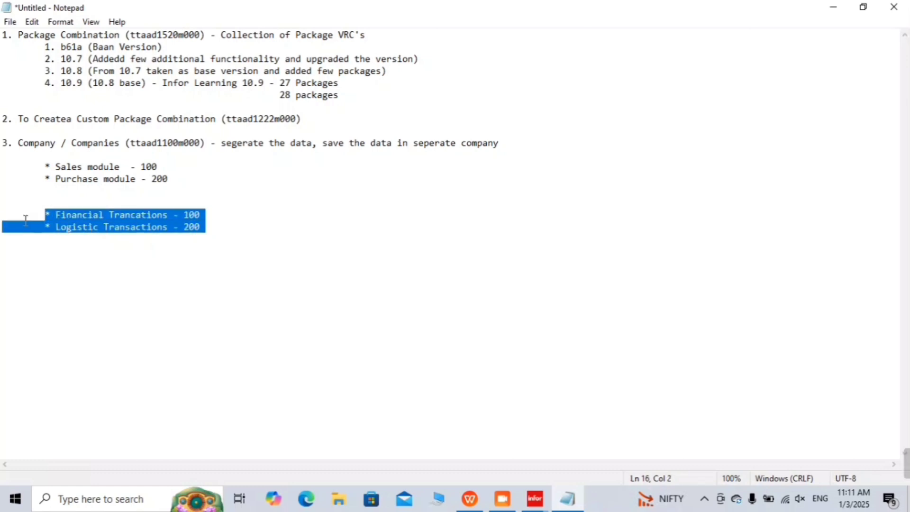
{"action": "left_click", "coordinate": [203, 215]}
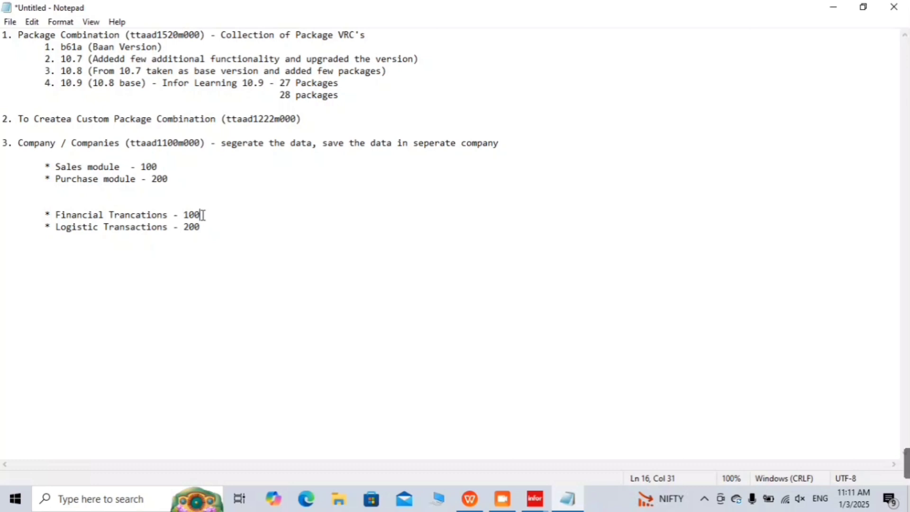
{"action": "left_click", "coordinate": [832, 7]}
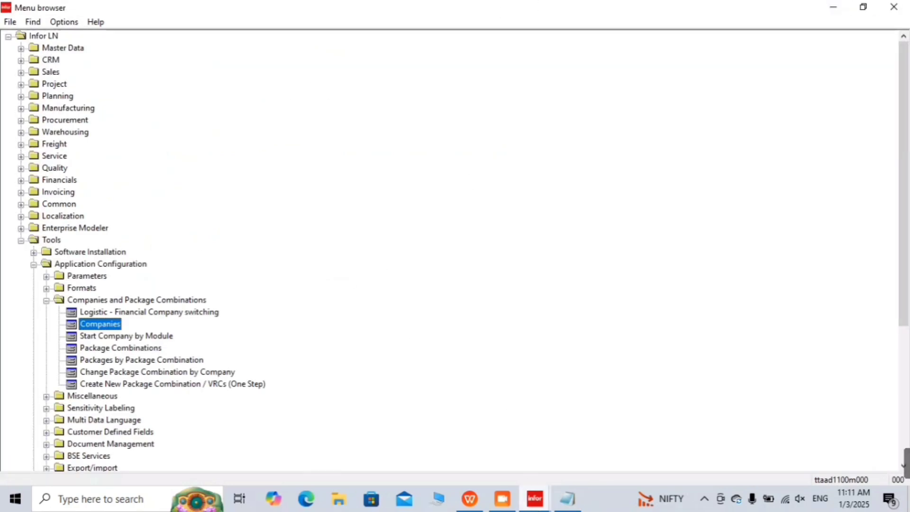
Step: In Companies, create a new record with company 100, which triggers 'Record already exists'
{"action": "left_click", "coordinate": [534, 499]}
{"action": "left_click", "coordinate": [601, 426]}
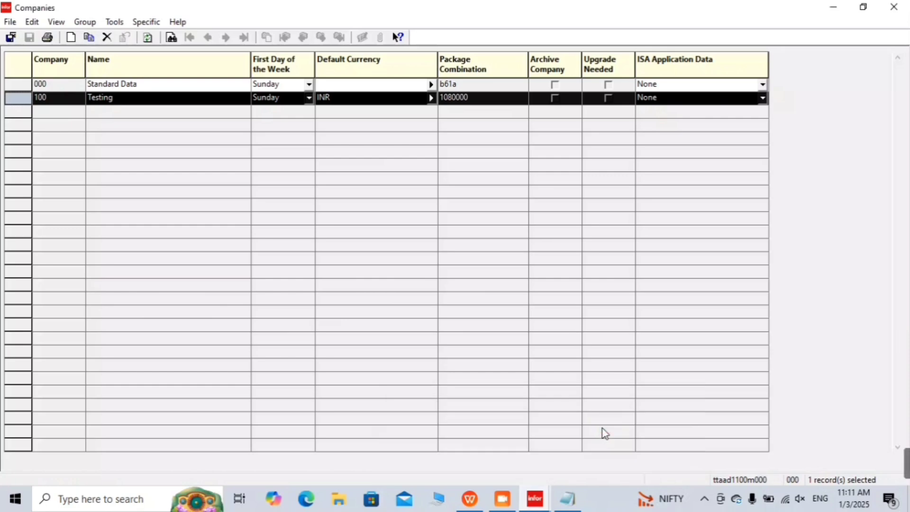
{"action": "left_click", "coordinate": [521, 340]}
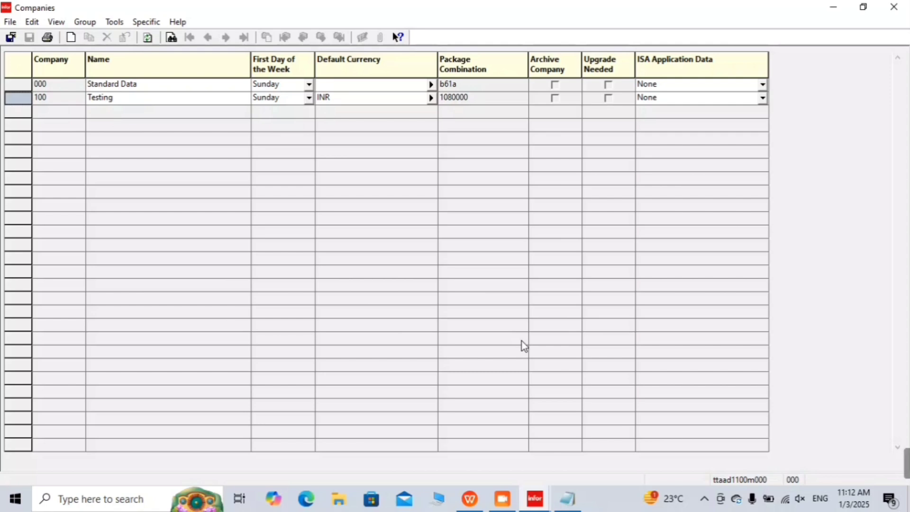
{"action": "key", "text": "ctrl+n"}
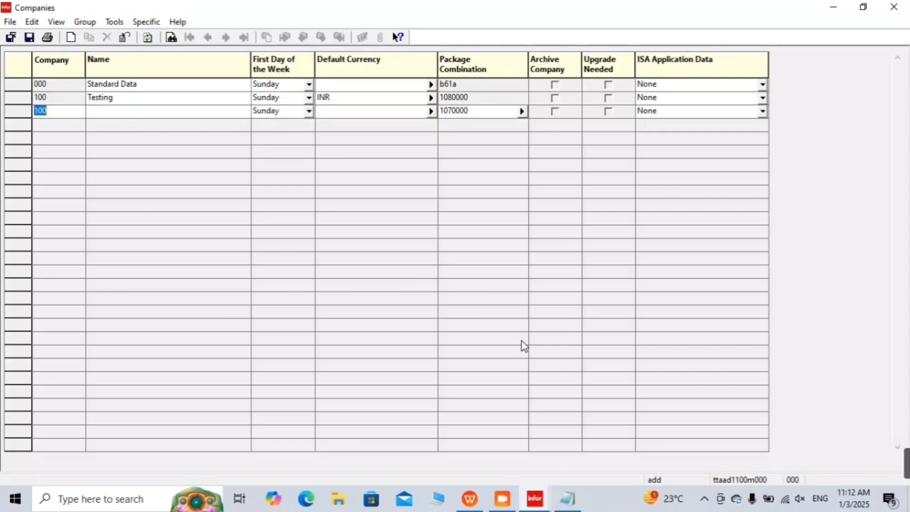
{"action": "left_click", "coordinate": [283, 134]}
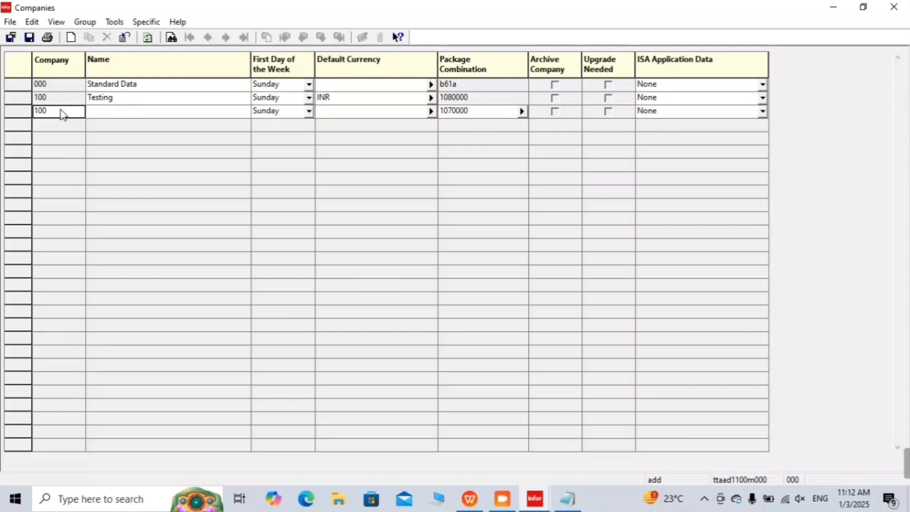
{"action": "left_click_drag", "start_coordinate": [60, 111], "coordinate": [43, 109]}
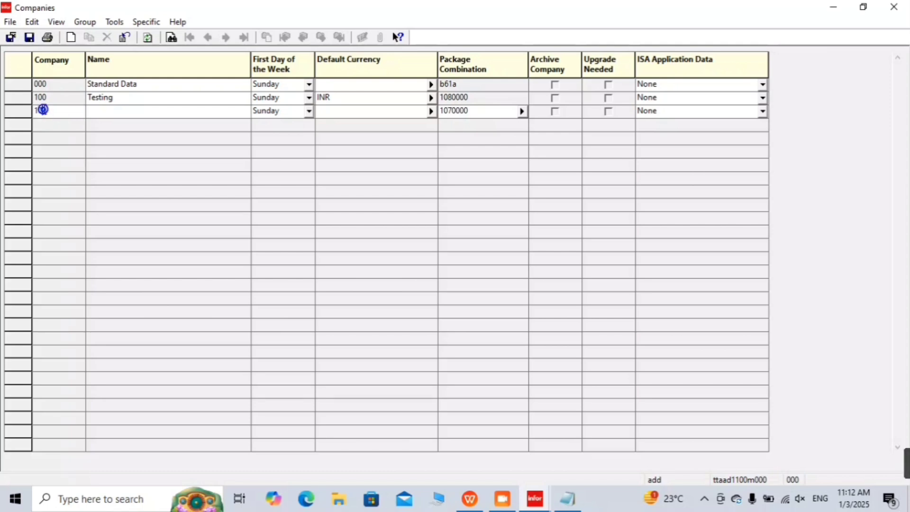
{"action": "key", "text": "BackSpace"}
{"action": "key", "text": "BackSpace"}
{"action": "key", "text": "BackSpace"}
{"action": "type", "text": "100"}
{"action": "key", "text": "Tab"}
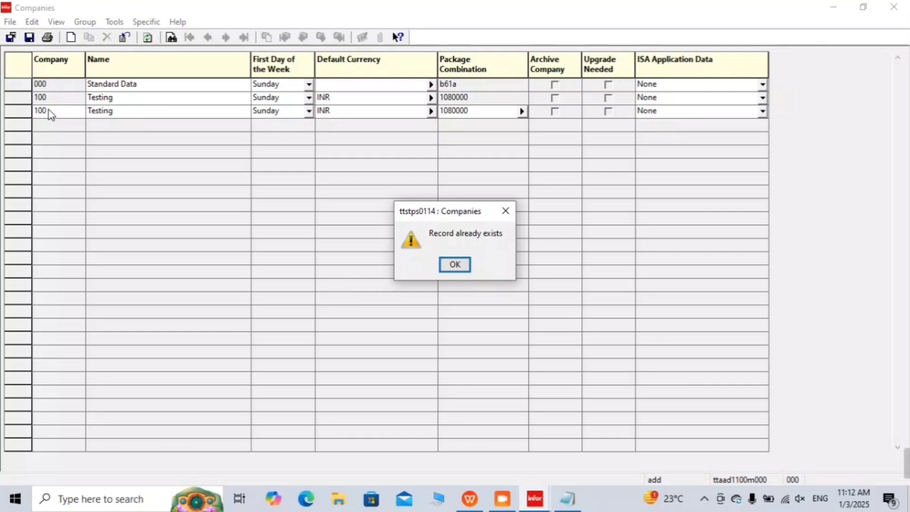
Step: Dismiss the warning and enter company 200 named 'Purchase Order Entry System' in the new row
{"action": "key", "text": "Return"}
{"action": "type", "text": "2"}
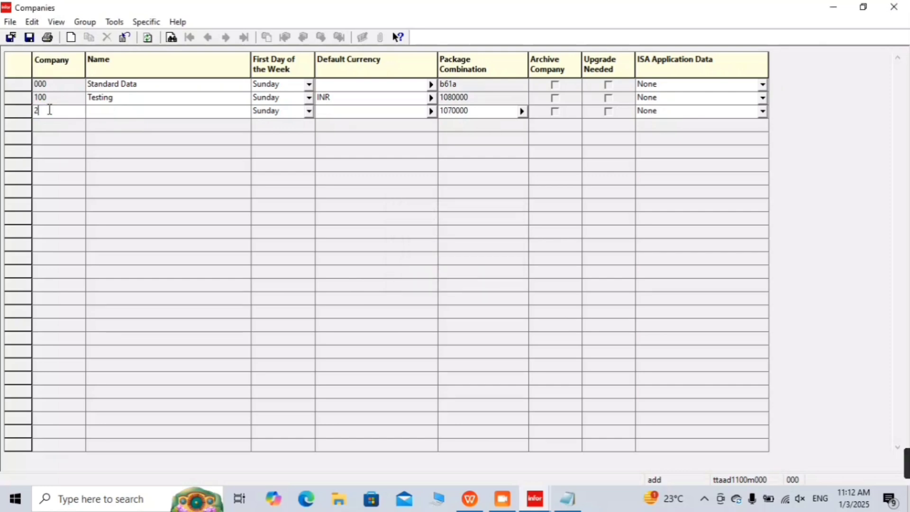
{"action": "type", "text": "00"}
{"action": "key", "text": "Tab"}
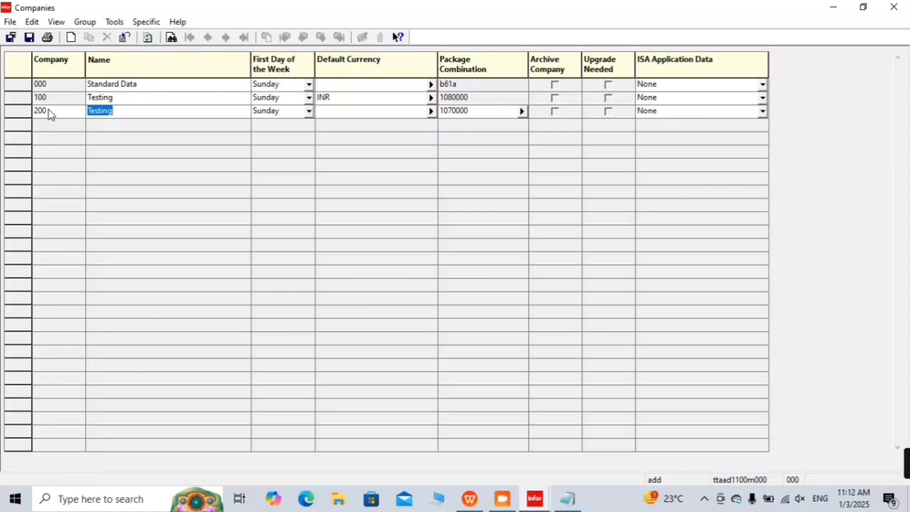
{"action": "type", "text": "Pu"}
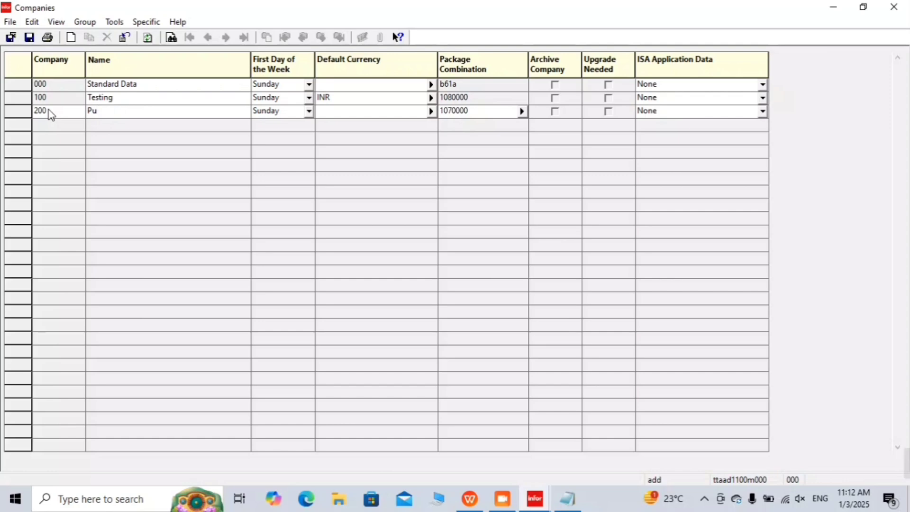
{"action": "type", "text": "rchase Order E"}
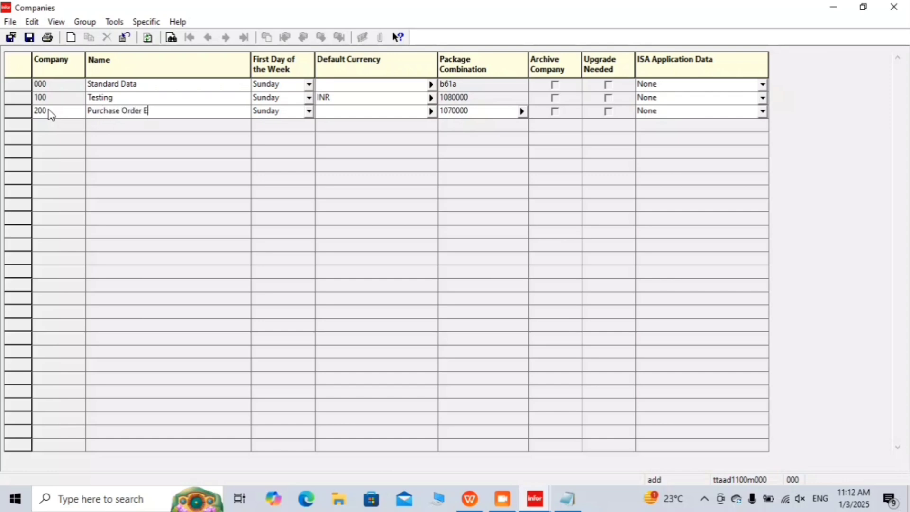
{"action": "type", "text": "ntry System"}
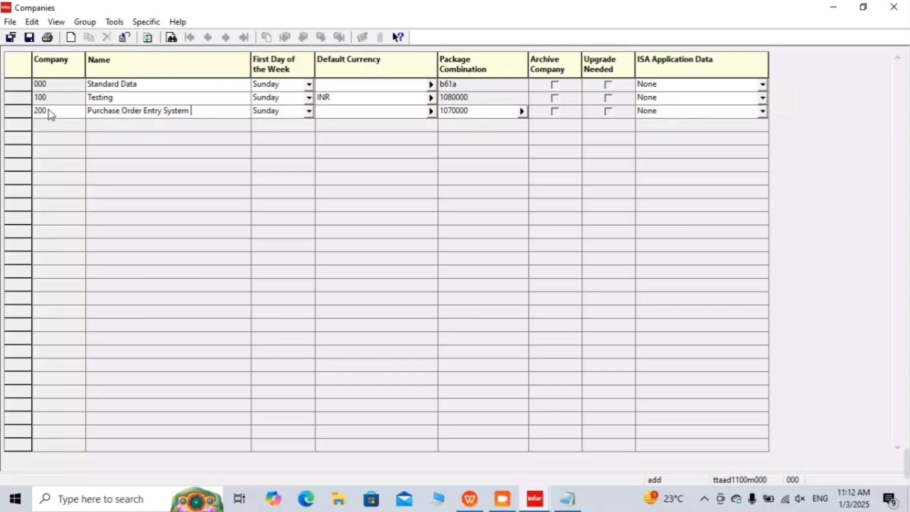
{"action": "key", "text": "Tab"}
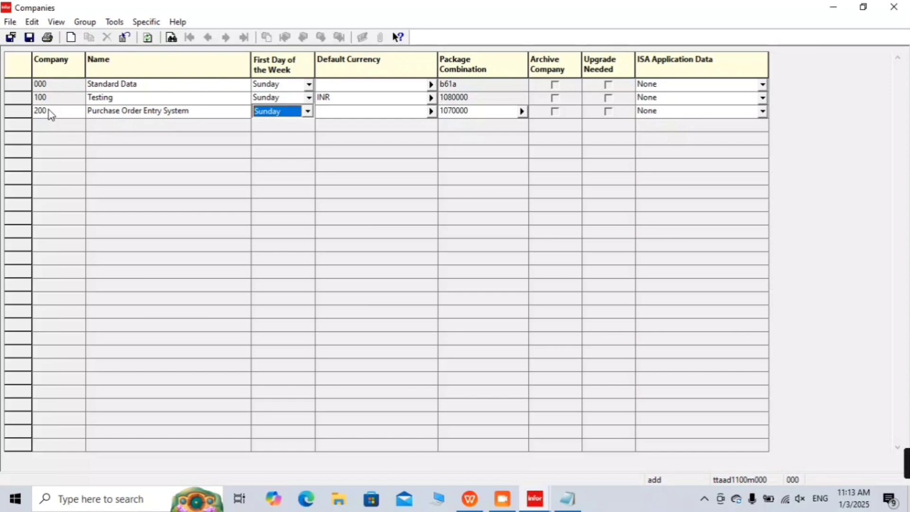
Step: Open the Default Currency list for company 200 and look up SAR (Saudi Riyal)
{"action": "key", "text": "Tab"}
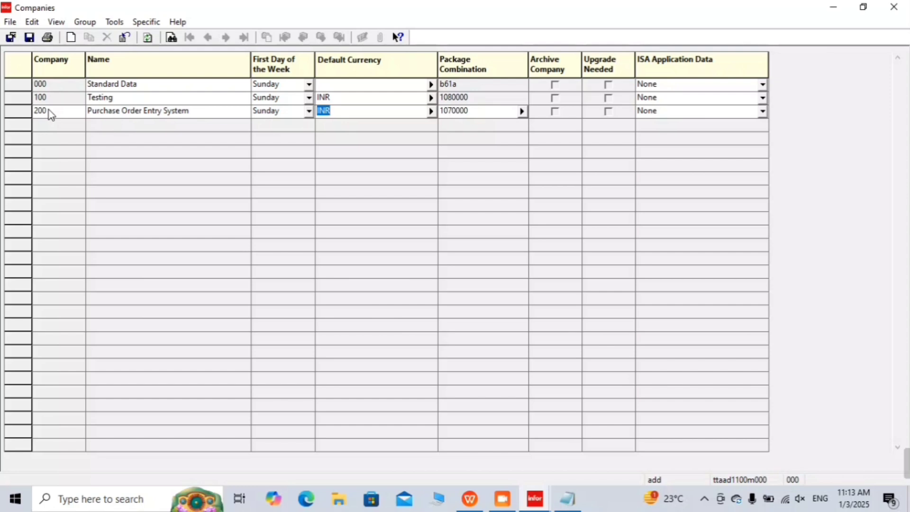
{"action": "key", "text": "F4"}
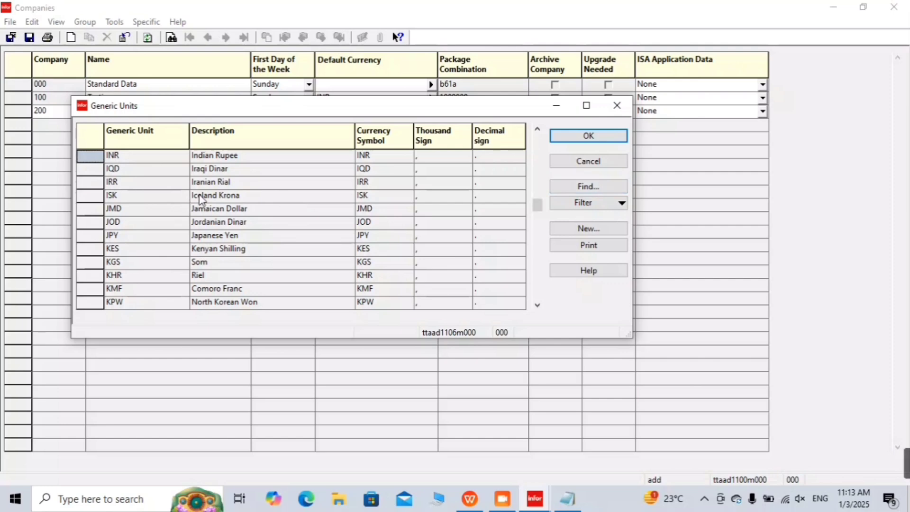
{"action": "scroll", "coordinate": [200, 199], "scroll_direction": "down", "scroll_amount": 8}
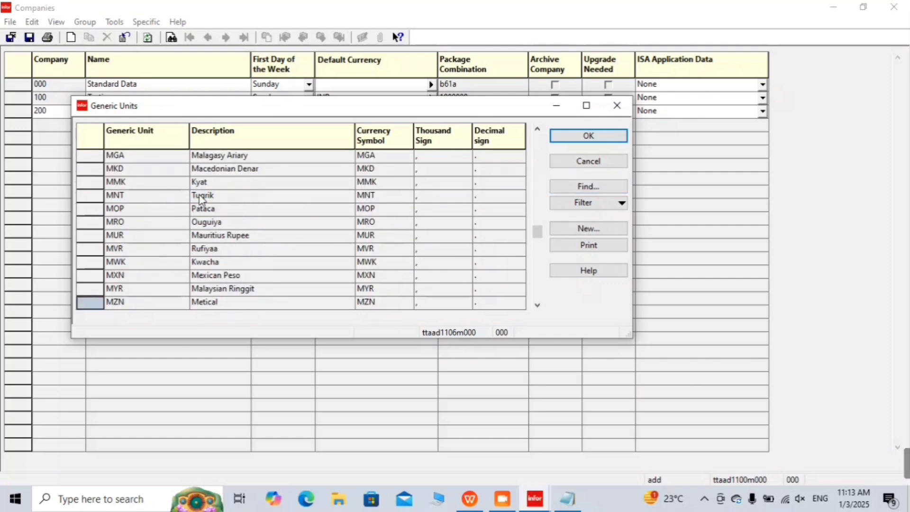
{"action": "scroll", "coordinate": [200, 199], "scroll_direction": "up", "scroll_amount": 5}
{"action": "scroll", "coordinate": [200, 199], "scroll_direction": "down", "scroll_amount": 3}
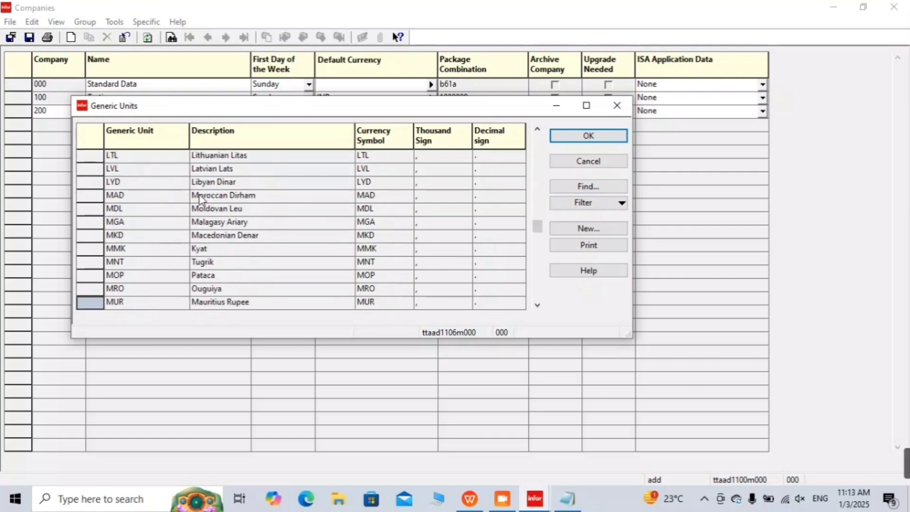
{"action": "scroll", "coordinate": [200, 199], "scroll_direction": "down", "scroll_amount": 10}
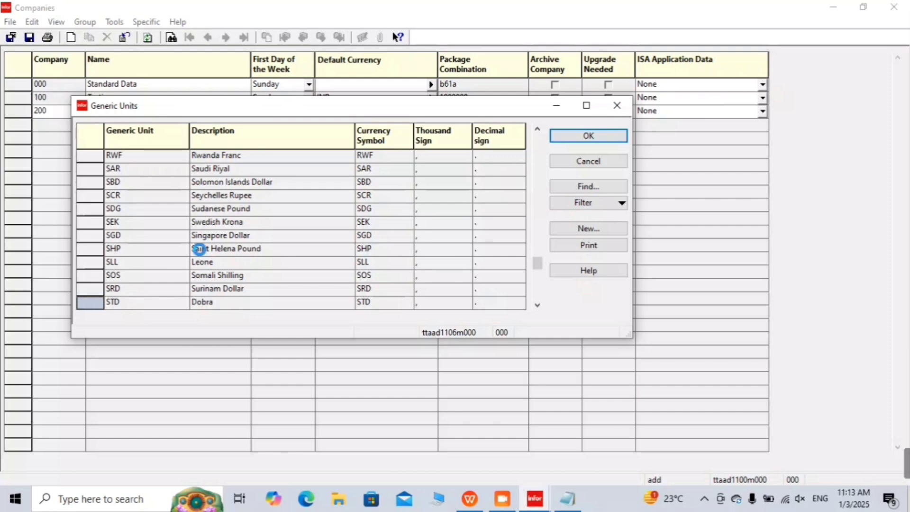
{"action": "scroll", "coordinate": [200, 250], "scroll_direction": "down", "scroll_amount": 6}
{"action": "scroll", "coordinate": [200, 253], "scroll_direction": "down", "scroll_amount": 4}
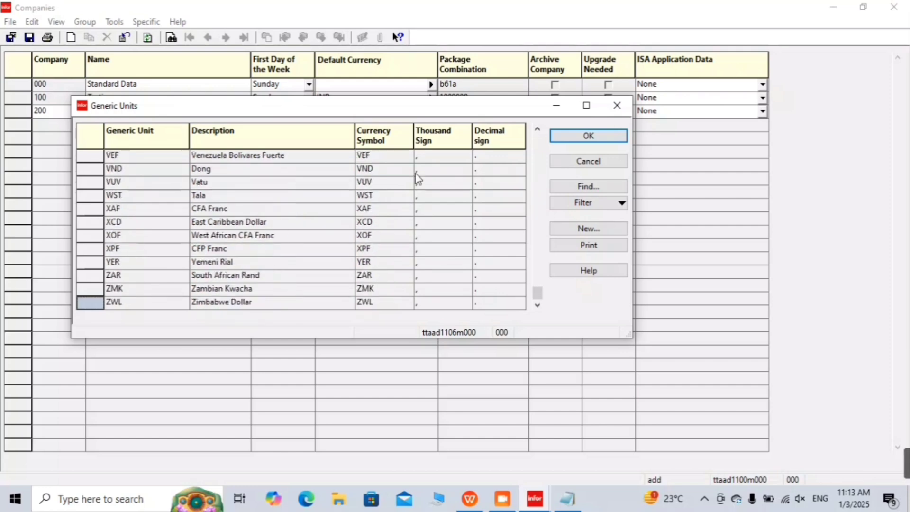
{"action": "left_click", "coordinate": [605, 186]}
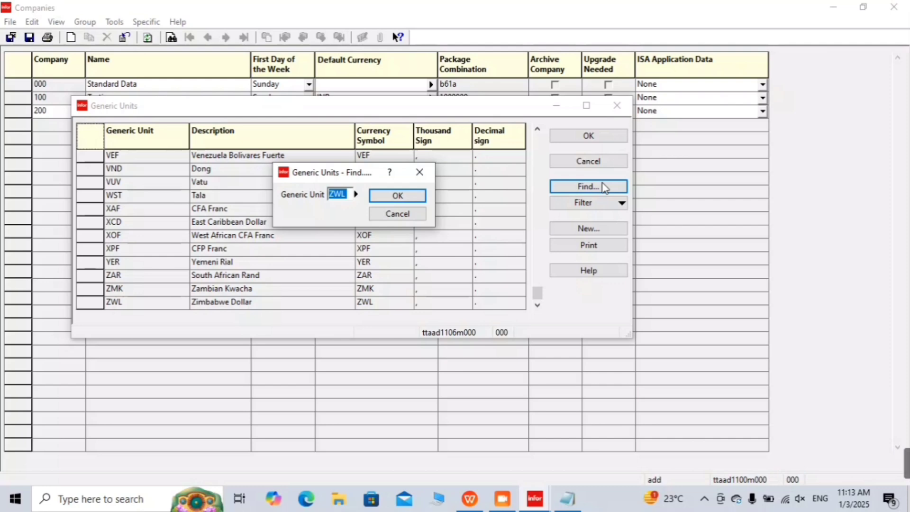
{"action": "type", "text": "sar"}
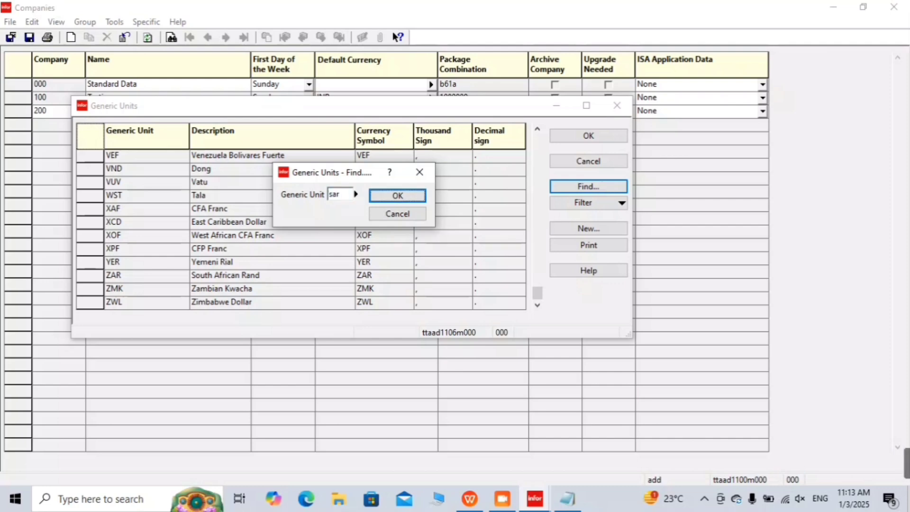
{"action": "left_click", "coordinate": [395, 197]}
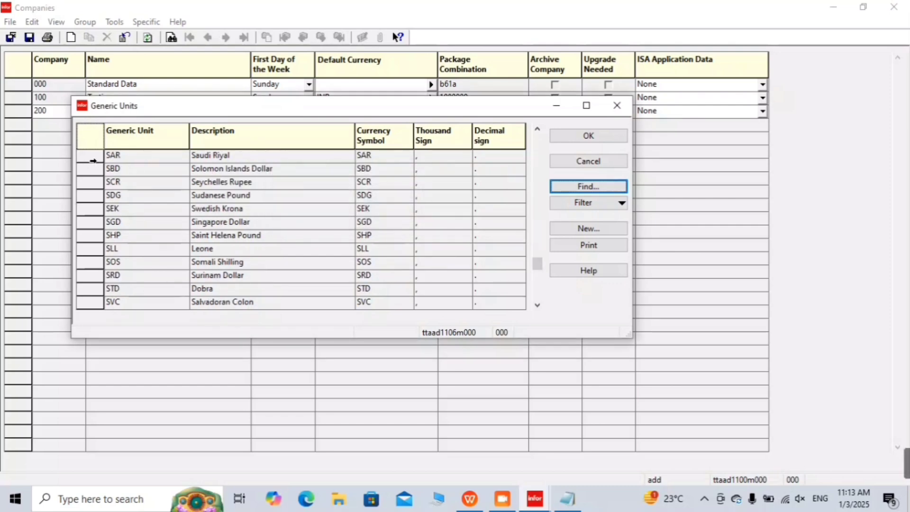
{"action": "left_click", "coordinate": [93, 161]}
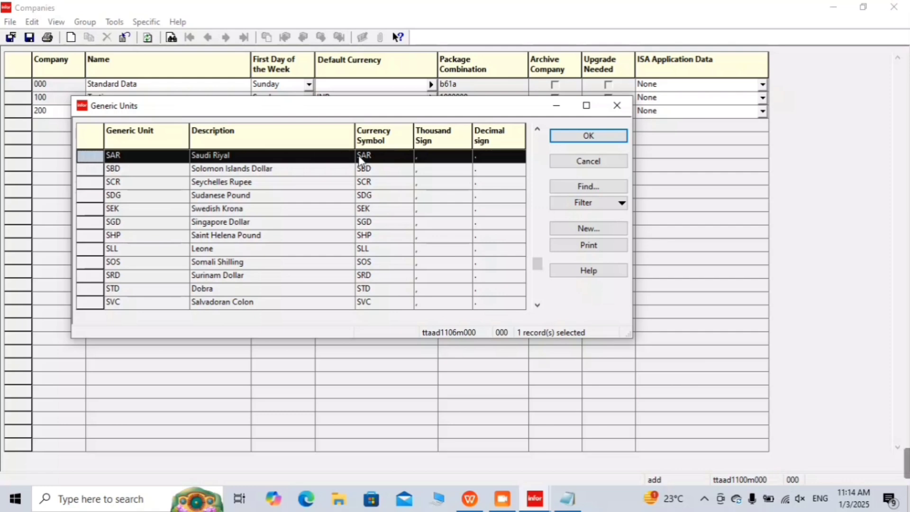
Step: Search the currencies for INR and confirm Indian Rupee as the default currency
{"action": "scroll", "coordinate": [372, 182], "scroll_direction": "up", "scroll_amount": 5}
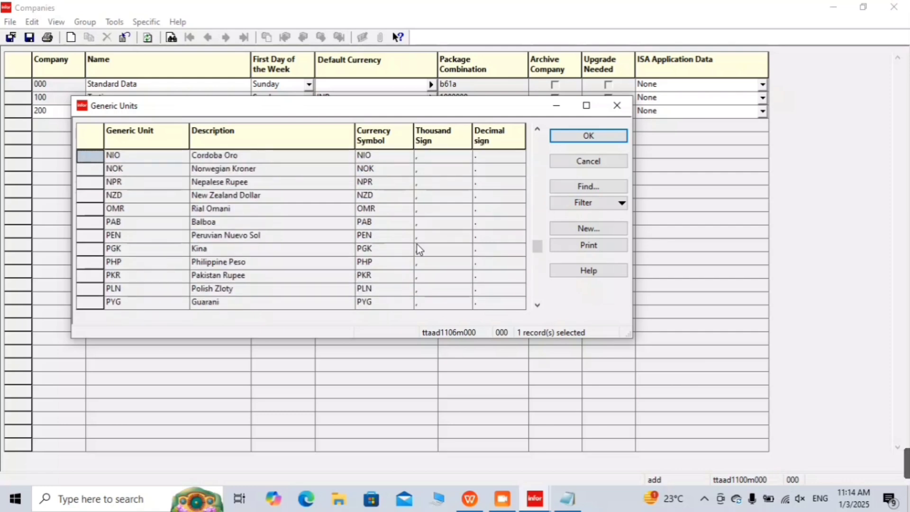
{"action": "left_click", "coordinate": [609, 186]}
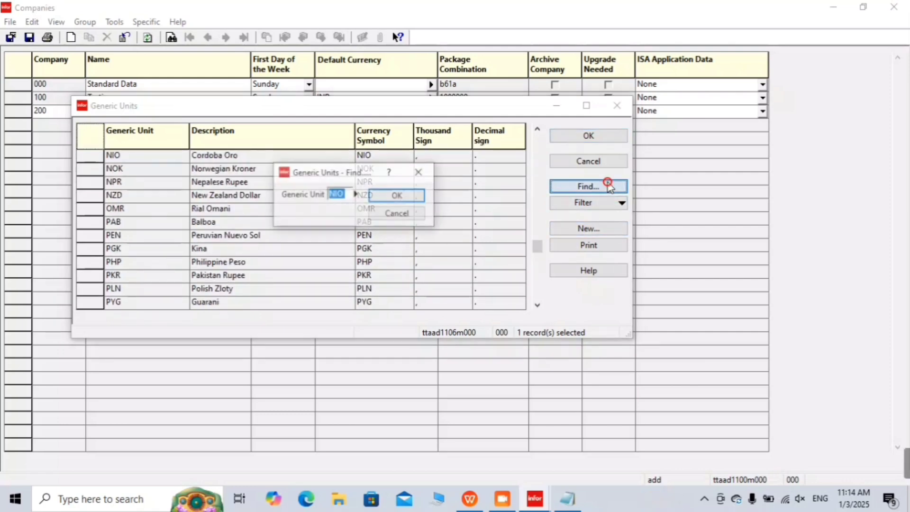
{"action": "type", "text": "inr"}
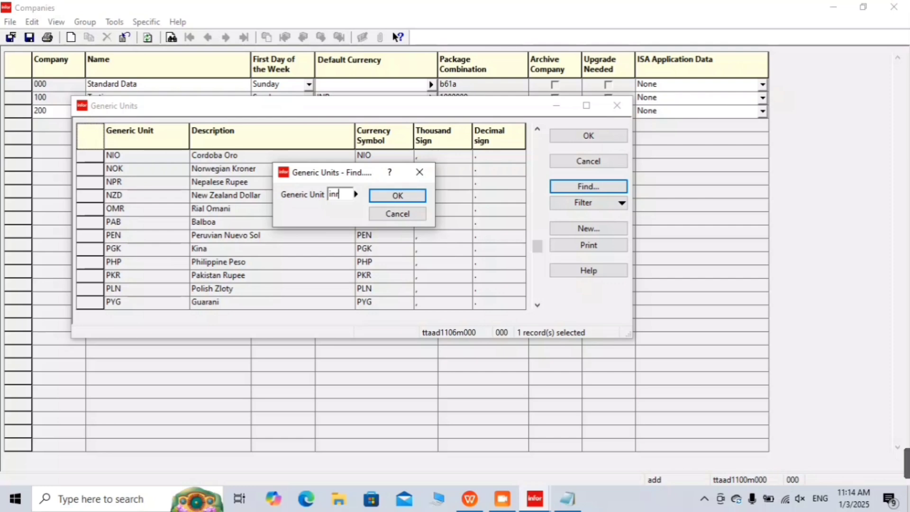
{"action": "left_click", "coordinate": [399, 200]}
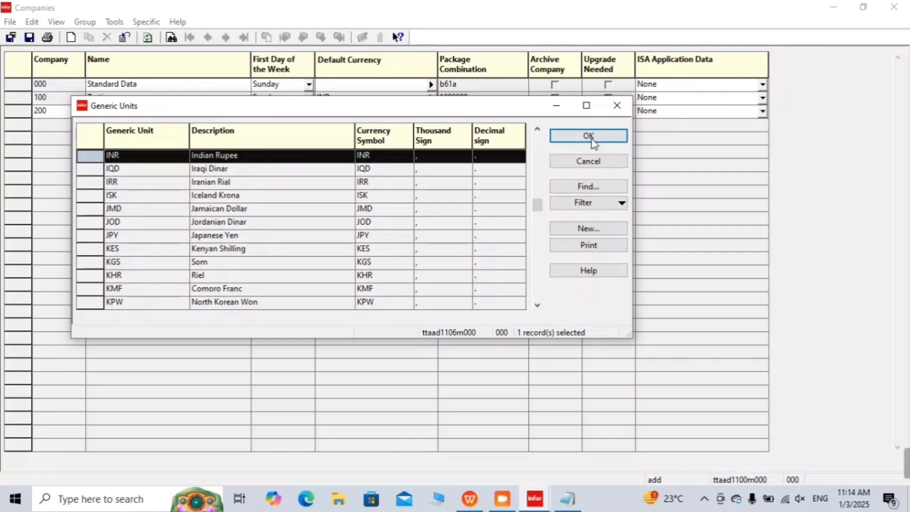
{"action": "left_click", "coordinate": [592, 137]}
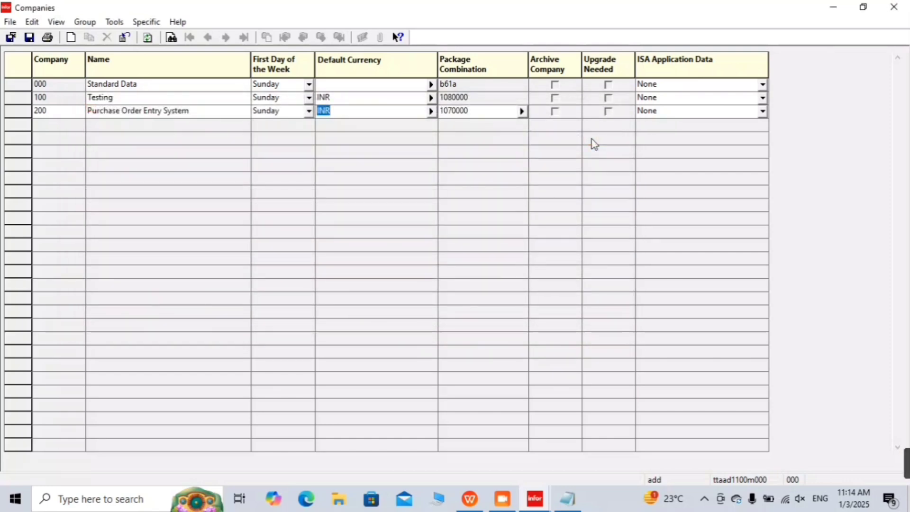
Step: Pick package combination 109000 (Infor Learning 10.9) for company 200 and save the record
{"action": "key", "text": "Tab"}
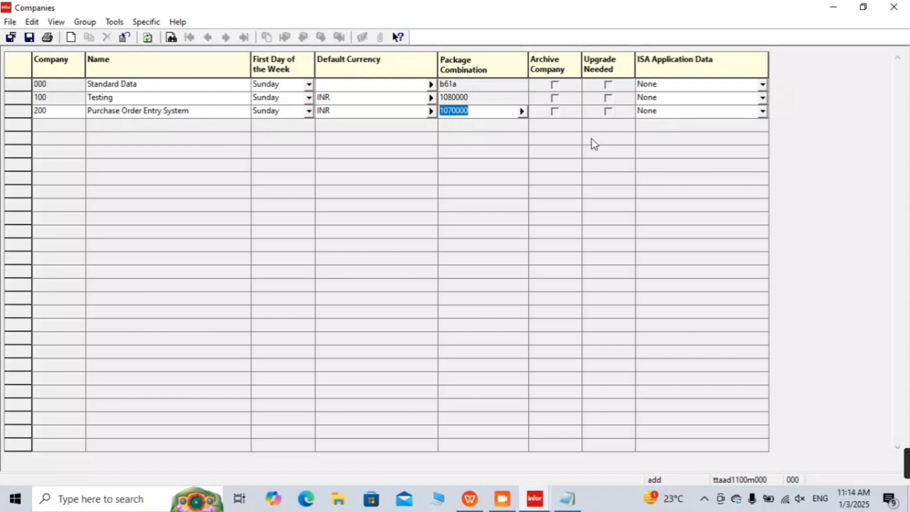
{"action": "left_click", "coordinate": [522, 112]}
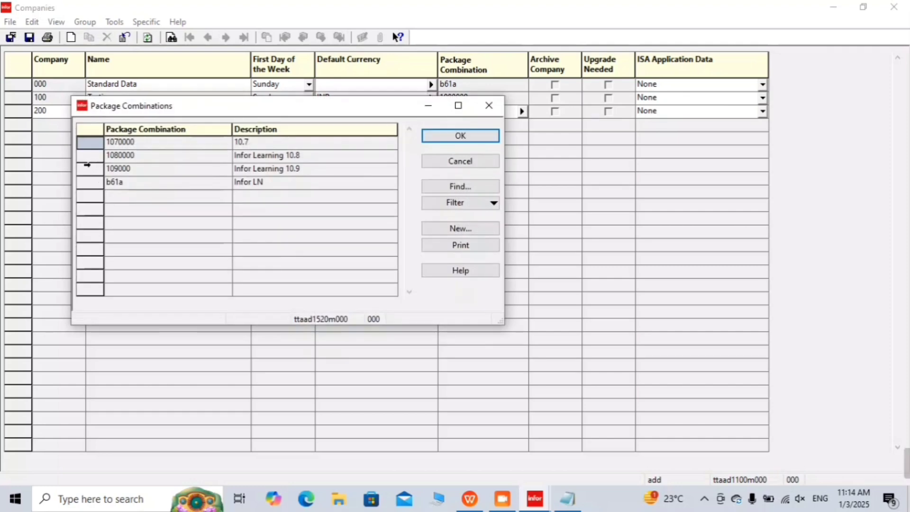
{"action": "left_click", "coordinate": [85, 167]}
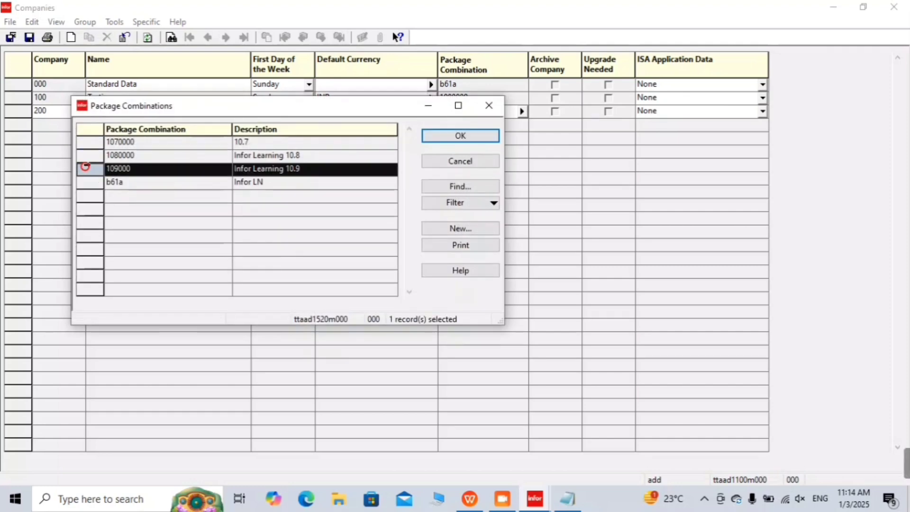
{"action": "left_click", "coordinate": [459, 136]}
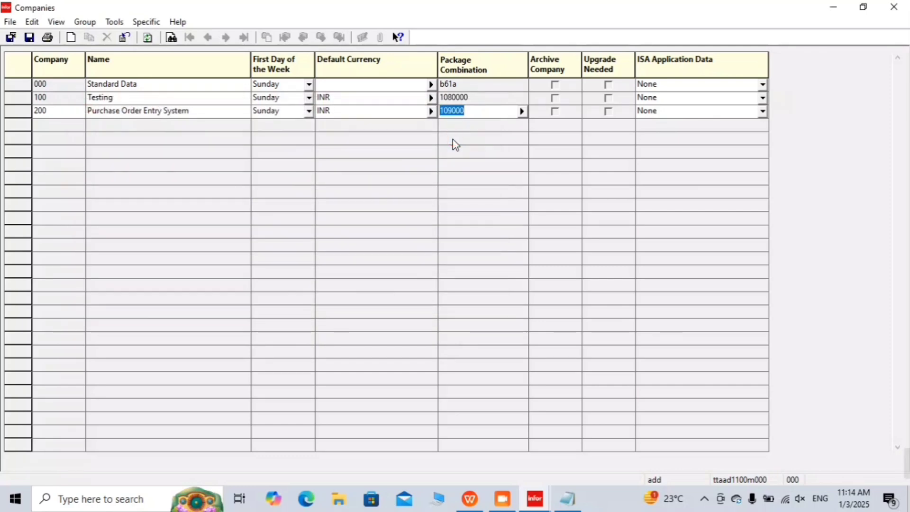
{"action": "key", "text": "ctrl+s"}
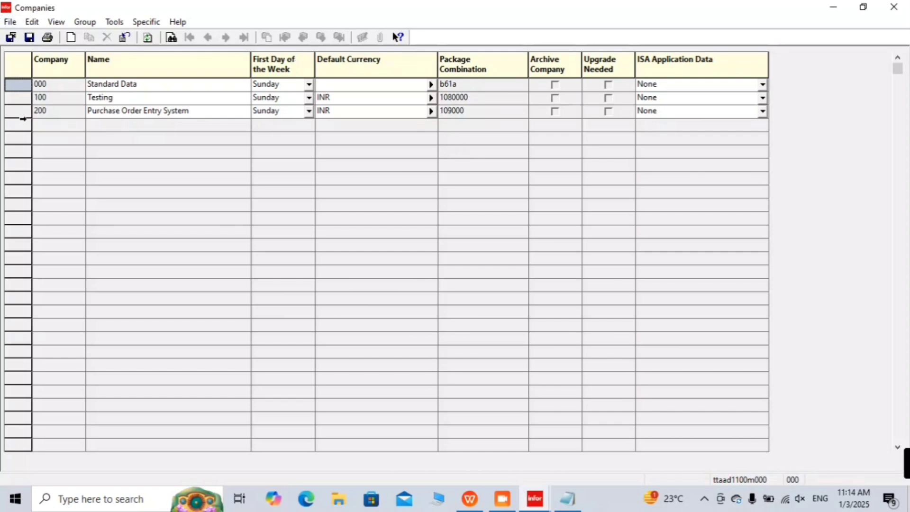
Step: Run Specific > Convert to Runtime, accept the success message, and exit the Companies session
{"action": "left_click", "coordinate": [22, 121]}
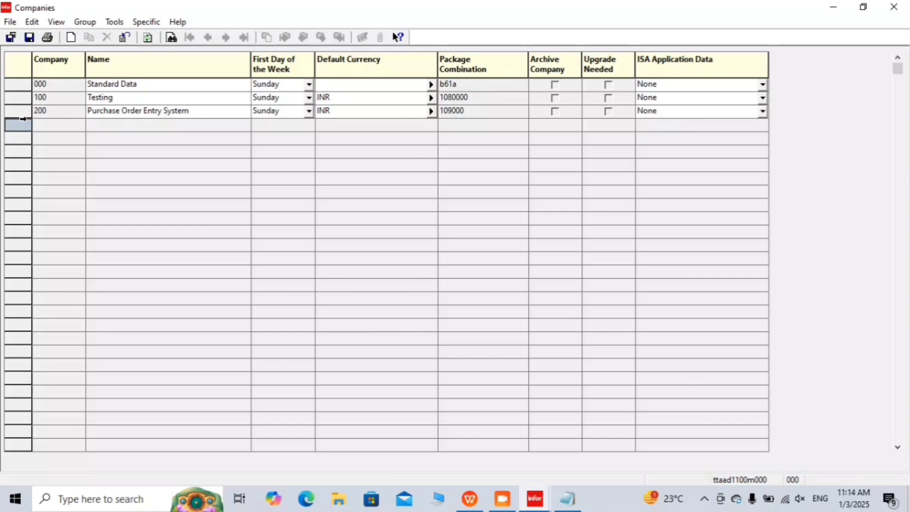
{"action": "left_click", "coordinate": [157, 24]}
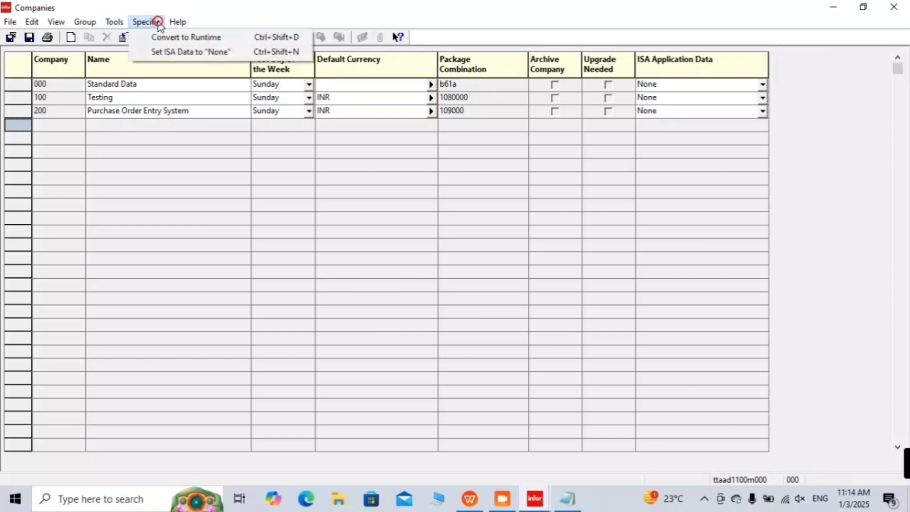
{"action": "left_click", "coordinate": [168, 38]}
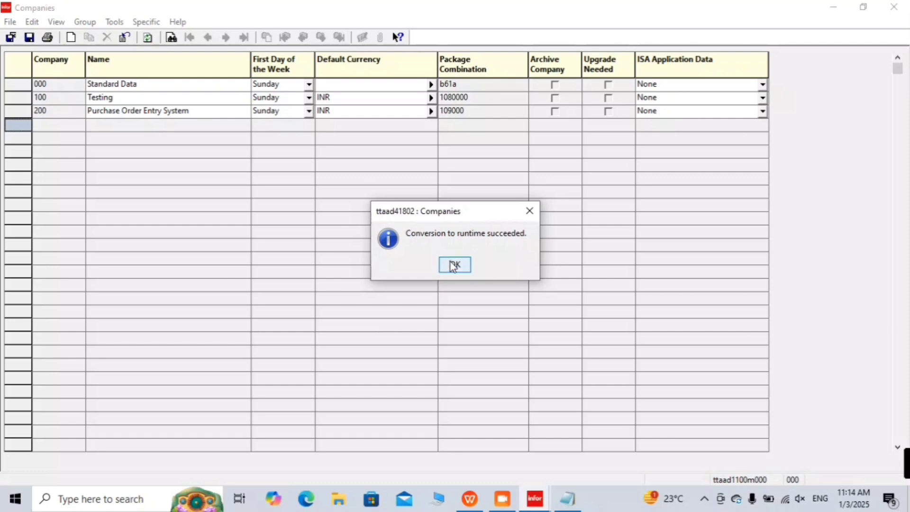
{"action": "left_click", "coordinate": [454, 264]}
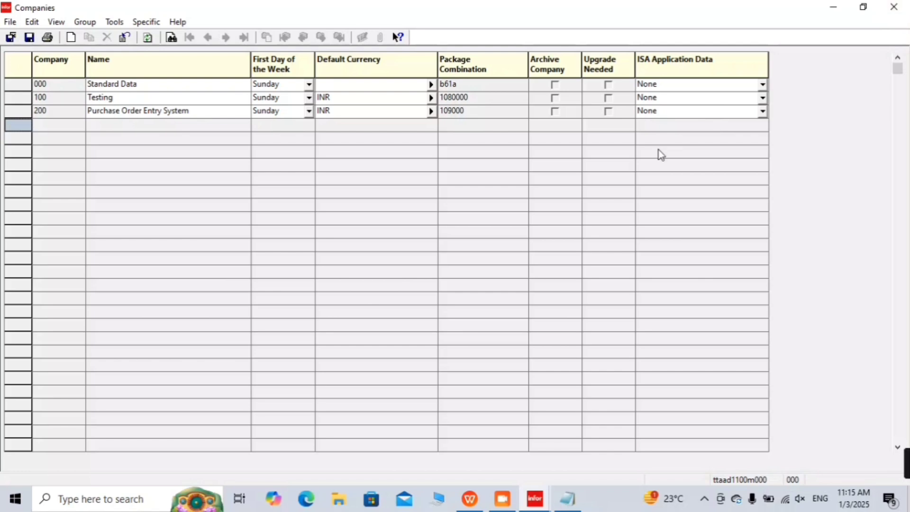
{"action": "key", "text": "Escape"}
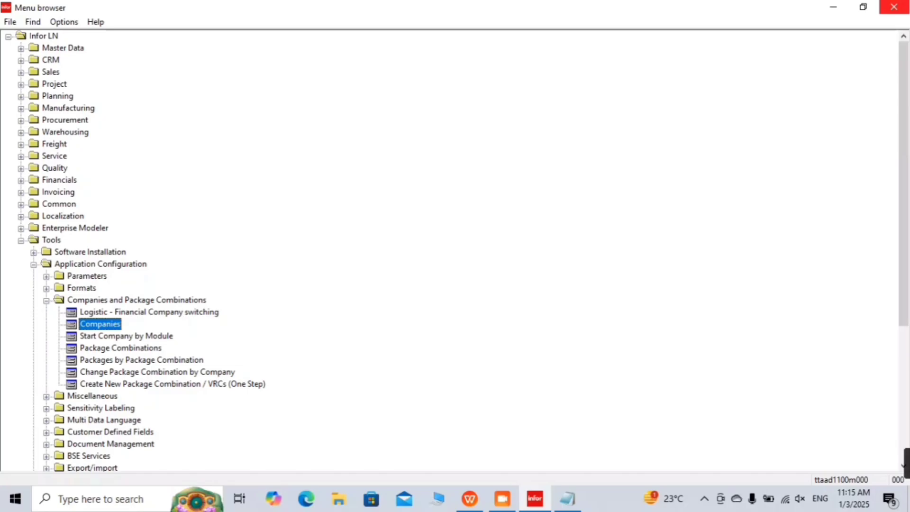
Step: Relaunch Infor LN from the infor_learning desktop icon, maximize it, and expand the Tools folder
{"action": "left_click", "coordinate": [894, 7]}
{"action": "double_click", "coordinate": [28, 180]}
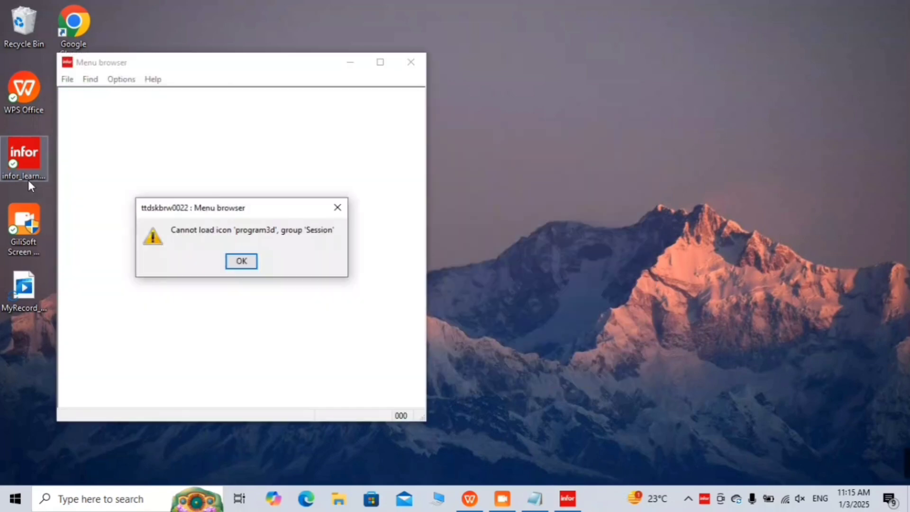
{"action": "key", "text": "Return"}
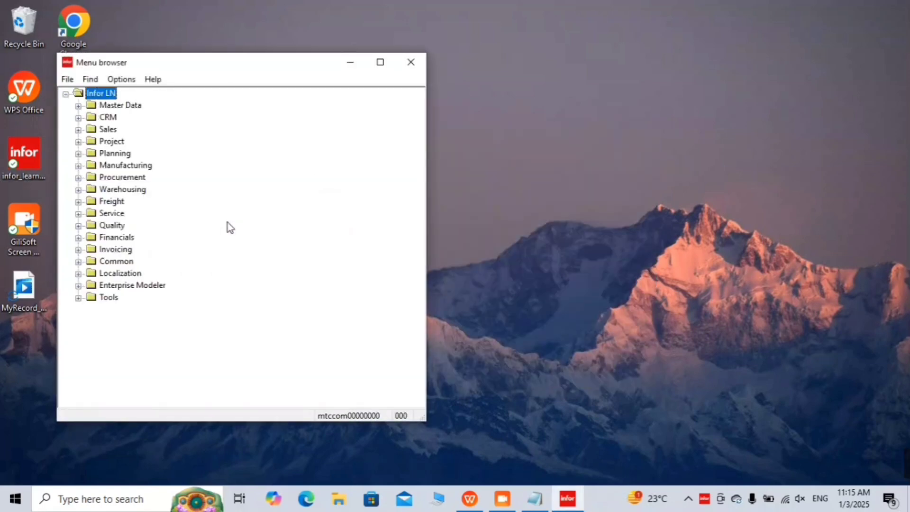
{"action": "left_click", "coordinate": [393, 57]}
{"action": "key", "text": "Down"}
{"action": "key", "text": "Down"}
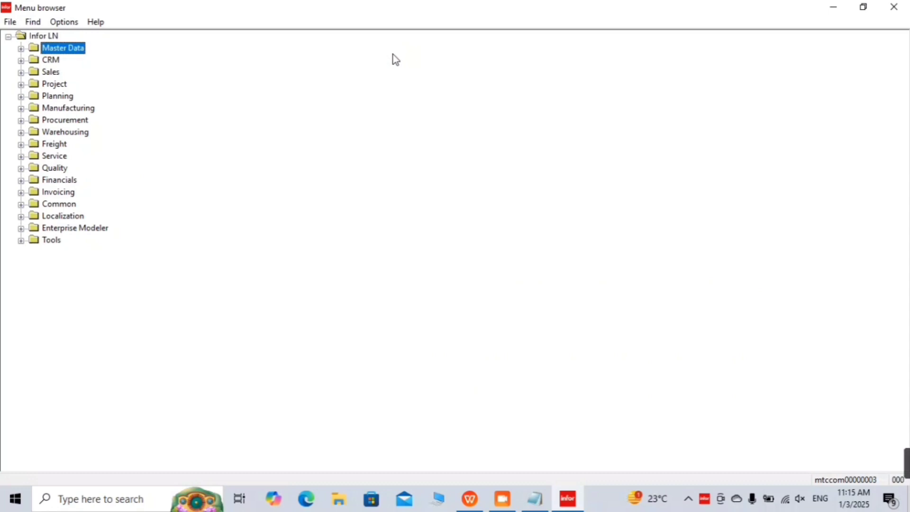
{"action": "key", "text": "Down"}
{"action": "key", "text": "Down"}
{"action": "key", "text": "Down"}
{"action": "key", "text": "Down"}
{"action": "key", "text": "Down"}
{"action": "key", "text": "Down"}
{"action": "key", "text": "Down"}
{"action": "key", "text": "Down"}
{"action": "key", "text": "Down"}
{"action": "key", "text": "Down"}
{"action": "key", "text": "Down"}
{"action": "key", "text": "Down"}
{"action": "key", "text": "Down"}
{"action": "key", "text": "Down"}
{"action": "key", "text": "Right"}
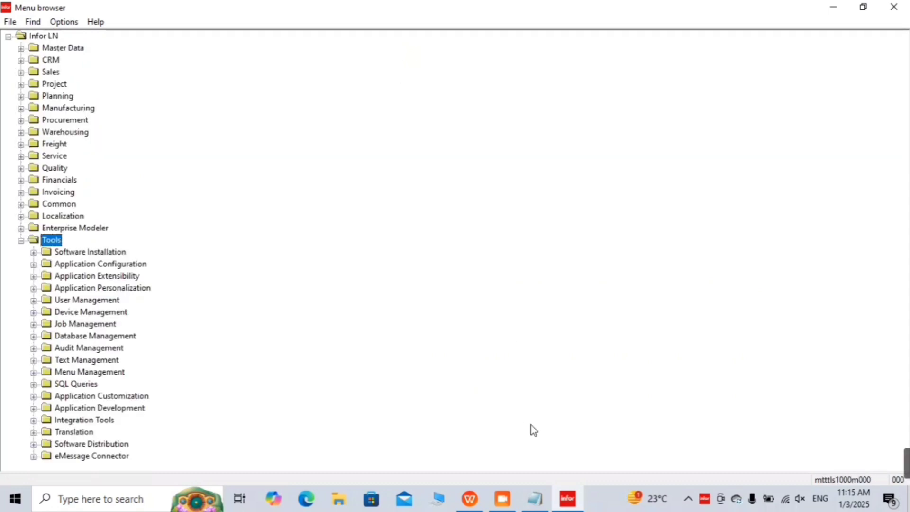
Step: Highlight the package-combination and company sections of the Notepad notes, then minimize Notepad
{"action": "left_click", "coordinate": [547, 503]}
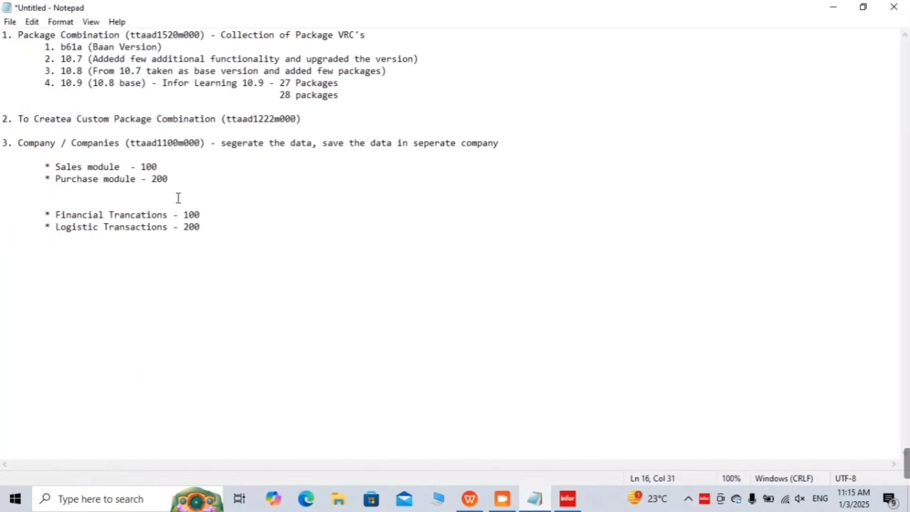
{"action": "left_click_drag", "start_coordinate": [7, 35], "coordinate": [105, 59]}
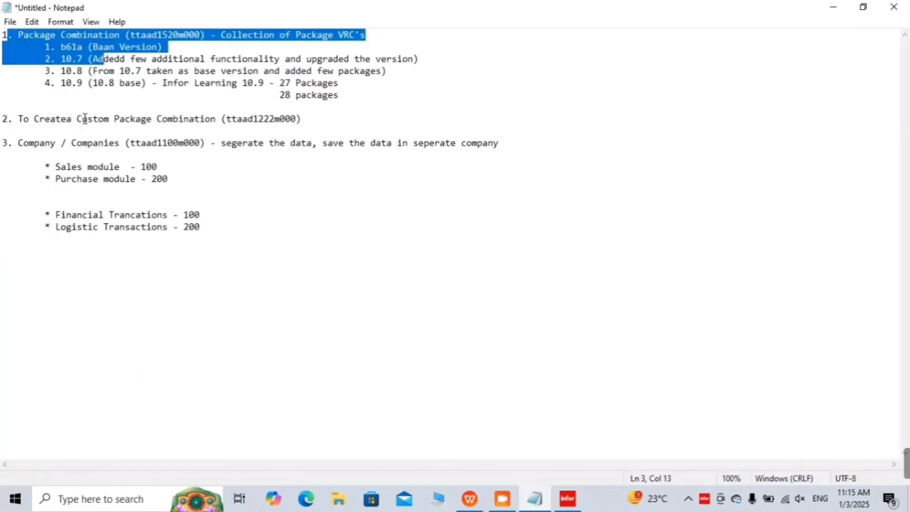
{"action": "left_click_drag", "start_coordinate": [77, 118], "coordinate": [200, 137]}
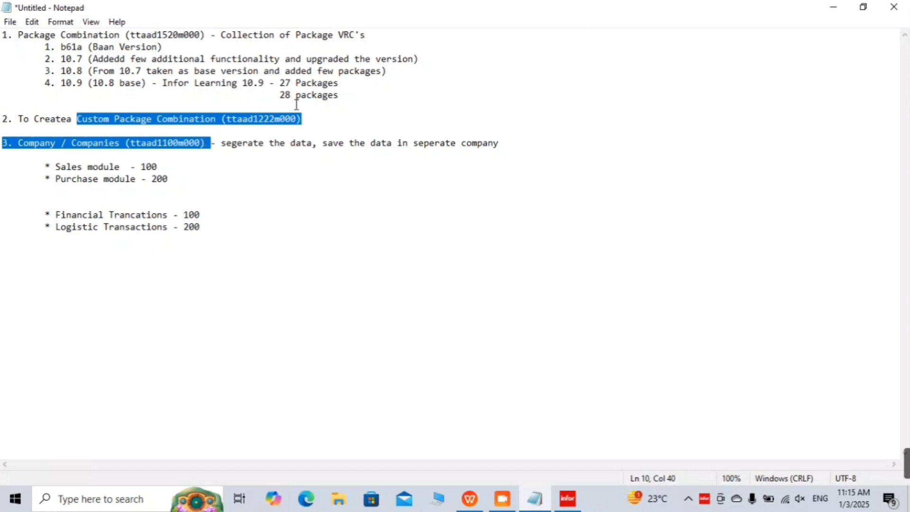
{"action": "left_click", "coordinate": [312, 114]}
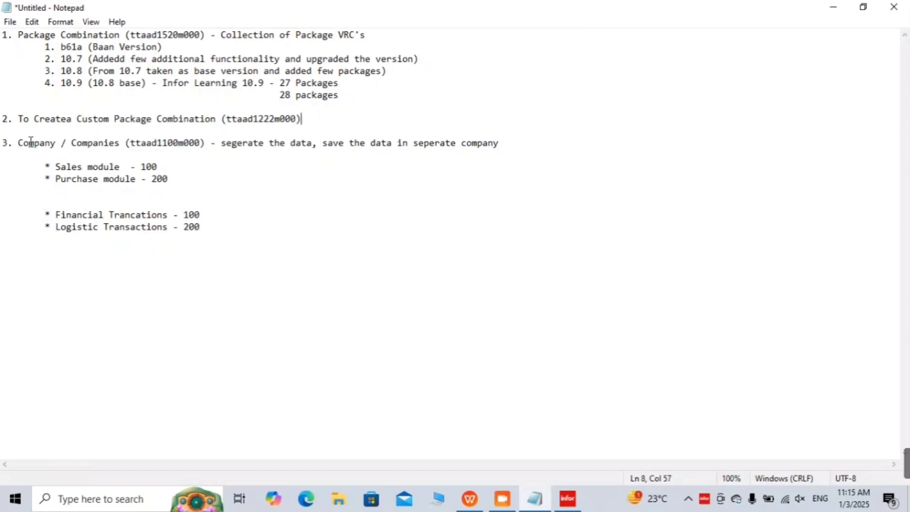
{"action": "left_click_drag", "start_coordinate": [18, 141], "coordinate": [180, 172]}
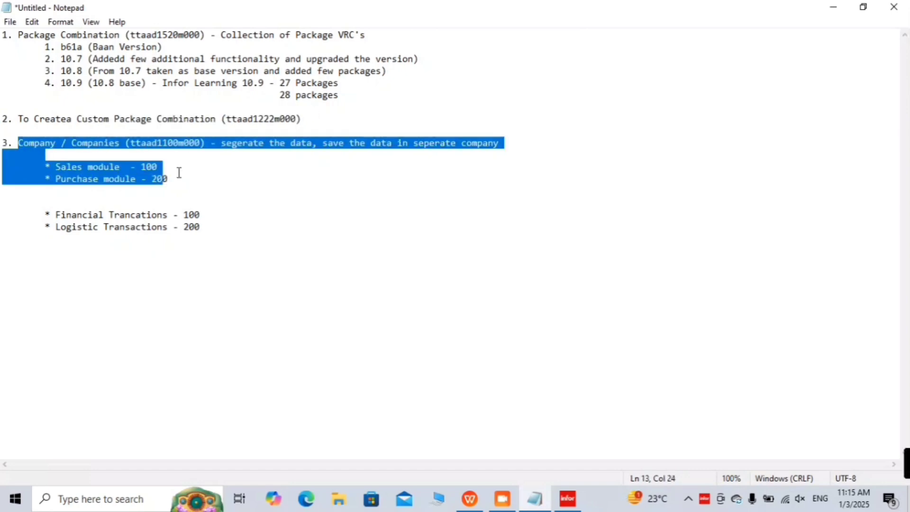
{"action": "left_click", "coordinate": [836, 5]}
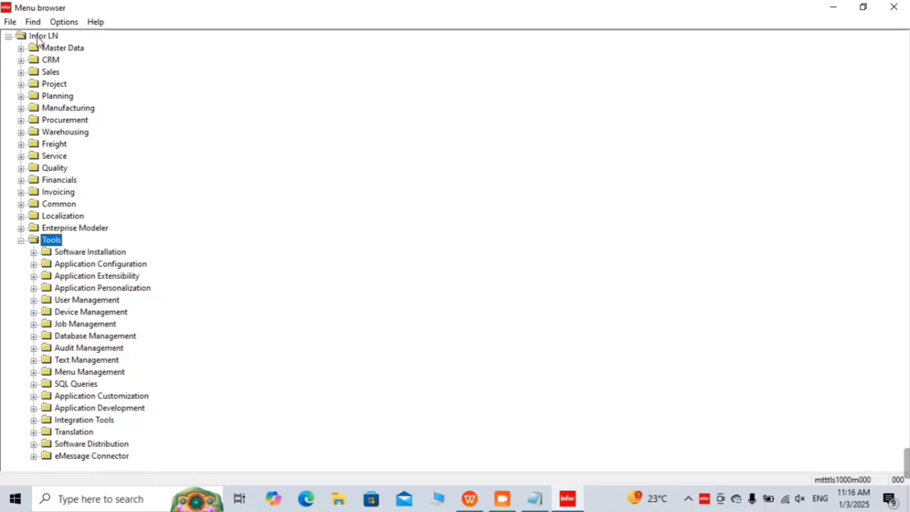
Step: Switch the current company to 200, Purchase Order Entry System, via Options > Change Company
{"action": "left_click", "coordinate": [59, 28]}
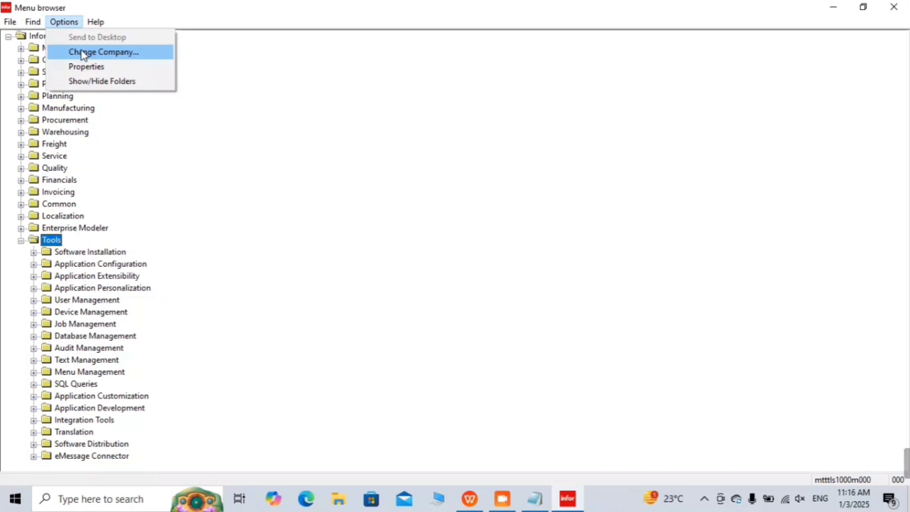
{"action": "left_click", "coordinate": [229, 144]}
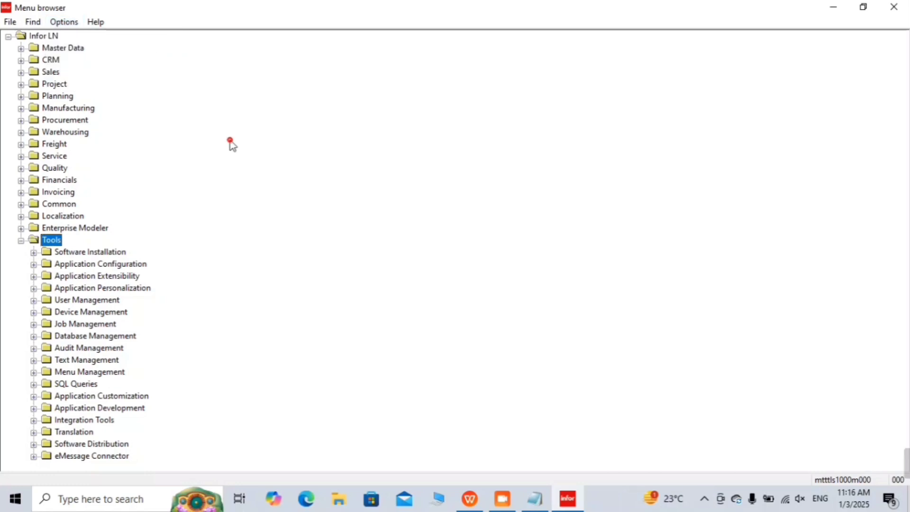
{"action": "left_click", "coordinate": [66, 25]}
{"action": "left_click", "coordinate": [90, 52]}
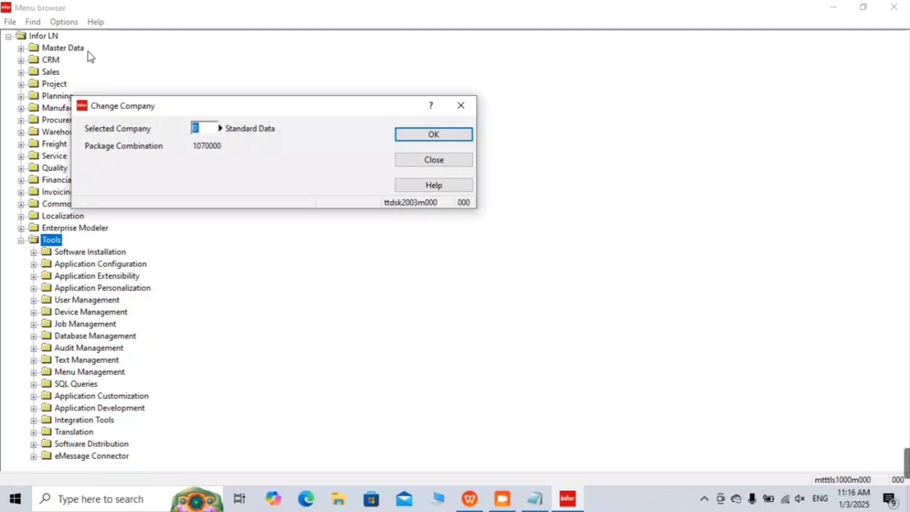
{"action": "type", "text": "200"}
{"action": "left_click", "coordinate": [220, 128]}
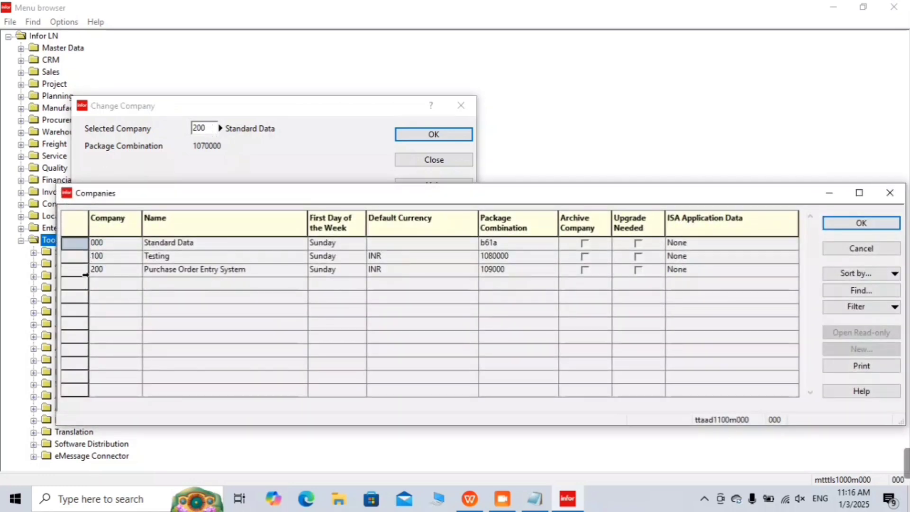
{"action": "left_click", "coordinate": [75, 270]}
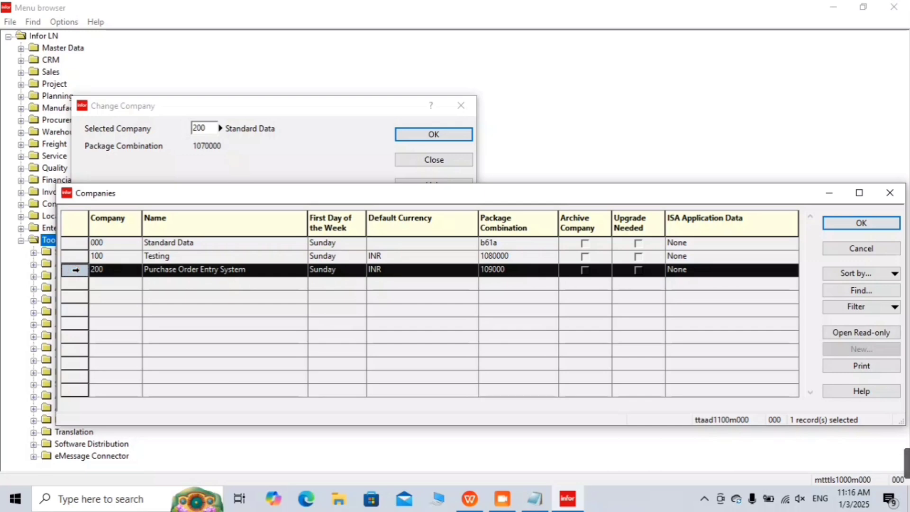
{"action": "left_click", "coordinate": [878, 220]}
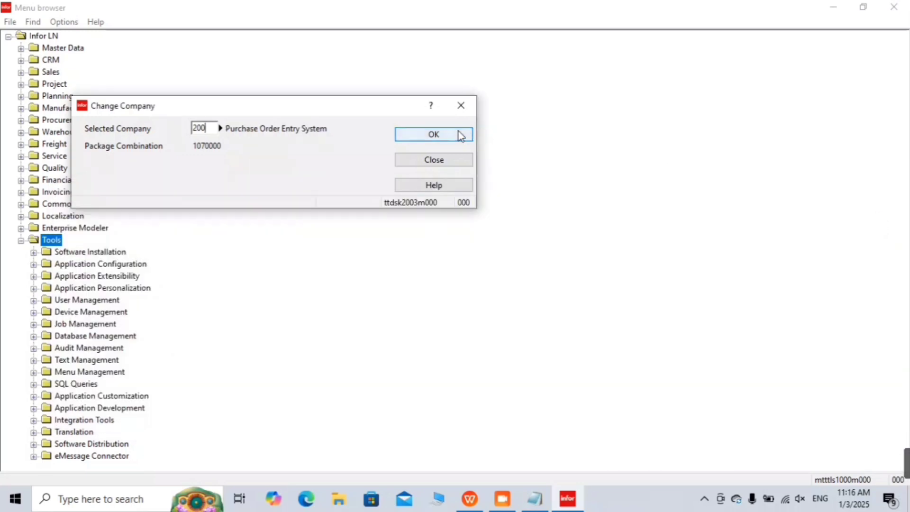
{"action": "left_click", "coordinate": [459, 134]}
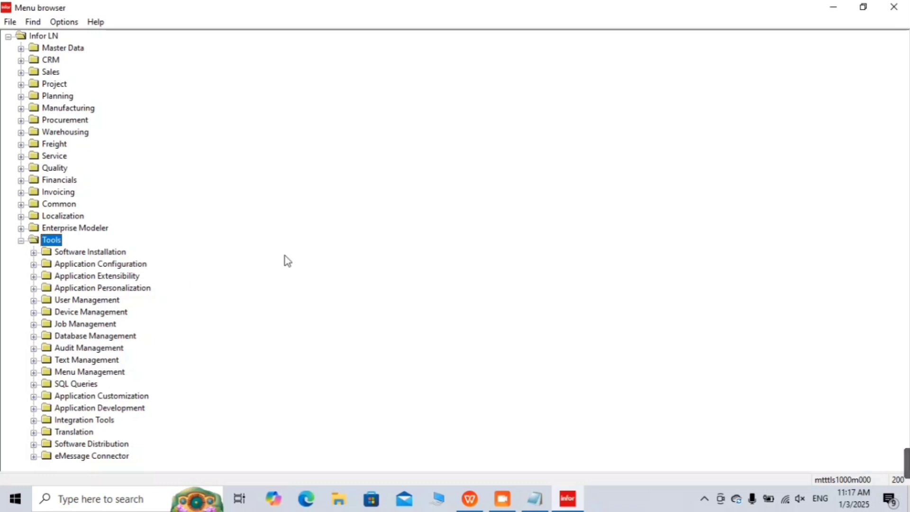
Step: Expand Application Development under Tools and move to Packages and Modules
{"action": "key", "text": "Down"}
{"action": "key", "text": "Down"}
{"action": "key", "text": "Down"}
{"action": "key", "text": "Down"}
{"action": "key", "text": "Down"}
{"action": "key", "text": "Down"}
{"action": "key", "text": "Down"}
{"action": "key", "text": "Down"}
{"action": "key", "text": "Down"}
{"action": "key", "text": "Down"}
{"action": "key", "text": "Down"}
{"action": "key", "text": "Down"}
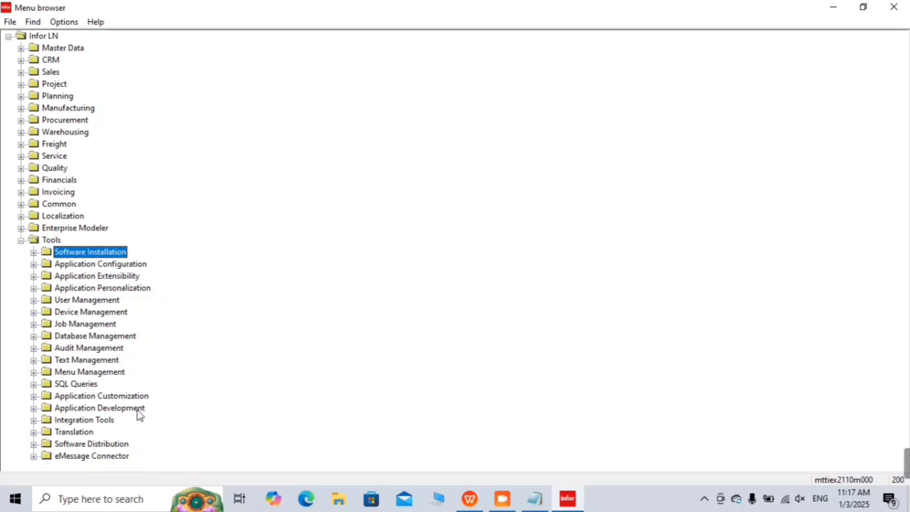
{"action": "key", "text": "Down"}
{"action": "key", "text": "Down"}
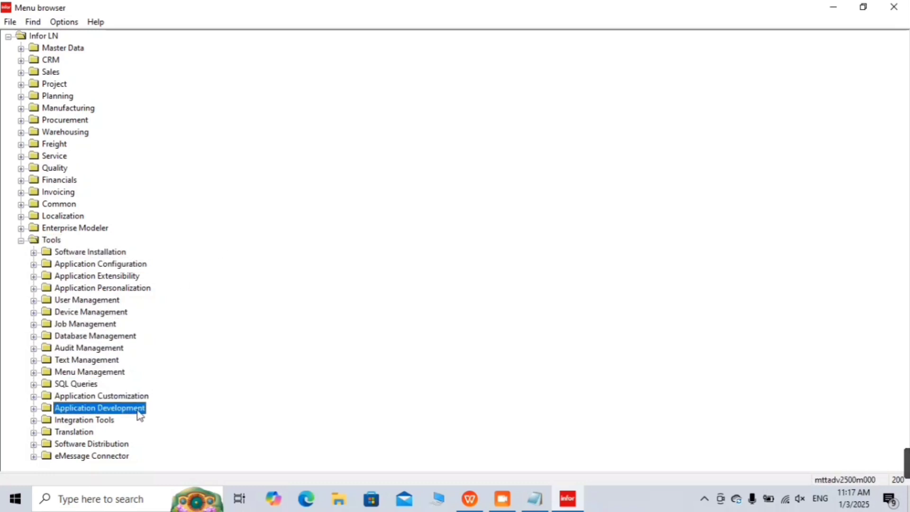
{"action": "key", "text": "Right"}
{"action": "key", "text": "Down"}
{"action": "key", "text": "Down"}
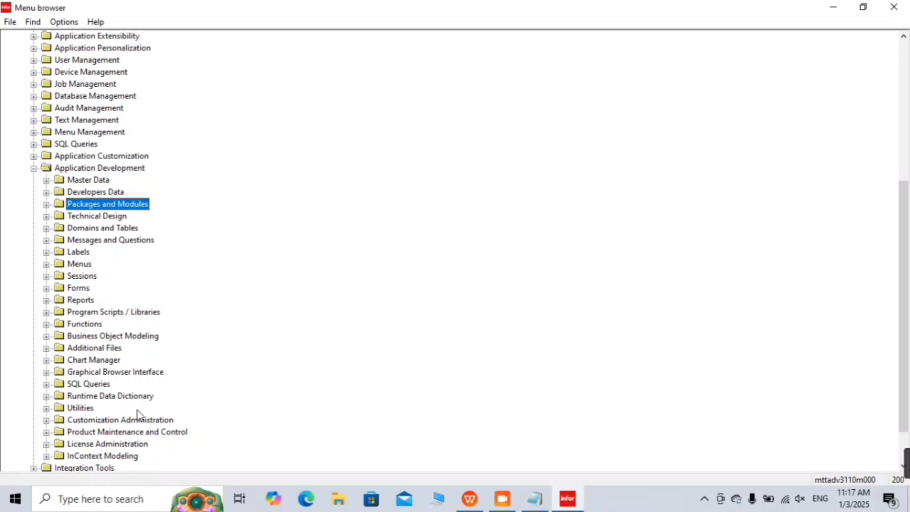
Step: Expand Packages and Modules, select the Packages session, and switch back to Notepad
{"action": "key", "text": "Right"}
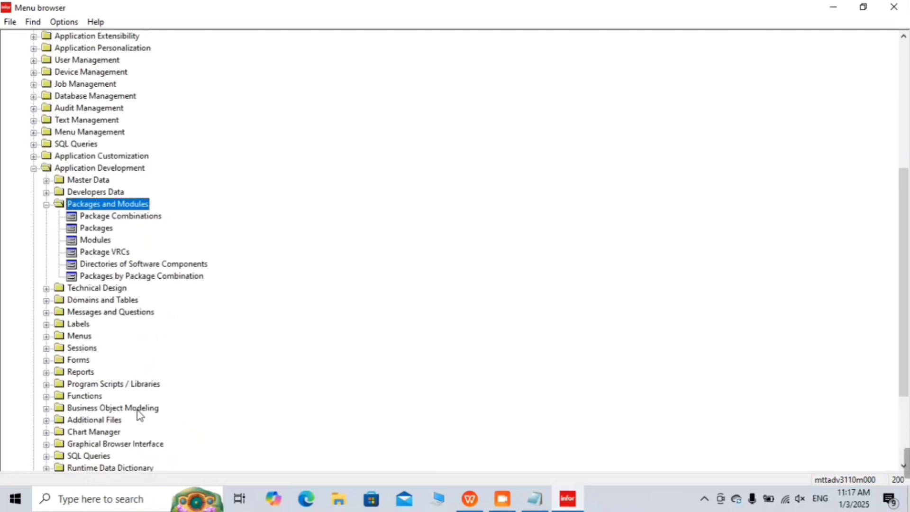
{"action": "key", "text": "Down"}
{"action": "key", "text": "Down"}
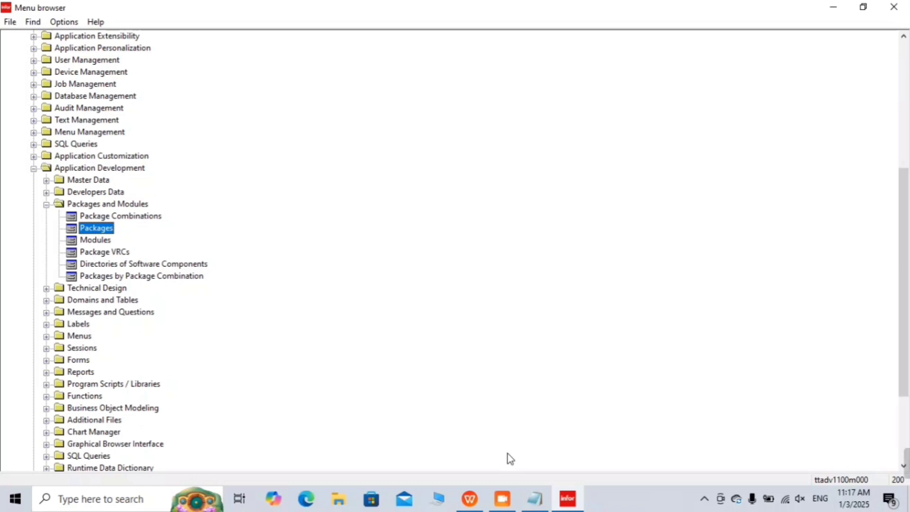
{"action": "left_click", "coordinate": [535, 500]}
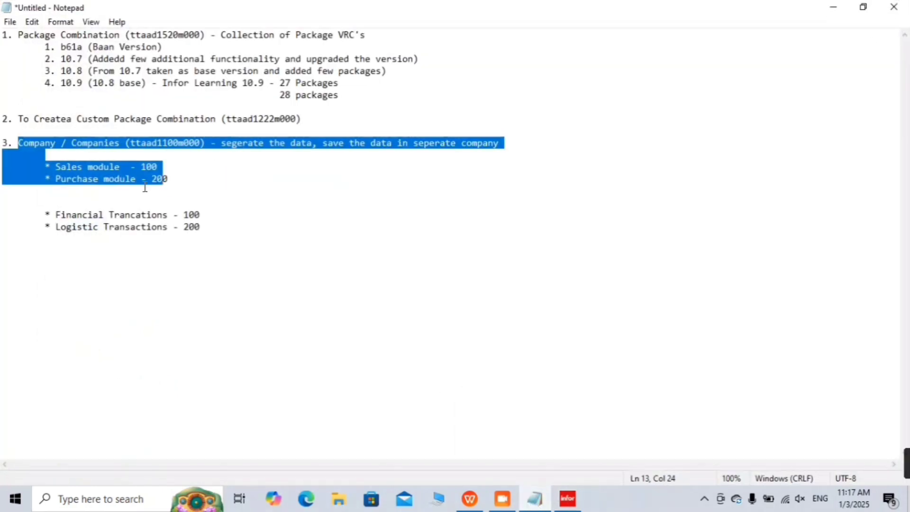
Step: Add a new note line '4. Package (ttadv1100m000) -' at the end of the notes
{"action": "left_click", "coordinate": [217, 223]}
{"action": "key", "text": "Return"}
{"action": "key", "text": "Return"}
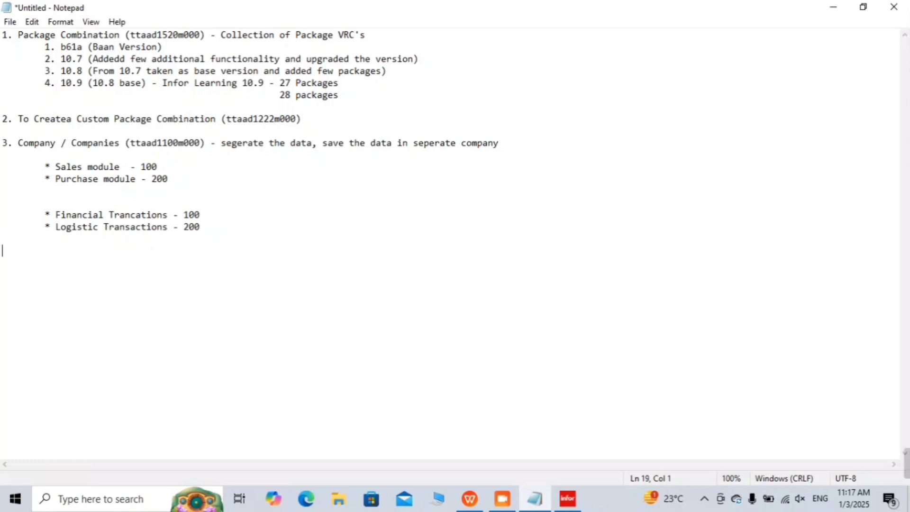
{"action": "type", "text": "4. Packages"}
{"action": "key", "text": "BackSpace"}
{"action": "key", "text": "BackSpace"}
{"action": "type", "text": "-"}
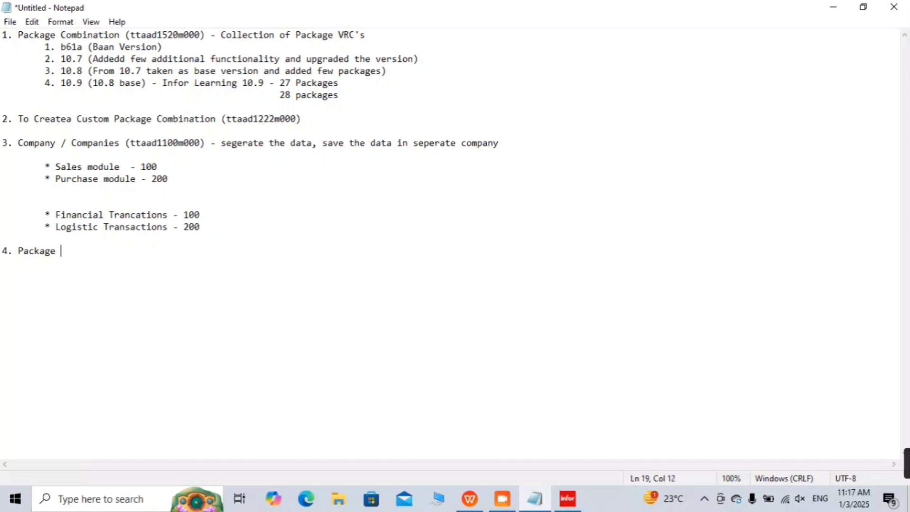
{"action": "key", "text": "BackSpace"}
{"action": "key", "text": "BackSpace"}
{"action": "type", "text": "("}
{"action": "type", "text": "ttaa"}
{"action": "key", "text": "BackSpace"}
{"action": "type", "text": "dv"}
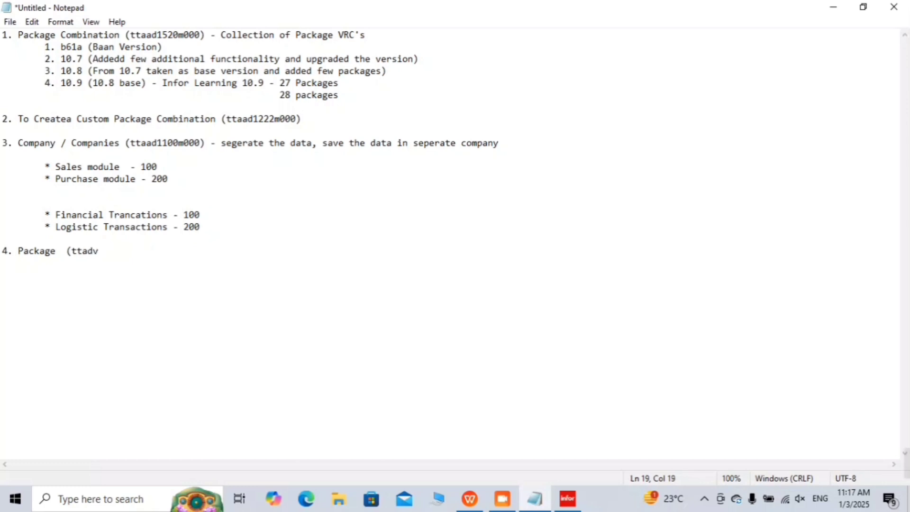
{"action": "type", "text": "1100m00"}
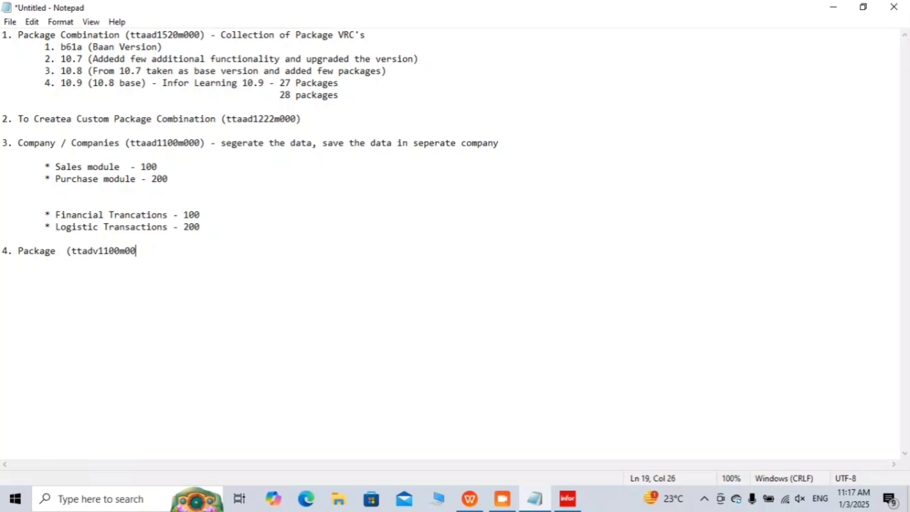
{"action": "type", "text": "0) -"}
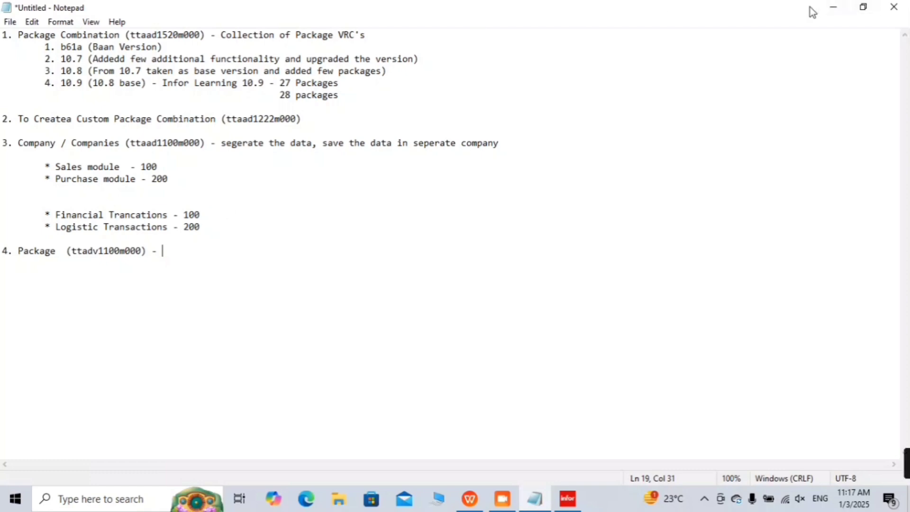
Step: Open the Packages session, scroll the package list down to wh Warehousing, then return to Notepad
{"action": "left_click", "coordinate": [832, 7]}
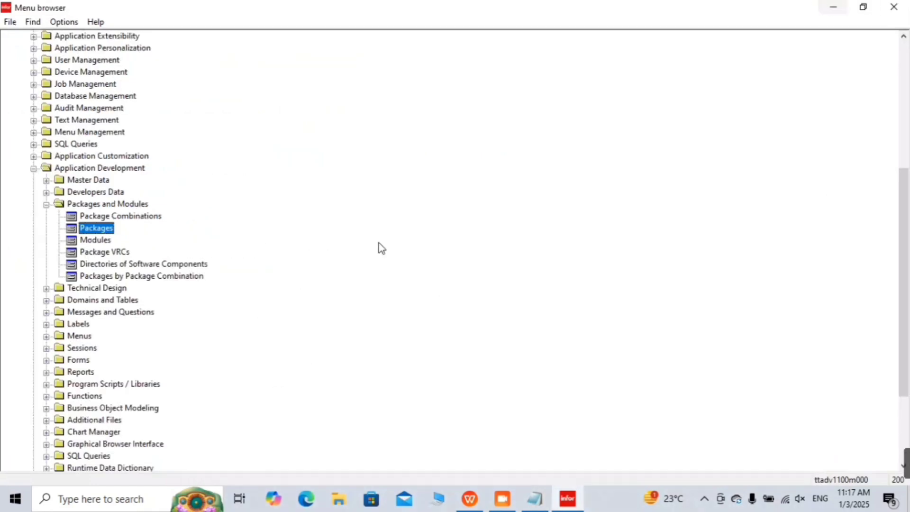
{"action": "double_click", "coordinate": [105, 230]}
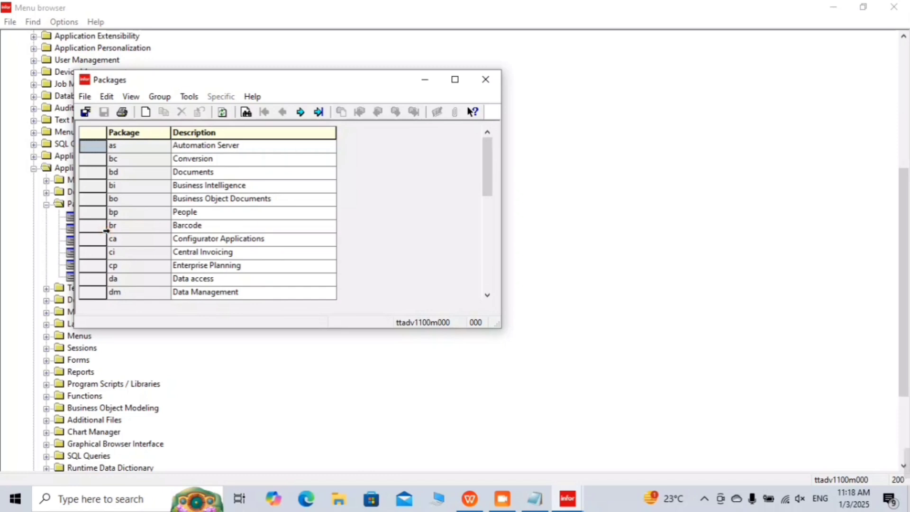
{"action": "scroll", "coordinate": [105, 230], "scroll_direction": "down", "scroll_amount": 8}
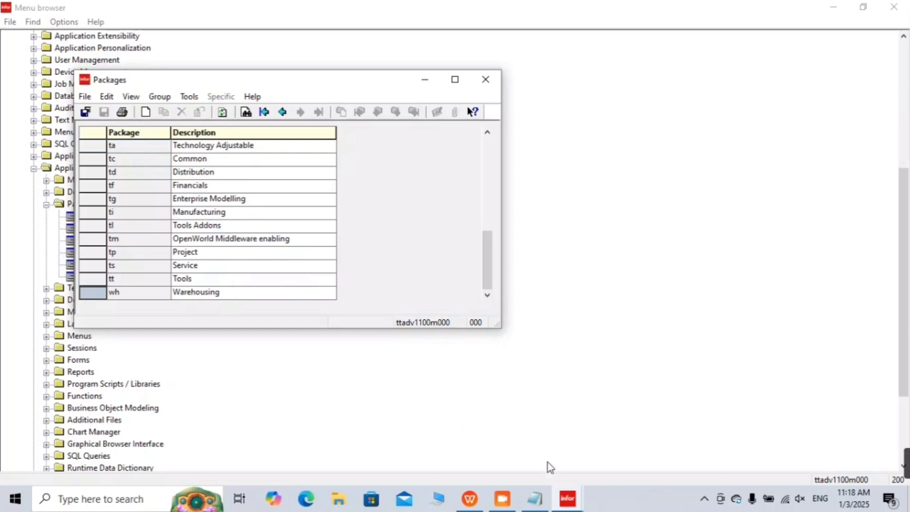
{"action": "left_click", "coordinate": [540, 505]}
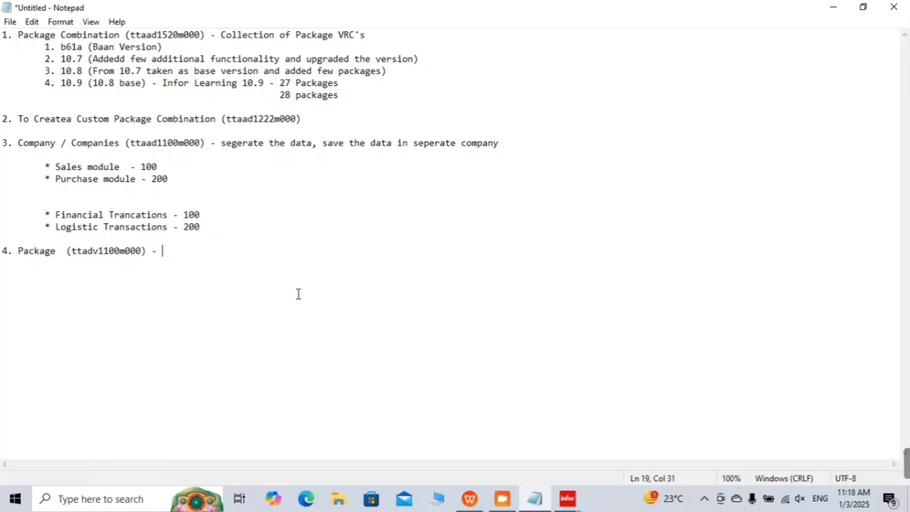
Step: Complete item 4's description as 'Giving name to the custom application'
{"action": "type", "text": "Gaving"}
{"action": "key", "text": "BackSpace"}
{"action": "key", "text": "BackSpace"}
{"action": "key", "text": "BackSpace"}
{"action": "key", "text": "BackSpace"}
{"action": "key", "text": "BackSpace"}
{"action": "key", "text": "BackSpace"}
{"action": "type", "text": "iving name to the "}
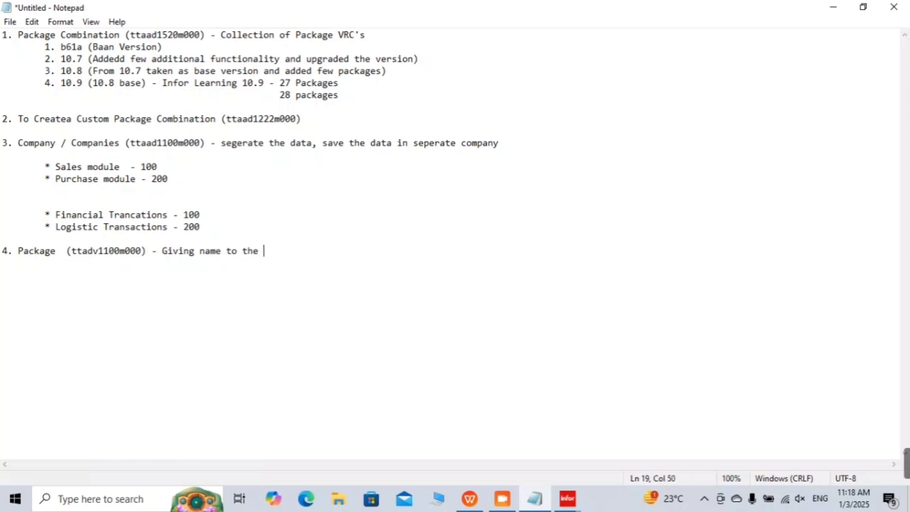
{"action": "type", "text": "custom application"}
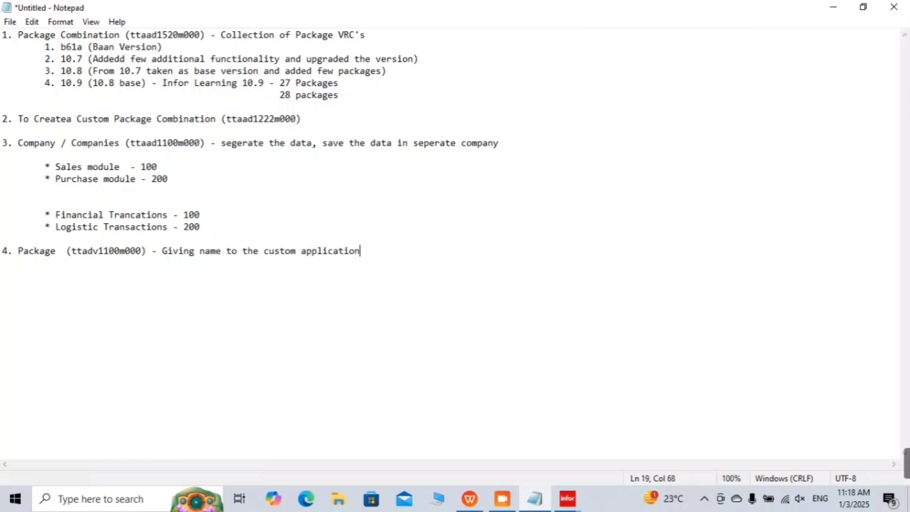
{"action": "type", "text": "s"}
{"action": "key", "text": "BackSpace"}
{"action": "left_click", "coordinate": [56, 250]}
{"action": "type", "text": "s"}
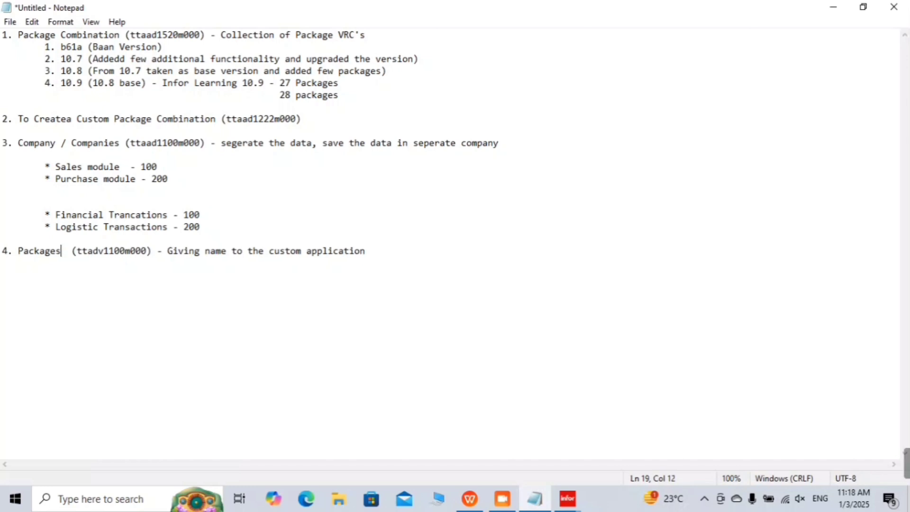
{"action": "left_click", "coordinate": [410, 242]}
Step: Add an indented line 'Basic Rules - 2 Characters Only while defining' under item 4
{"action": "left_click", "coordinate": [368, 252]}
{"action": "key", "text": "Return"}
{"action": "key", "text": "Tab"}
{"action": "type", "text": "Baiic R"}
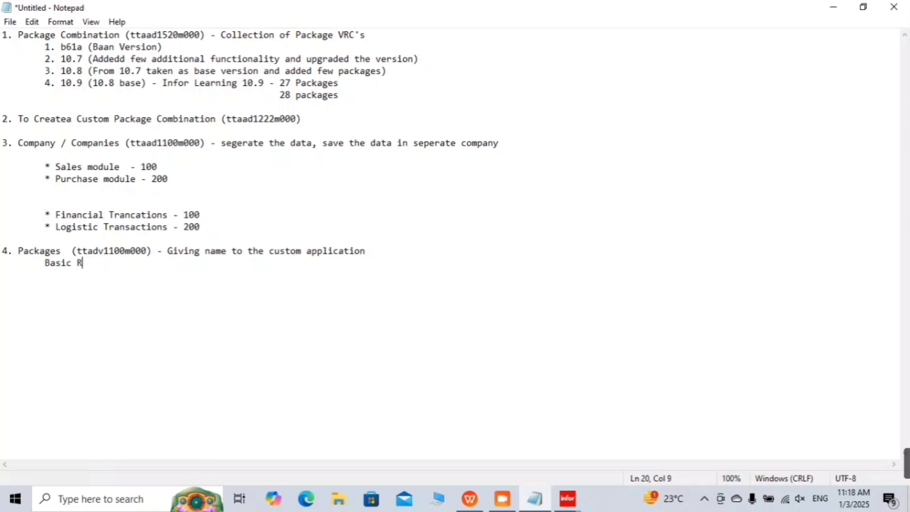
{"action": "type", "text": "ules - "}
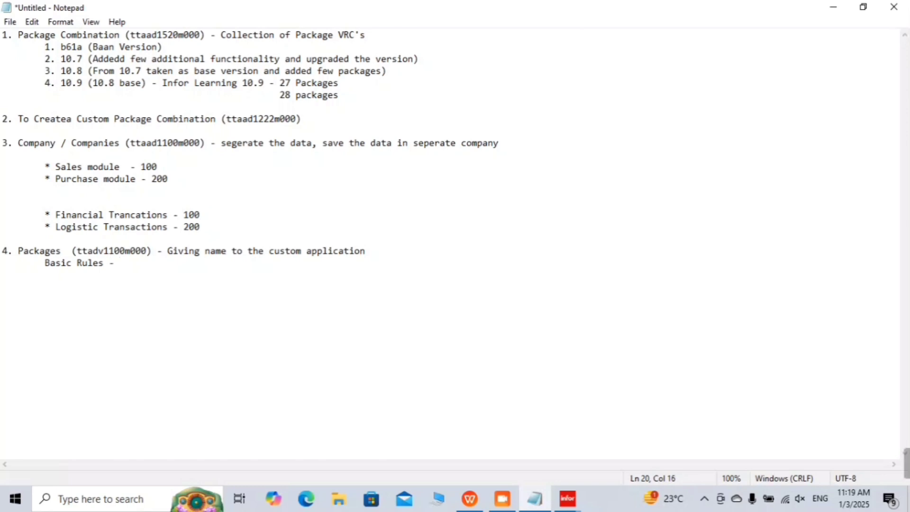
{"action": "type", "text": "2 Char"}
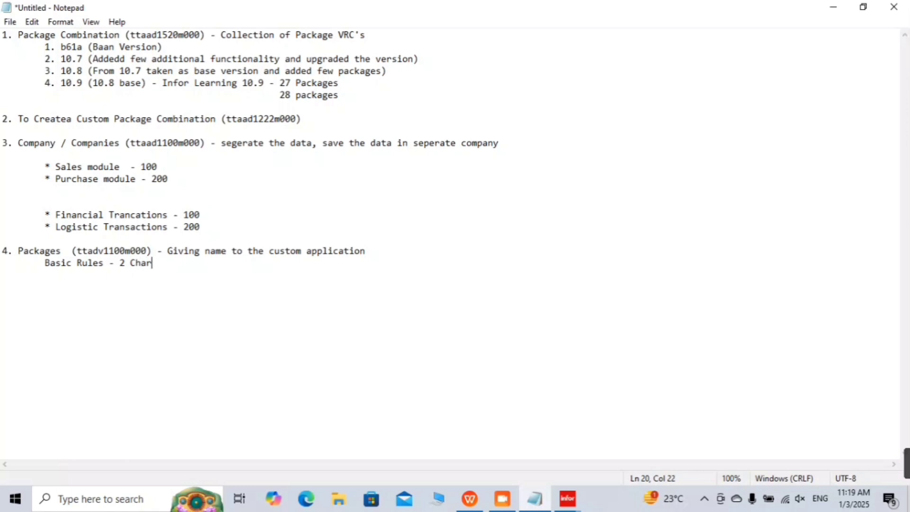
{"action": "type", "text": "acters "}
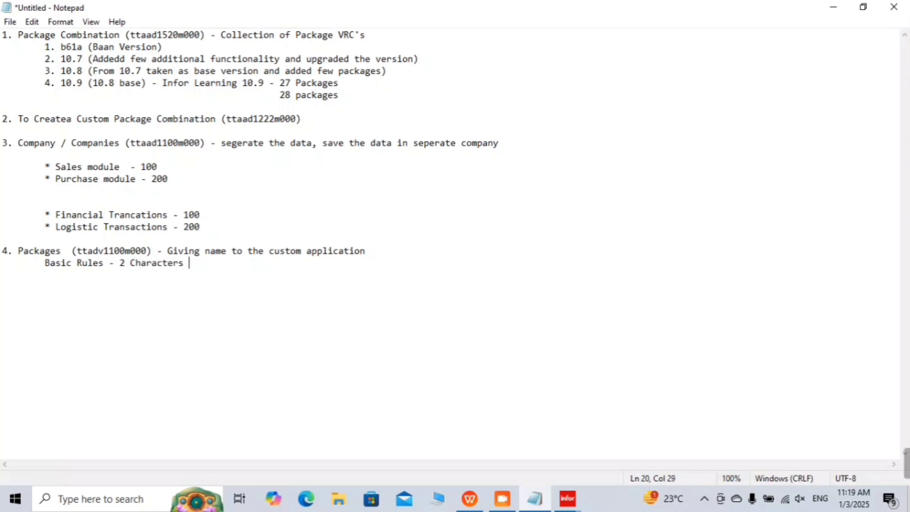
{"action": "type", "text": "Only while"}
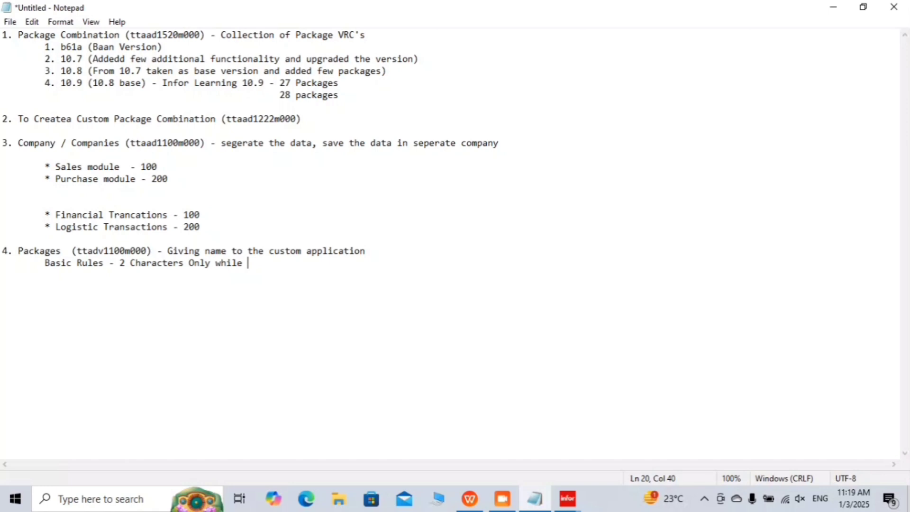
{"action": "key", "text": "BackSpace"}
{"action": "type", "text": "d"}
{"action": "key", "text": "BackSpace"}
{"action": "type", "text": "defining"}
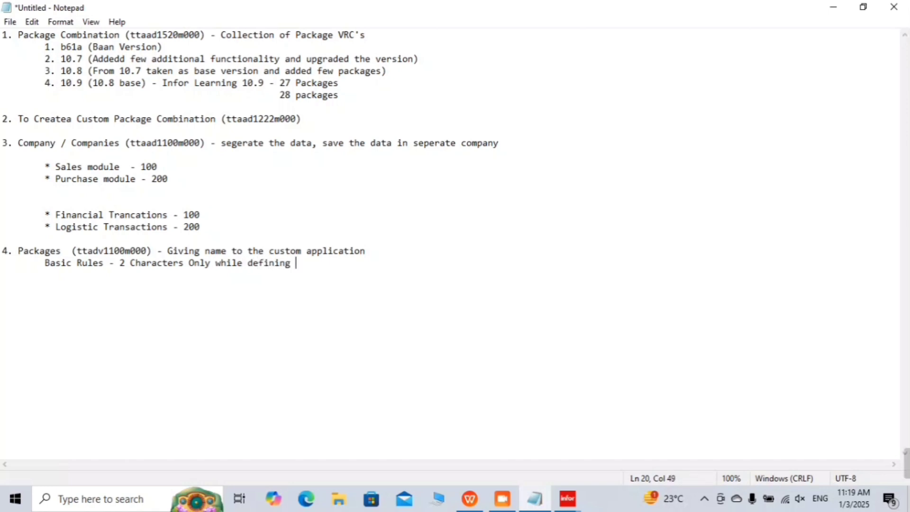
Step: Make the Basic Rules line an indented '*' bullet, then minimize Notepad
{"action": "mouse_move", "coordinate": [45, 263]}
{"action": "left_mouse_down"}
{"action": "mouse_move", "coordinate": [136, 264]}
{"action": "mouse_move", "coordinate": [100, 272]}
{"action": "mouse_move", "coordinate": [43, 263]}
{"action": "left_mouse_up"}
{"action": "key", "text": "Home"}
{"action": "key", "text": "Right"}
{"action": "key", "text": "Tab"}
{"action": "key", "text": "BackSpace"}
{"action": "type", "text": "*"}
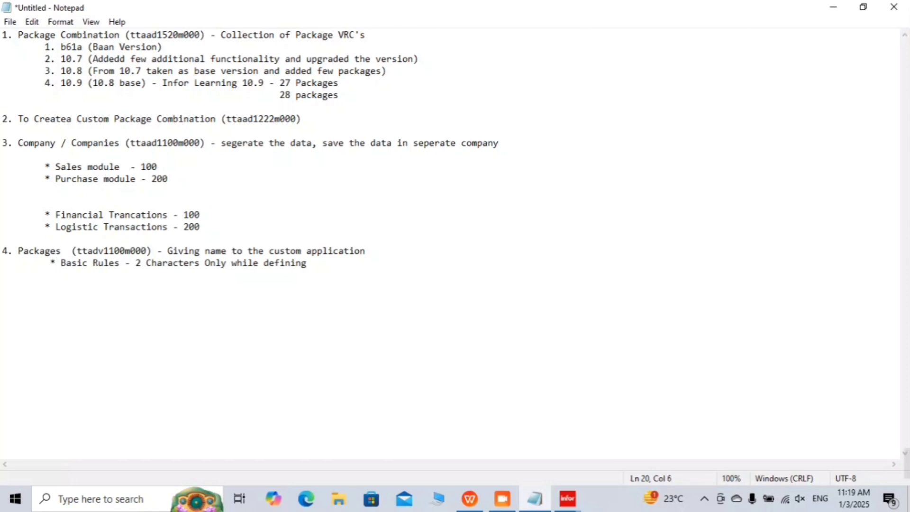
{"action": "key", "text": "Left"}
{"action": "key", "text": "Left"}
{"action": "key", "text": "Return"}
{"action": "key", "text": "Tab"}
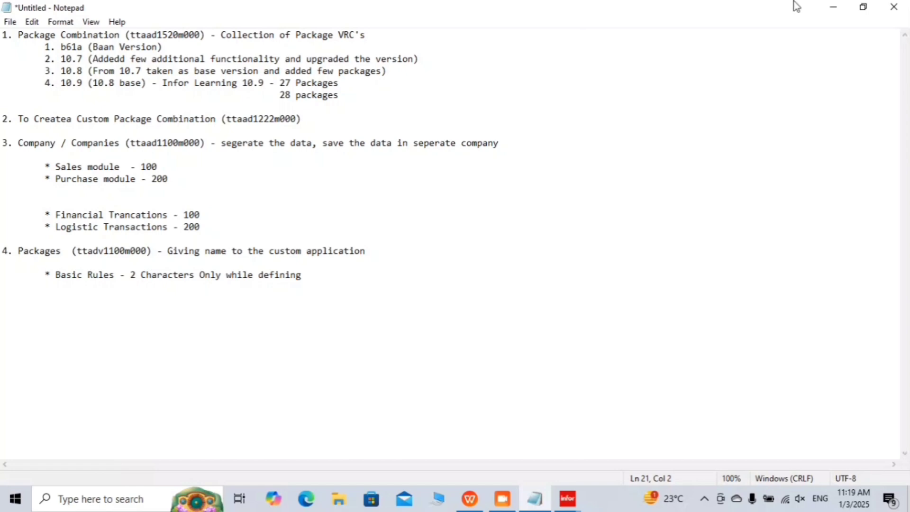
{"action": "left_click", "coordinate": [842, 6]}
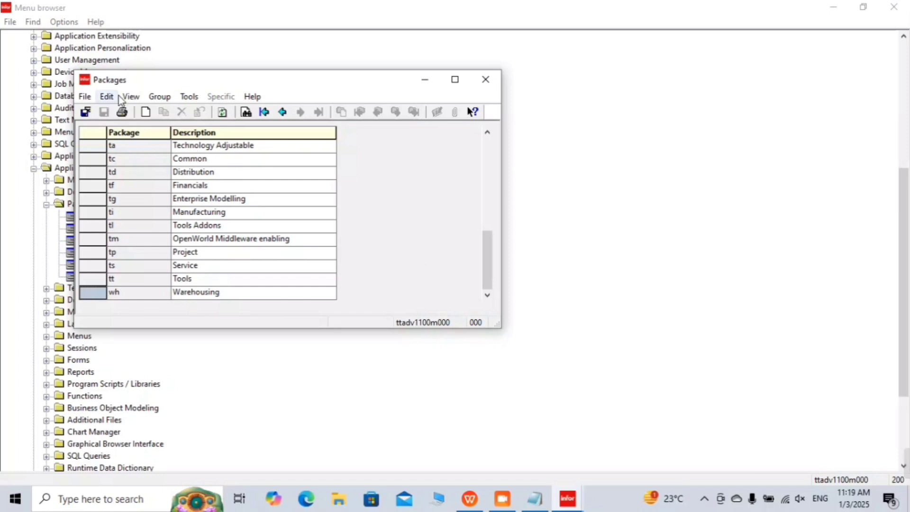
Step: Create package 'il' described as 'Purchase Order Entry System', save it, and close the session
{"action": "left_click", "coordinate": [146, 113]}
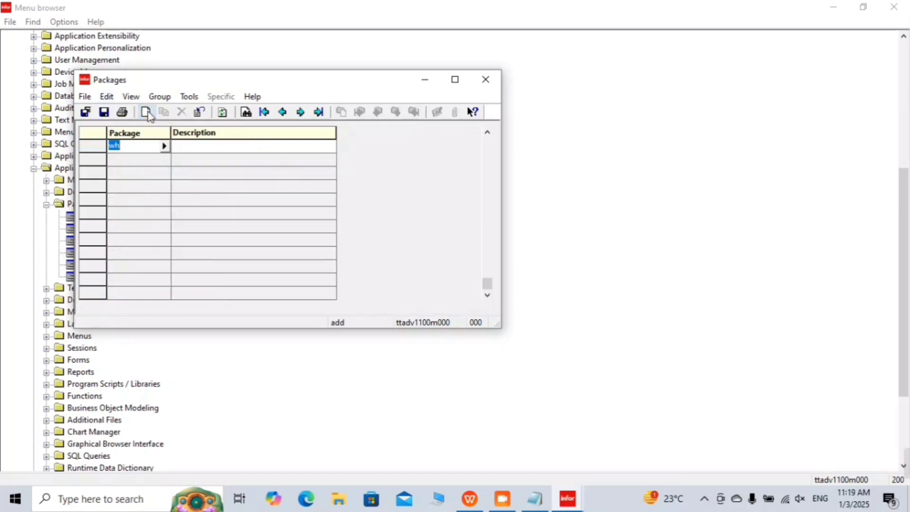
{"action": "type", "text": "il"}
{"action": "key", "text": "Tab"}
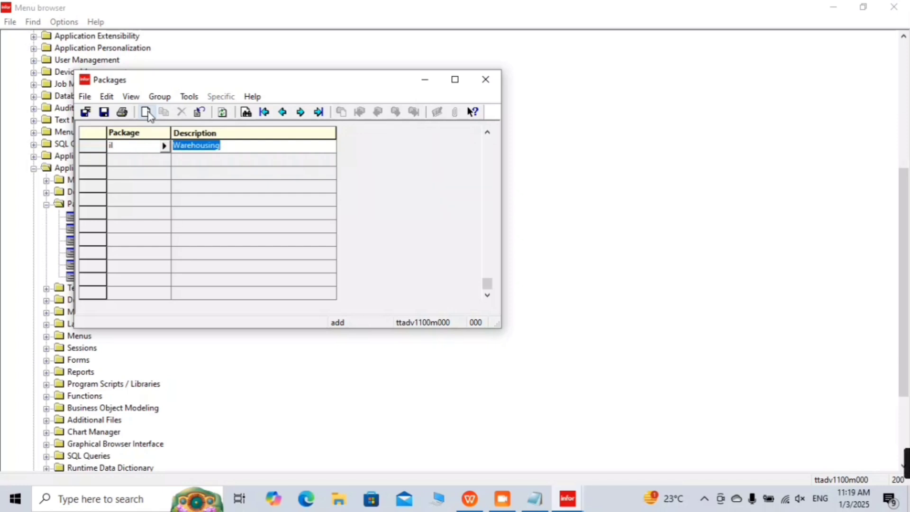
{"action": "type", "text": "P"}
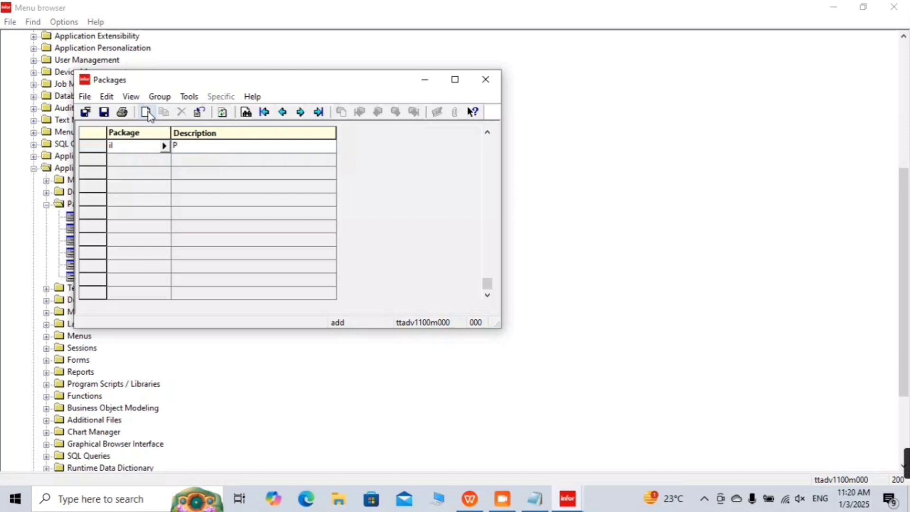
{"action": "type", "text": "urchase Order Entry Sys"}
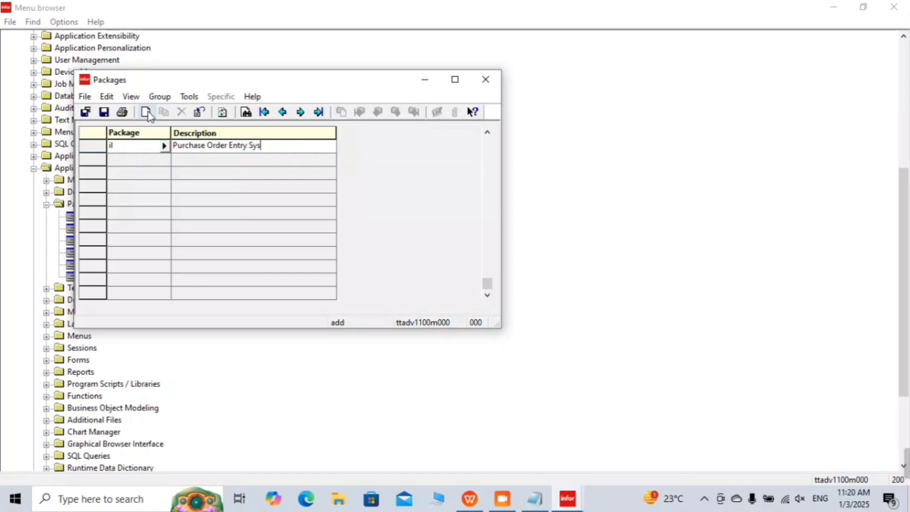
{"action": "type", "text": "tem"}
{"action": "left_click", "coordinate": [105, 113]}
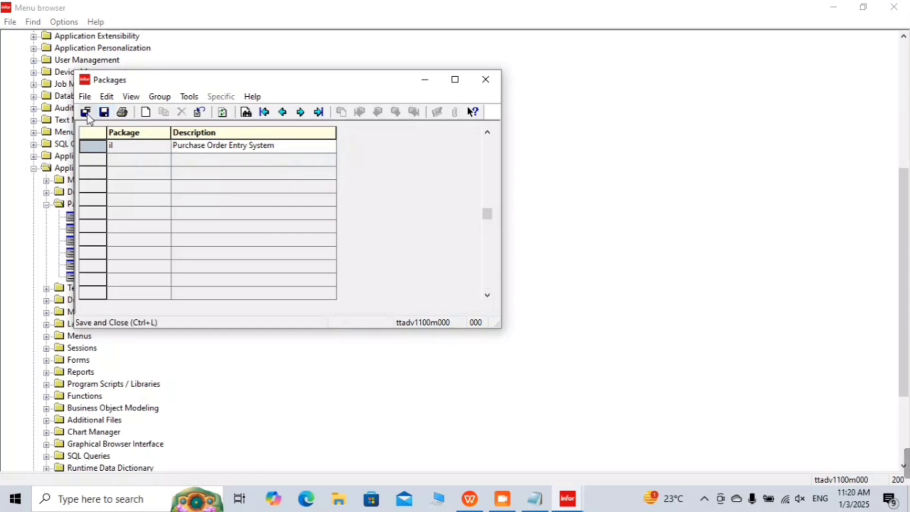
{"action": "left_click", "coordinate": [87, 116]}
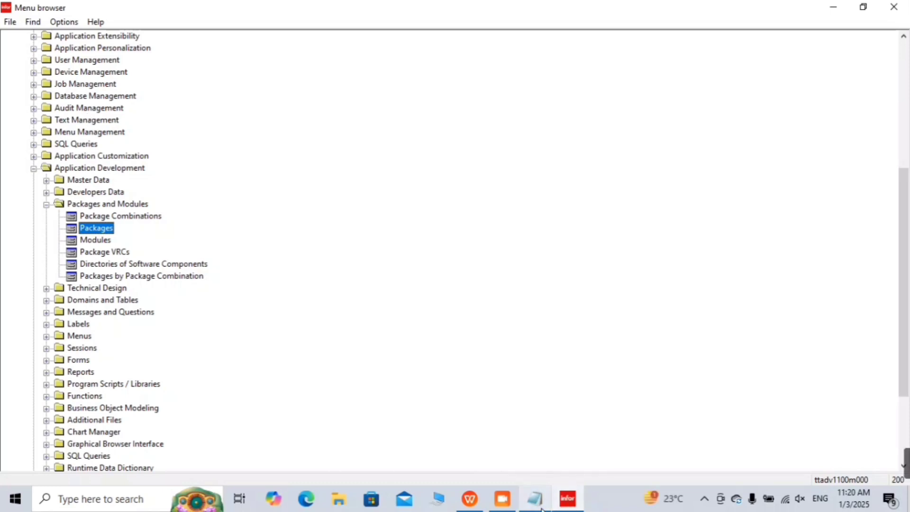
{"action": "mouse_move", "coordinate": [542, 508]}
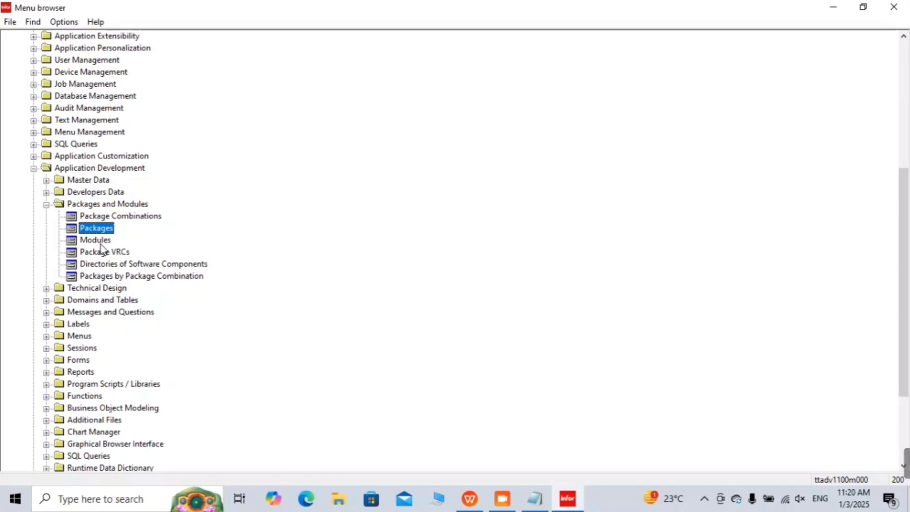
Step: Back in Notepad, add item '6. Modules (ttadv1101m000) -' below the Basic Rules bullet
{"action": "left_click", "coordinate": [543, 505]}
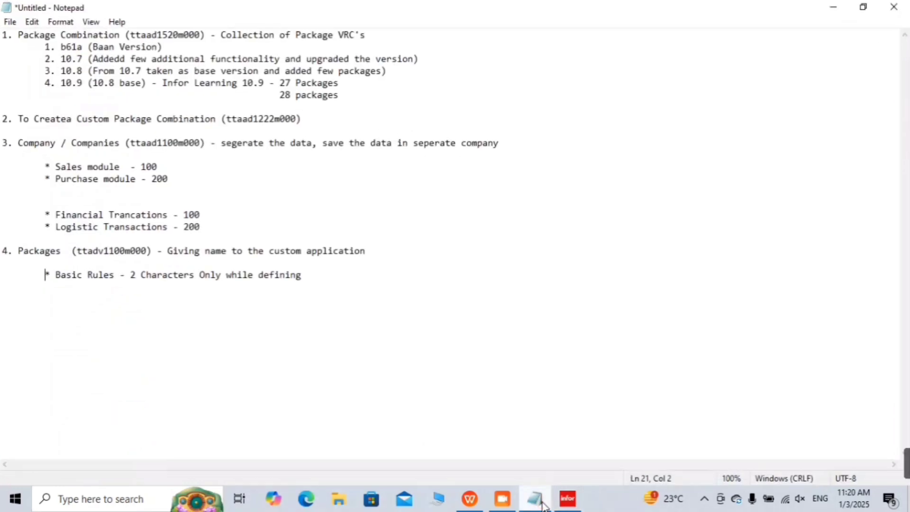
{"action": "left_click", "coordinate": [386, 302]}
{"action": "key", "text": "Return"}
{"action": "key", "text": "Return"}
{"action": "type", "text": "6. Mod"}
{"action": "type", "text": "ule"}
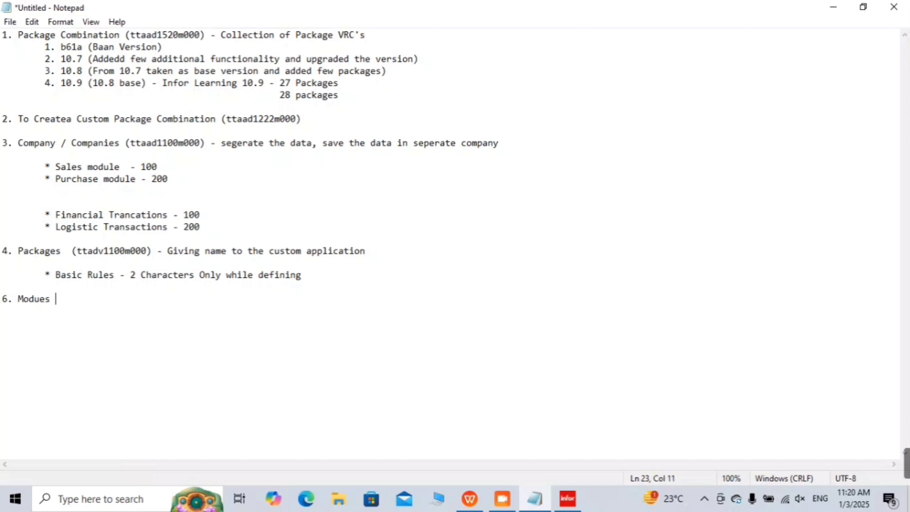
{"action": "key", "text": "BackSpace"}
{"action": "key", "text": "BackSpace"}
{"action": "key", "text": "BackSpace"}
{"action": "type", "text": "les (tta"}
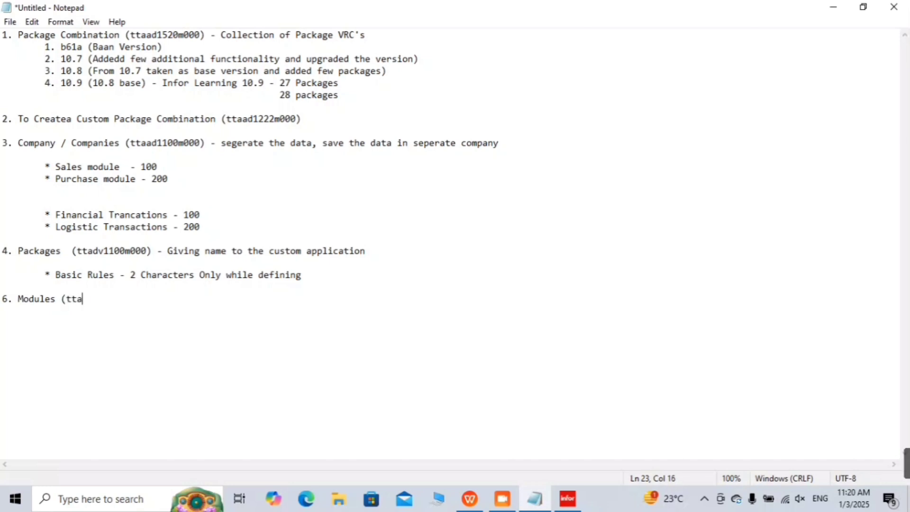
{"action": "type", "text": "dv1101"}
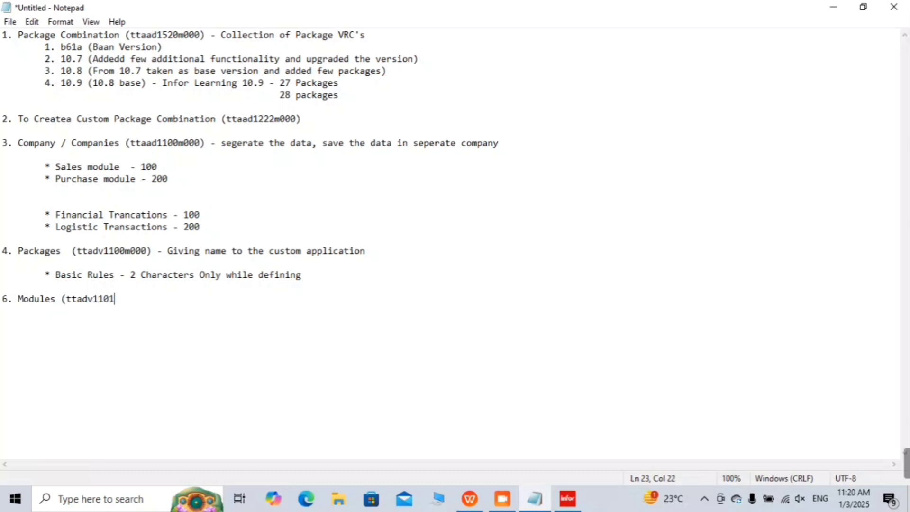
{"action": "type", "text": "m000)"}
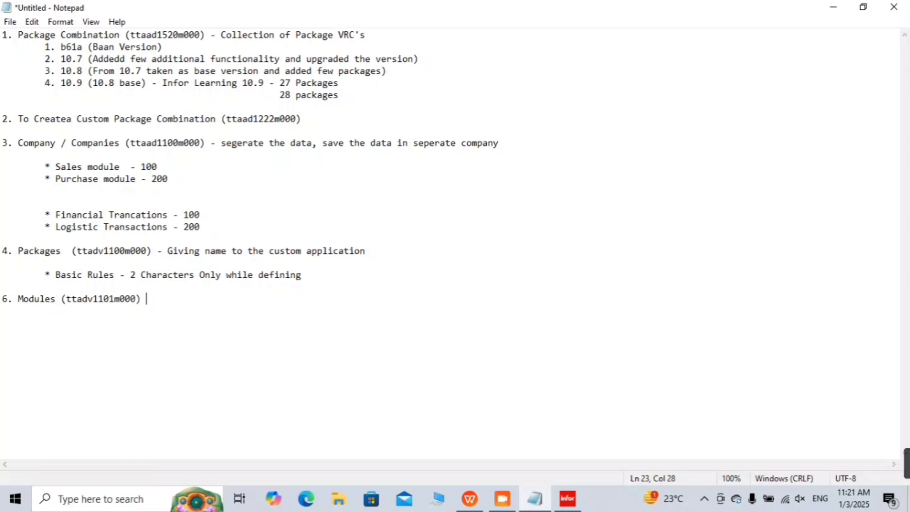
{"action": "type", "text": "-"}
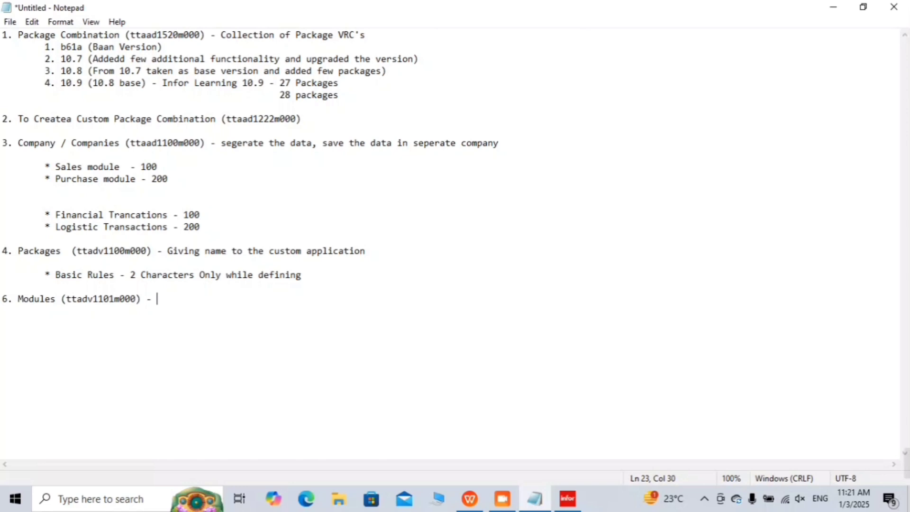
Step: Finish item 6 with 'To divide the functionality of PO (Purchase Order) based on data' and start an indented line below
{"action": "type", "text": "To divide the "}
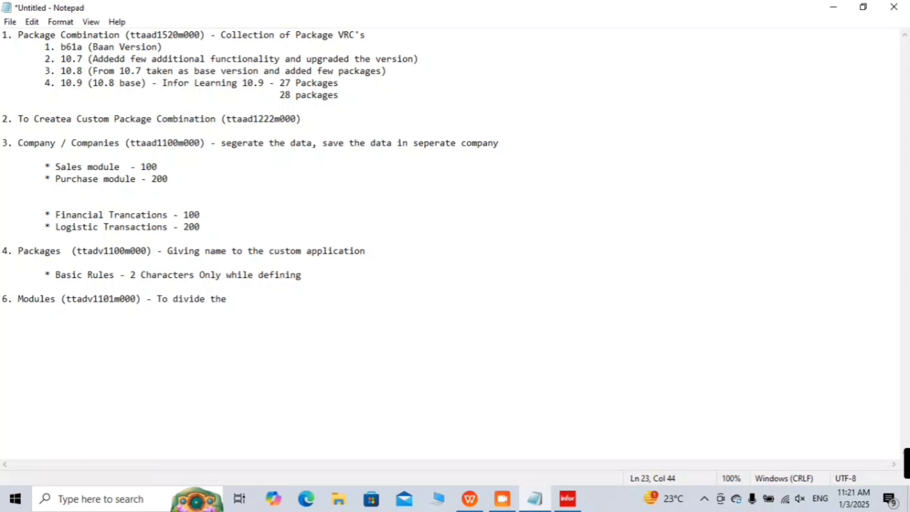
{"action": "type", "text": "functi"}
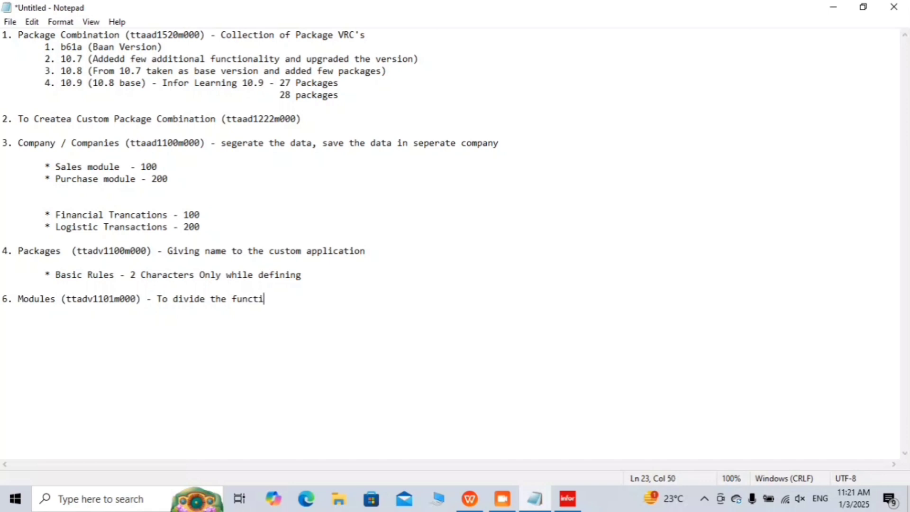
{"action": "type", "text": "onality PO"}
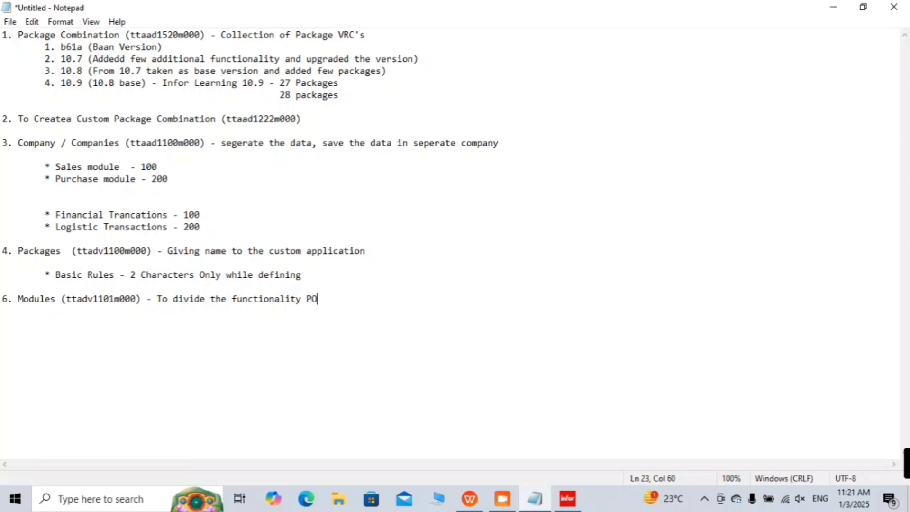
{"action": "type", "text": " (Purchase Order"}
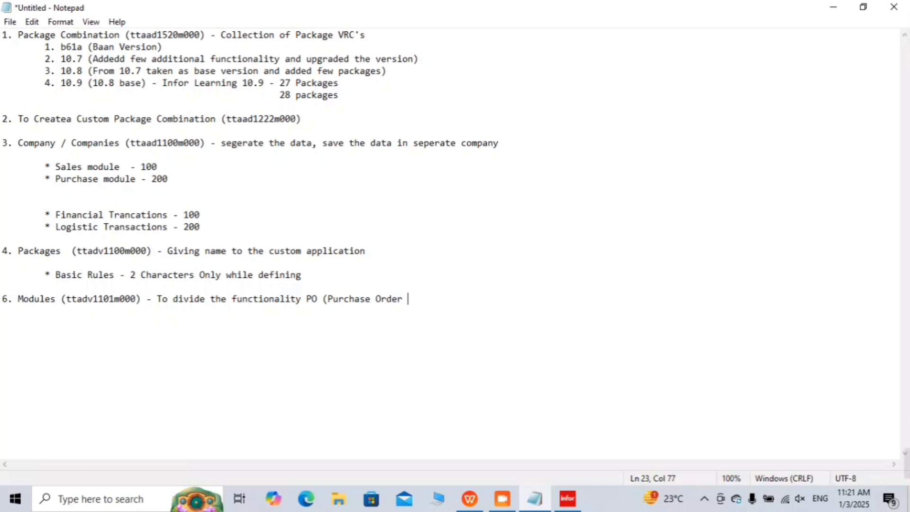
{"action": "key", "text": "BackSpace"}
{"action": "type", "text": ")"}
{"action": "left_click", "coordinate": [306, 297]}
{"action": "type", "text": "of"}
{"action": "left_click", "coordinate": [461, 304]}
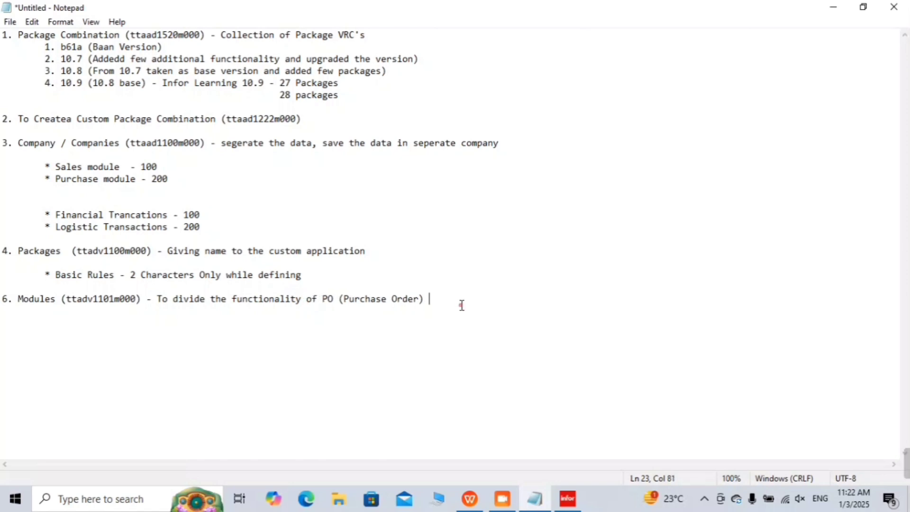
{"action": "type", "text": "based on data"}
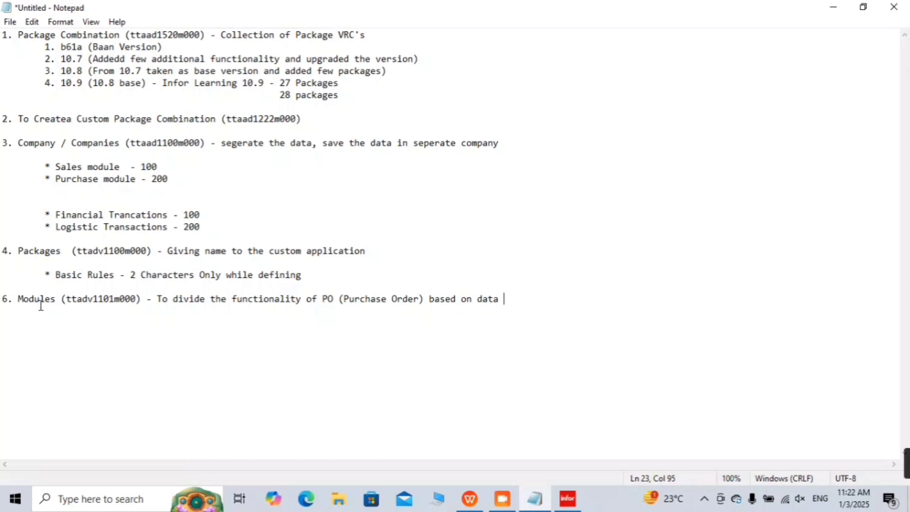
{"action": "key", "text": "Return"}
{"action": "key", "text": "Return"}
{"action": "key", "text": "Tab"}
Step: Type indented bullets '* Master master Data', '* Master Data' and '* Transactional Data' under item 6
{"action": "type", "text": "* Master mas"}
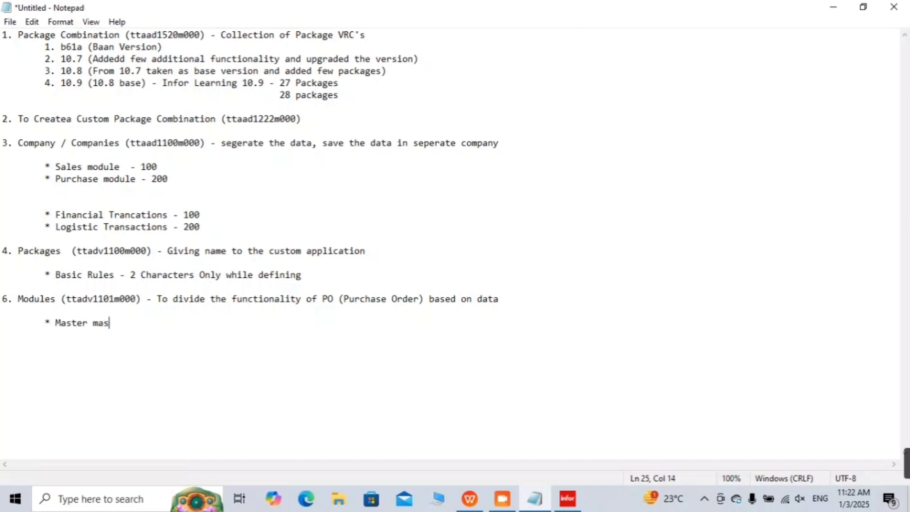
{"action": "type", "text": "ter Data"}
{"action": "key", "text": "Return"}
{"action": "key", "text": "Tab"}
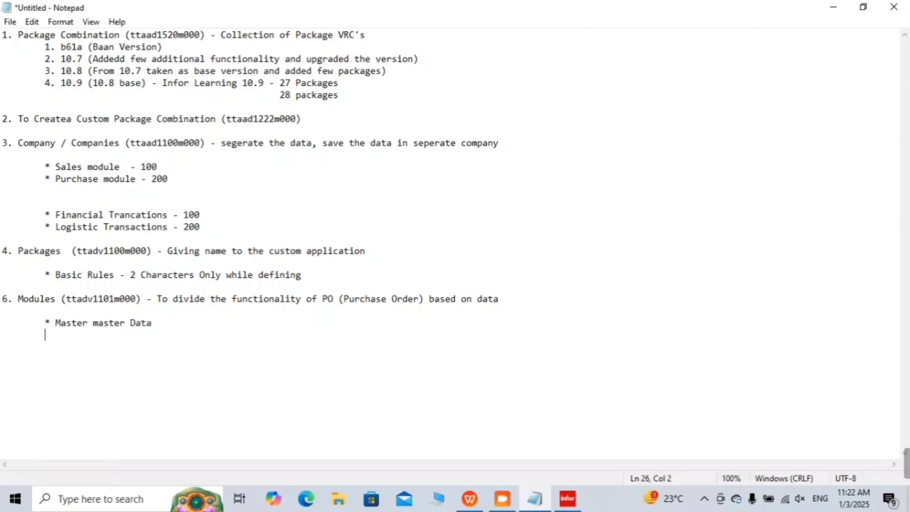
{"action": "type", "text": "* Master "}
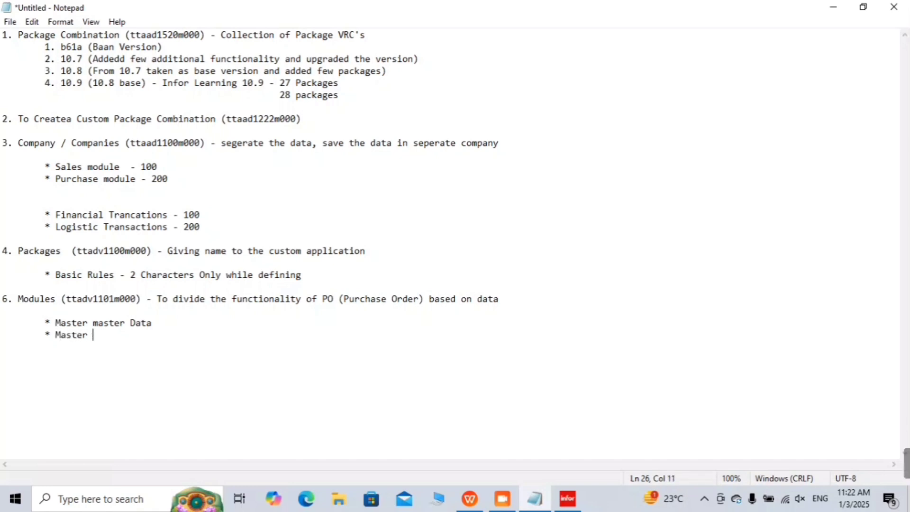
{"action": "type", "text": "Data"}
{"action": "key", "text": "Return"}
{"action": "key", "text": "Tab"}
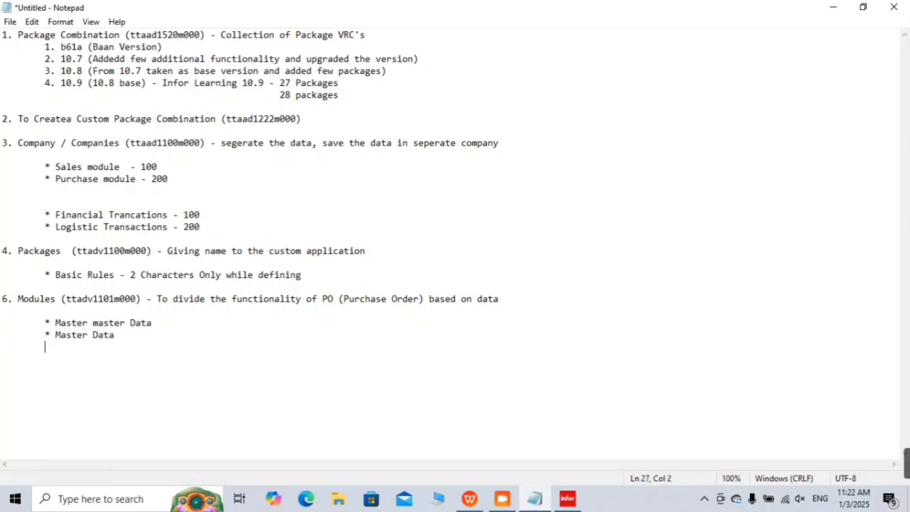
{"action": "type", "text": "* Tran"}
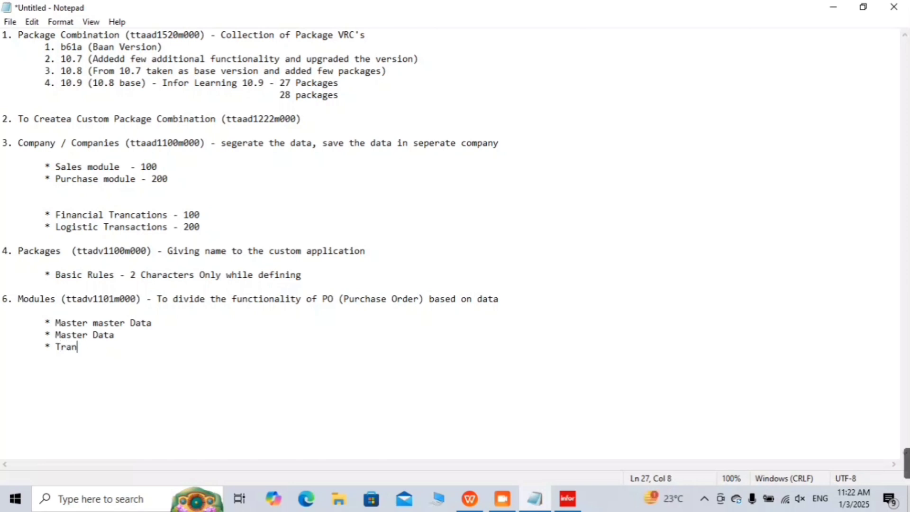
{"action": "type", "text": "sactio"}
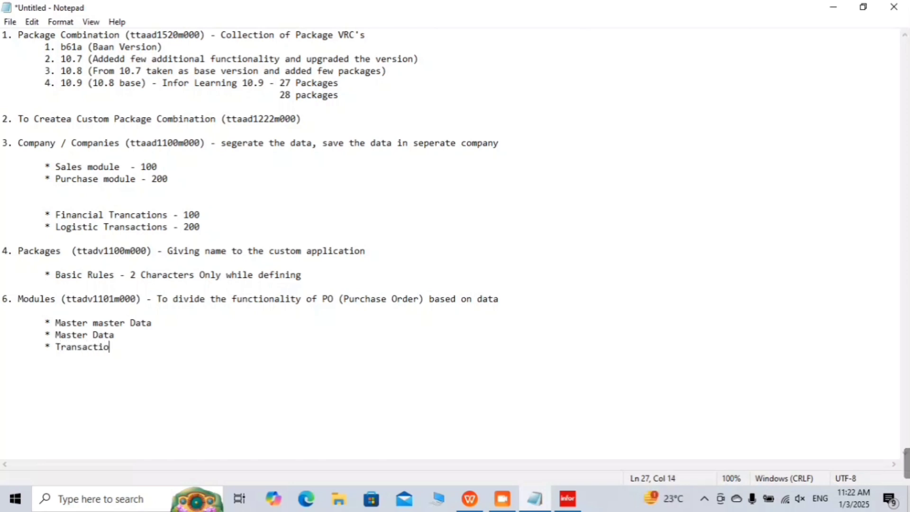
{"action": "type", "text": "nal Data"}
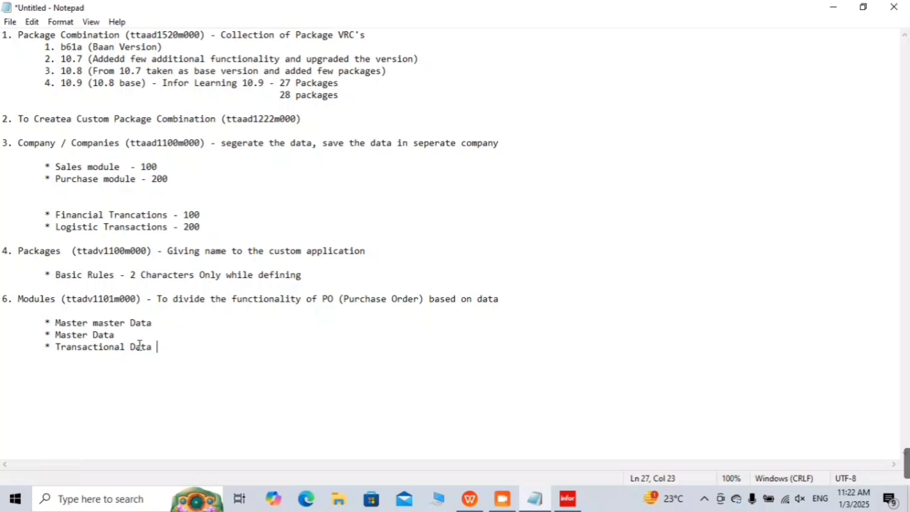
Step: Describe Master master Data as '- The data that never changes'
{"action": "left_click", "coordinate": [203, 328]}
{"action": "type", "text": "- The data that"}
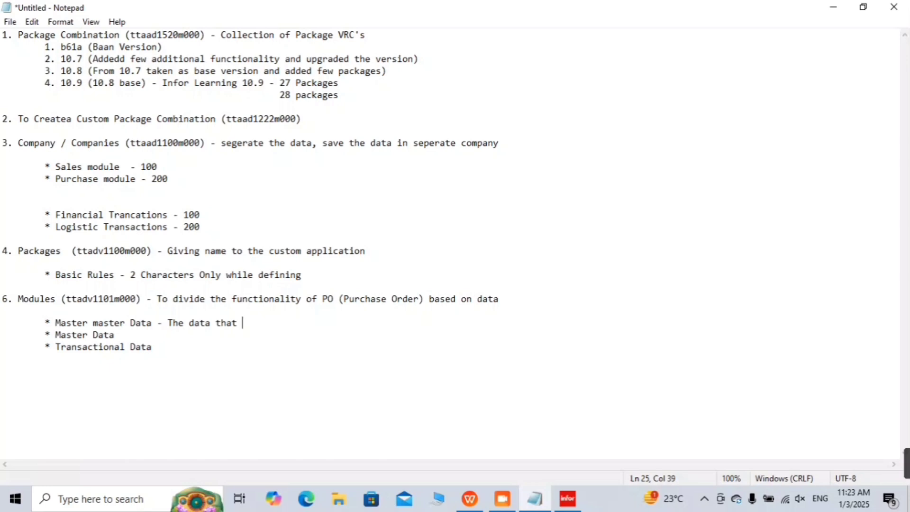
{"action": "type", "text": "never "}
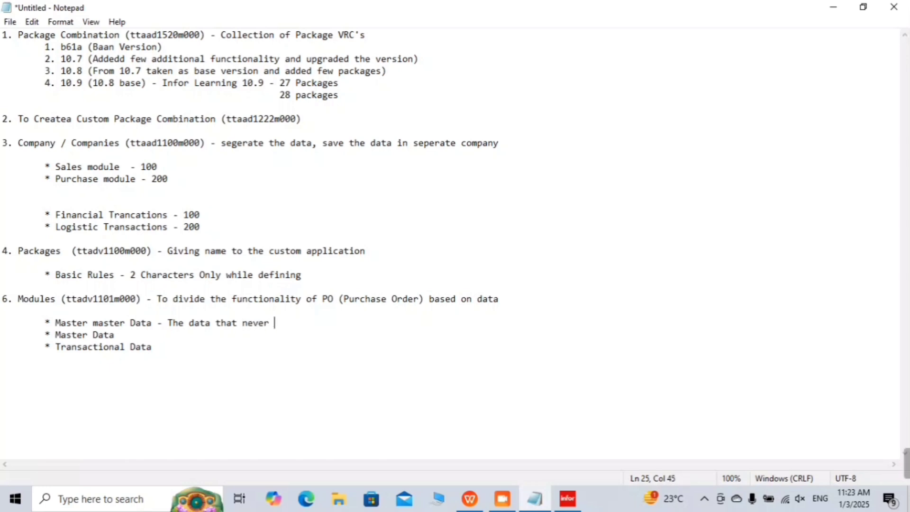
{"action": "type", "text": "chanfes"}
{"action": "key", "text": "BackSpace"}
{"action": "key", "text": "BackSpace"}
{"action": "key", "text": "BackSpace"}
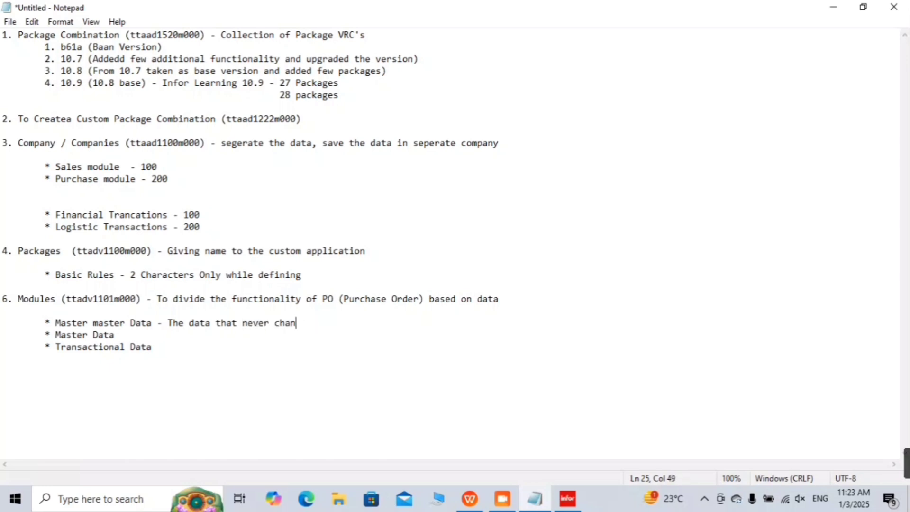
{"action": "type", "text": "ges"}
Step: Describe Master Data as '- The data that does not changes frequently but once in a year'
{"action": "left_click", "coordinate": [203, 329]}
{"action": "type", "text": "- The"}
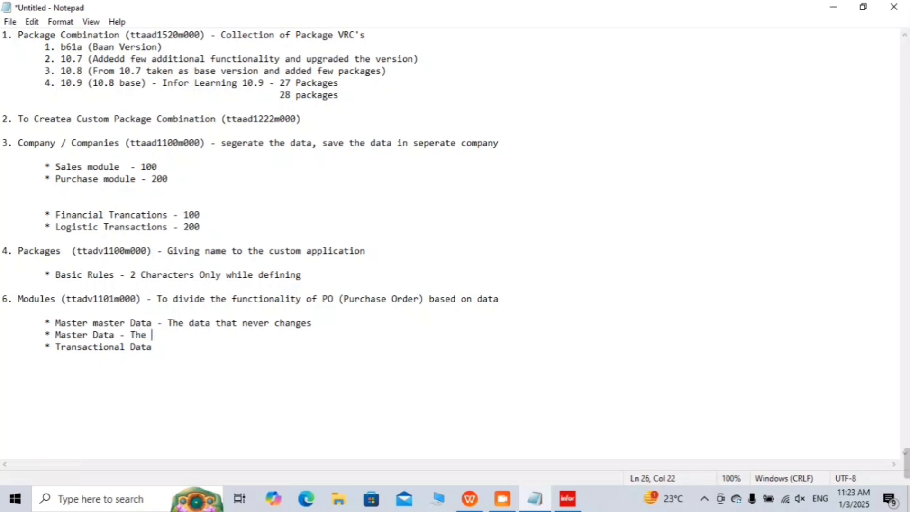
{"action": "type", "text": "the"}
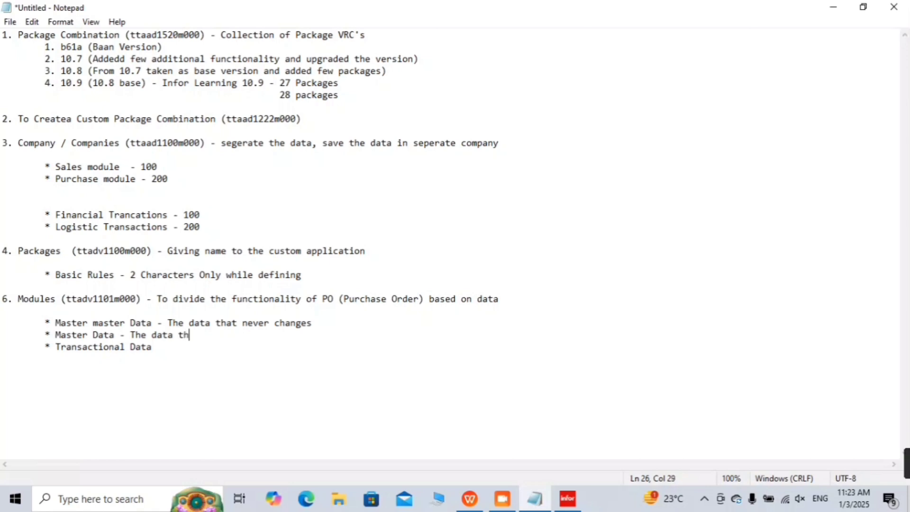
{"action": "key", "text": "BackSpace"}
{"action": "key", "text": "BackSpace"}
{"action": "type", "text": "at doe"}
{"action": "key", "text": "BackSpace"}
{"action": "key", "text": "BackSpace"}
{"action": "key", "text": "BackSpace"}
{"action": "type", "text": "not chnage"}
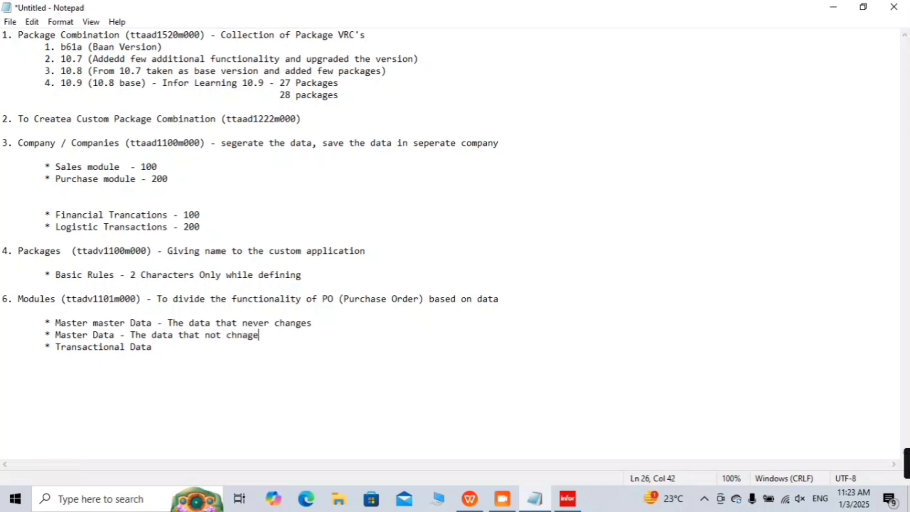
{"action": "key", "text": "BackSpace"}
{"action": "key", "text": "BackSpace"}
{"action": "key", "text": "BackSpace"}
{"action": "key", "text": "BackSpace"}
{"action": "type", "text": "anges fre"}
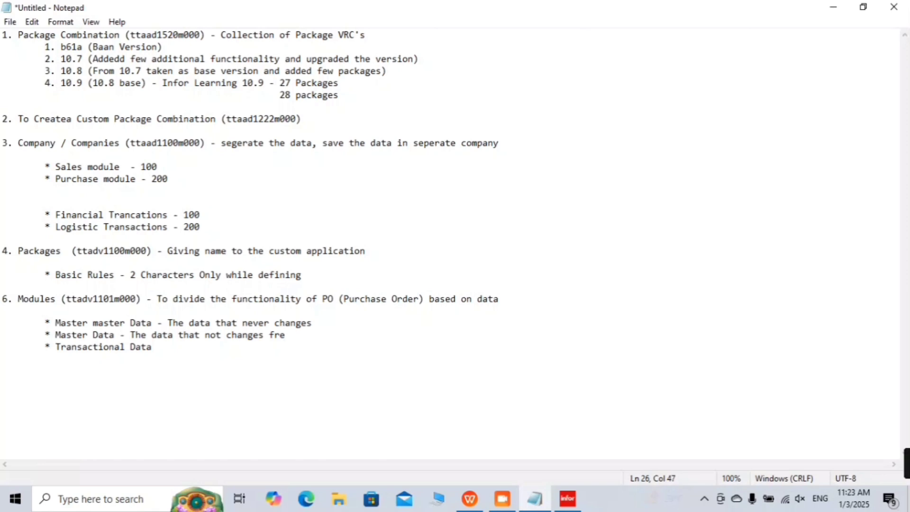
{"action": "type", "text": "quent"}
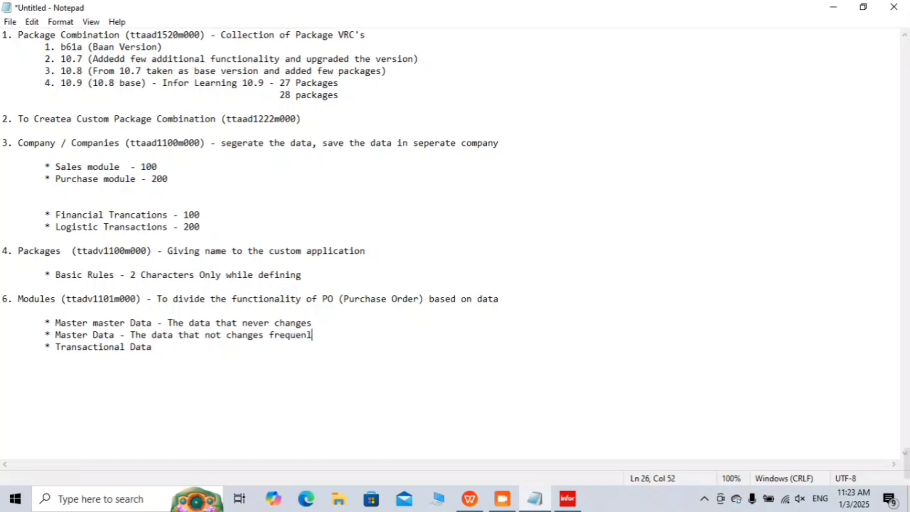
{"action": "key", "text": "BackSpace"}
{"action": "type", "text": "tly "}
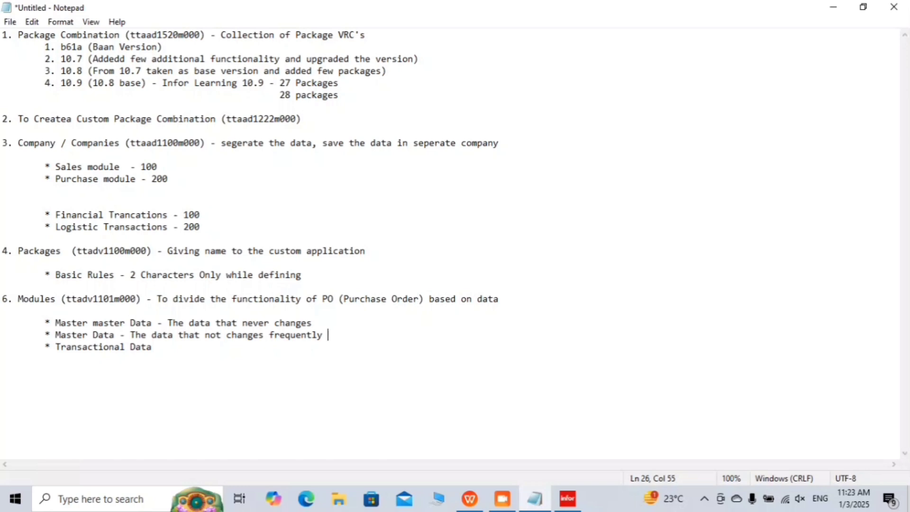
{"action": "type", "text": "but one"}
{"action": "type", "text": "s"}
{"action": "key", "text": "BackSpace"}
{"action": "key", "text": "BackSpace"}
{"action": "type", "text": "ces in a year"}
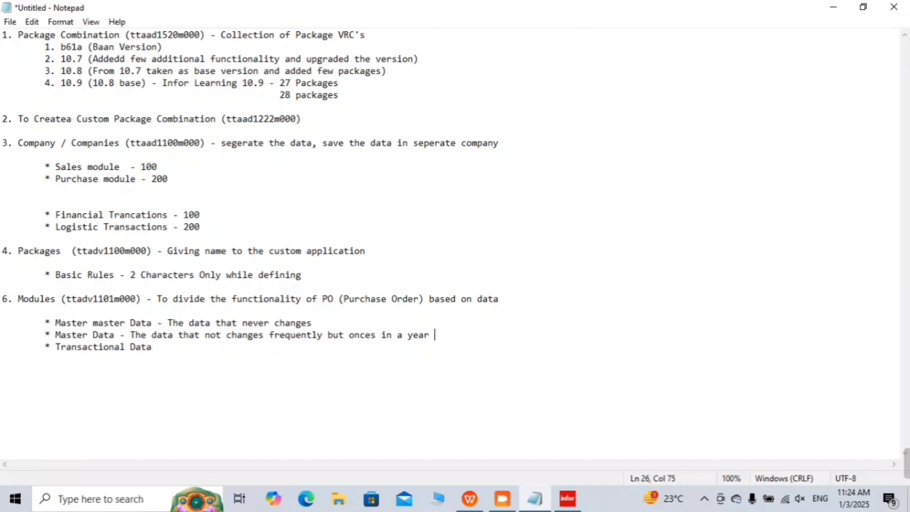
Step: Describe Transactional Data as data that changes frequently on daily bases or weekly bases
{"action": "key", "text": "Down"}
{"action": "type", "text": "- Tha "}
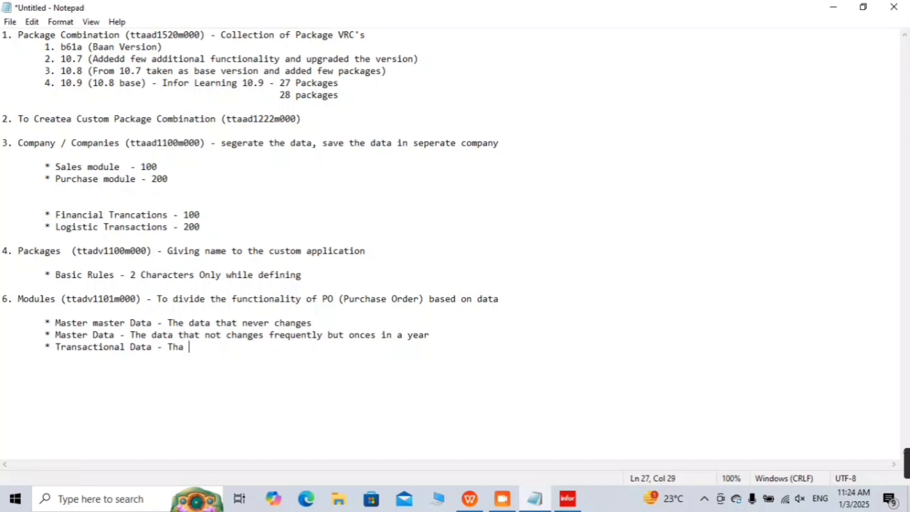
{"action": "type", "text": "data "}
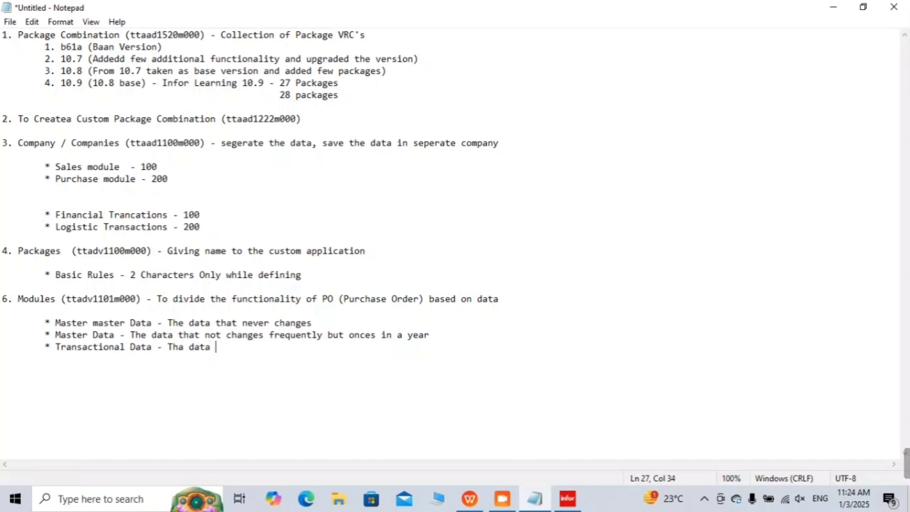
{"action": "type", "text": "that ch"}
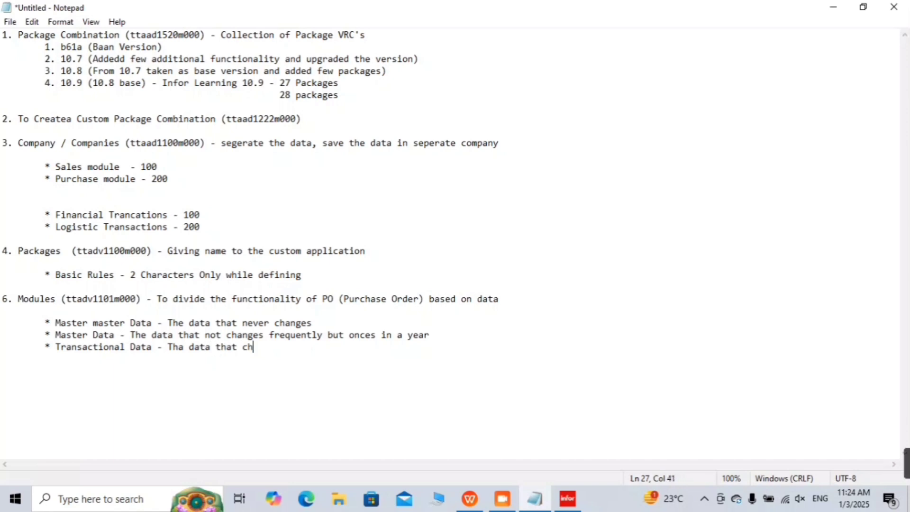
{"action": "type", "text": "nages"}
{"action": "key", "text": "BackSpace"}
{"action": "key", "text": "BackSpace"}
{"action": "key", "text": "BackSpace"}
{"action": "key", "text": "BackSpace"}
{"action": "key", "text": "BackSpace"}
{"action": "key", "text": "BackSpace"}
{"action": "type", "text": "anges frequne"}
{"action": "key", "text": "BackSpace"}
{"action": "key", "text": "BackSpace"}
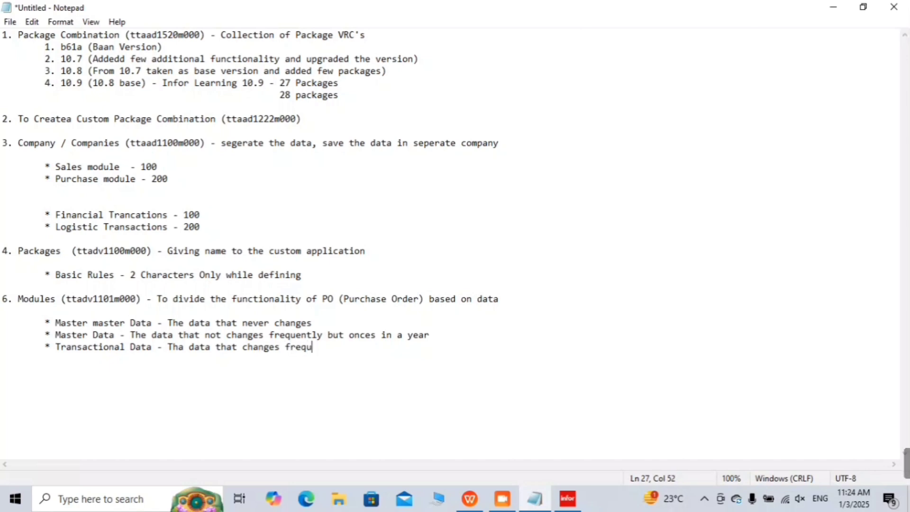
{"action": "type", "text": "ently in a week or "}
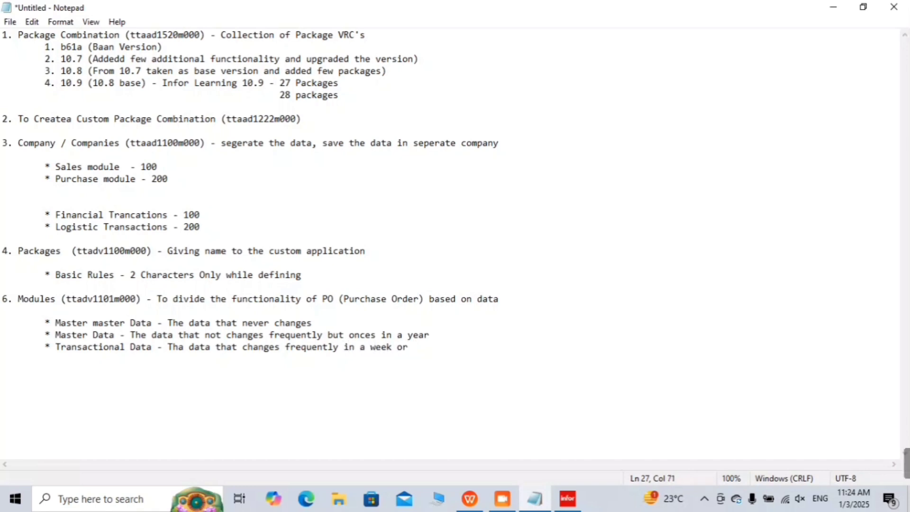
{"action": "type", "text": "in a"}
{"action": "key", "text": "BackSpace"}
{"action": "key", "text": "BackSpace"}
{"action": "key", "text": "BackSpace"}
{"action": "key", "text": "BackSpace"}
{"action": "key", "text": "BackSpace"}
{"action": "key", "text": "BackSpace"}
{"action": "key", "text": "BackSpace"}
{"action": "key", "text": "BackSpace"}
{"action": "key", "text": "BackSpace"}
{"action": "key", "text": "BackSpace"}
{"action": "key", "text": "BackSpace"}
{"action": "key", "text": "BackSpace"}
{"action": "key", "text": "BackSpace"}
{"action": "key", "text": "BackSpace"}
{"action": "key", "text": "BackSpace"}
{"action": "key", "text": "BackSpace"}
{"action": "key", "text": "BackSpace"}
{"action": "key", "text": "BackSpace"}
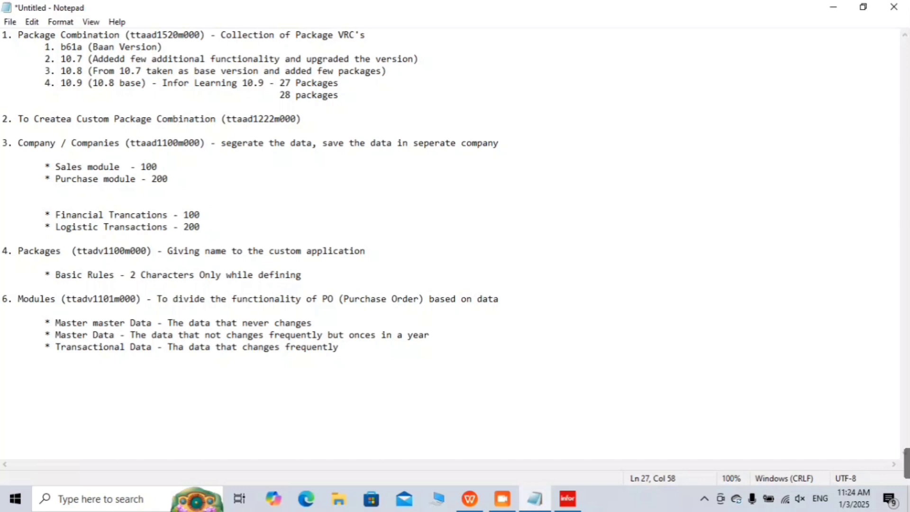
{"action": "type", "text": "on daily "}
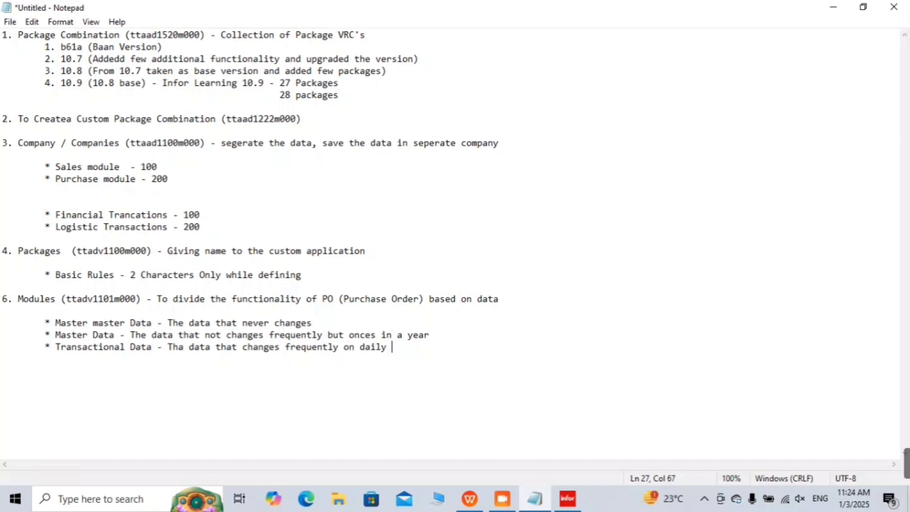
{"action": "type", "text": "basics"}
{"action": "key", "text": "BackSpace"}
{"action": "key", "text": "BackSpace"}
{"action": "key", "text": "BackSpace"}
{"action": "key", "text": "BackSpace"}
{"action": "type", "text": "es or week"}
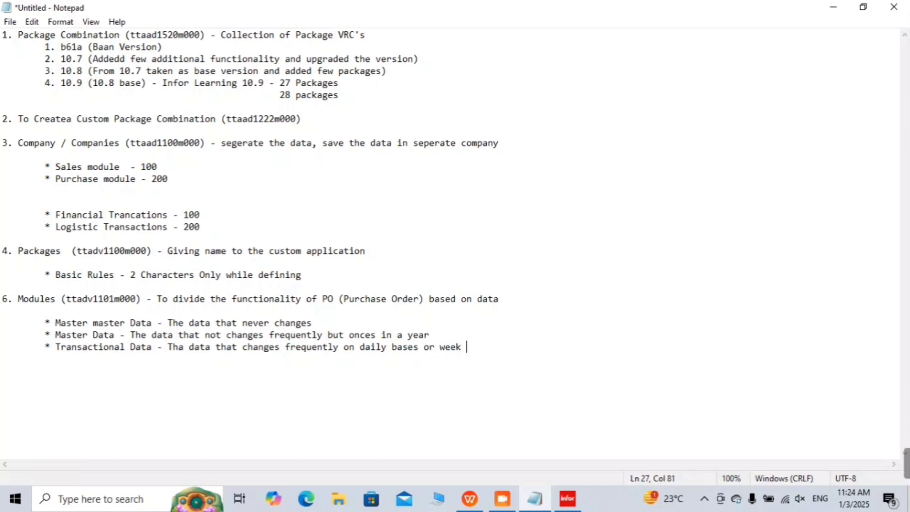
{"action": "type", "text": "ly a"}
{"action": "key", "text": "BackSpace"}
{"action": "type", "text": "bases"}
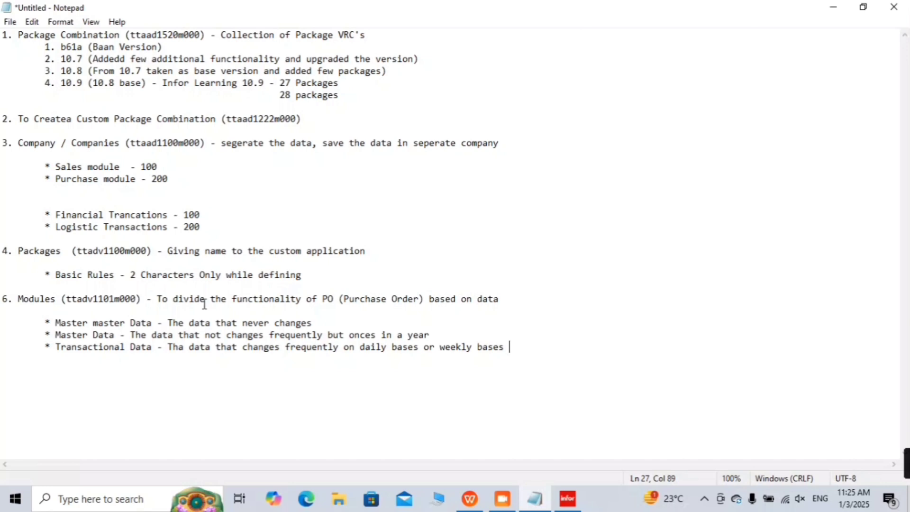
Step: Append 'or in a month' after 'once in a year' in the Master Data note
{"action": "left_click", "coordinate": [468, 330]}
{"action": "type", "text": "o r"}
{"action": "key", "text": "BackSpace"}
{"action": "key", "text": "BackSpace"}
{"action": "key", "text": "BackSpace"}
{"action": "type", "text": "r"}
{"action": "left_click", "coordinate": [2, 334]}
{"action": "left_click", "coordinate": [464, 339]}
{"action": "key", "text": "BackSpace"}
{"action": "key", "text": "BackSpace"}
{"action": "type", "text": "or in a mo"}
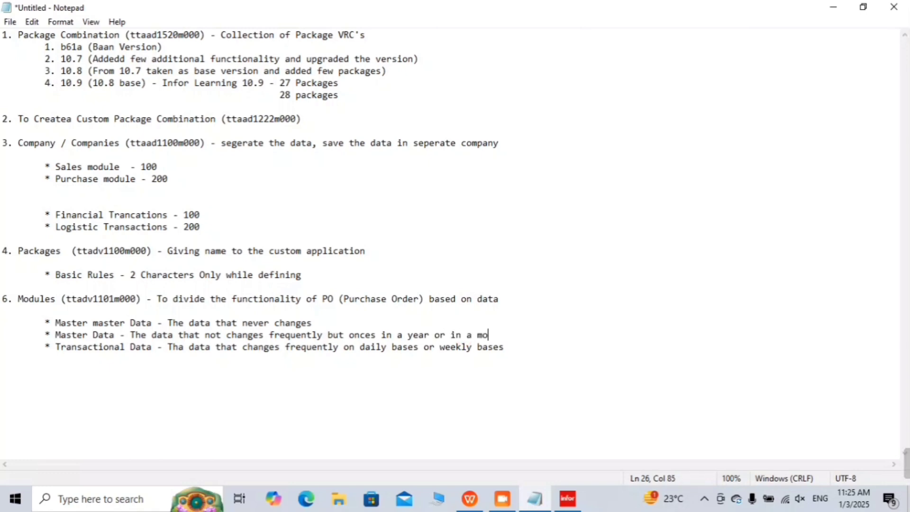
{"action": "type", "text": "nth"}
{"action": "left_click", "coordinate": [528, 349]}
Step: Add indented bullets 'Master Master Data -', 'Master Data -' and 'Transactional Data -' below the notes
{"action": "key", "text": "Return"}
{"action": "key", "text": "Return"}
{"action": "key", "text": "Tab"}
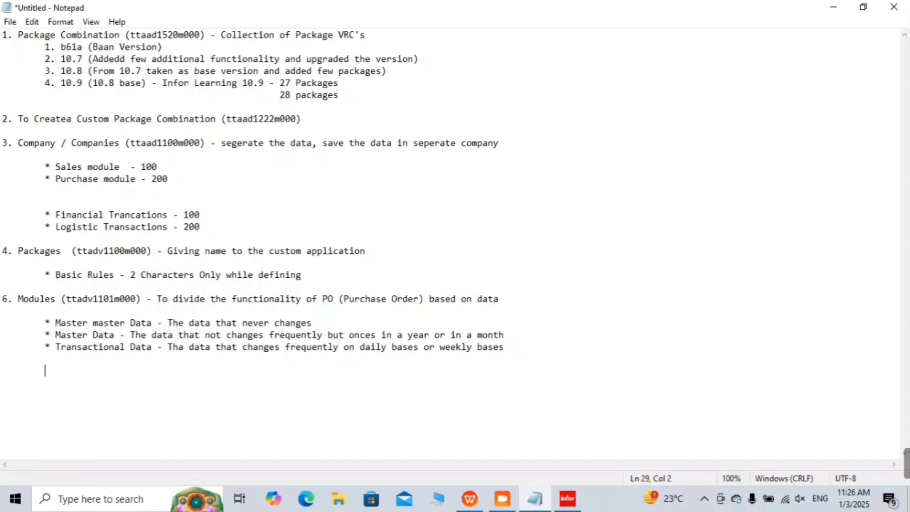
{"action": "type", "text": "* Master Maste D"}
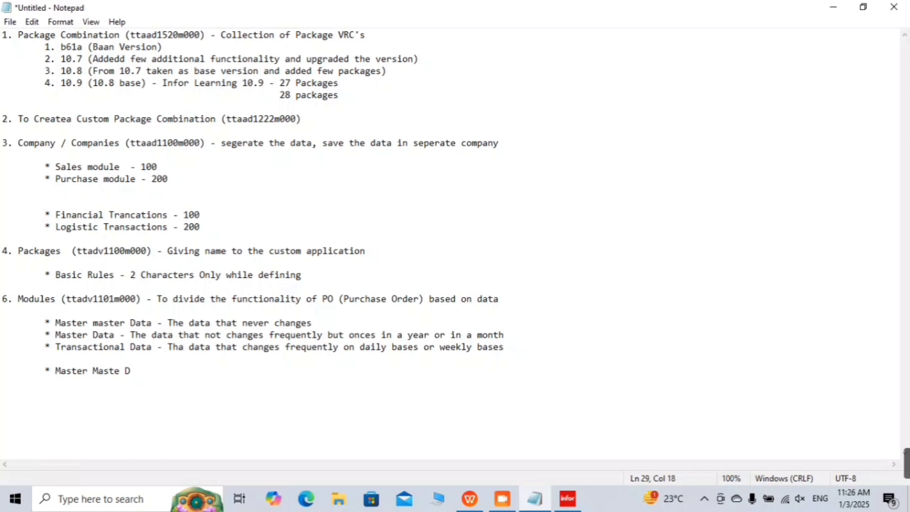
{"action": "key", "text": "BackSpace"}
{"action": "key", "text": "BackSpace"}
{"action": "type", "text": "r Data -"}
{"action": "key", "text": "Return"}
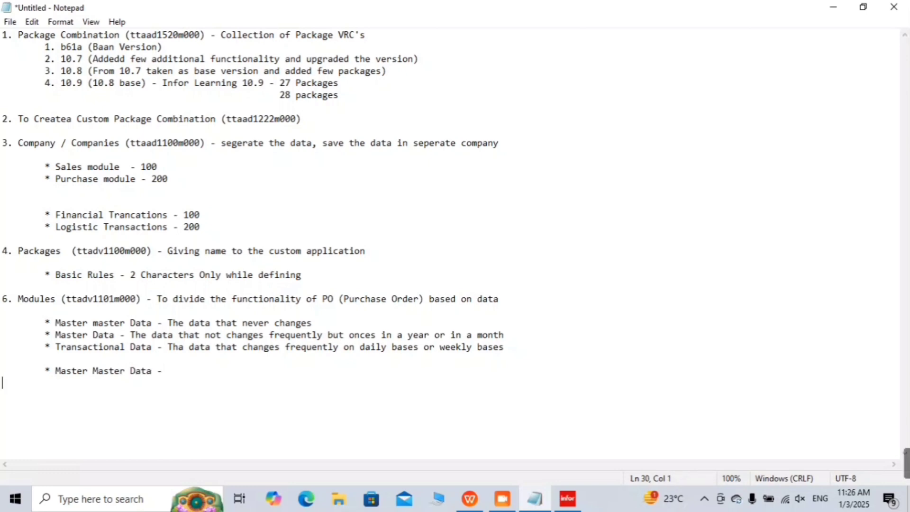
{"action": "key", "text": "Tab"}
{"action": "type", "text": "* Master Data"}
{"action": "key", "text": "Return"}
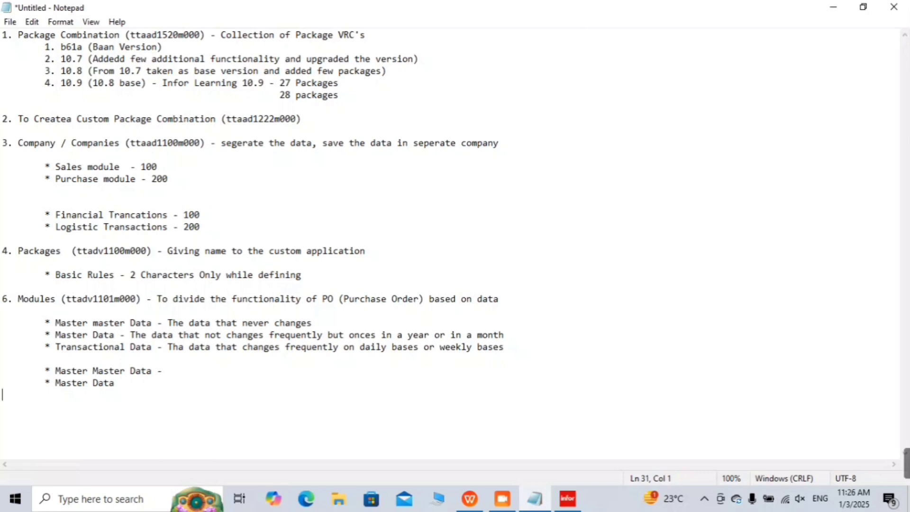
{"action": "key", "text": "Tab"}
{"action": "type", "text": "* Tran"}
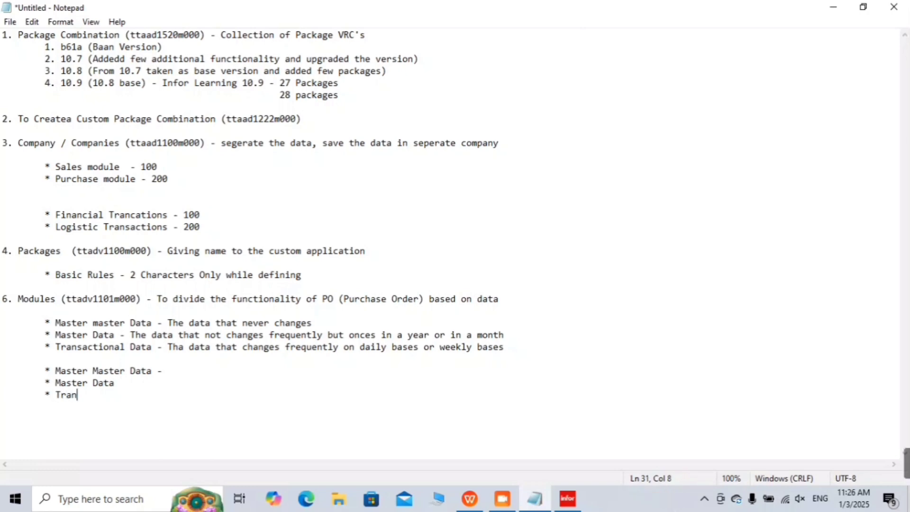
{"action": "type", "text": "sactional Data"}
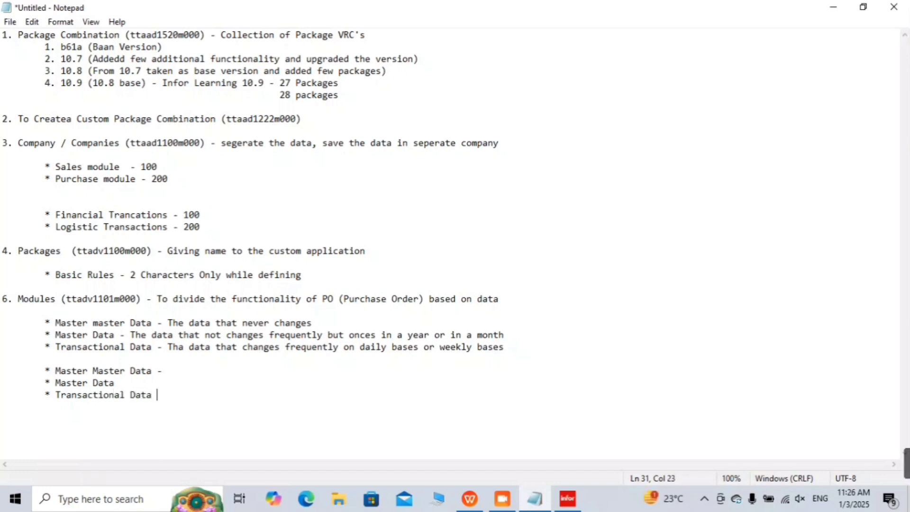
{"action": "type", "text": " -"}
{"action": "key", "text": "Up"}
{"action": "type", "text": "-"}
Step: Map the bullets to com (common) module, inv (inventory) module and pur (purchase) module
{"action": "left_click", "coordinate": [179, 374]}
{"action": "type", "text": "com "}
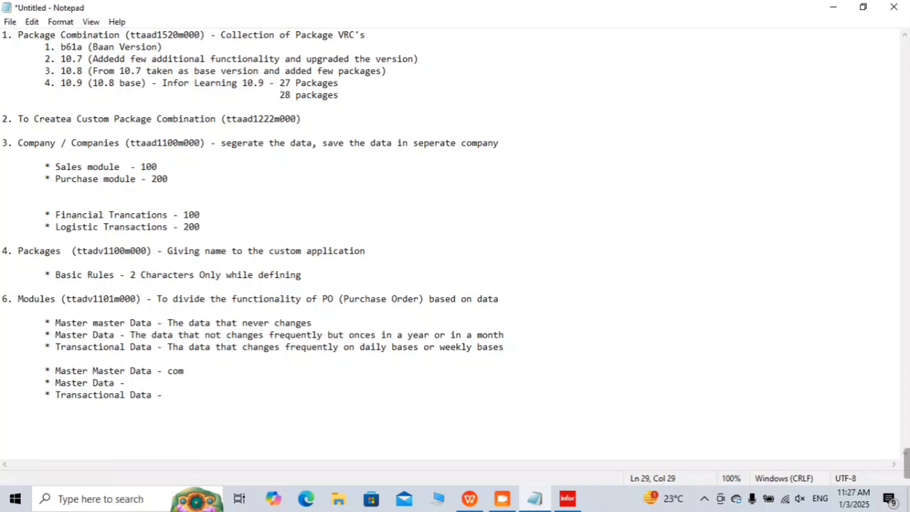
{"action": "type", "text": "(commo"}
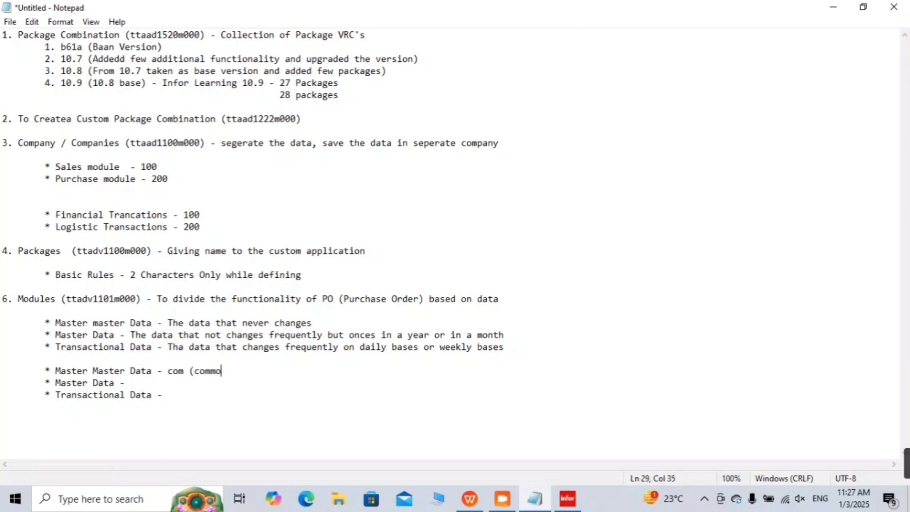
{"action": "type", "text": "n) module"}
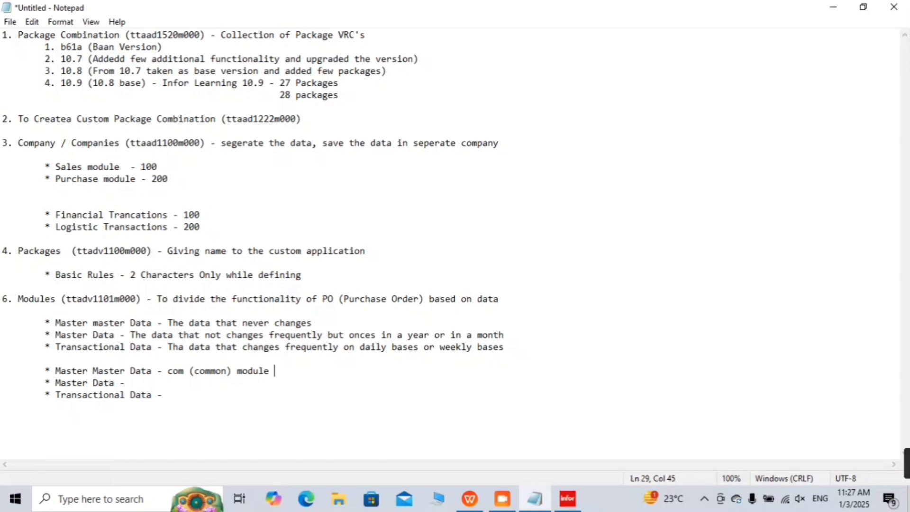
{"action": "left_click", "coordinate": [179, 376]}
{"action": "type", "text": "inv ("}
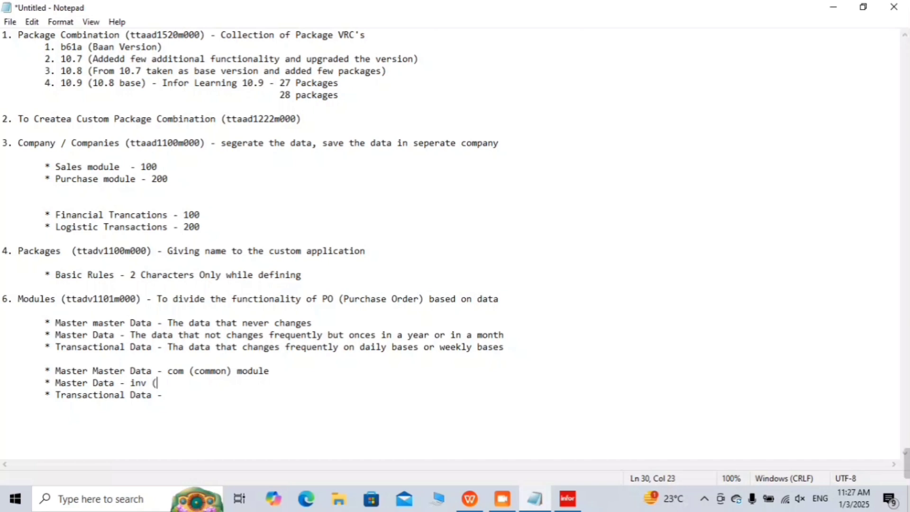
{"action": "type", "text": "inven"}
{"action": "type", "text": "tory"}
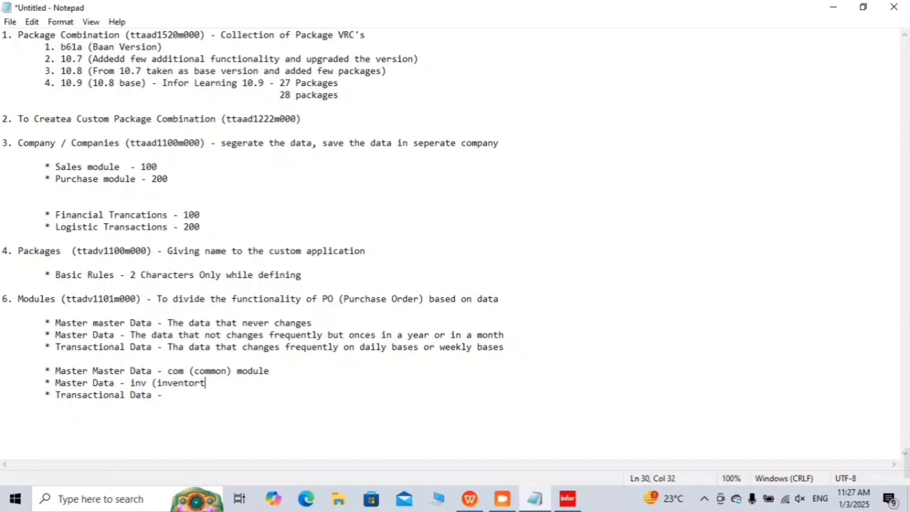
{"action": "key", "text": "BackSpace"}
{"action": "type", "text": "y"}
{"action": "key", "text": "BackSpace"}
{"action": "type", "text": ") module"}
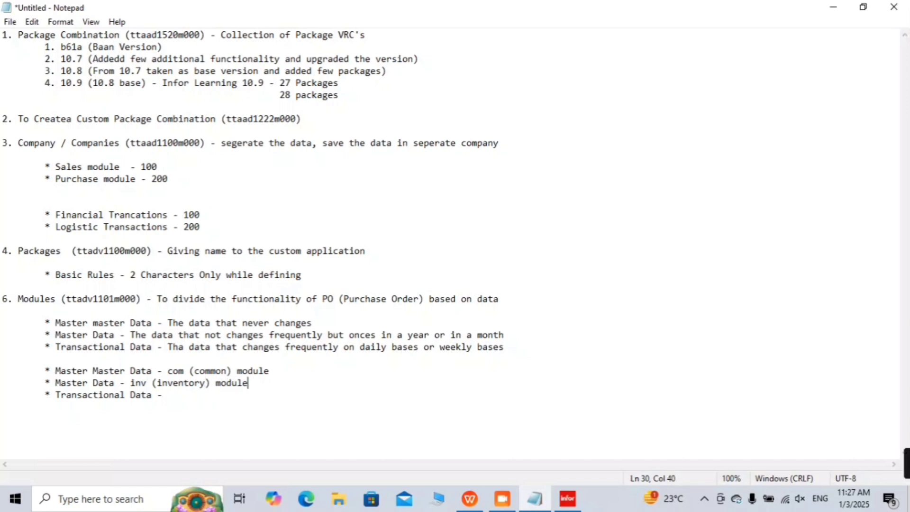
{"action": "left_click", "coordinate": [167, 394]}
{"action": "type", "text": "pur (purchase "}
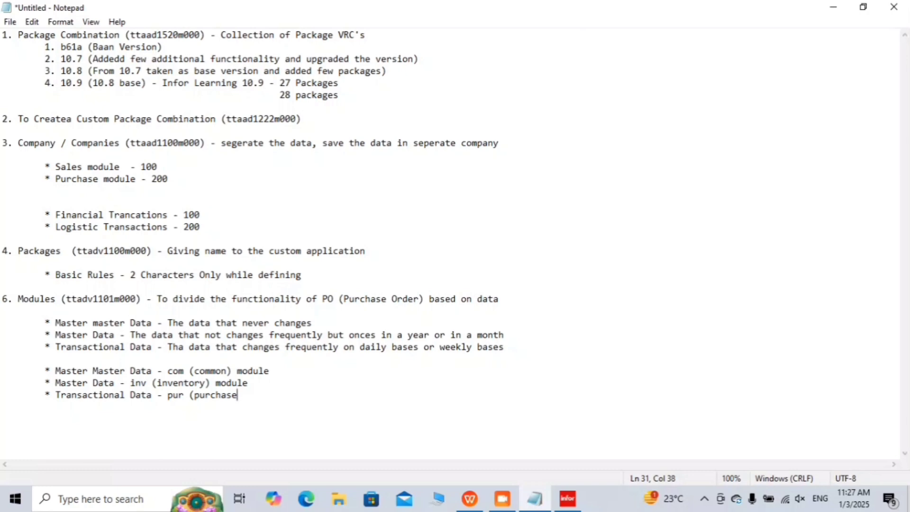
{"action": "type", "text": ") mpdul"}
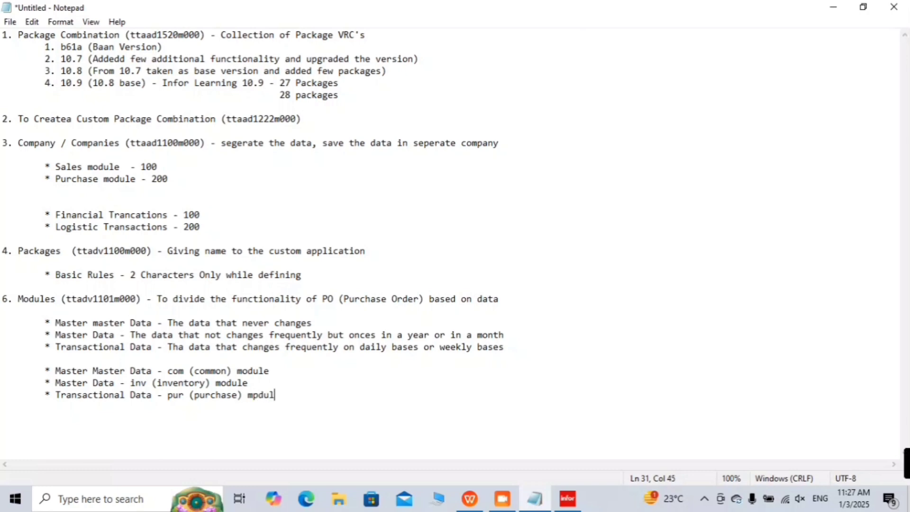
{"action": "key", "text": "BackSpace"}
{"action": "key", "text": "BackSpace"}
{"action": "key", "text": "BackSpace"}
{"action": "key", "text": "BackSpace"}
{"action": "type", "text": "odule"}
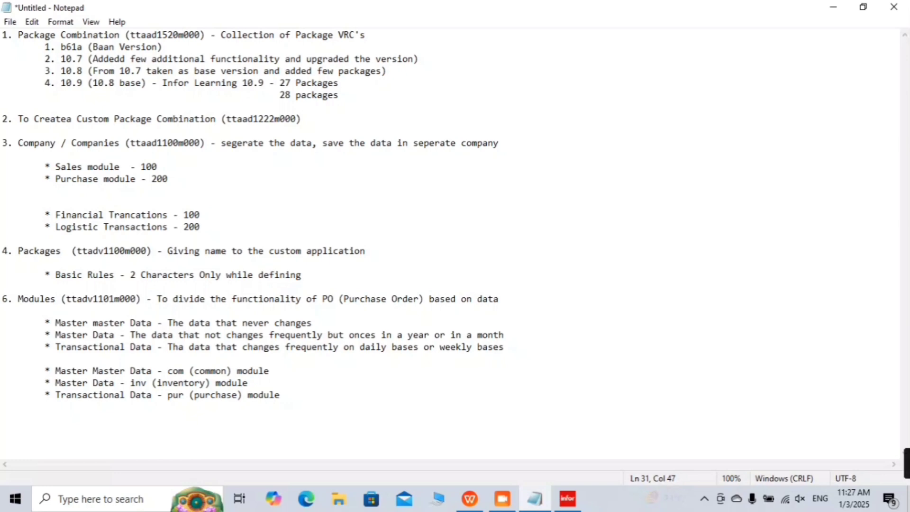
Step: Add the indented line 'Basic Rule - 3 Characters only while defining' under the 6. Modules heading
{"action": "left_click", "coordinate": [516, 302]}
{"action": "key", "text": "Return"}
{"action": "key", "text": "Tab"}
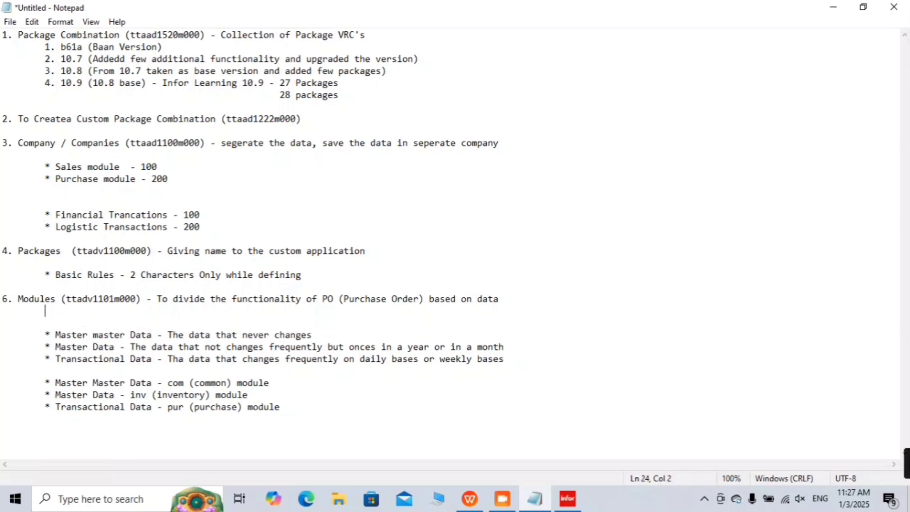
{"action": "key", "text": "Return"}
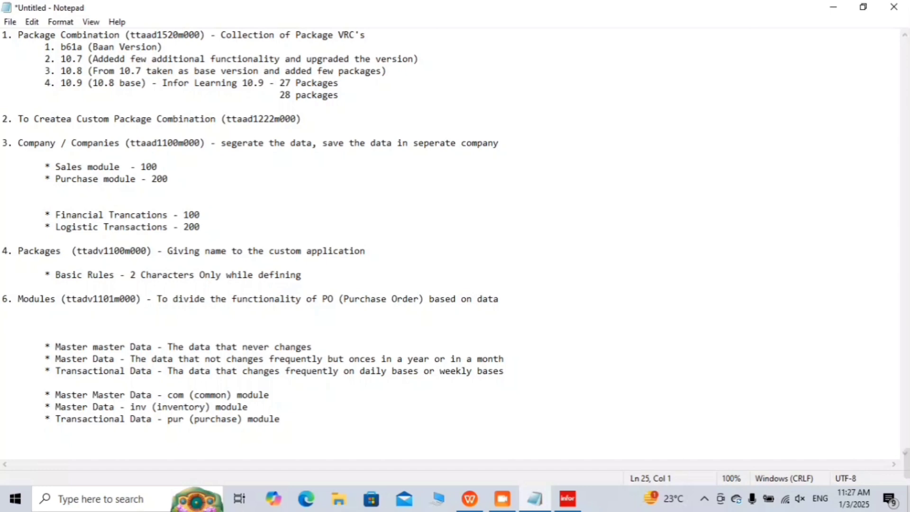
{"action": "type", "text": "Basic"}
{"action": "key", "text": "BackSpace"}
{"action": "key", "text": "BackSpace"}
{"action": "key", "text": "BackSpace"}
{"action": "key", "text": "BackSpace"}
{"action": "key", "text": "BackSpace"}
{"action": "key", "text": "Tab"}
{"action": "type", "text": "Basic Rul"}
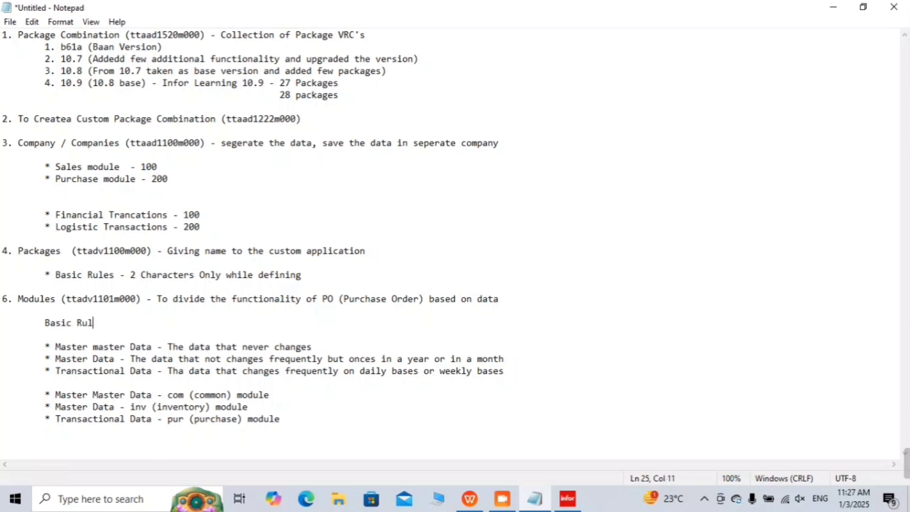
{"action": "type", "text": "e - 3 Character s"}
{"action": "key", "text": "BackSpace"}
{"action": "key", "text": "BackSpace"}
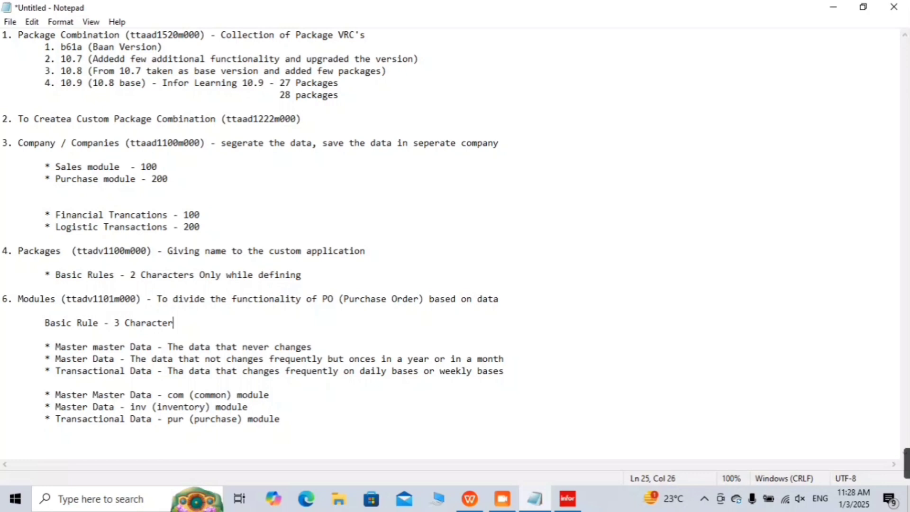
{"action": "type", "text": "s only "}
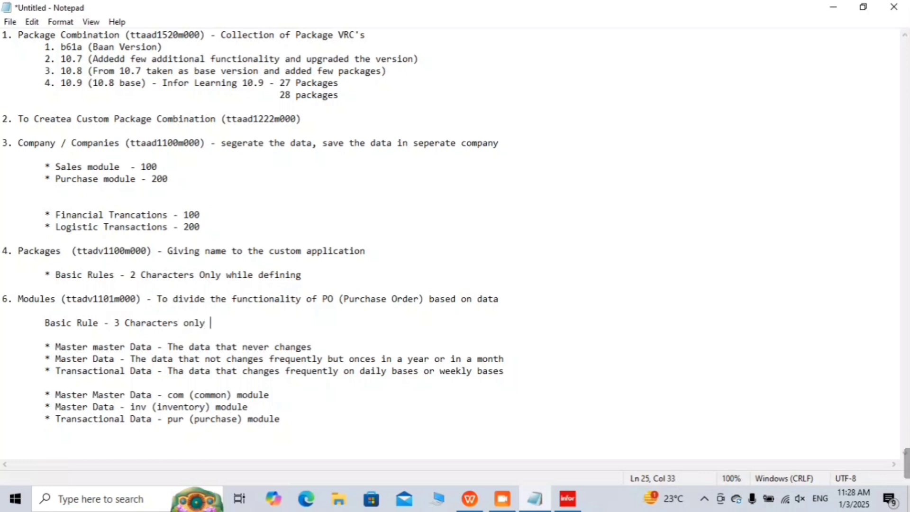
{"action": "type", "text": "while defin"}
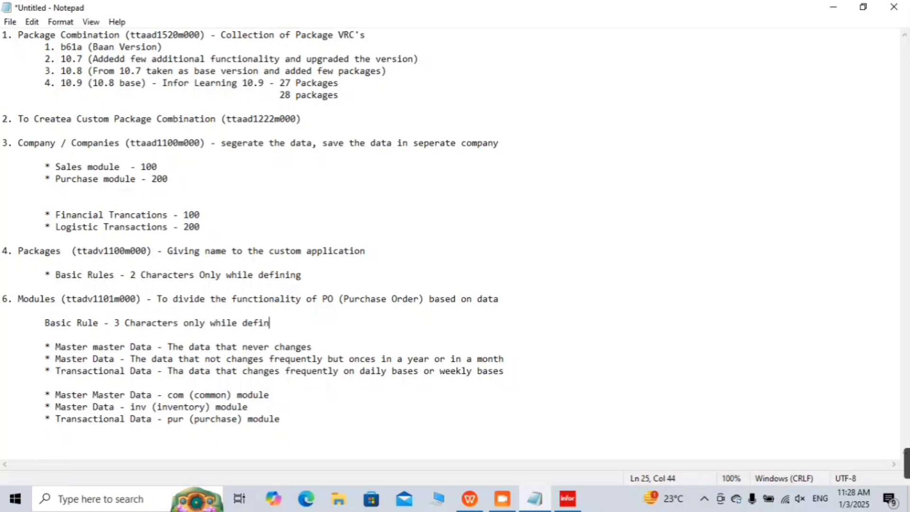
{"action": "type", "text": "ing"}
{"action": "left_click_drag", "start_coordinate": [119, 324], "coordinate": [175, 309]}
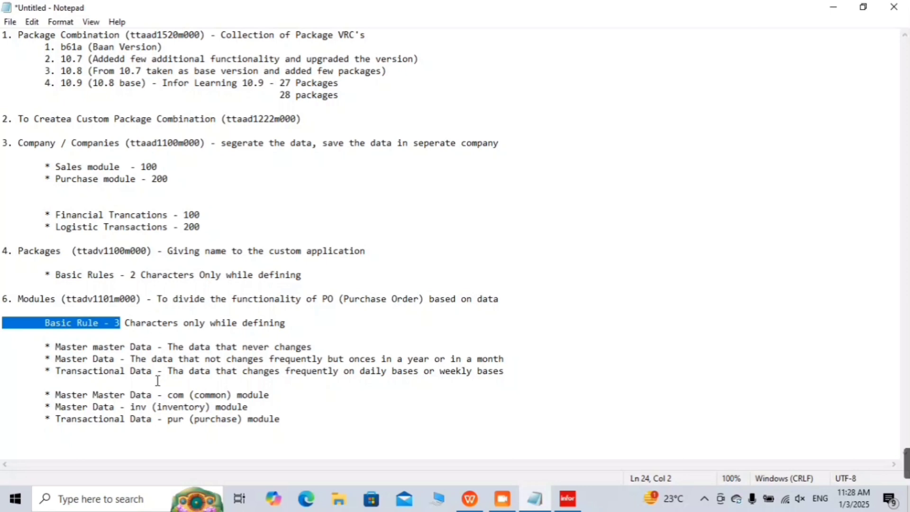
{"action": "double_click", "coordinate": [178, 395]}
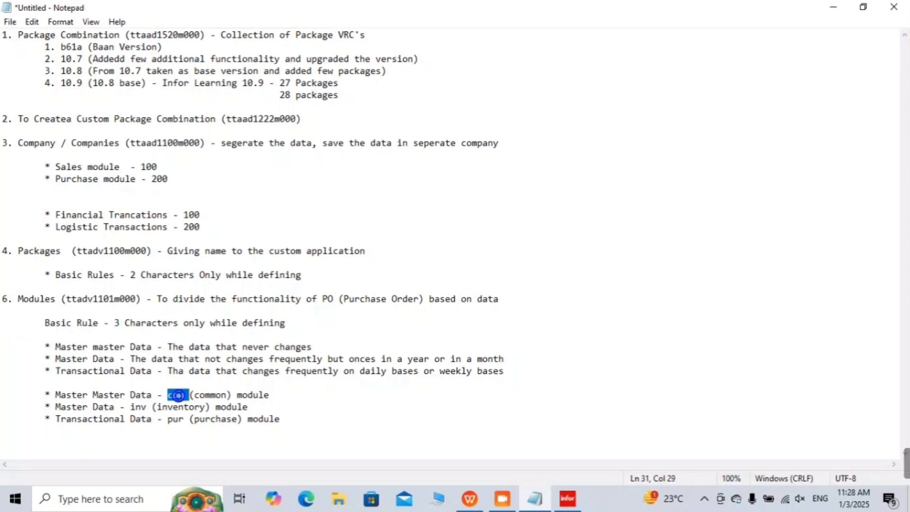
{"action": "double_click", "coordinate": [138, 407]}
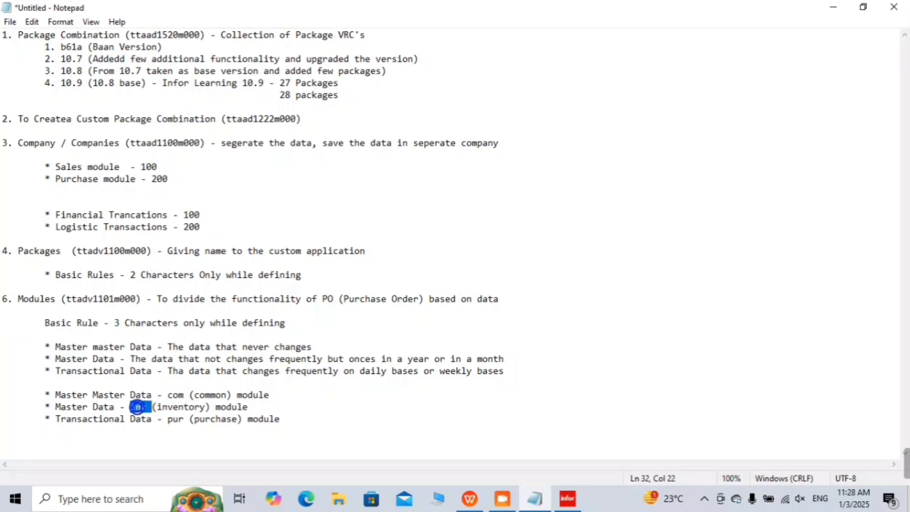
{"action": "left_click", "coordinate": [171, 417]}
{"action": "double_click", "coordinate": [175, 419]}
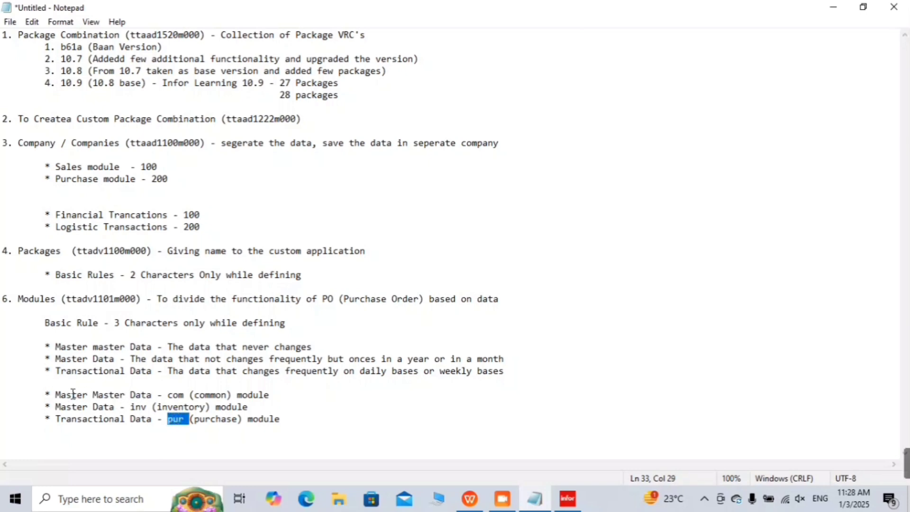
{"action": "left_click", "coordinate": [283, 390]}
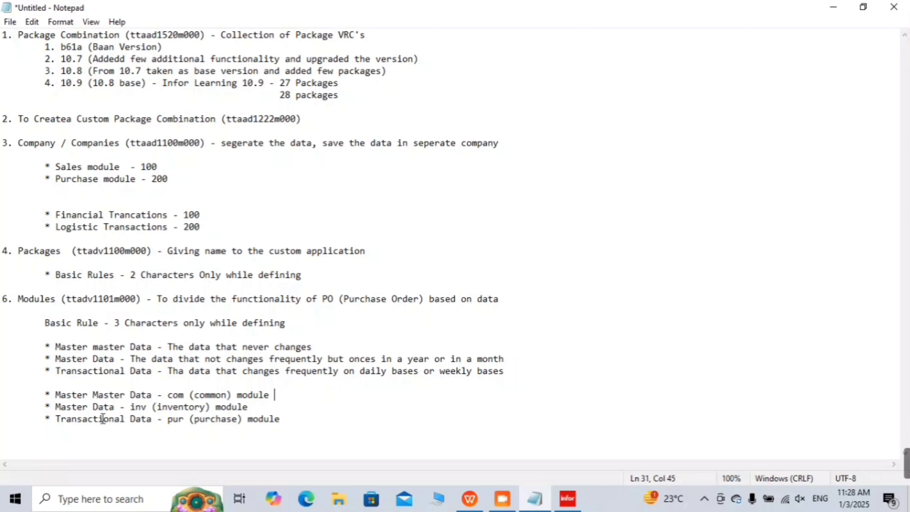
{"action": "left_click", "coordinate": [260, 406]}
{"action": "left_click", "coordinate": [289, 418]}
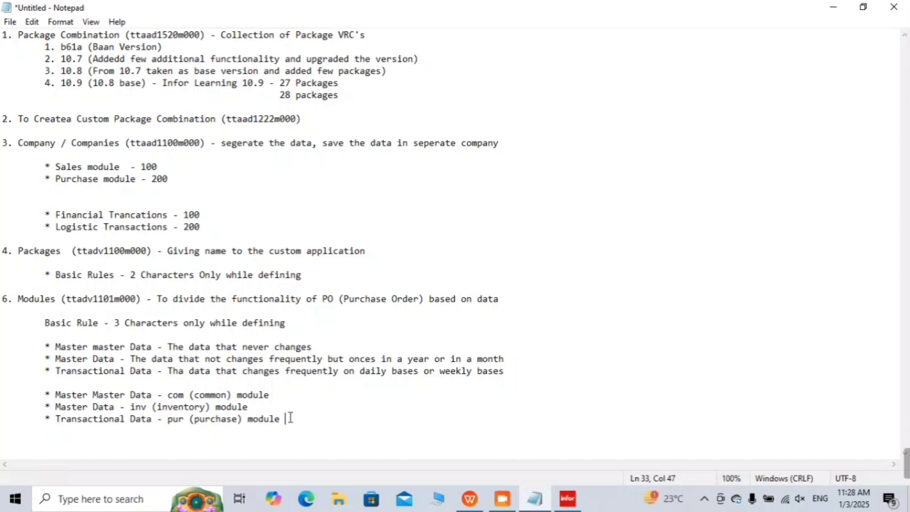
{"action": "left_click_drag", "start_coordinate": [291, 417], "coordinate": [132, 386]}
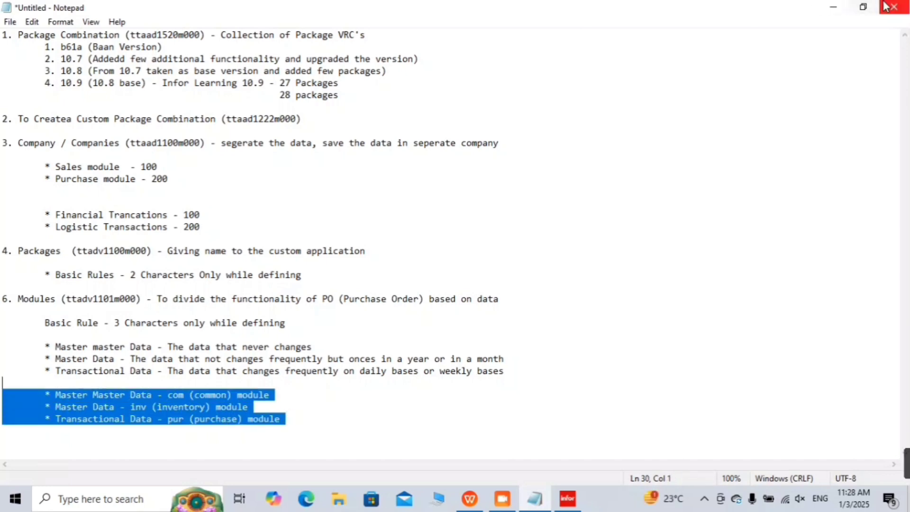
Step: Minimize Notepad and open the Modules session maximized from the Menu browser
{"action": "left_click", "coordinate": [830, 7]}
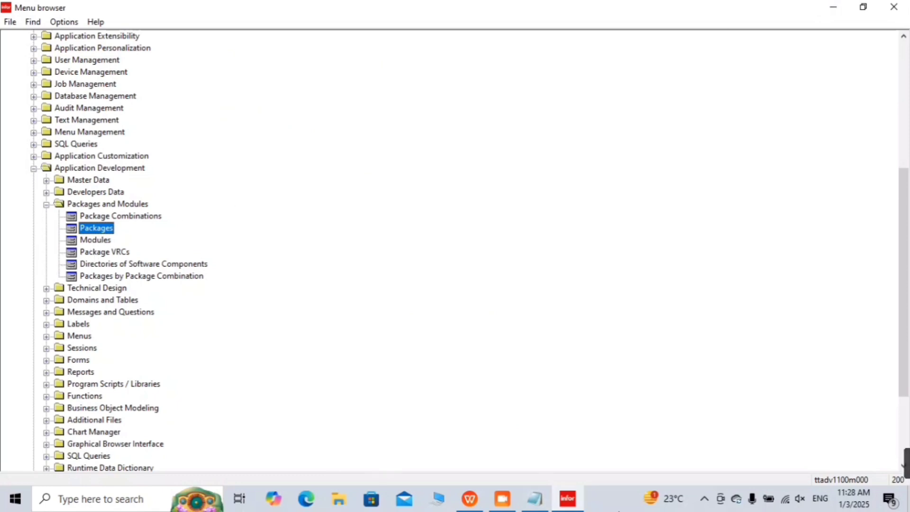
{"action": "left_click", "coordinate": [578, 499]}
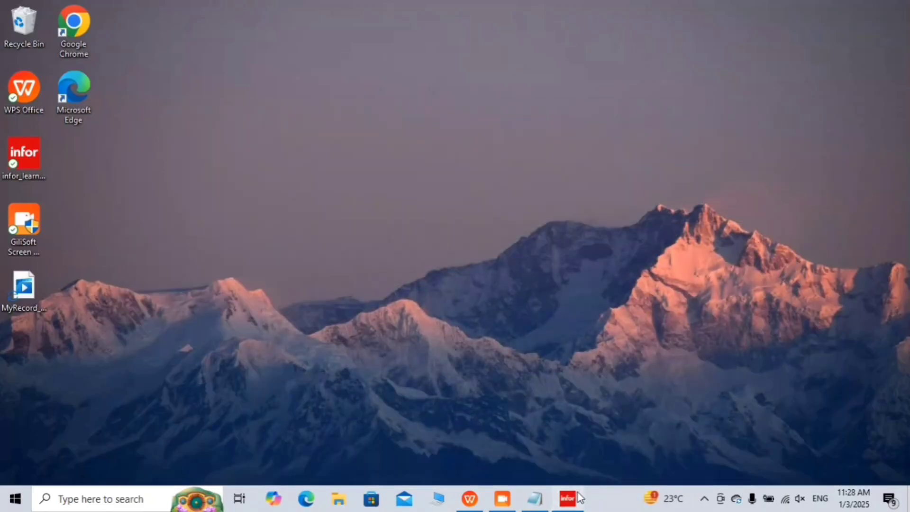
{"action": "left_click", "coordinate": [579, 499]}
{"action": "double_click", "coordinate": [95, 240]}
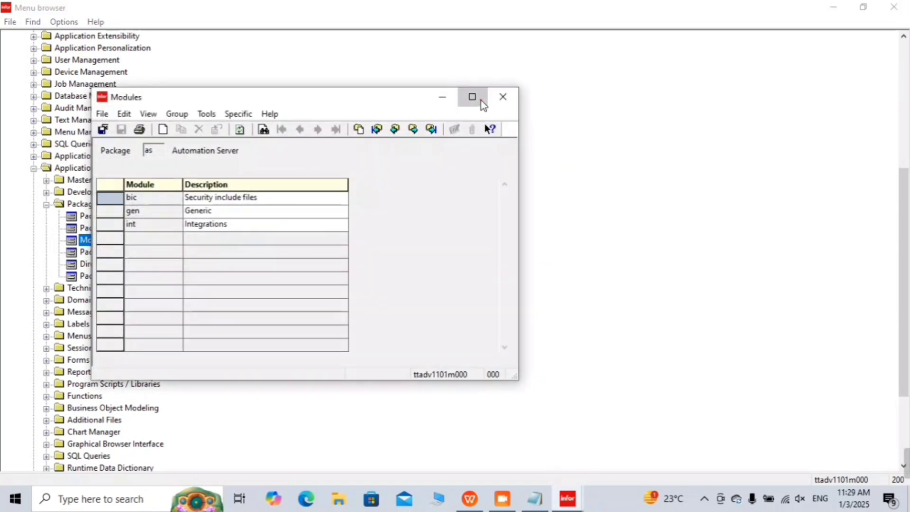
{"action": "left_click", "coordinate": [481, 101]}
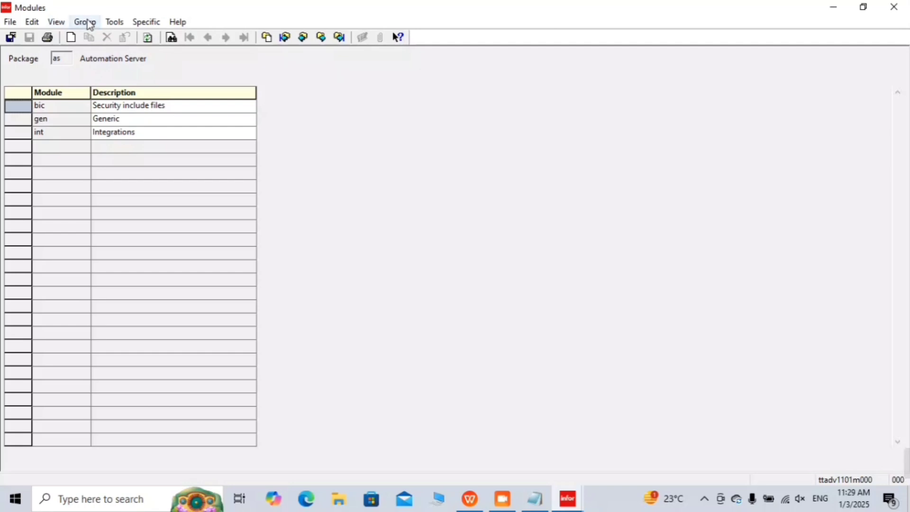
Step: Start a new module group for package il, add a module row, then minimize the window
{"action": "left_click", "coordinate": [87, 22]}
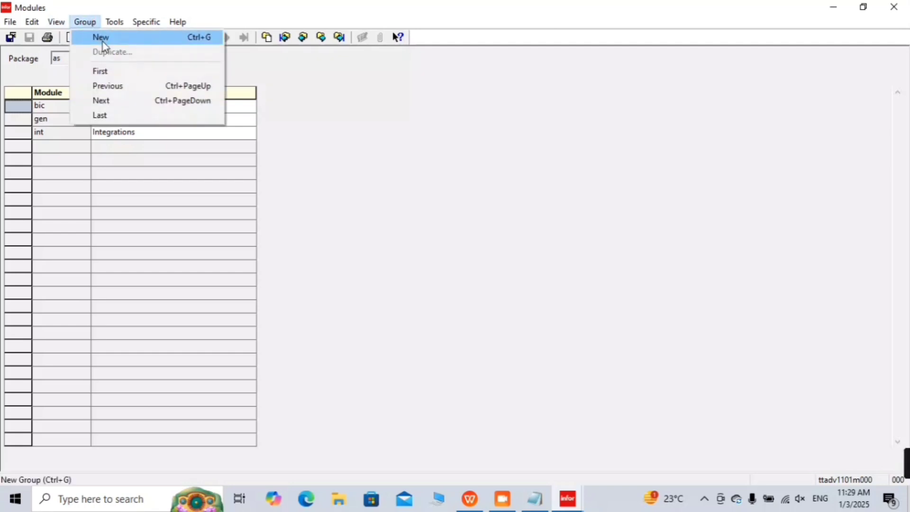
{"action": "left_click", "coordinate": [58, 118]}
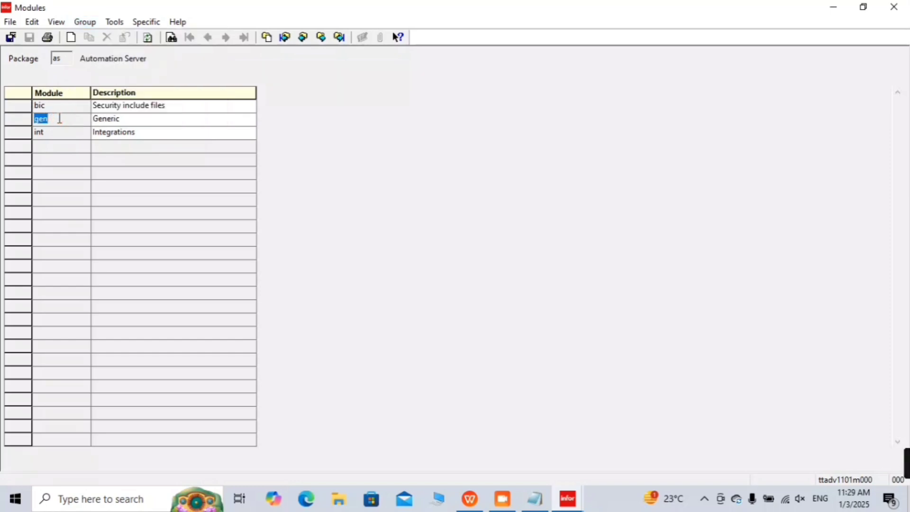
{"action": "left_click", "coordinate": [126, 259]}
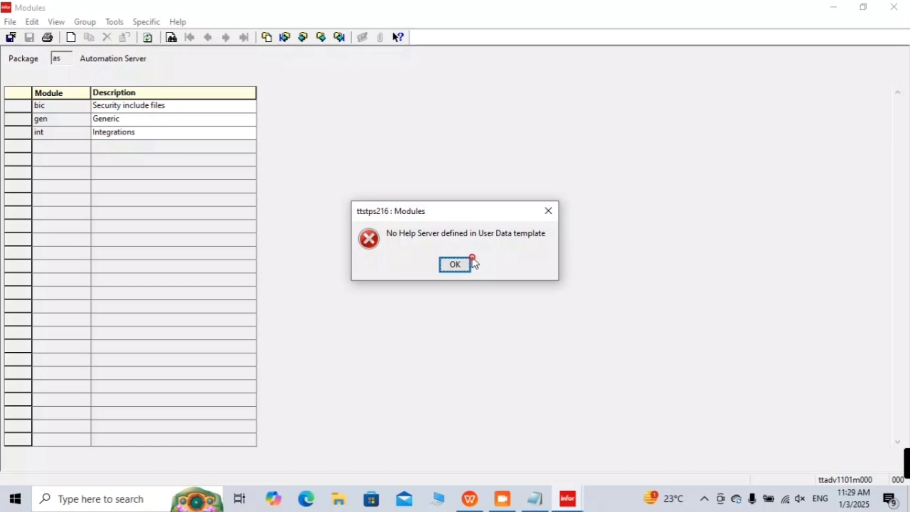
{"action": "left_click", "coordinate": [463, 264]}
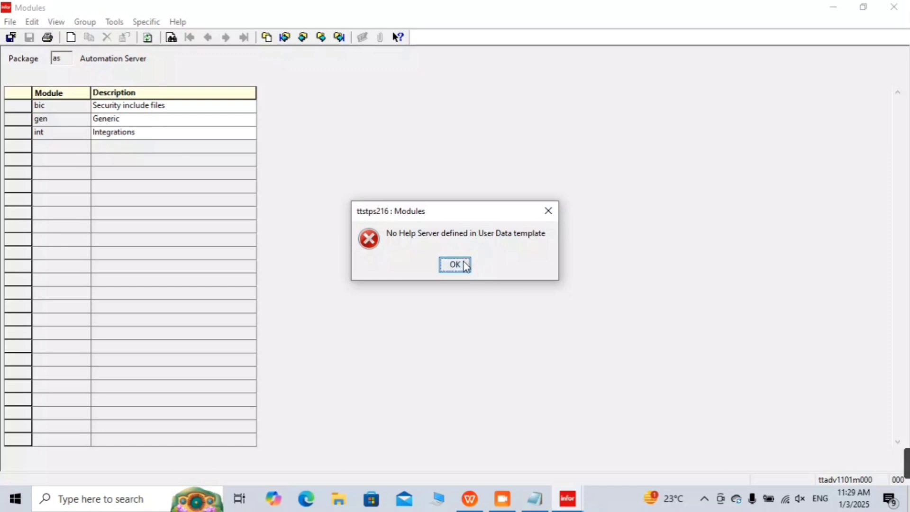
{"action": "left_click", "coordinate": [93, 26]}
{"action": "left_click", "coordinate": [101, 36]}
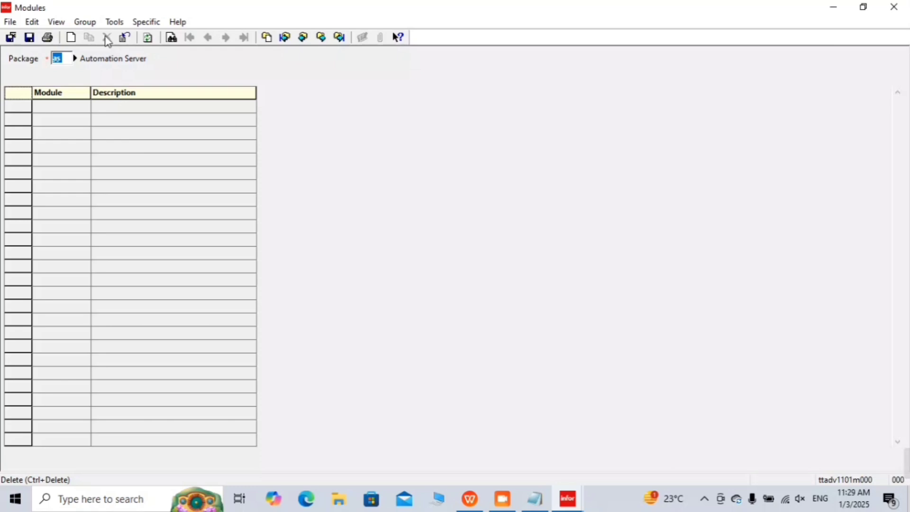
{"action": "type", "text": "il"}
{"action": "key", "text": "Tab"}
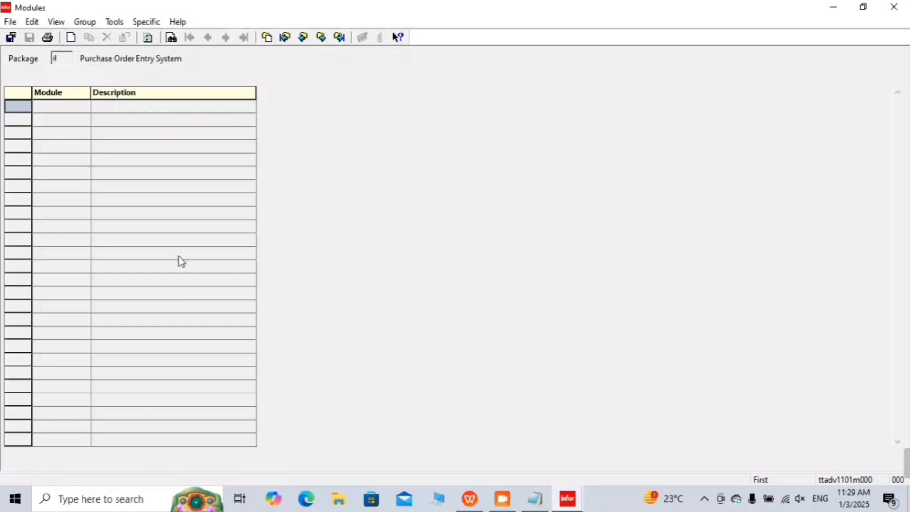
{"action": "key", "text": "ctrl+n"}
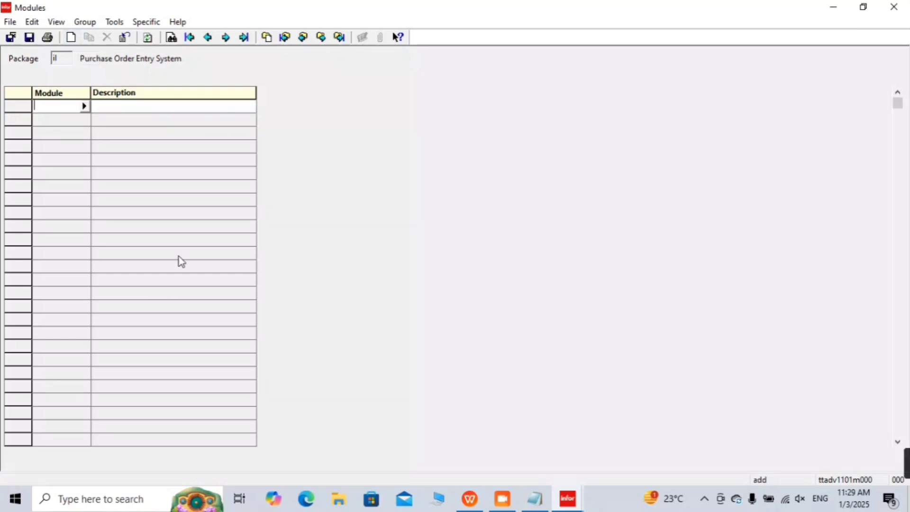
{"action": "left_click", "coordinate": [832, 7]}
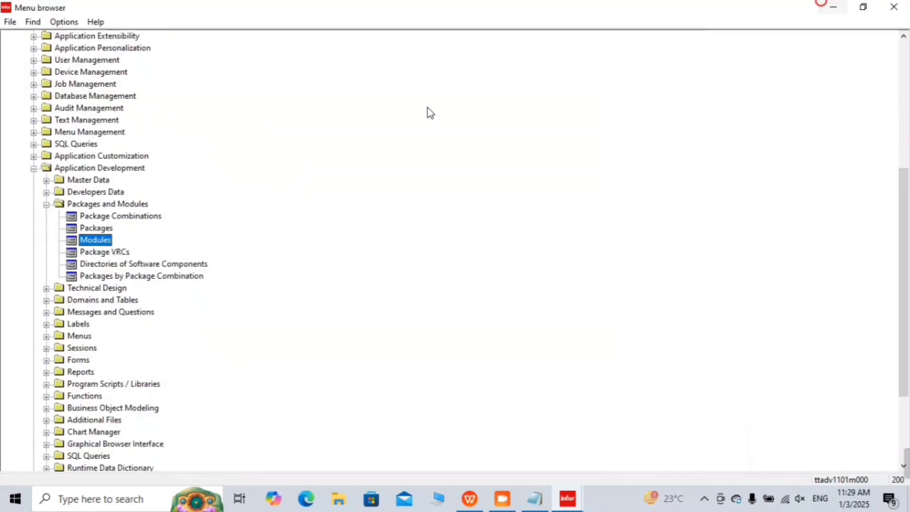
Step: Place the cursor at the end of the pur (purchase) module line in Notepad, then minimize it
{"action": "left_click", "coordinate": [534, 499]}
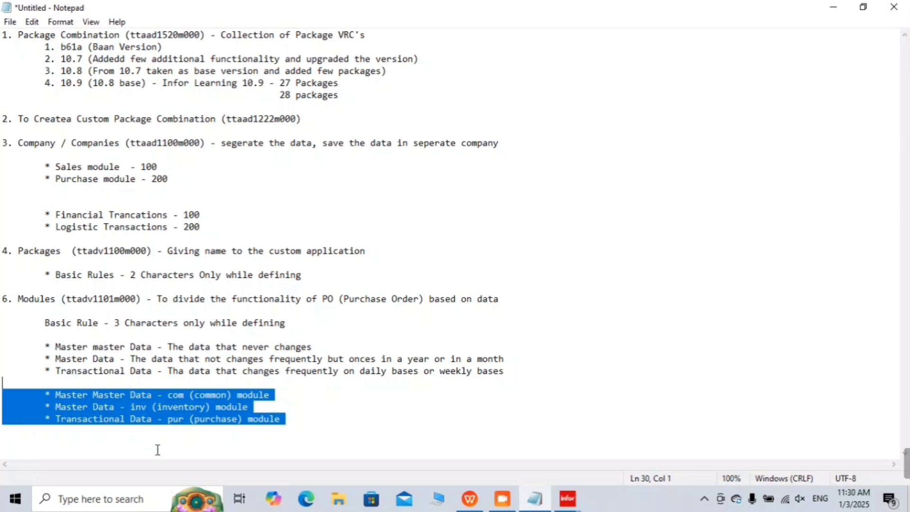
{"action": "left_click", "coordinate": [321, 409]}
{"action": "left_click", "coordinate": [310, 418]}
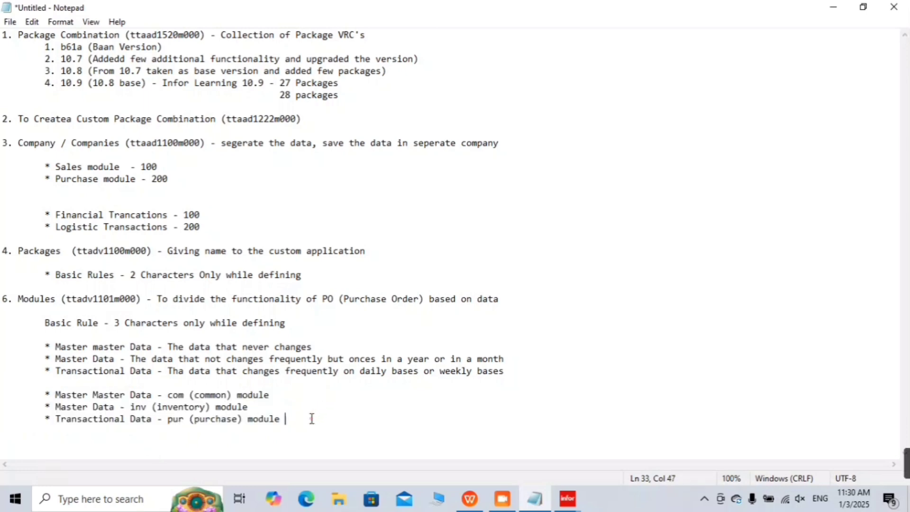
{"action": "left_click", "coordinate": [818, 10]}
Step: Enter module code com for package il and close the Modules session, prompting to save
{"action": "left_click", "coordinate": [539, 497]}
{"action": "mouse_move", "coordinate": [568, 499]}
{"action": "left_click", "coordinate": [586, 446]}
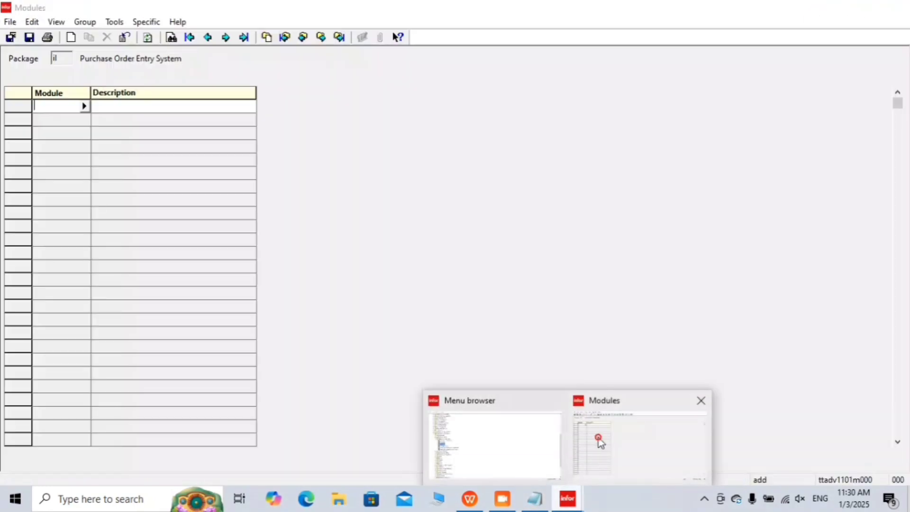
{"action": "type", "text": "com"}
{"action": "key", "text": "Tab"}
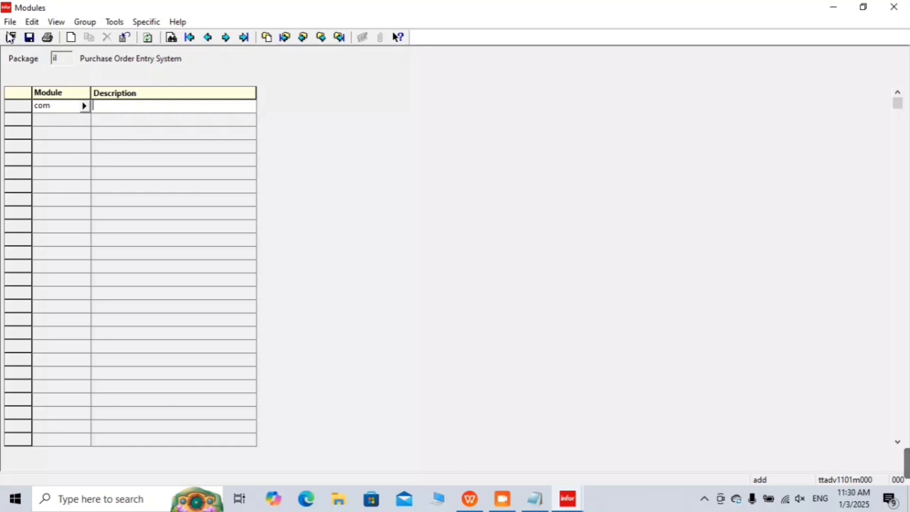
{"action": "key", "text": "Escape"}
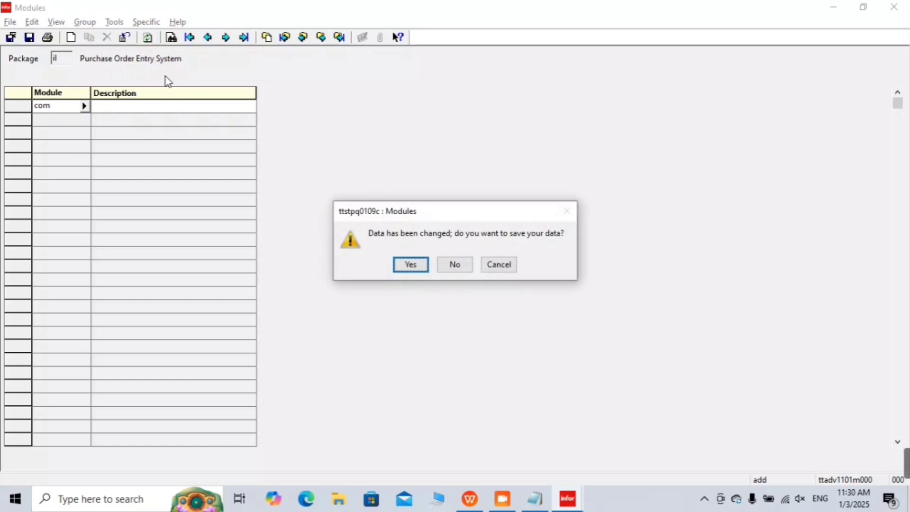
Step: Discard the unsaved com entry, reopen Modules and start a new group for package il
{"action": "key", "text": "Tab"}
{"action": "key", "text": "alt+Tab"}
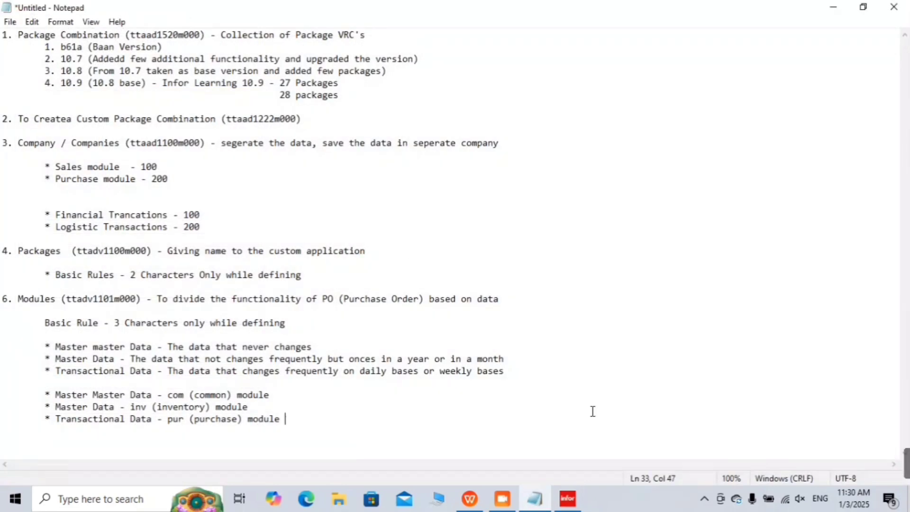
{"action": "left_click", "coordinate": [568, 499]}
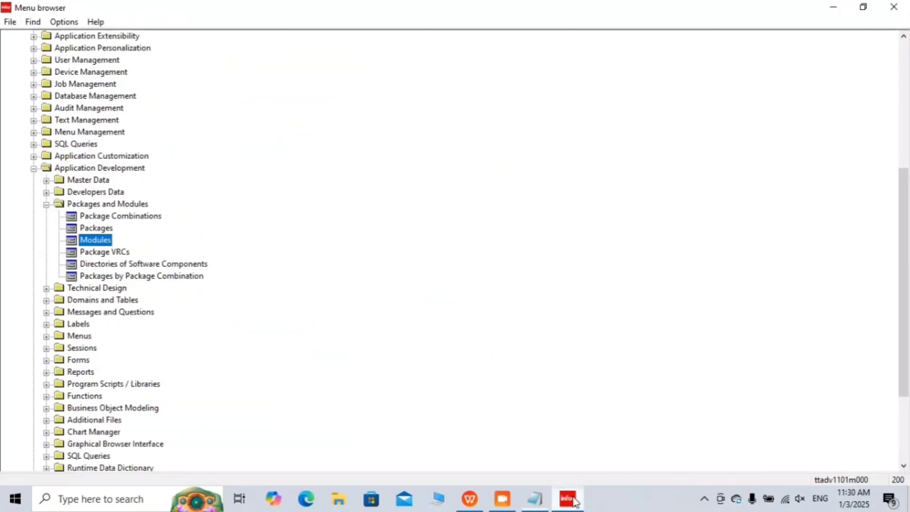
{"action": "double_click", "coordinate": [101, 240]}
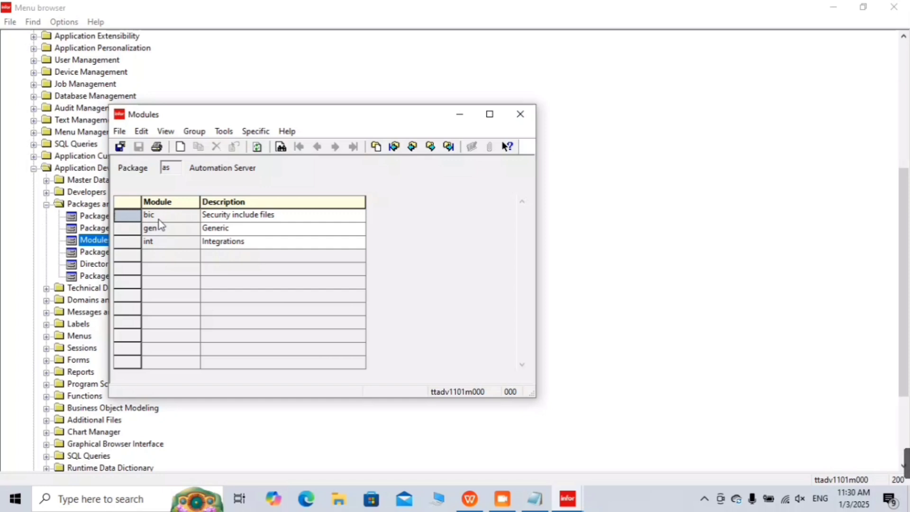
{"action": "key", "text": "ctrl+n"}
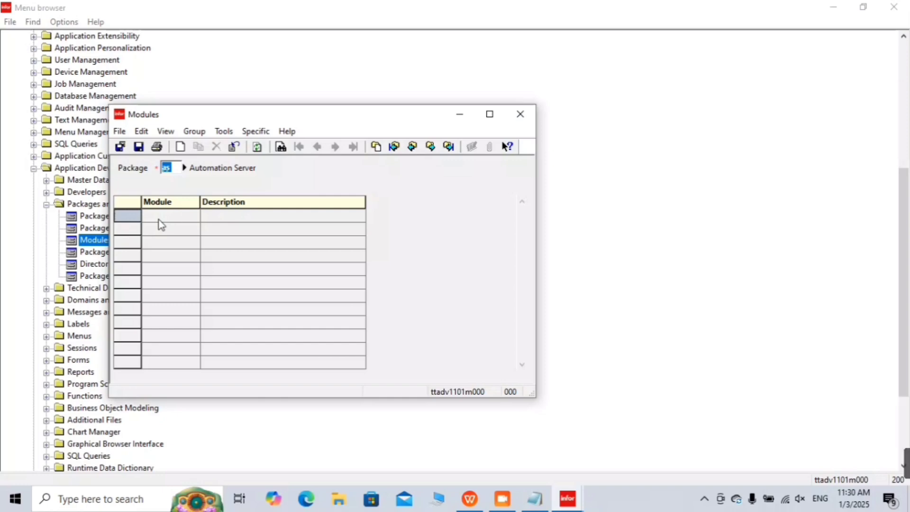
{"action": "type", "text": "il"}
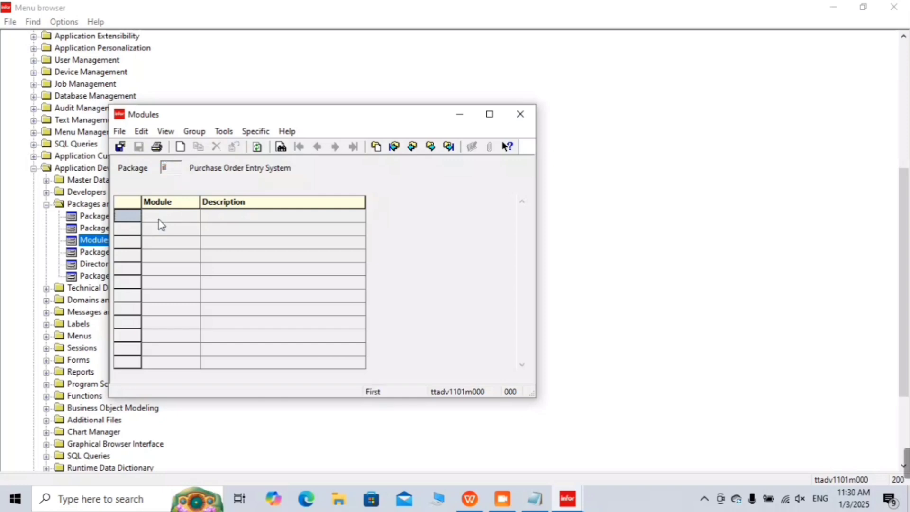
Step: Enter modules com 'Common', inv 'Inventory' and pur 'Purchase', then save and close
{"action": "left_click", "coordinate": [159, 216]}
{"action": "type", "text": "com"}
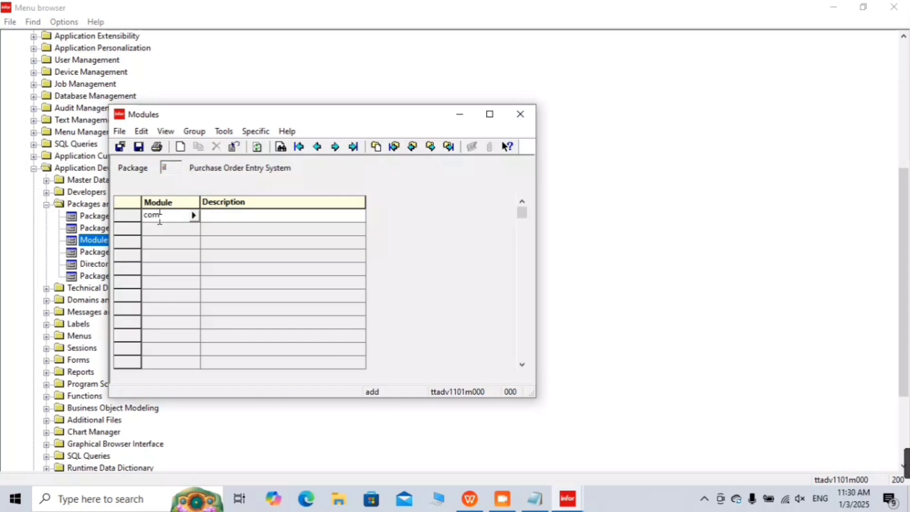
{"action": "key", "text": "Tab"}
{"action": "type", "text": "Common"}
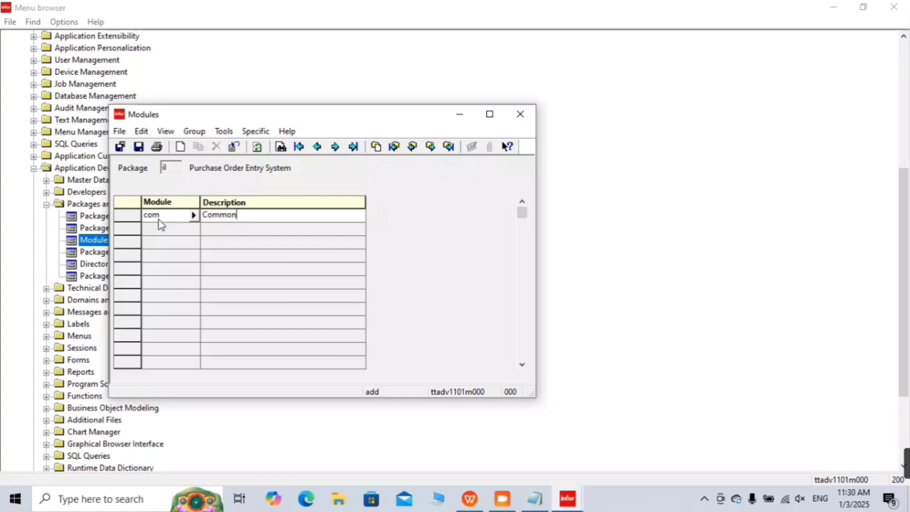
{"action": "key", "text": "Tab"}
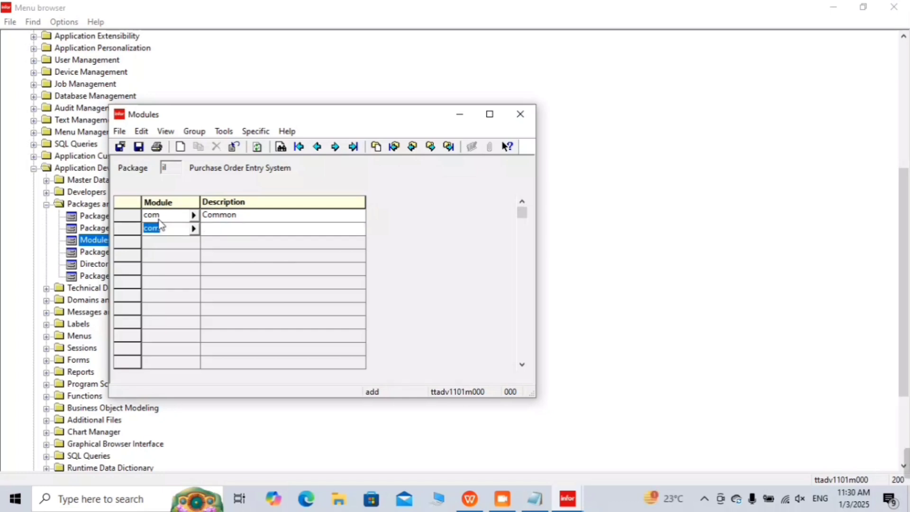
{"action": "type", "text": "inv"}
{"action": "key", "text": "Tab"}
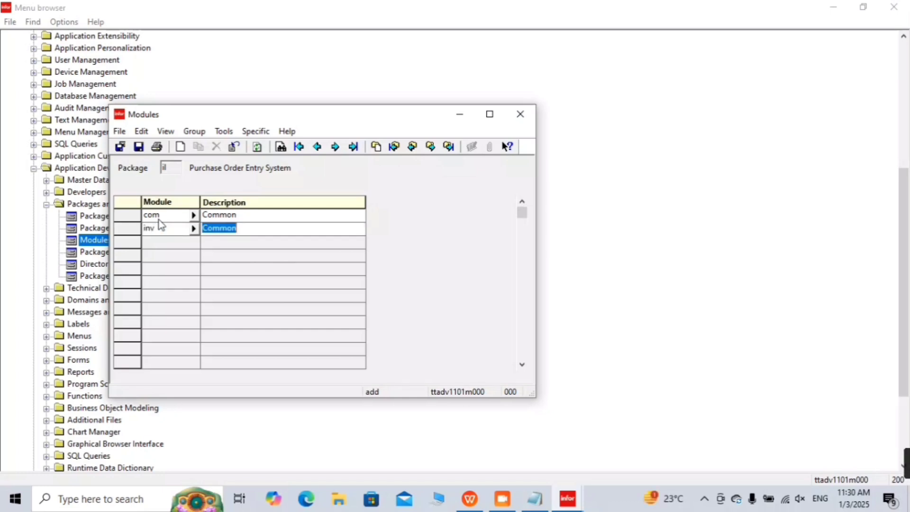
{"action": "type", "text": "Inventory"}
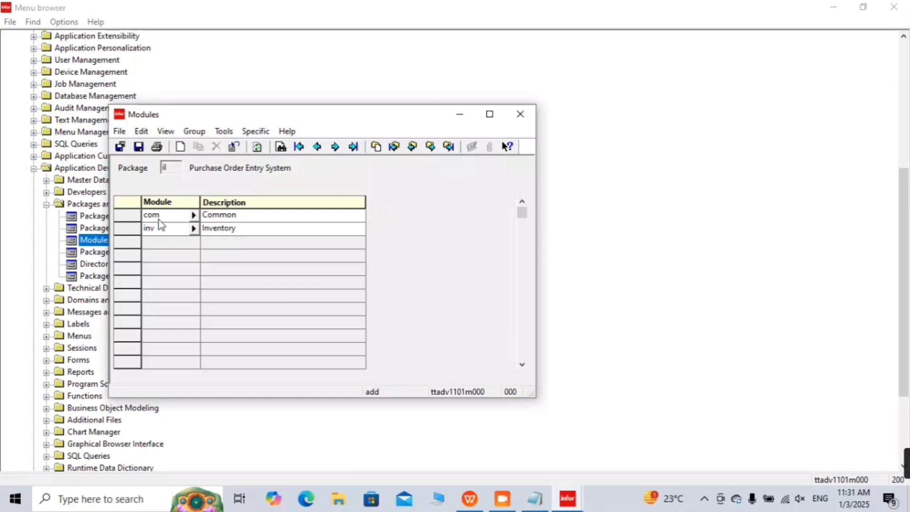
{"action": "key", "text": "Tab"}
{"action": "type", "text": "pur"}
{"action": "key", "text": "Tab"}
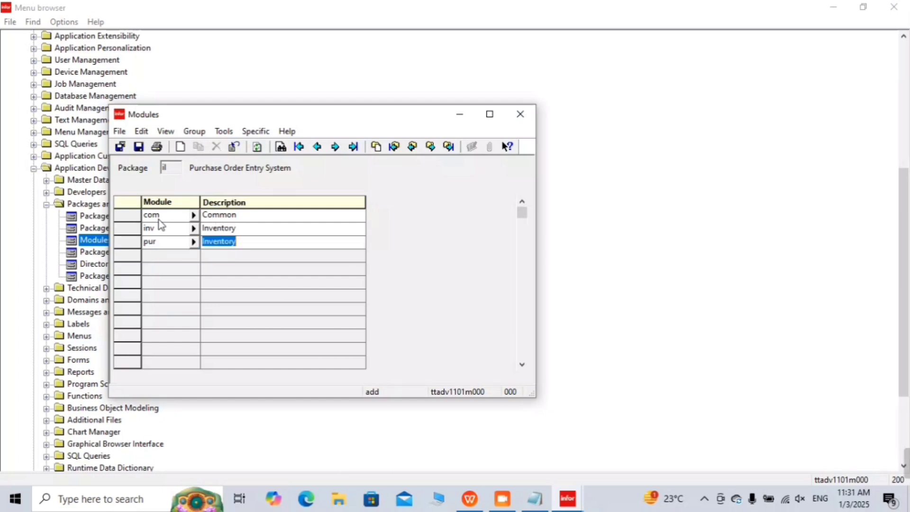
{"action": "type", "text": "Purchase"}
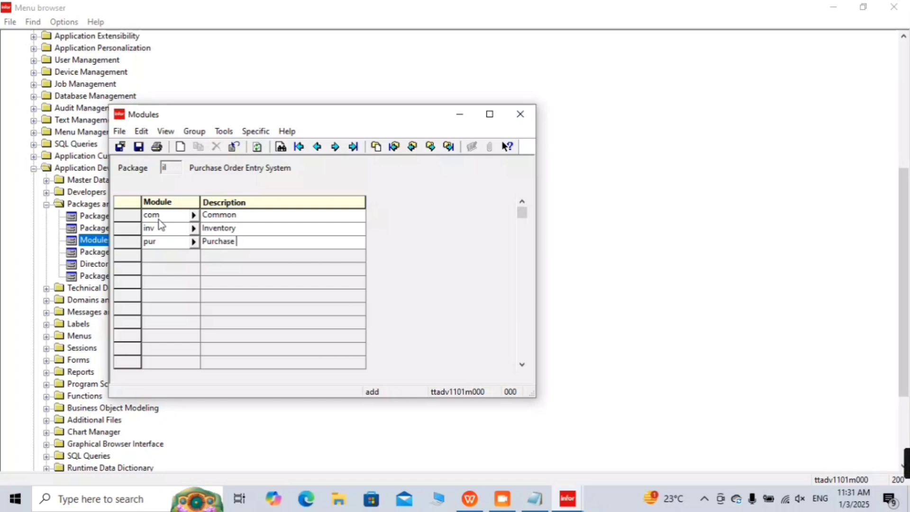
{"action": "left_click", "coordinate": [139, 146]}
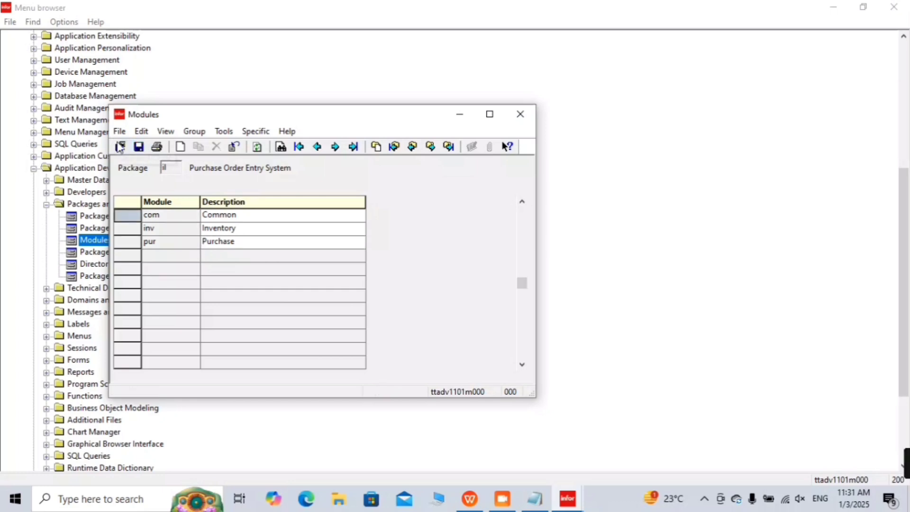
{"action": "left_click", "coordinate": [119, 146]}
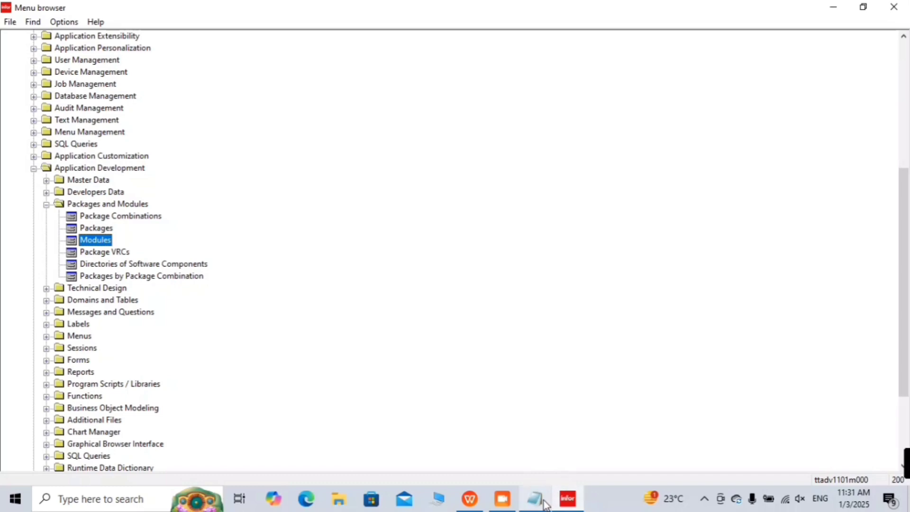
Step: Add the line "7. Package VRC's (ttadv1511m000) - " below the module notes
{"action": "mouse_move", "coordinate": [544, 502]}
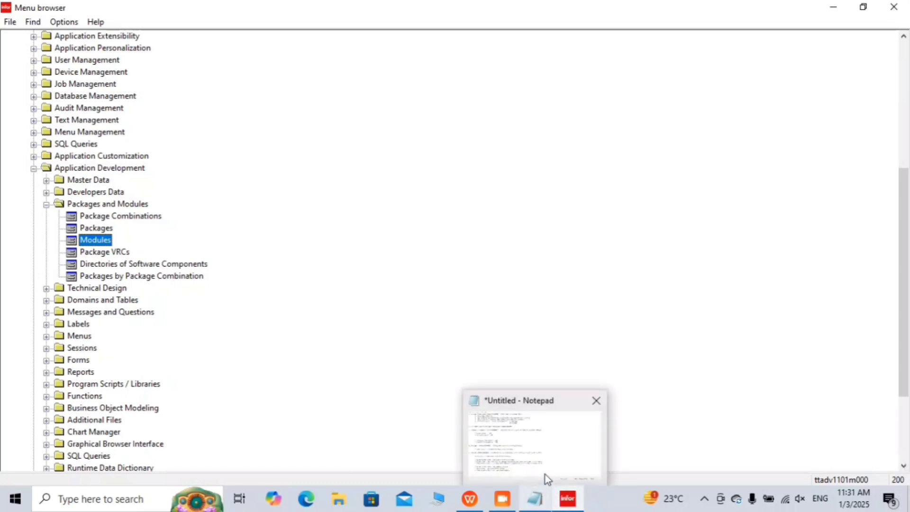
{"action": "left_click", "coordinate": [544, 477]}
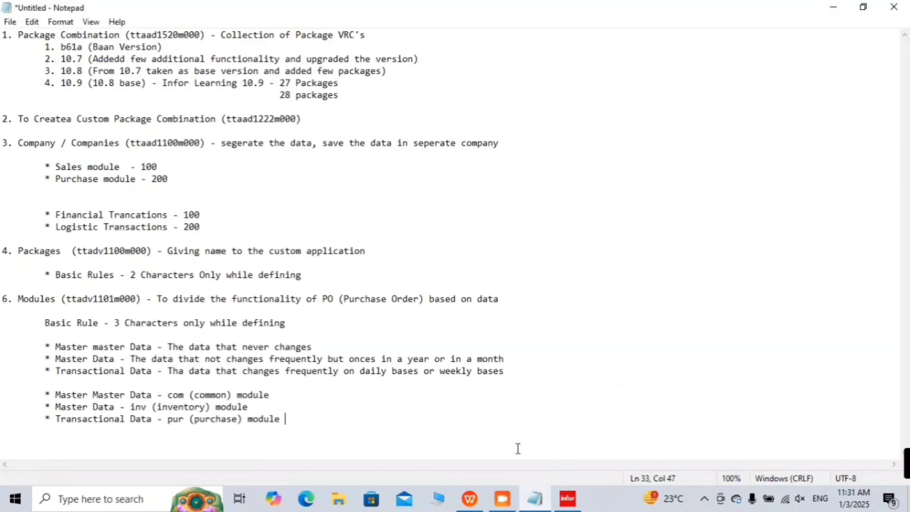
{"action": "key", "text": "Return"}
{"action": "key", "text": "Return"}
{"action": "type", "text": "7. Package "}
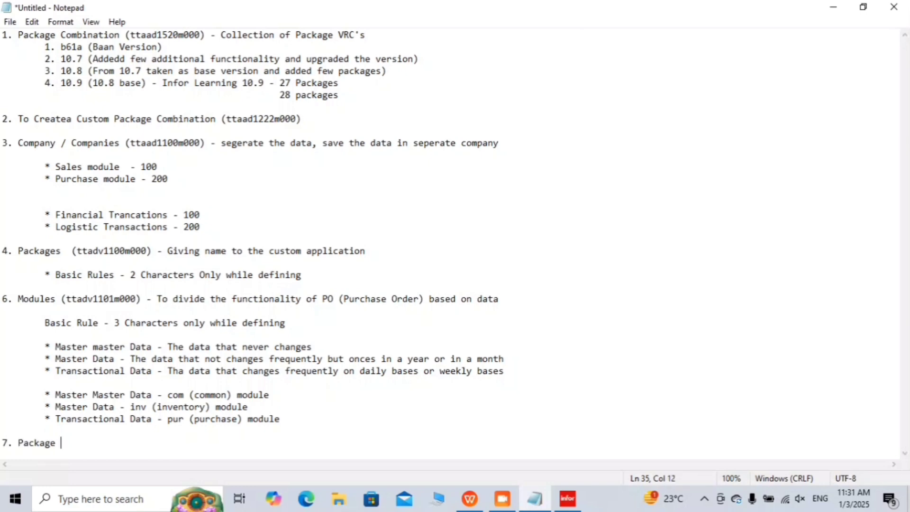
{"action": "type", "text": "VRC's ("}
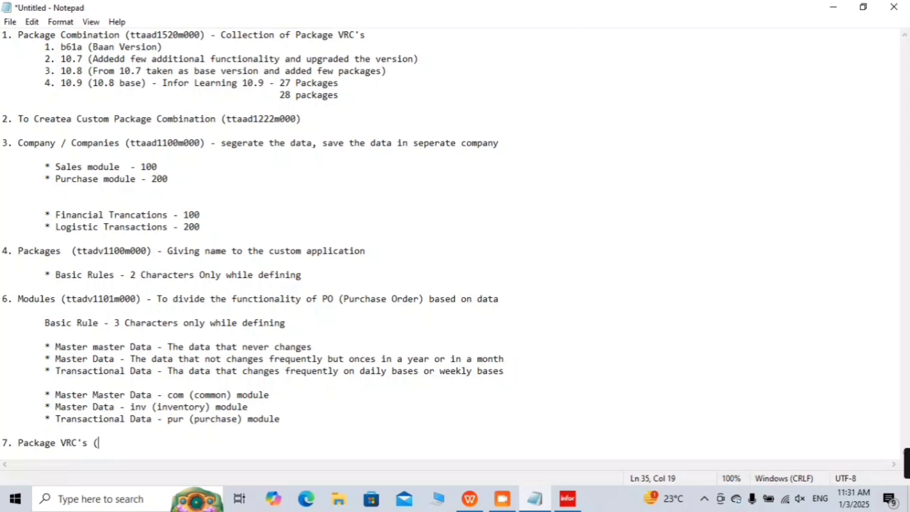
{"action": "type", "text": "ttadv"}
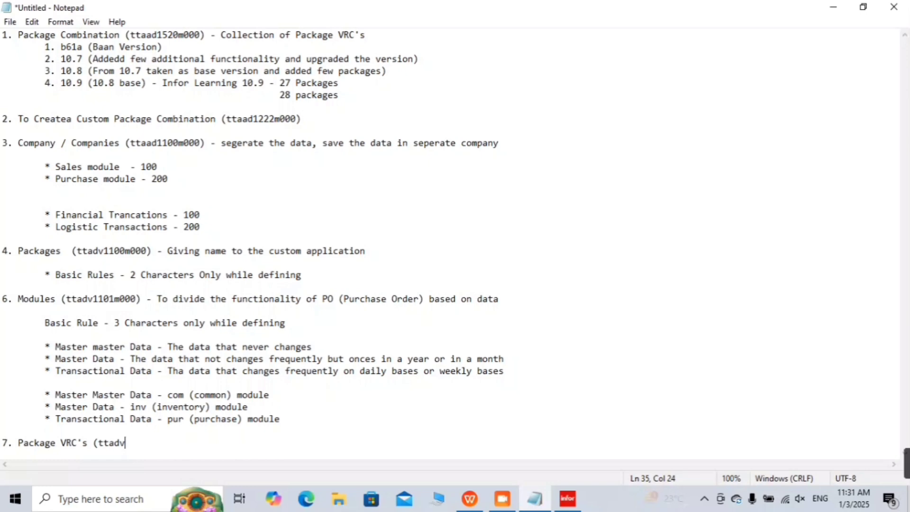
{"action": "type", "text": "151"}
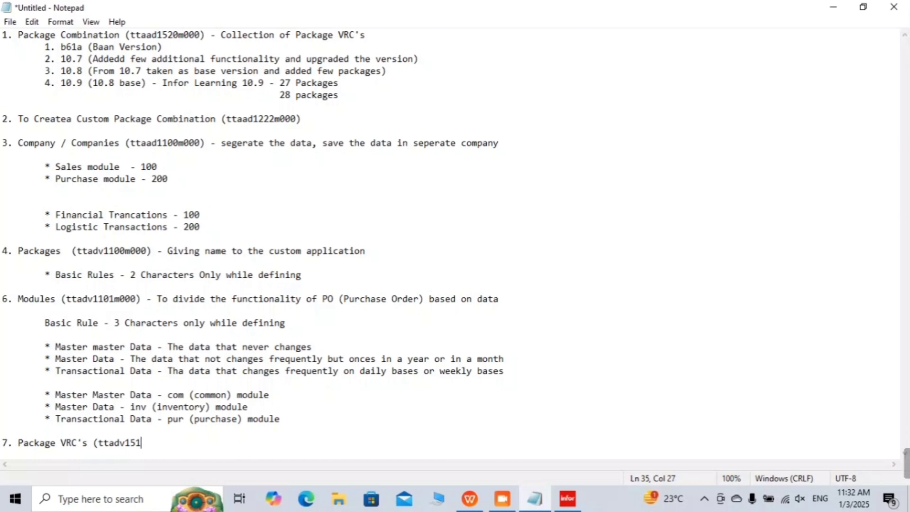
{"action": "type", "text": "1m00) "}
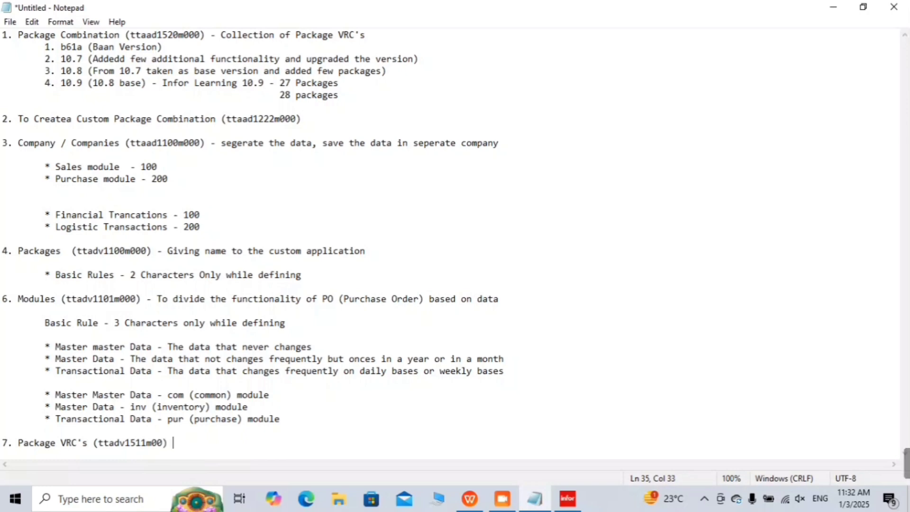
{"action": "type", "text": ":"}
{"action": "key", "text": "BackSpace"}
{"action": "key", "text": "BackSpace"}
{"action": "key", "text": "BackSpace"}
{"action": "type", "text": "0"}
{"action": "key", "text": "BackSpace"}
{"action": "type", "text": ") -"}
Step: Set up an indented bullet asterisk line under item 7
{"action": "key", "text": "Return"}
{"action": "key", "text": "Tab"}
{"action": "key", "text": "Tab"}
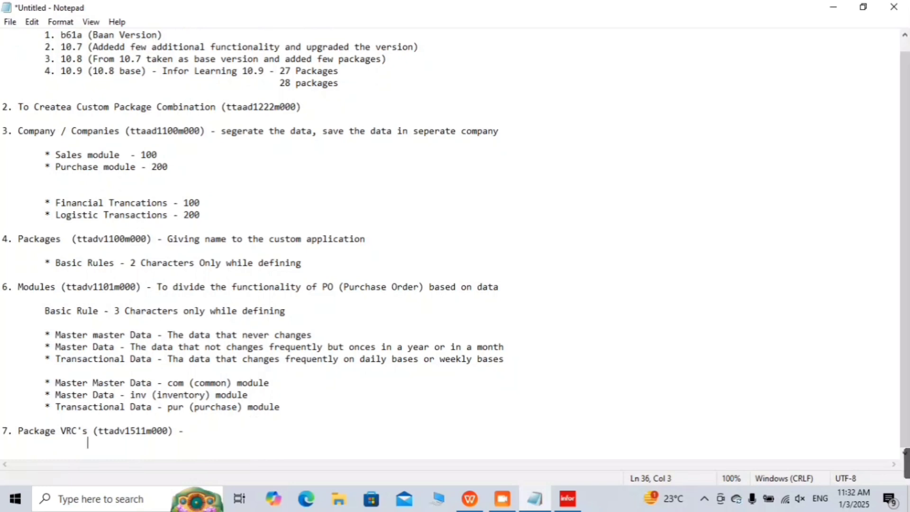
{"action": "key", "text": "BackSpace"}
{"action": "key", "text": "Return"}
{"action": "key", "text": "BackSpace"}
{"action": "type", "text": "*"}
{"action": "key", "text": "Return"}
{"action": "key", "text": "BackSpace"}
{"action": "key", "text": "Return"}
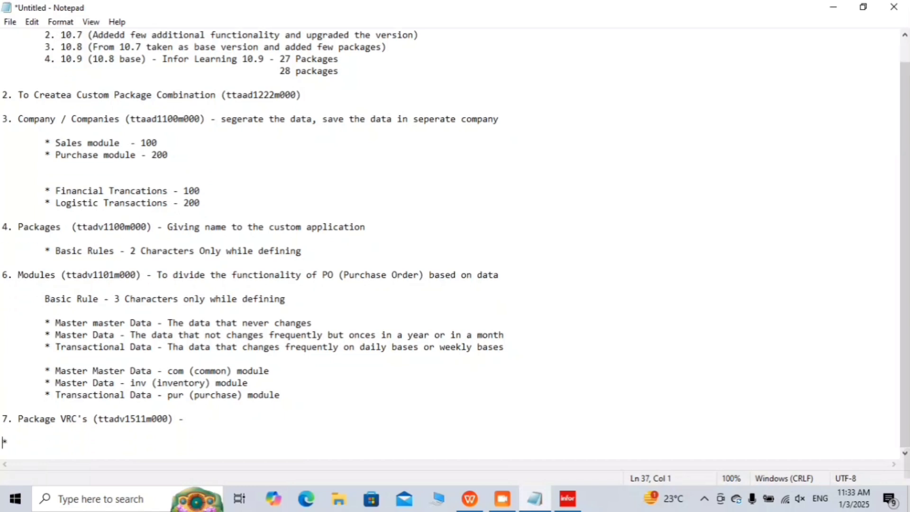
{"action": "key", "text": "Tab"}
{"action": "key", "text": "End"}
Step: Write the bullet 'Defining / Giving name of the folder to our custom package in the server through the UI (BECS)'
{"action": "type", "text": "D"}
{"action": "key", "text": "BackSpace"}
{"action": "type", "text": "De"}
{"action": "type", "text": "fini"}
{"action": "type", "text": "/"}
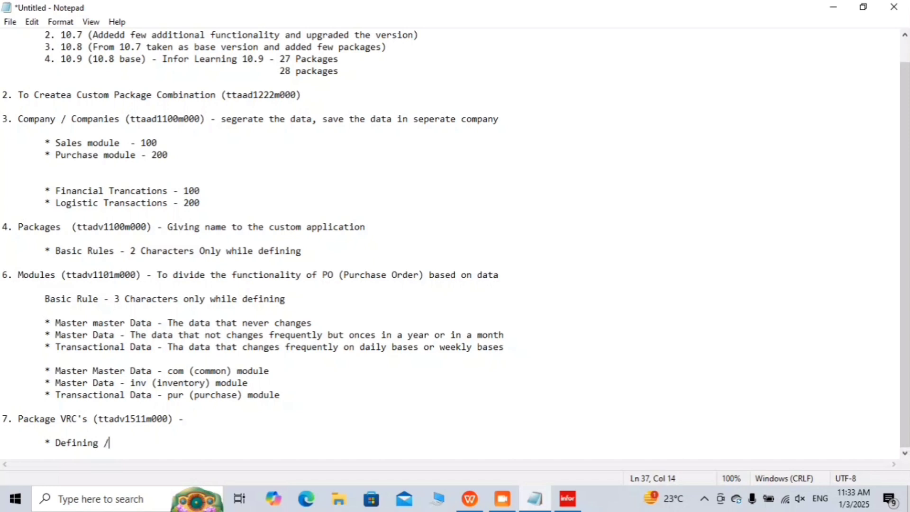
{"action": "type", "text": " Giving name "}
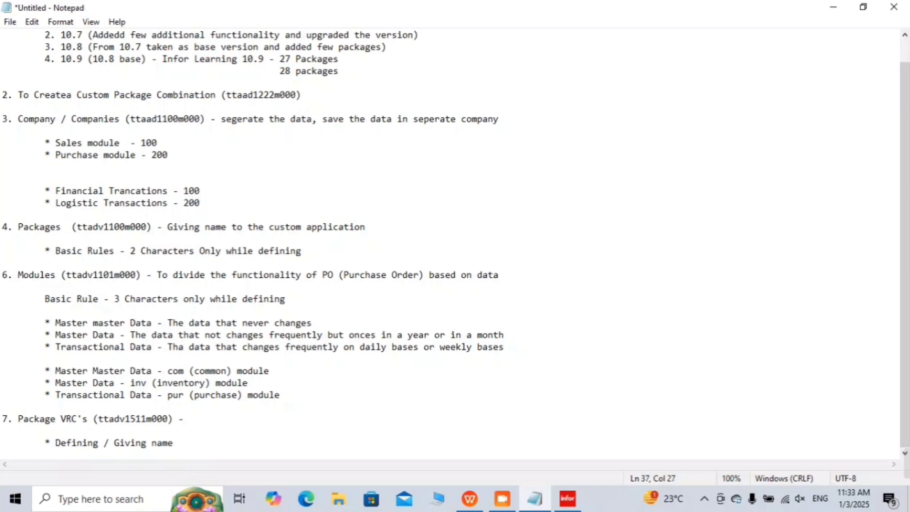
{"action": "type", "text": "of the folder"}
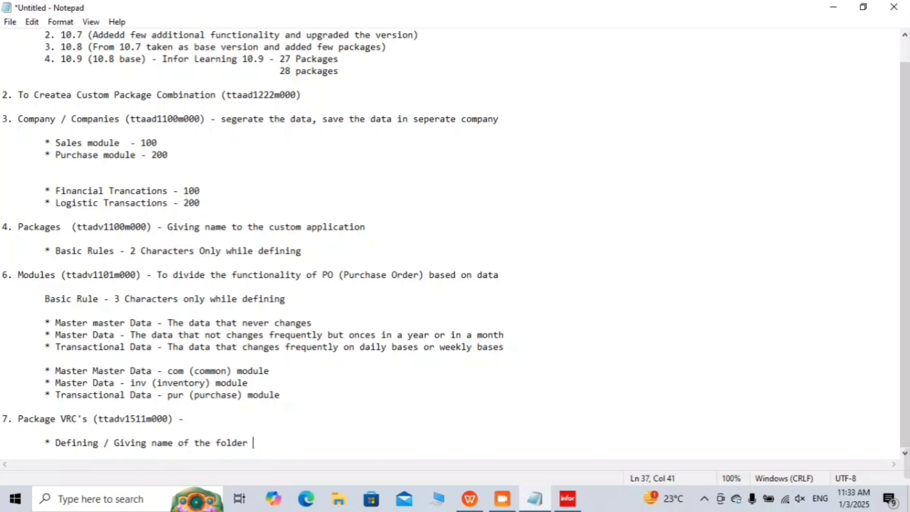
{"action": "type", "text": "to our custom package in "}
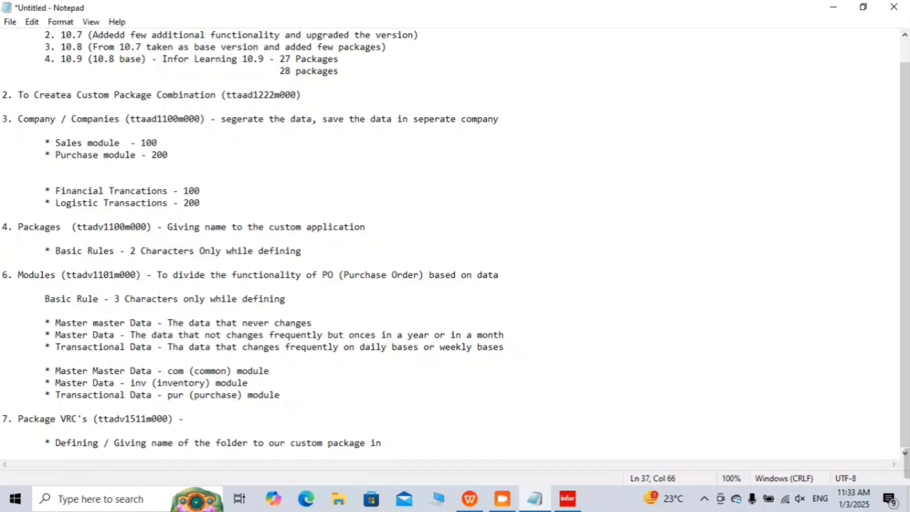
{"action": "type", "text": "the "}
{"action": "type", "text": "s"}
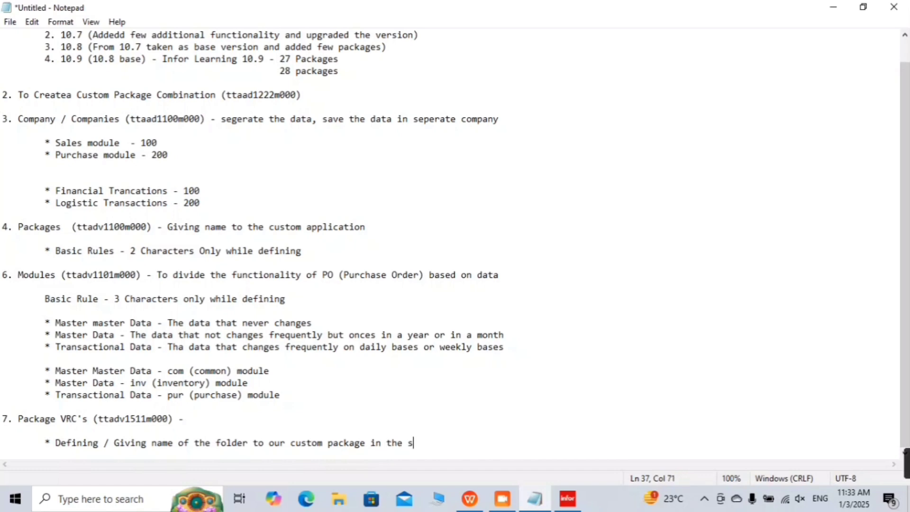
{"action": "type", "text": "erver "}
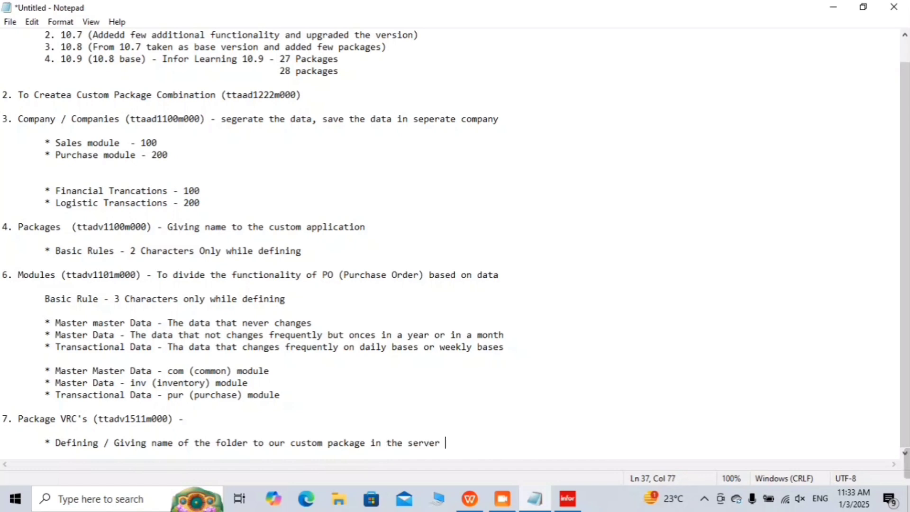
{"action": "type", "text": "through "}
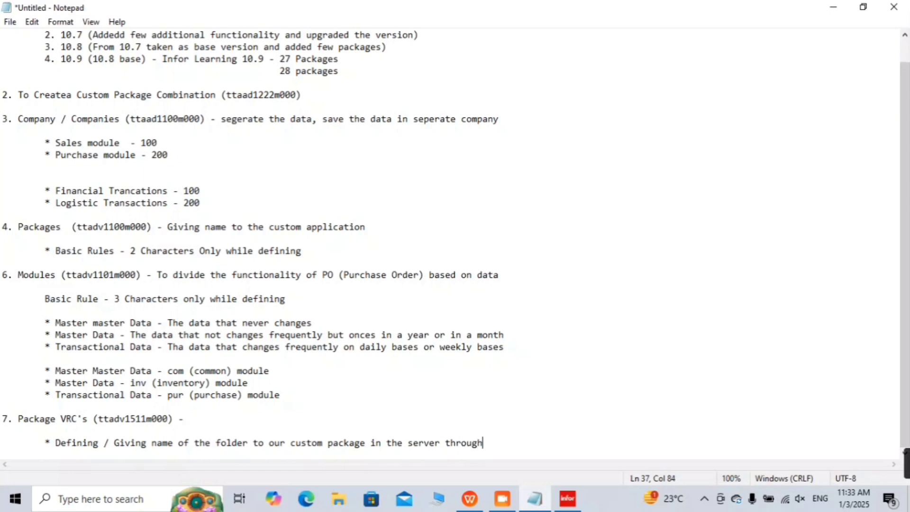
{"action": "type", "text": "the UI (BESC"}
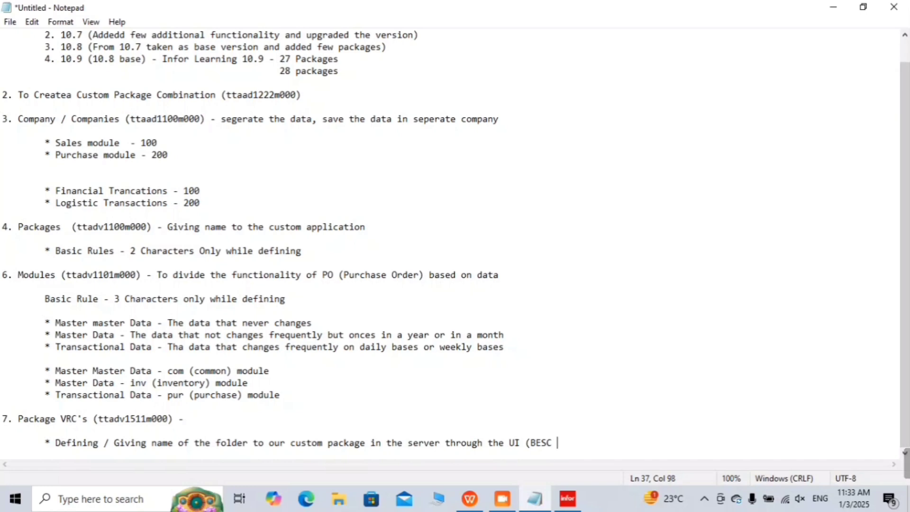
{"action": "key", "text": "Home"}
{"action": "key", "text": "BackSpace"}
{"action": "key", "text": "Return"}
{"action": "left_click", "coordinate": [565, 449]}
{"action": "key", "text": "BackSpace"}
{"action": "key", "text": "BackSpace"}
{"action": "type", "text": "CS"}
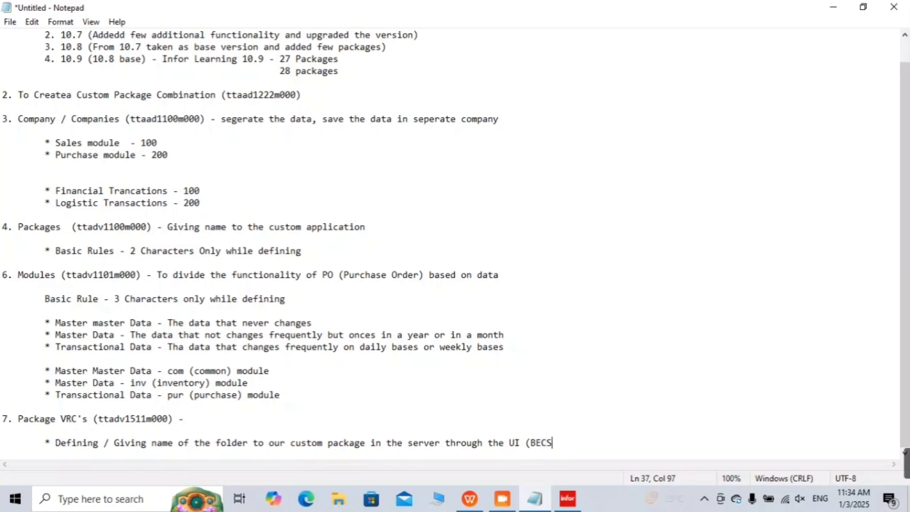
{"action": "type", "text": ")"}
Step: Add an indented '* BECS - UI' bullet, then open the Package VRCs session in Infor LN
{"action": "key", "text": "Return"}
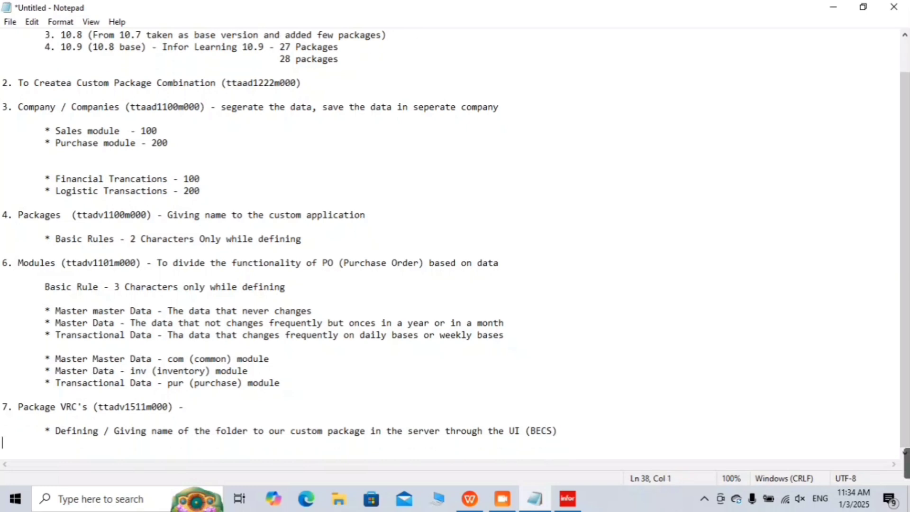
{"action": "key", "text": "Tab"}
{"action": "type", "text": "BCES"}
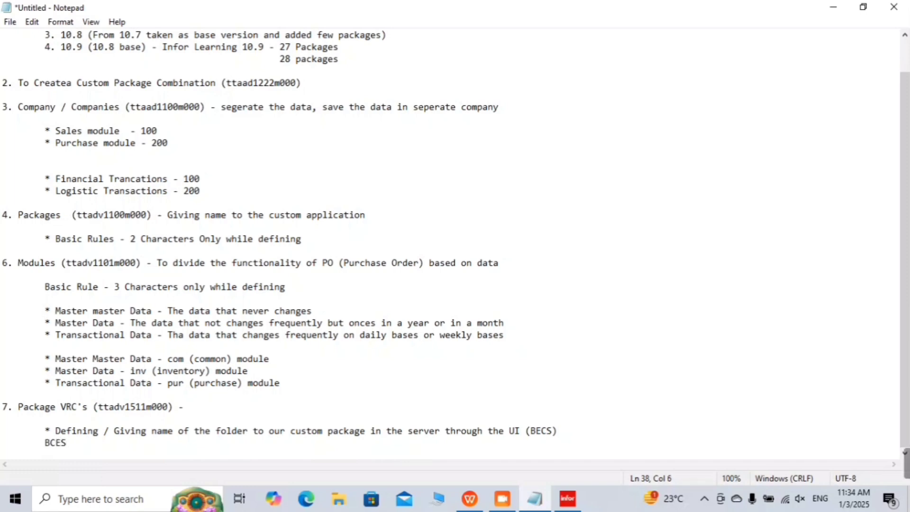
{"action": "key", "text": "BackSpace"}
{"action": "key", "text": "BackSpace"}
{"action": "key", "text": "BackSpace"}
{"action": "type", "text": "C"}
{"action": "key", "text": "BackSpace"}
{"action": "key", "text": "BackSpace"}
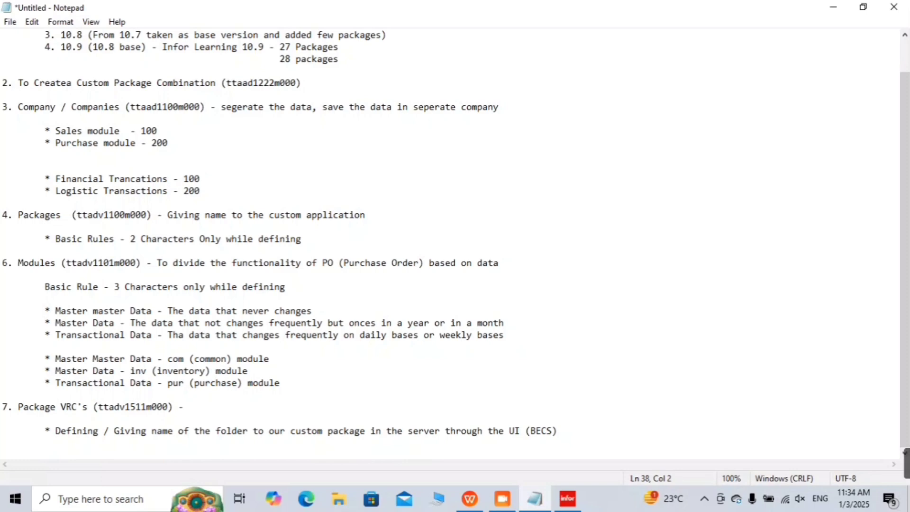
{"action": "type", "text": "* BECS -"}
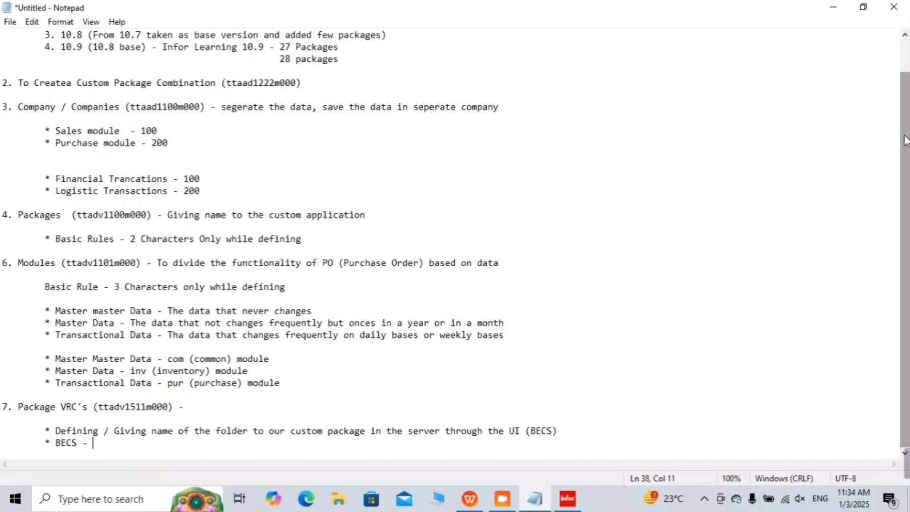
{"action": "type", "text": "UI"}
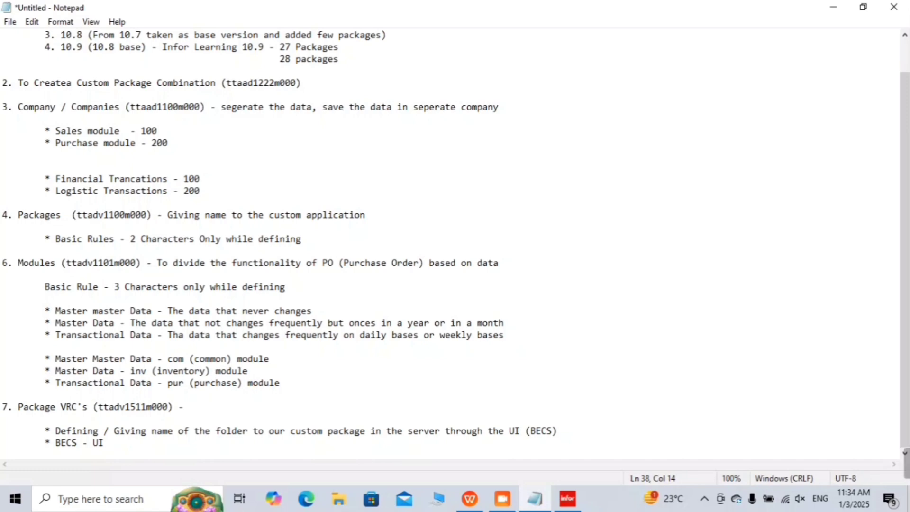
{"action": "left_click", "coordinate": [830, 6]}
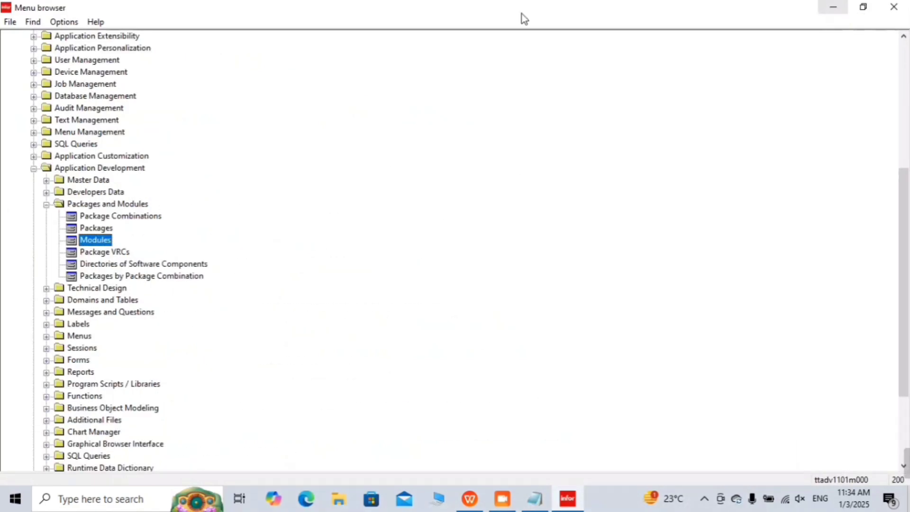
{"action": "double_click", "coordinate": [119, 254]}
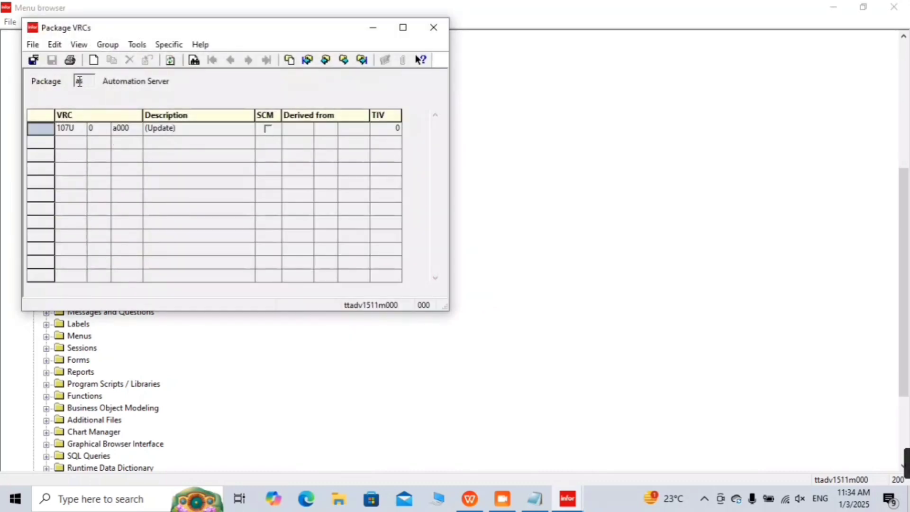
Step: Select package il in a new Package VRCs group and open a blank VRC entry form
{"action": "left_click", "coordinate": [158, 44]}
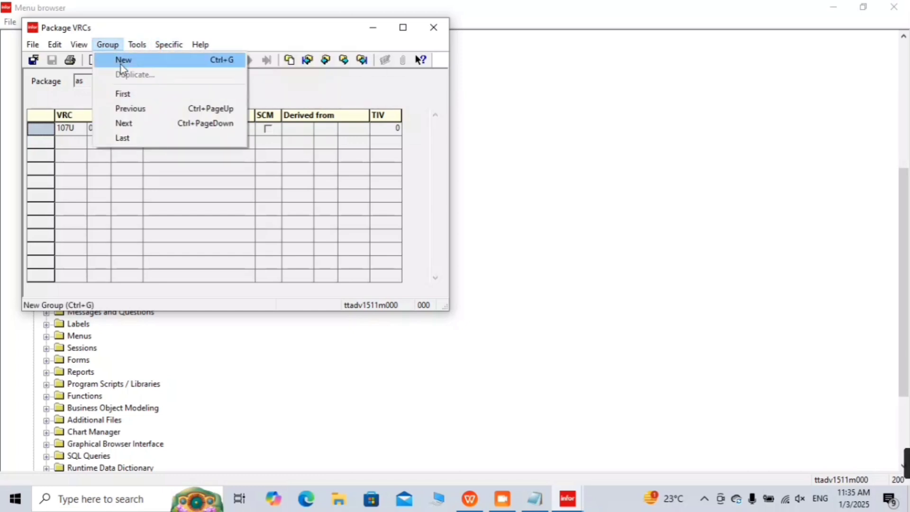
{"action": "left_click", "coordinate": [123, 60]}
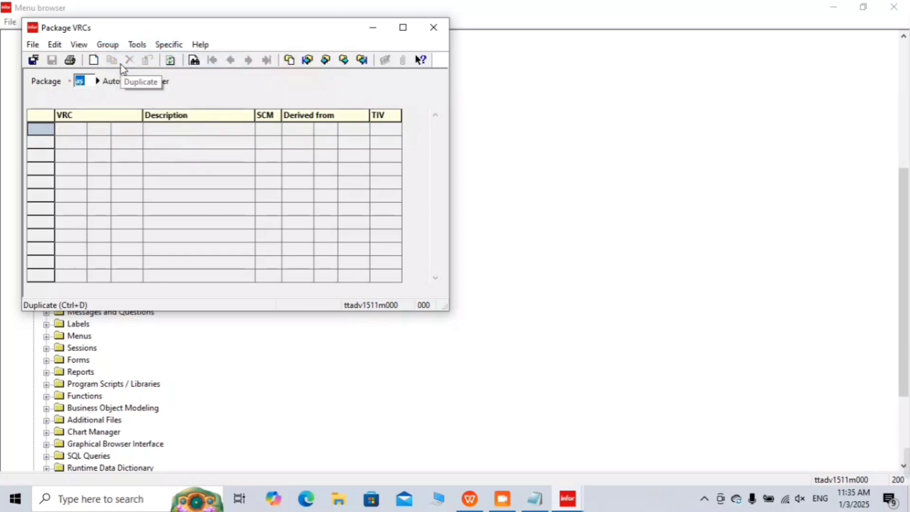
{"action": "key", "text": "BackSpace"}
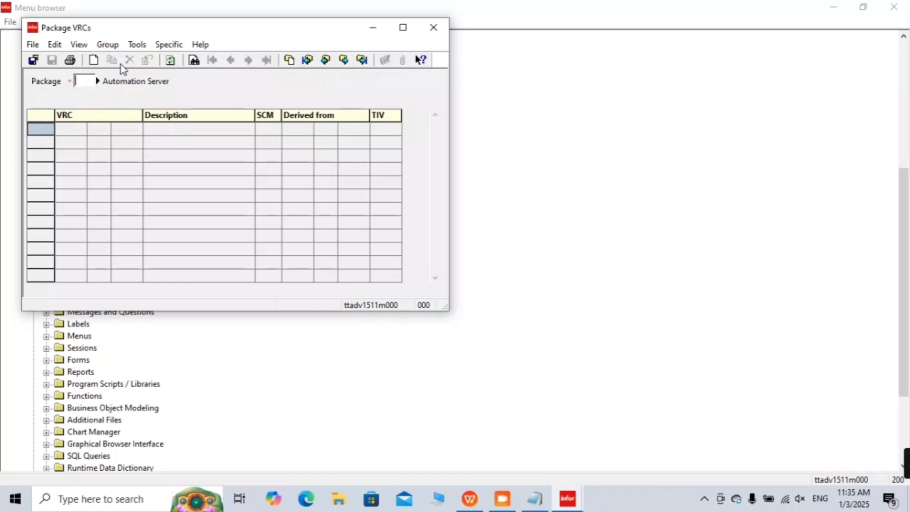
{"action": "type", "text": "tv"}
{"action": "key", "text": "Tab"}
{"action": "key", "text": "Return"}
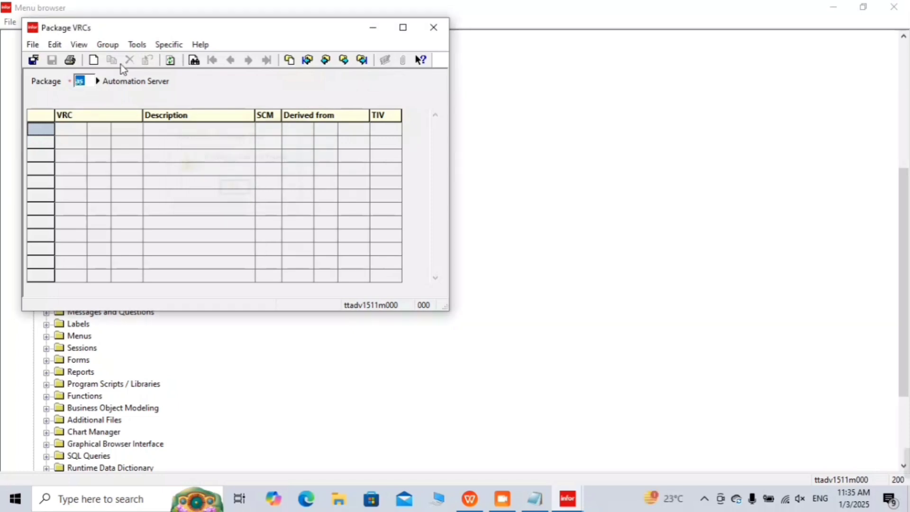
{"action": "type", "text": "il"}
{"action": "key", "text": "Tab"}
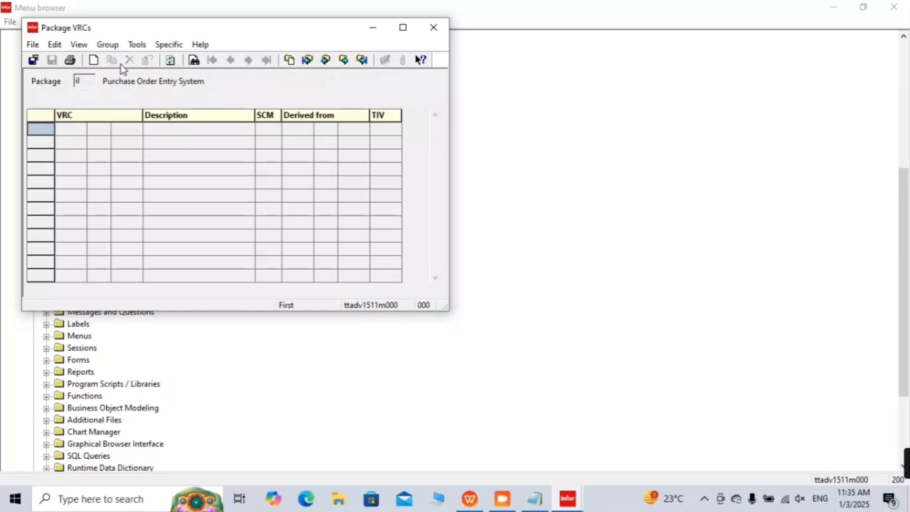
{"action": "key", "text": "ctrl+n"}
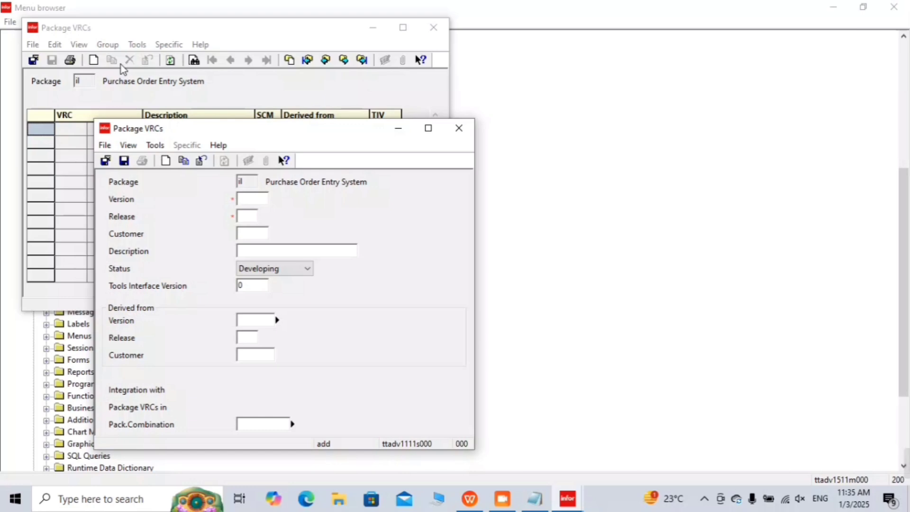
Step: Enter VRC version 109U, release 0 and customer code il01
{"action": "type", "text": "109U"}
{"action": "key", "text": "Tab"}
{"action": "type", "text": "0"}
{"action": "key", "text": "Tab"}
{"action": "type", "text": "il00"}
{"action": "key", "text": "BackSpace"}
{"action": "key", "text": "BackSpace"}
{"action": "key", "text": "BackSpace"}
{"action": "key", "text": "BackSpace"}
{"action": "type", "text": "il01"}
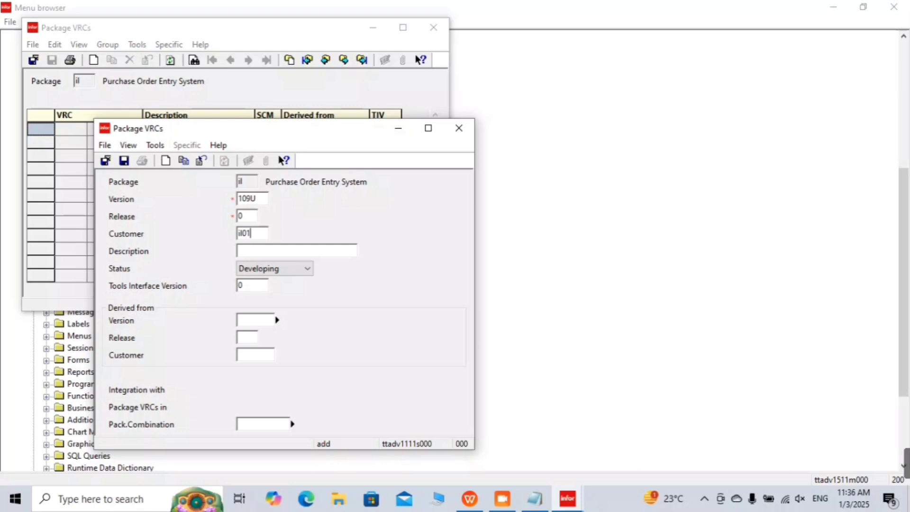
Step: Describe the VRC as 'learning Development' and save and close the form
{"action": "left_click", "coordinate": [238, 250]}
{"action": "type", "text": "learning Deve"}
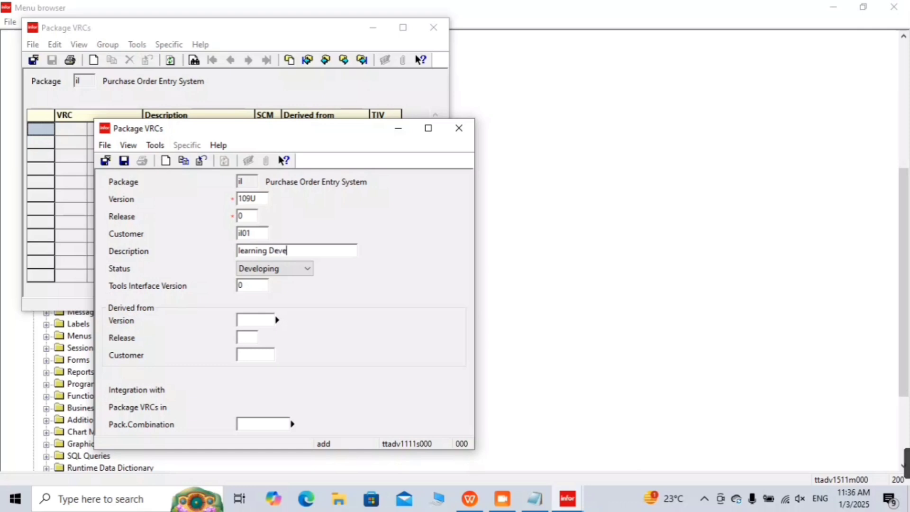
{"action": "type", "text": "lop"}
{"action": "type", "text": "ment"}
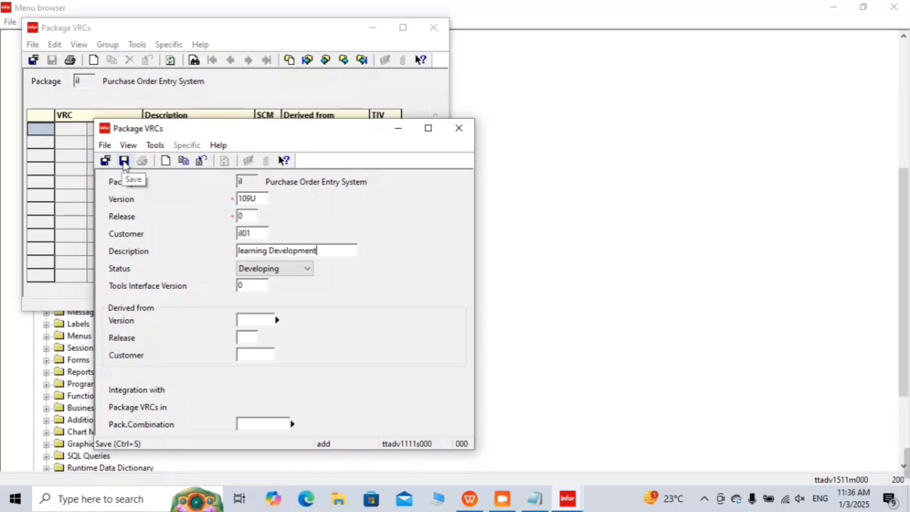
{"action": "left_click", "coordinate": [106, 160]}
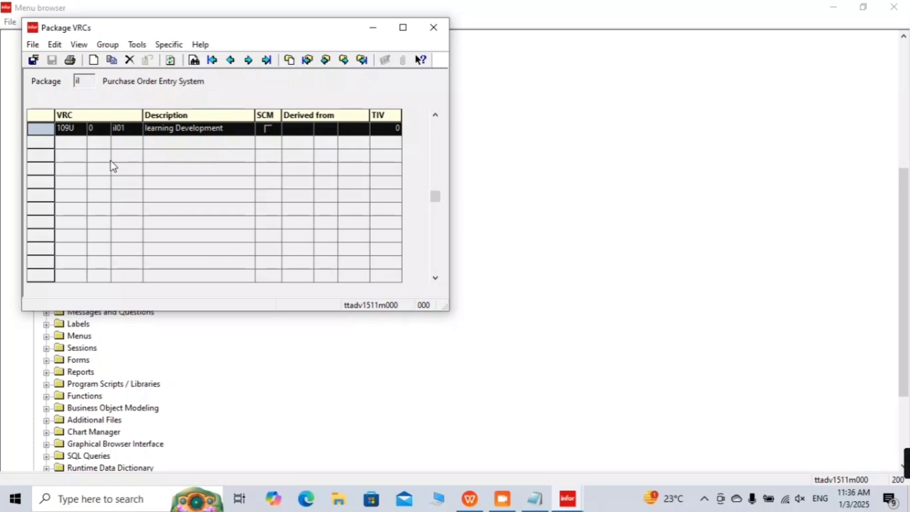
Step: Close the Package VRCs session and switch back to the Notepad notes
{"action": "key", "text": "Escape"}
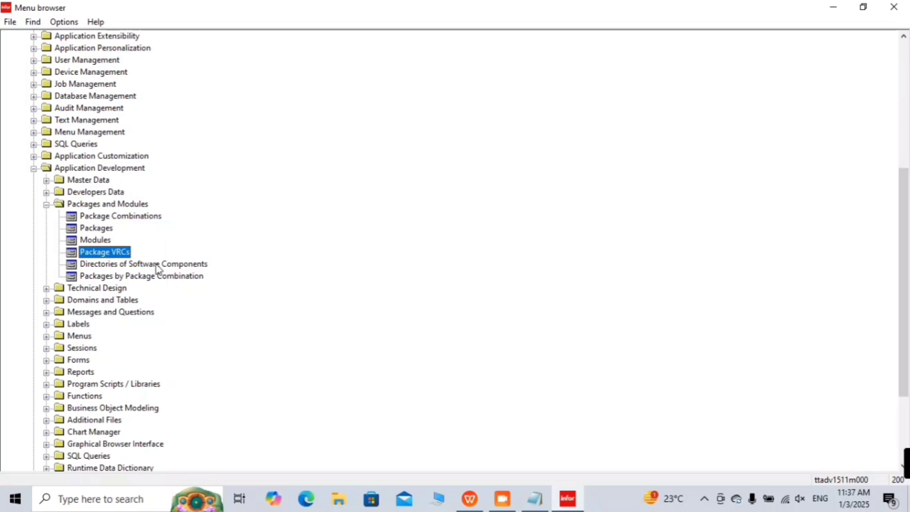
{"action": "left_click", "coordinate": [547, 505]}
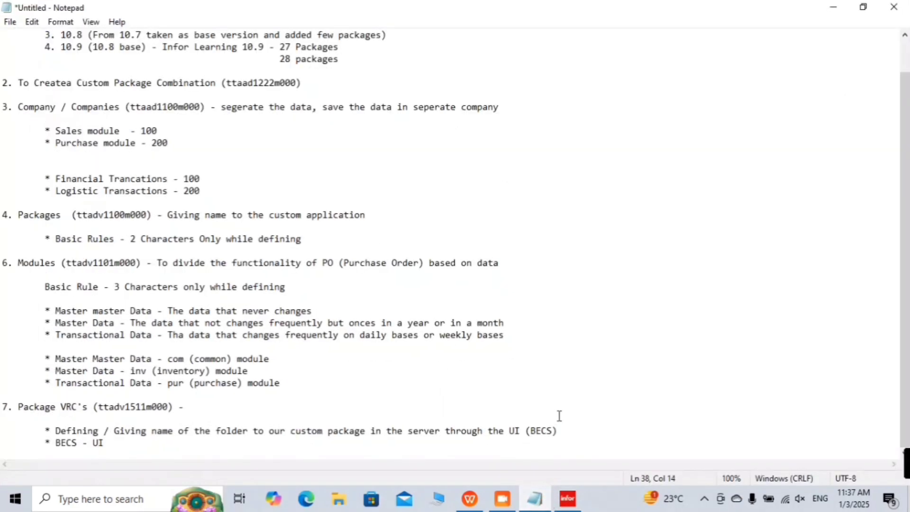
Step: Add the heading '8. Directories of software components (ttadv1115m000) -'
{"action": "key", "text": "Return"}
{"action": "key", "text": "Return"}
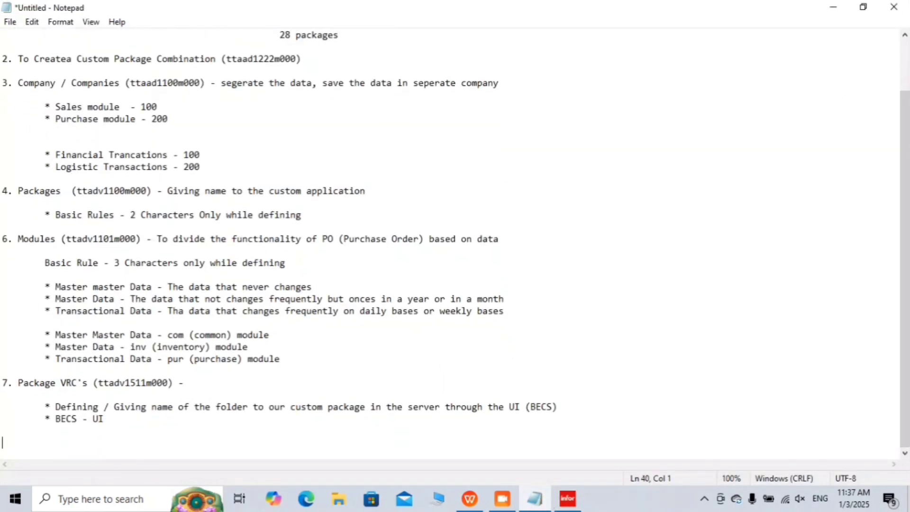
{"action": "type", "text": "8. D"}
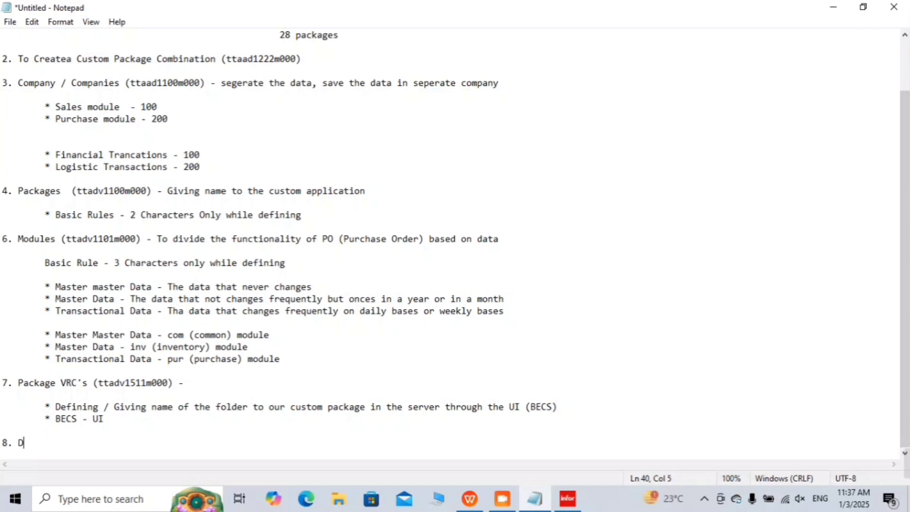
{"action": "type", "text": "irecto"}
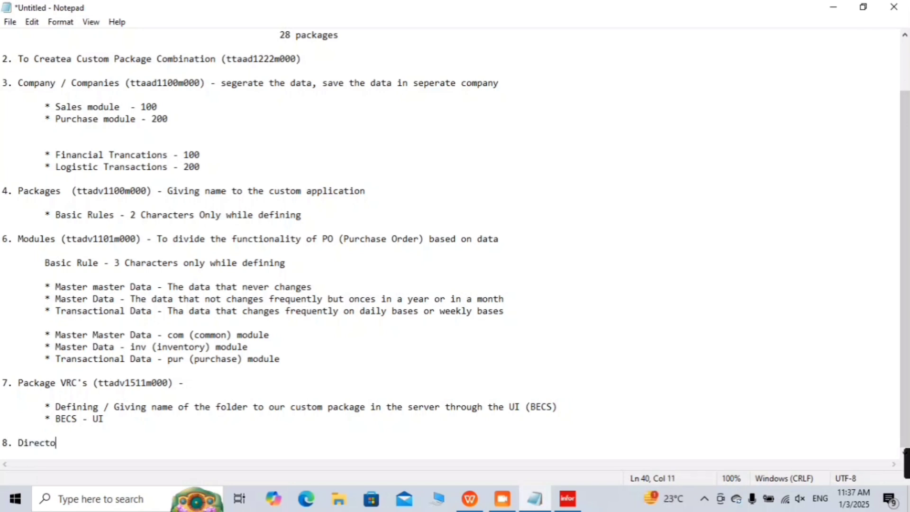
{"action": "type", "text": "ries of "}
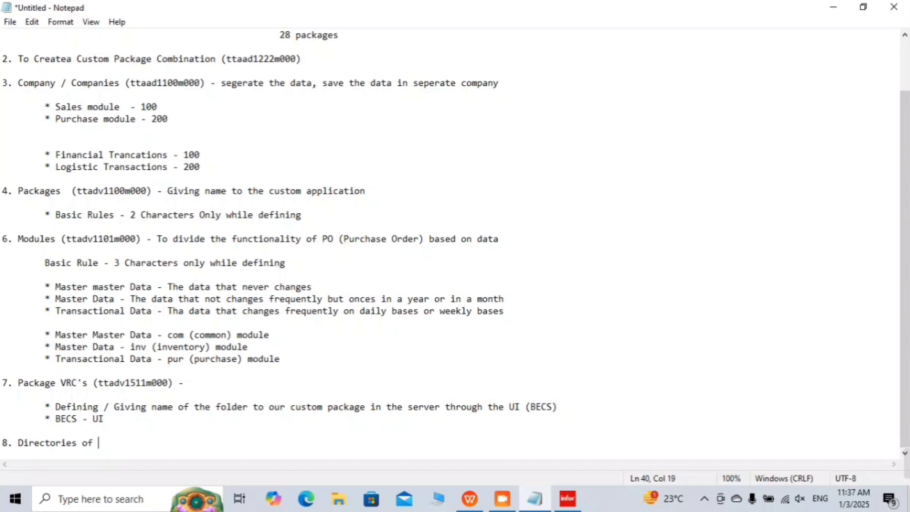
{"action": "type", "text": "software "}
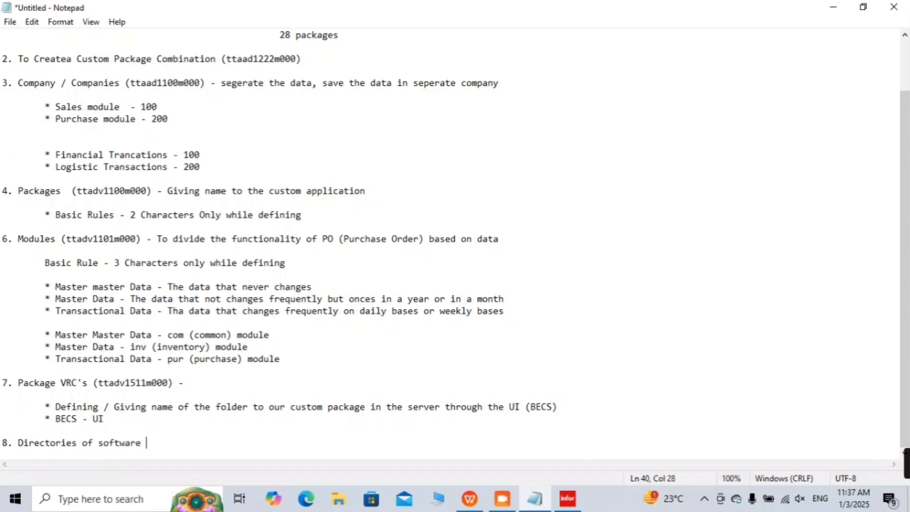
{"action": "type", "text": "components"}
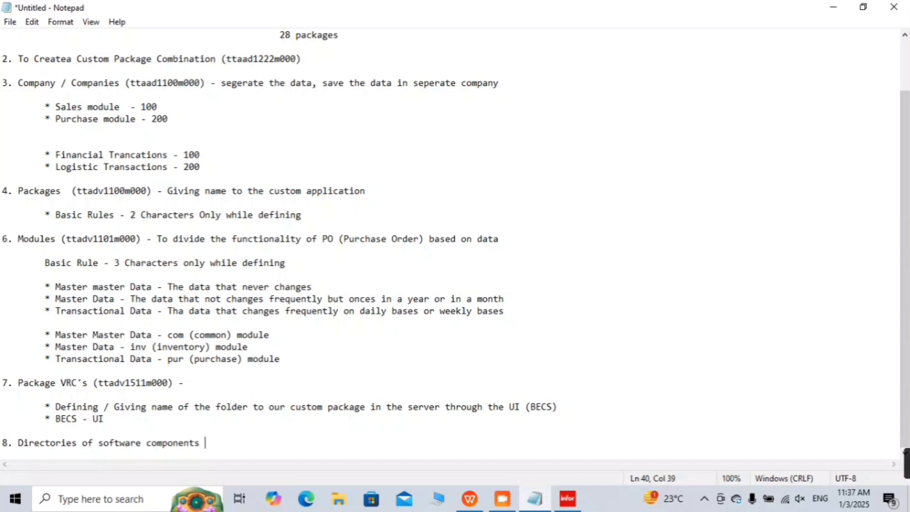
{"action": "type", "text": " (ttadv"}
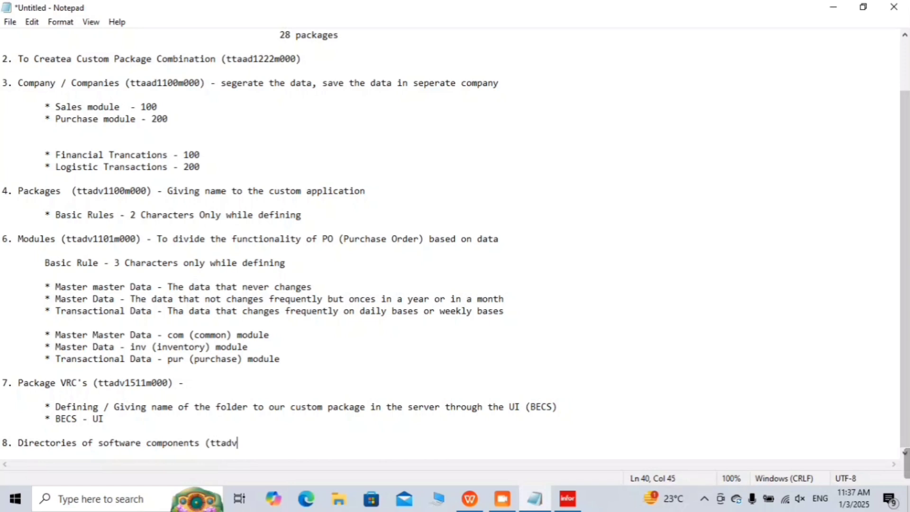
{"action": "type", "text": "1115m000)"}
{"action": "key", "text": "Return"}
{"action": "key", "text": "BackSpace"}
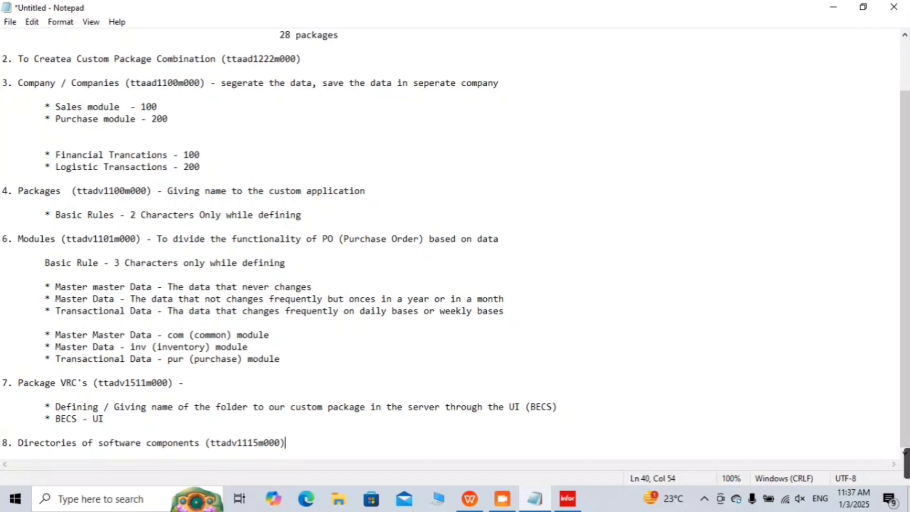
{"action": "type", "text": "-"}
Step: Add the indented bullet '* Adding all software components to our custom package' and minimize Notepad
{"action": "key", "text": "Return"}
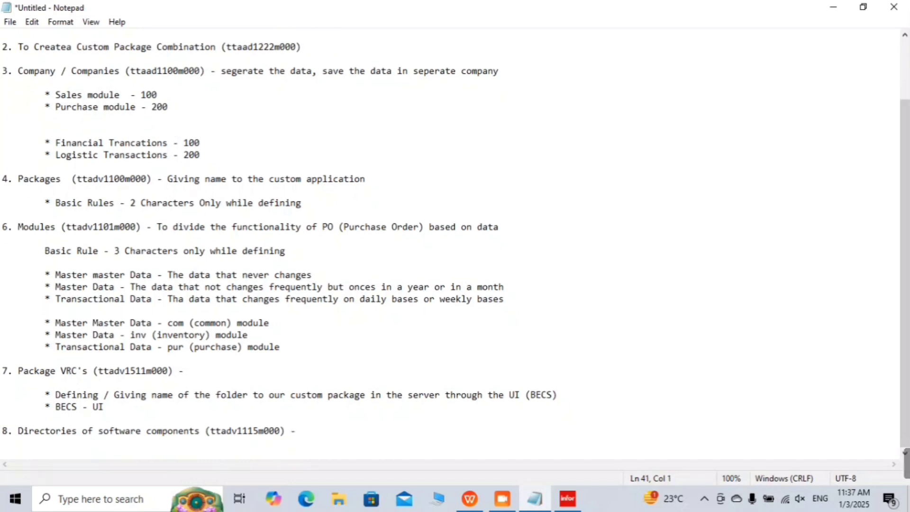
{"action": "key", "text": "Tab"}
{"action": "key", "text": "Return"}
{"action": "key", "text": "Tab"}
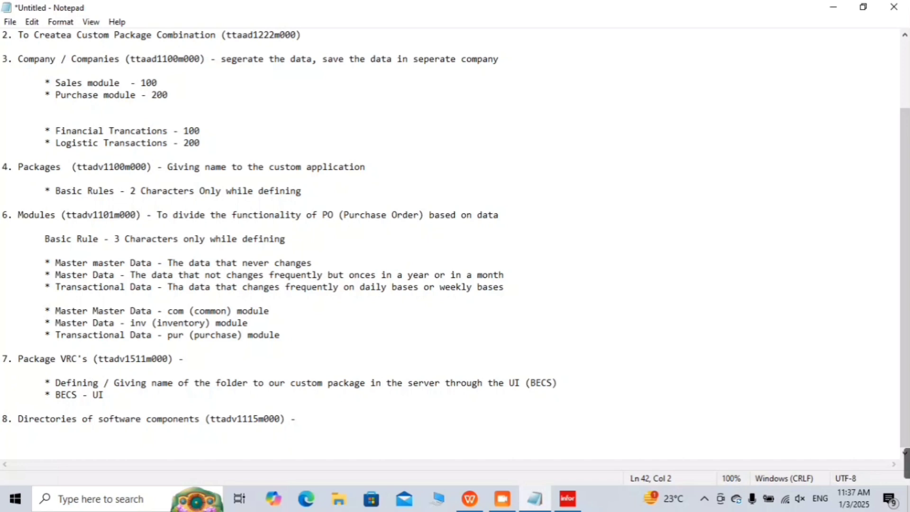
{"action": "type", "text": "*"}
{"action": "type", "text": "Adding all "}
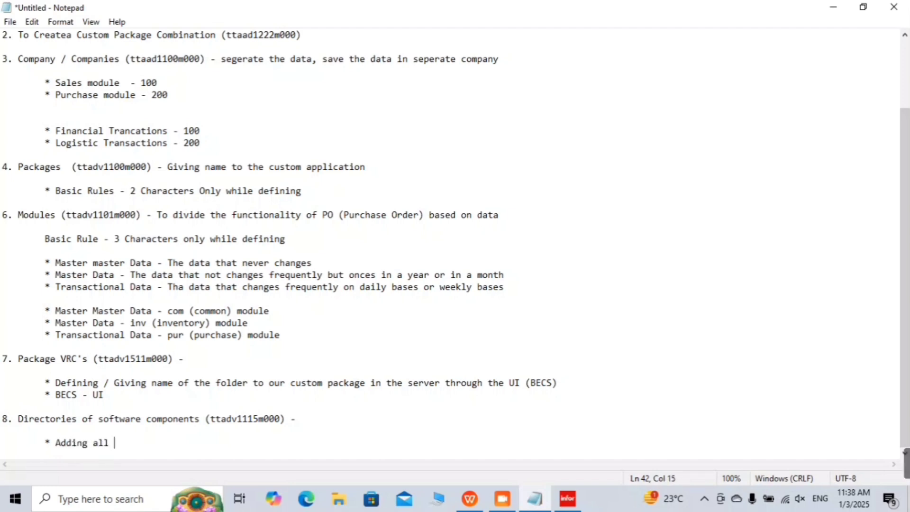
{"action": "type", "text": "software components in"}
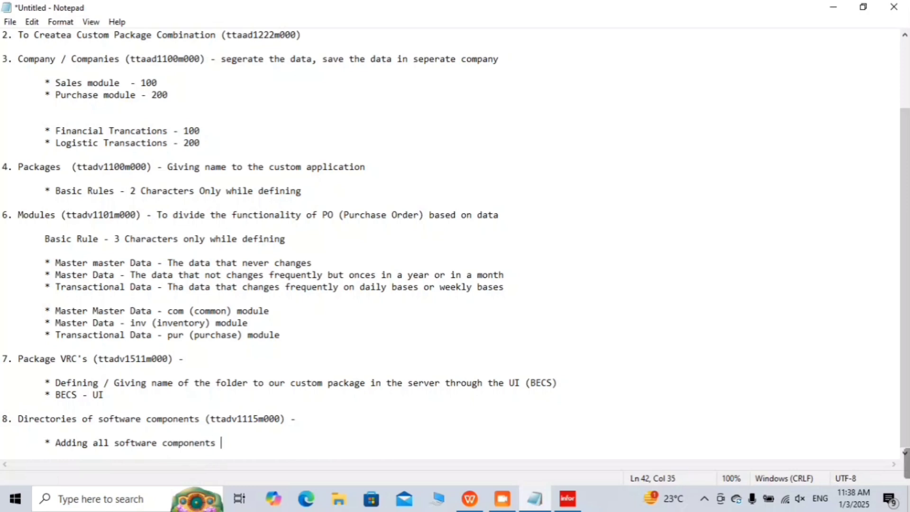
{"action": "key", "text": "BackSpace"}
{"action": "key", "text": "BackSpace"}
{"action": "type", "text": "to y"}
{"action": "key", "text": "BackSpace"}
{"action": "type", "text": "ours"}
{"action": "key", "text": "BackSpace"}
{"action": "key", "text": "BackSpace"}
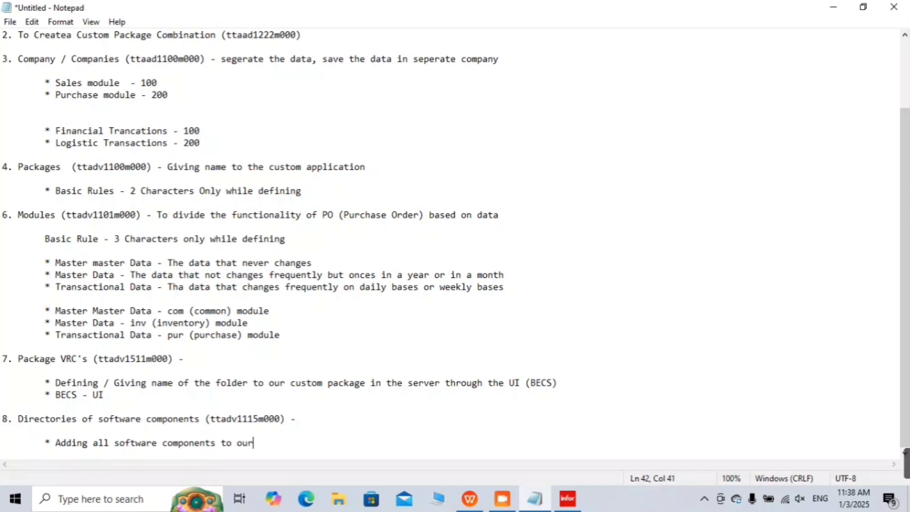
{"action": "type", "text": "custom "}
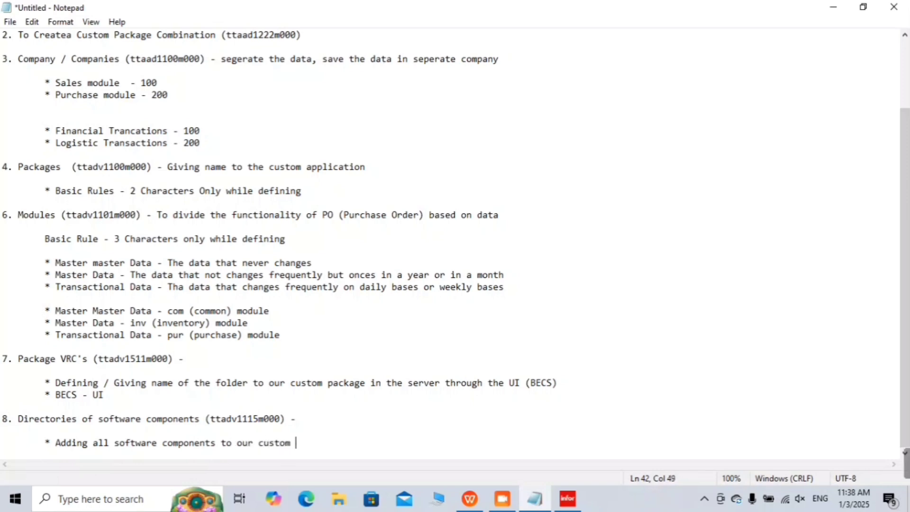
{"action": "type", "text": "package"}
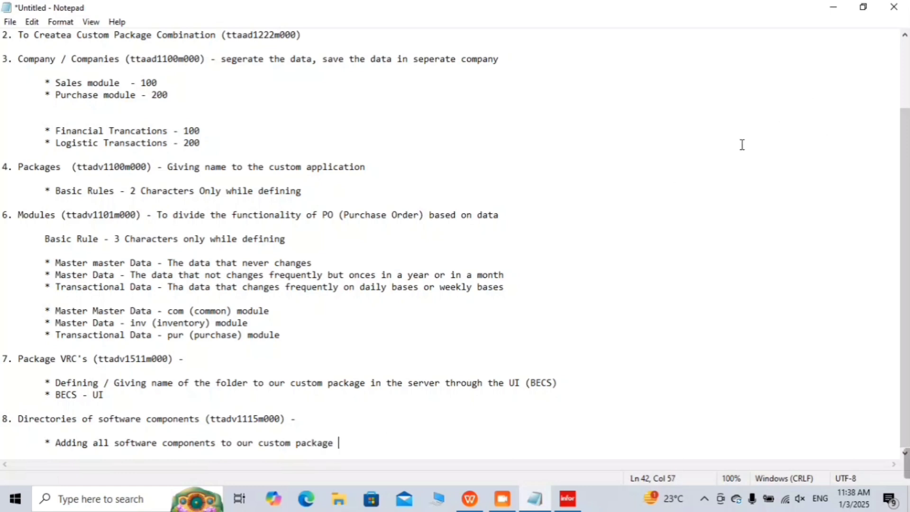
{"action": "left_click", "coordinate": [839, 6]}
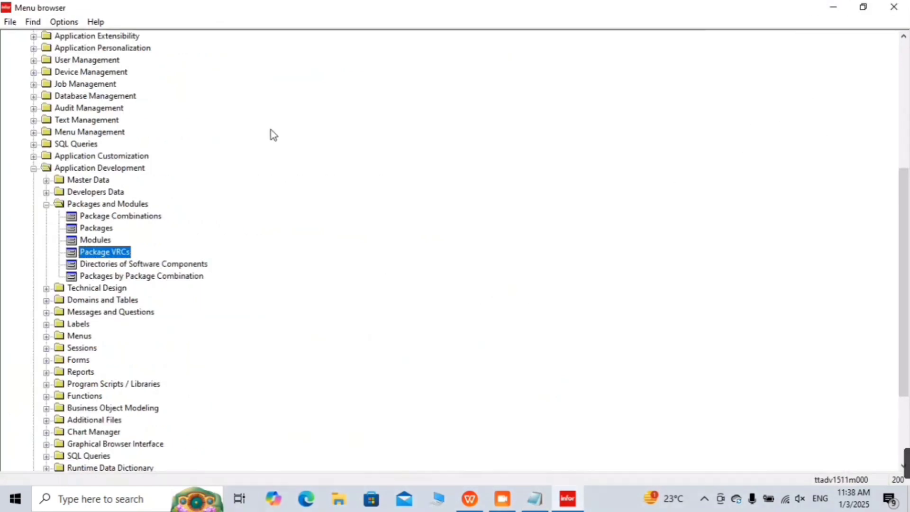
Step: Glance through the Packages list, close it, and open Directories of Software Components
{"action": "double_click", "coordinate": [101, 227]}
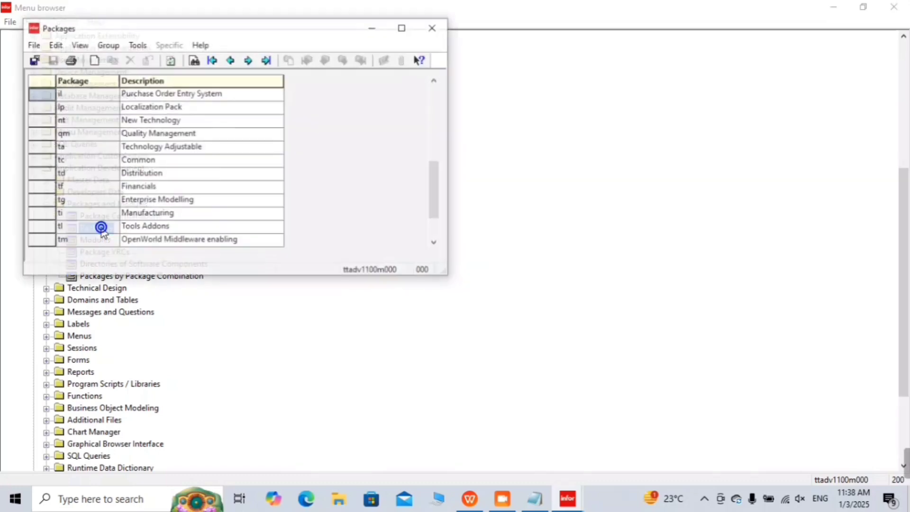
{"action": "scroll", "coordinate": [116, 232], "scroll_direction": "down", "scroll_amount": 3}
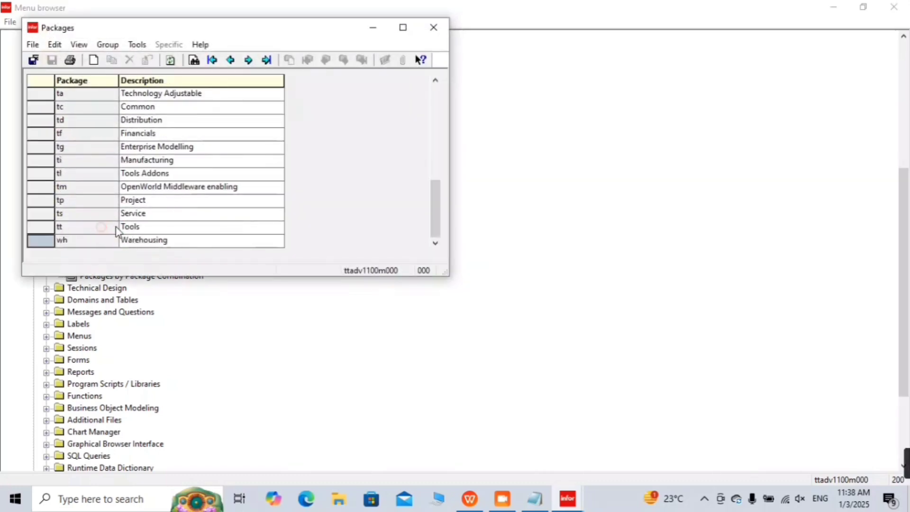
{"action": "left_click", "coordinate": [426, 28]}
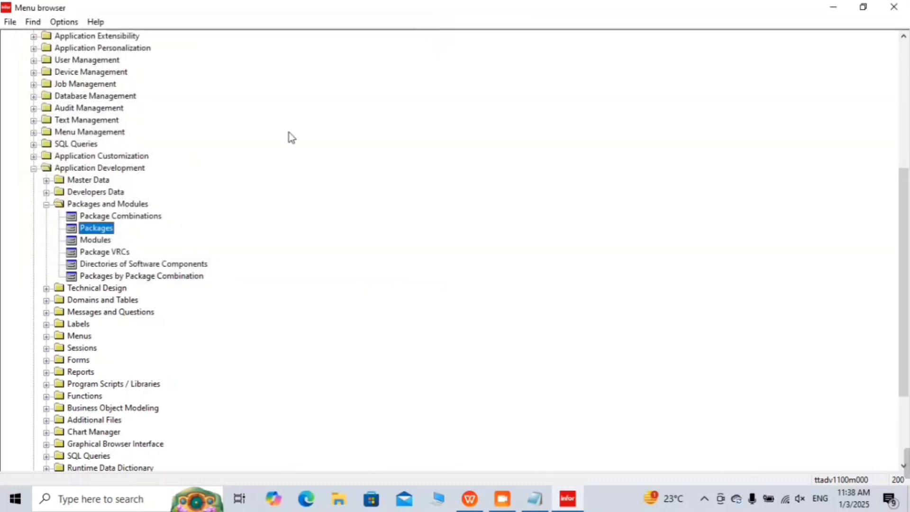
{"action": "double_click", "coordinate": [110, 262]}
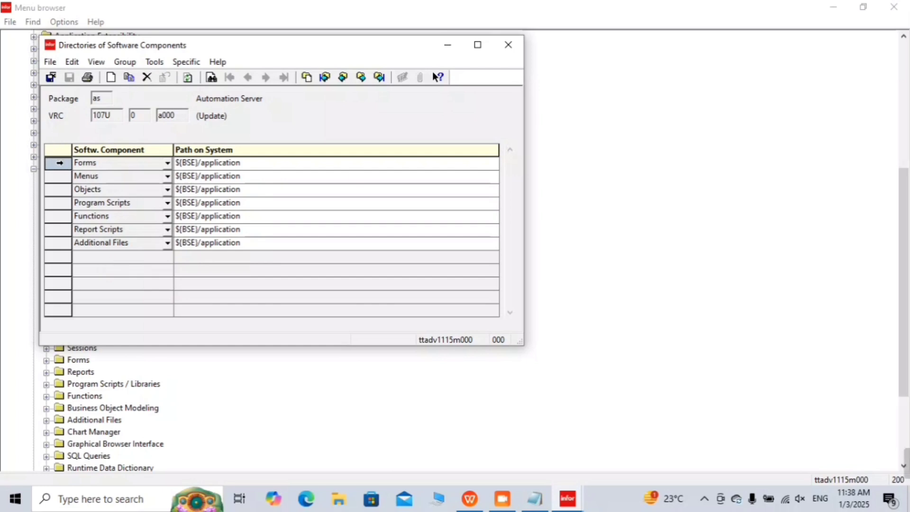
{"action": "key", "text": "Down"}
{"action": "key", "text": "Down"}
{"action": "key", "text": "Down"}
{"action": "key", "text": "Down"}
{"action": "key", "text": "Down"}
{"action": "key", "text": "shift+Down"}
{"action": "key", "text": "shift+Down"}
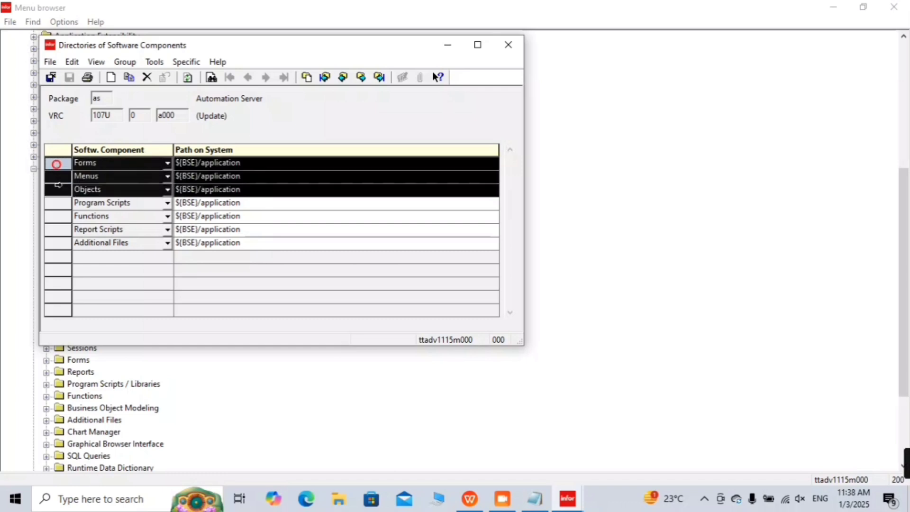
{"action": "key", "text": "shift+Up"}
{"action": "key", "text": "Down"}
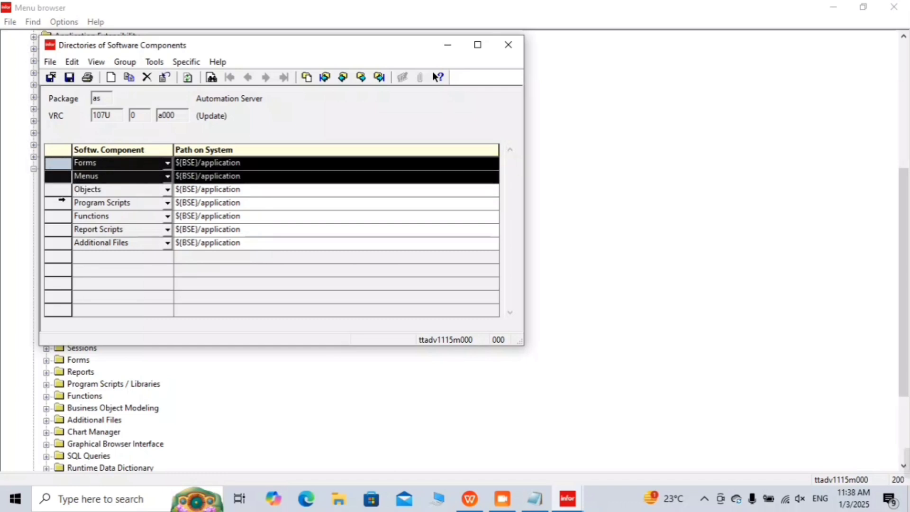
{"action": "key", "text": "shift+Down"}
{"action": "key", "text": "shift+Down"}
{"action": "key", "text": "shift+Down"}
{"action": "key", "text": "shift+Down"}
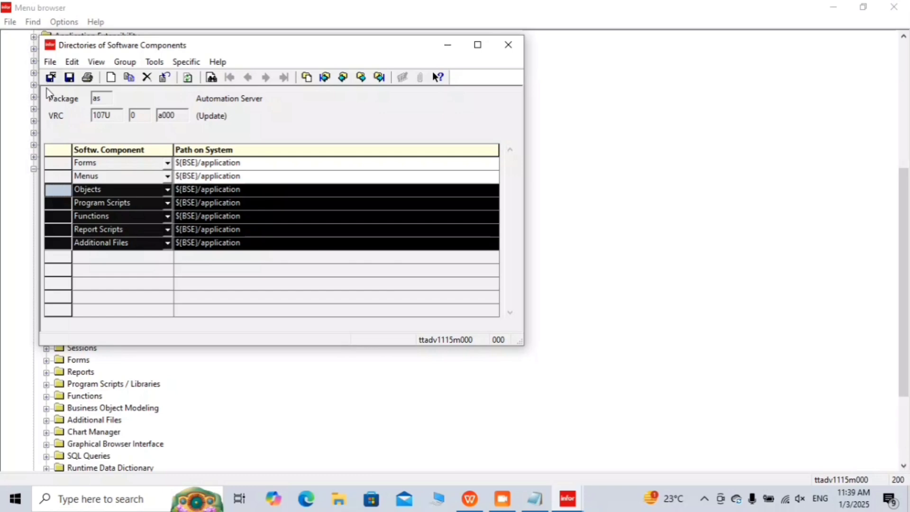
{"action": "left_click", "coordinate": [61, 161]}
{"action": "left_click", "coordinate": [61, 176], "text": "shift"}
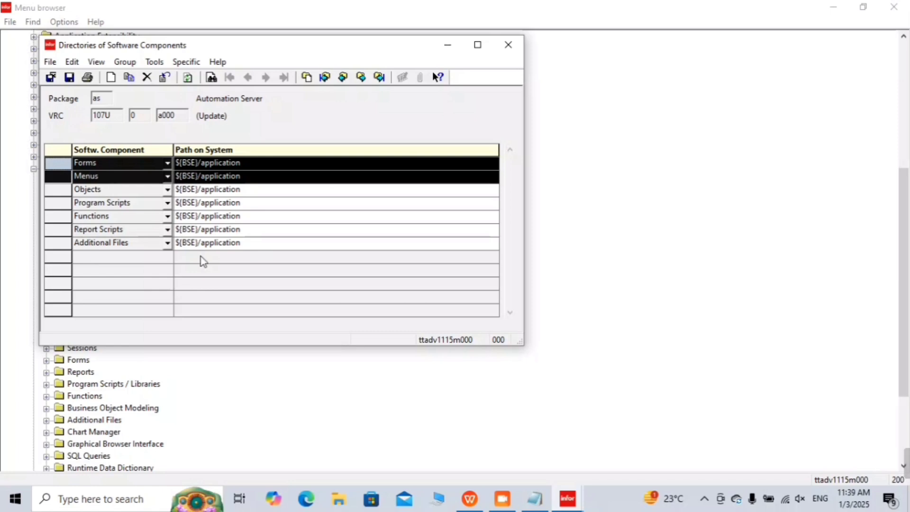
{"action": "left_click", "coordinate": [186, 289]}
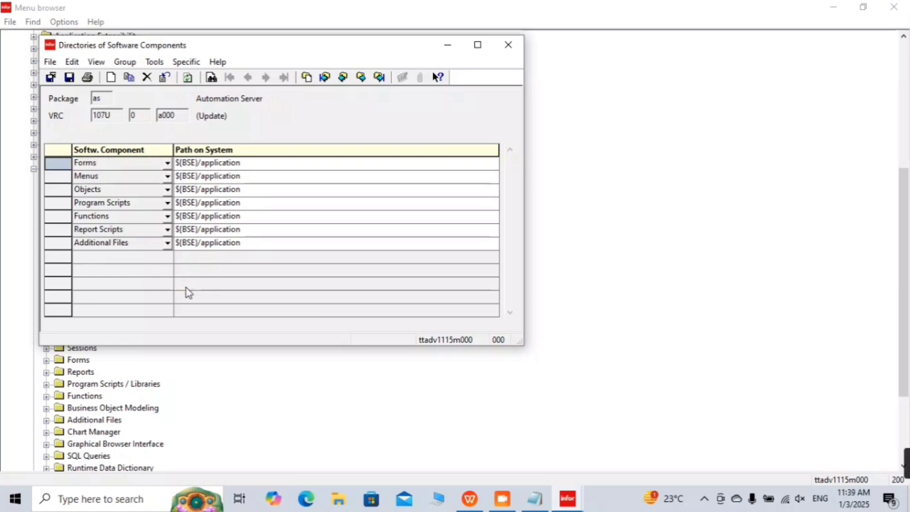
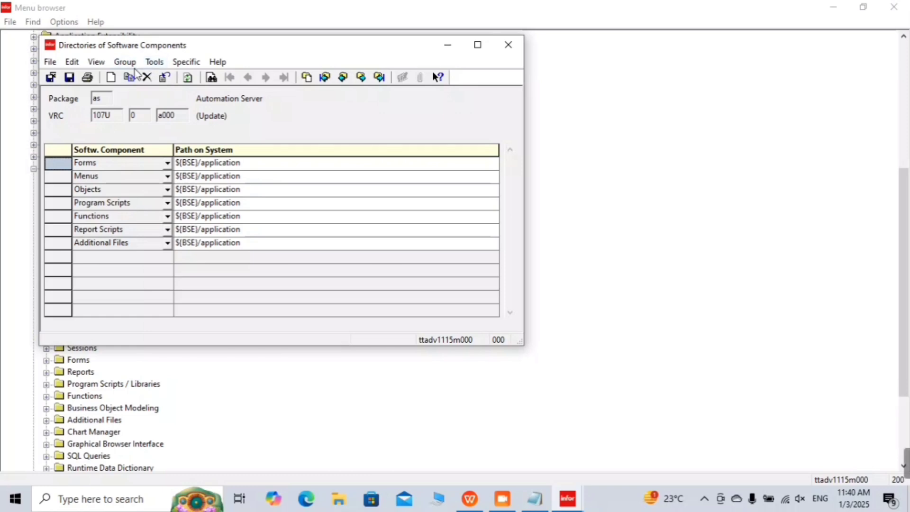
Step: Start duplicating package as's software component records, from Forms through Additional Files
{"action": "left_click", "coordinate": [169, 62]}
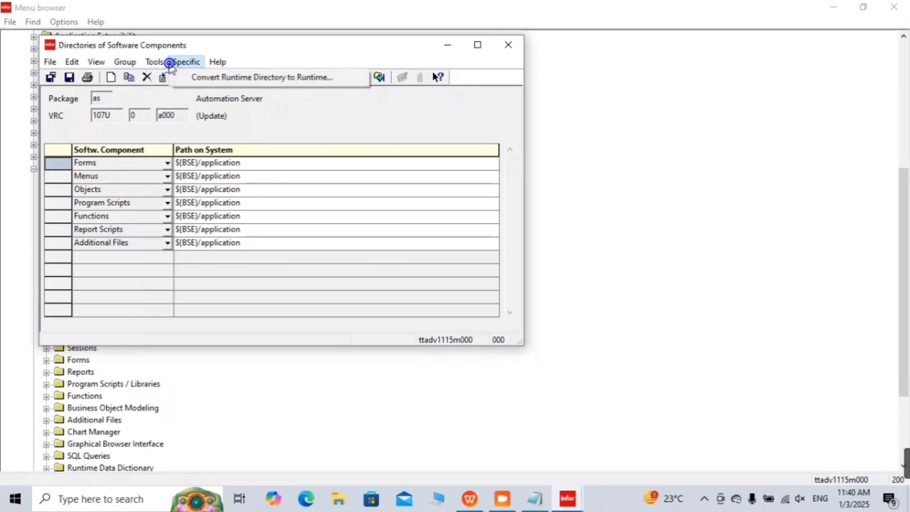
{"action": "mouse_move", "coordinate": [121, 67]}
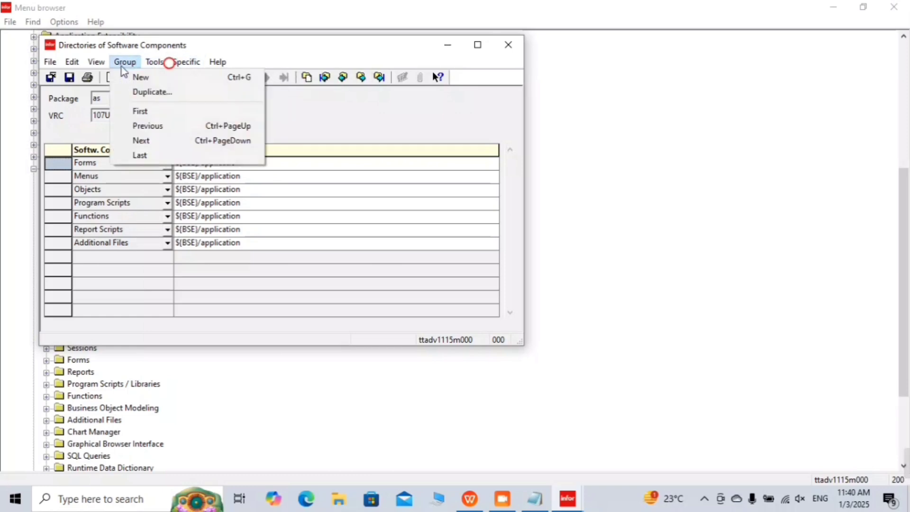
{"action": "left_click", "coordinate": [133, 91]}
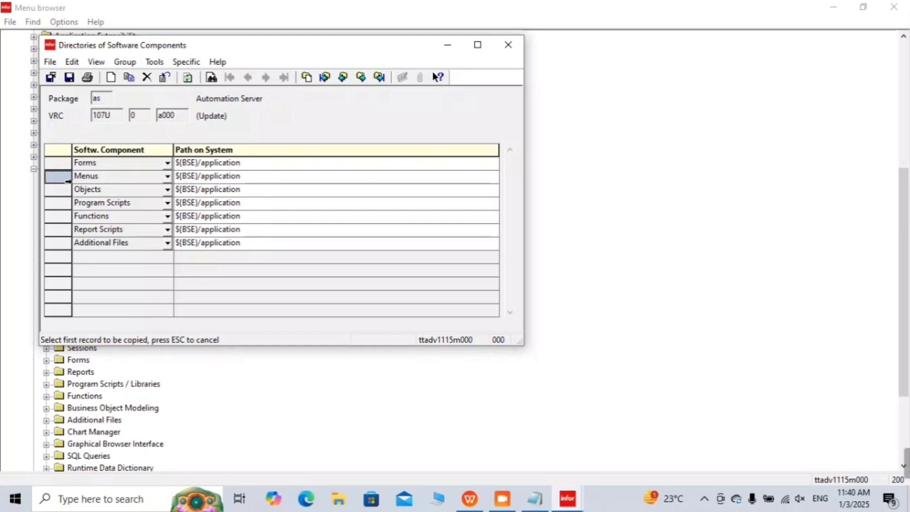
{"action": "left_click", "coordinate": [66, 164]}
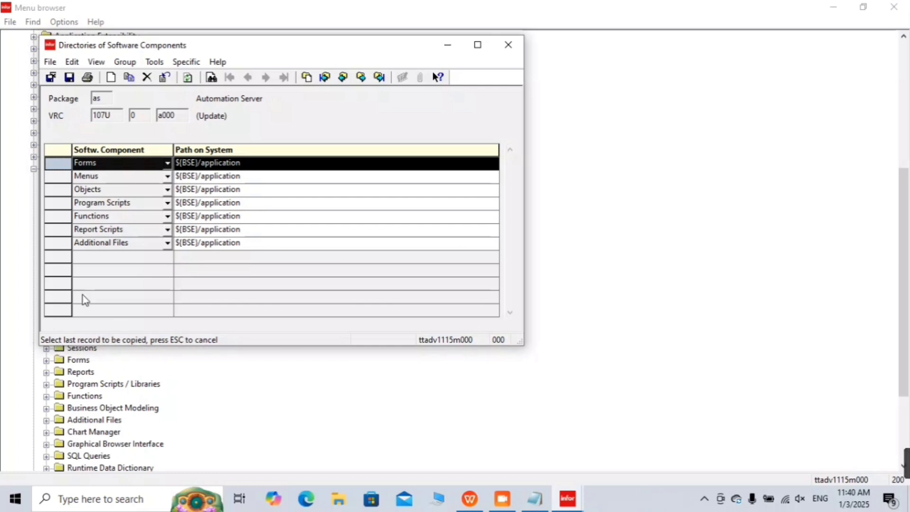
{"action": "left_click", "coordinate": [60, 244]}
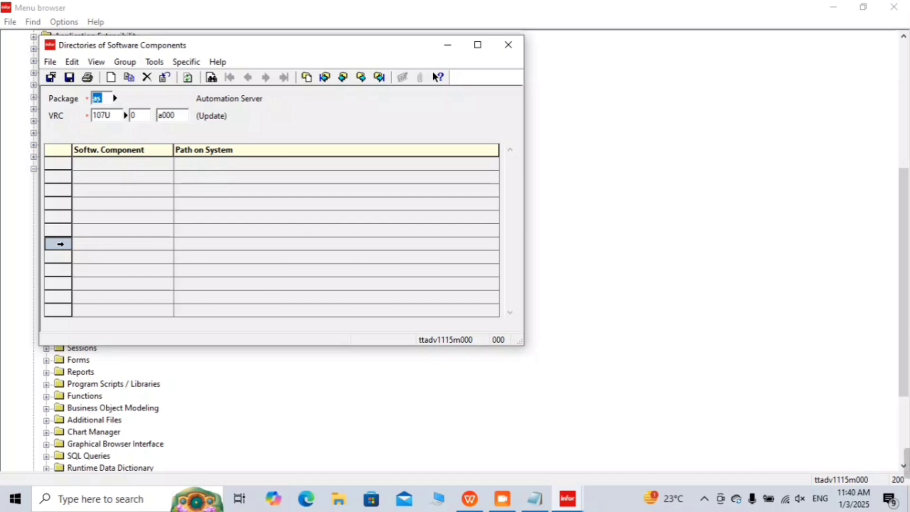
Step: Set package il with VRC 109U as the target of the record copy
{"action": "type", "text": "il"}
{"action": "key", "text": "Tab"}
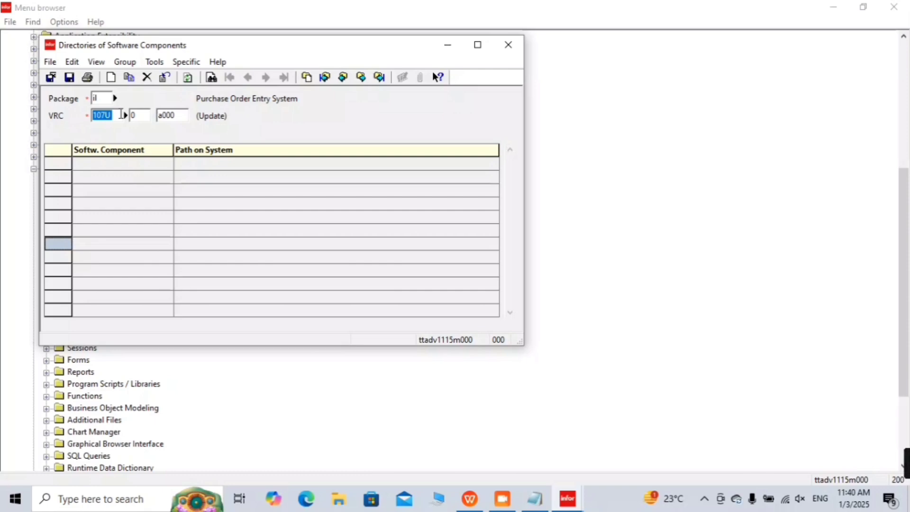
{"action": "left_click", "coordinate": [126, 116]}
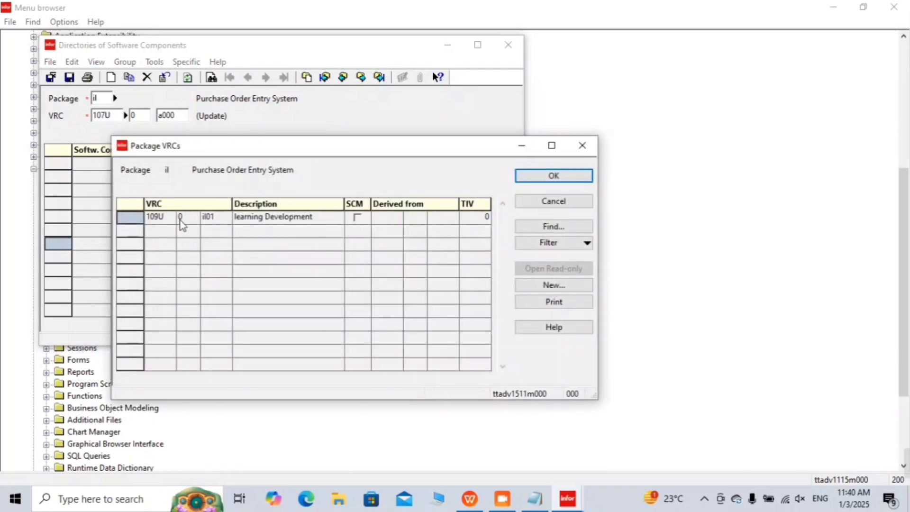
{"action": "left_click", "coordinate": [128, 217]}
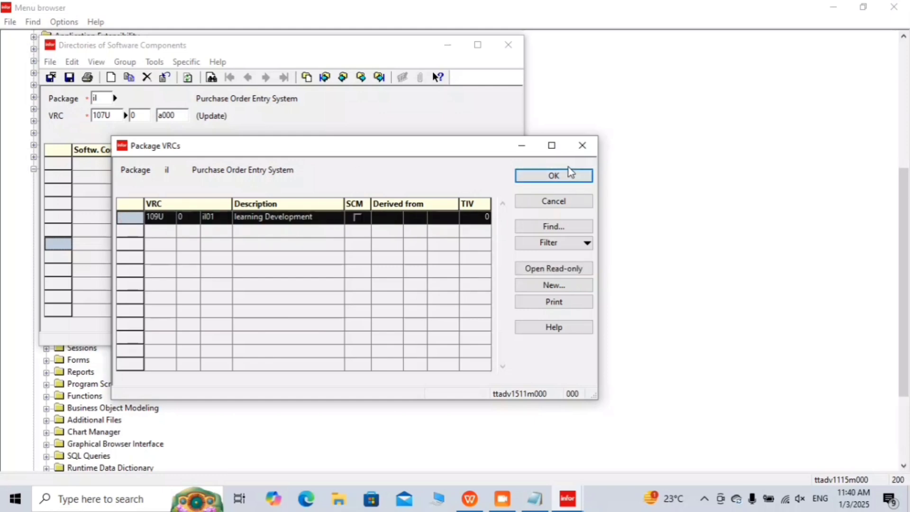
{"action": "left_click", "coordinate": [553, 175]}
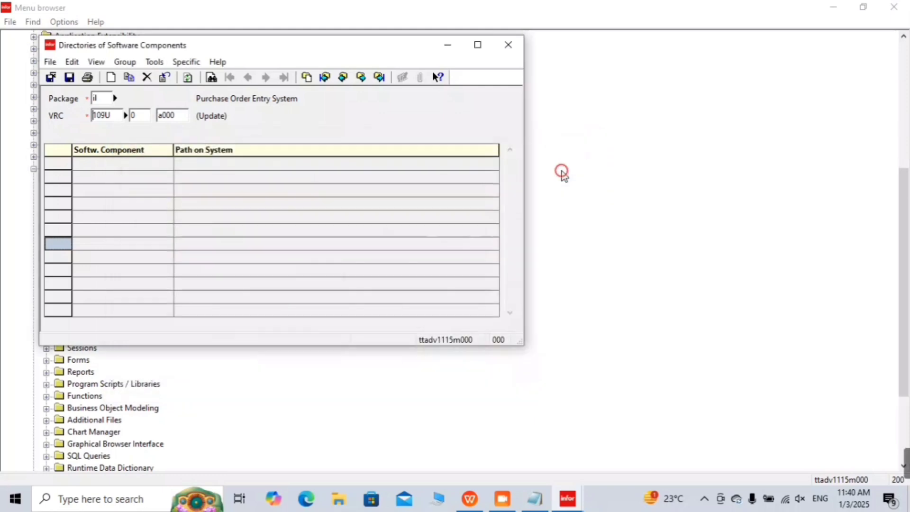
{"action": "left_click", "coordinate": [186, 127]}
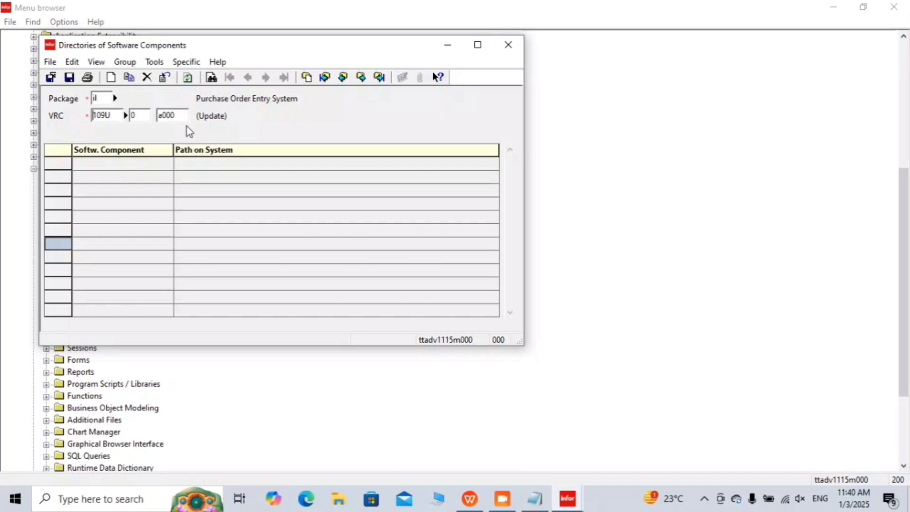
Step: Confirm target VRC 109U and approve copying the Forms–Additional Files records to package il
{"action": "key", "text": "Tab"}
{"action": "key", "text": "Tab"}
{"action": "key", "text": "Tab"}
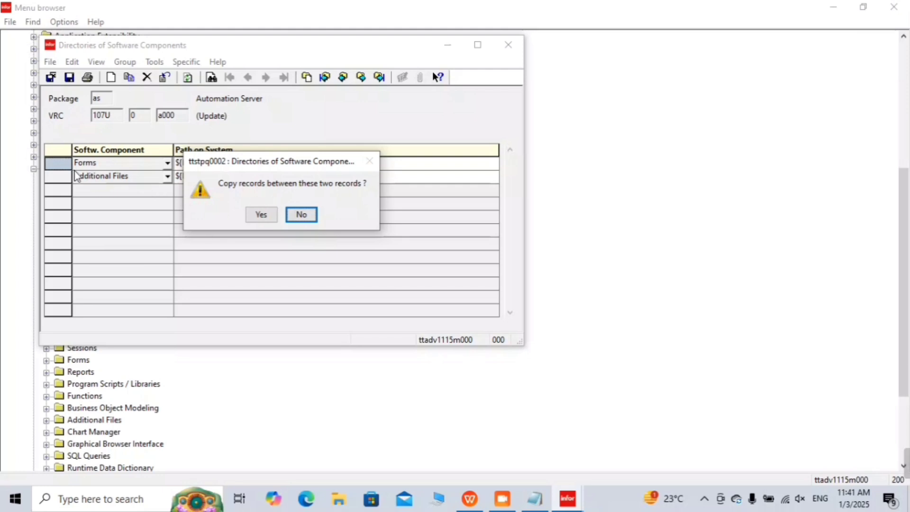
{"action": "left_click", "coordinate": [270, 214]}
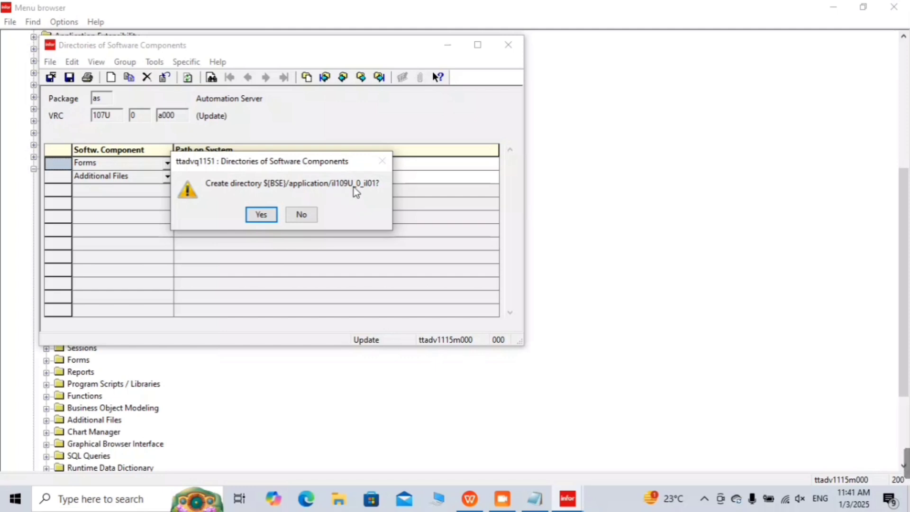
Step: Add the indented step 8 bullet '* new directory is created - il', then minimize Notepad
{"action": "left_click", "coordinate": [538, 500]}
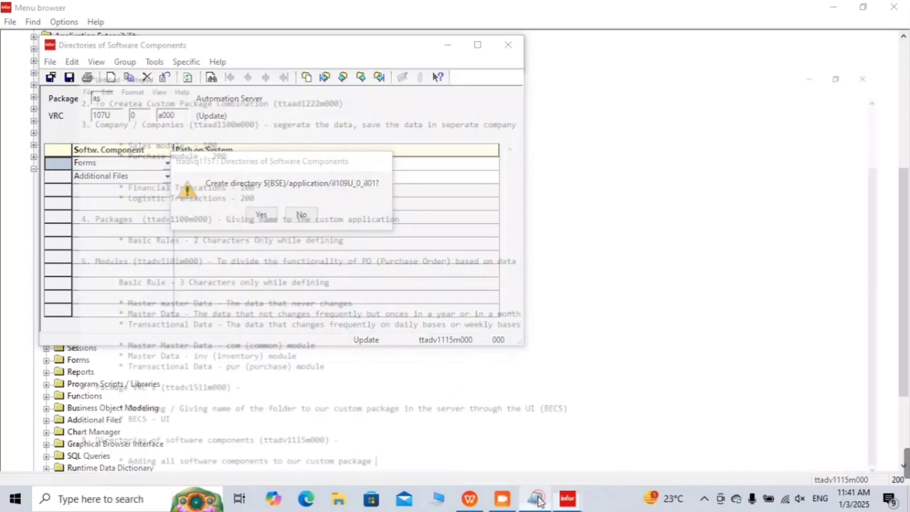
{"action": "key", "text": "Return"}
{"action": "key", "text": "Return"}
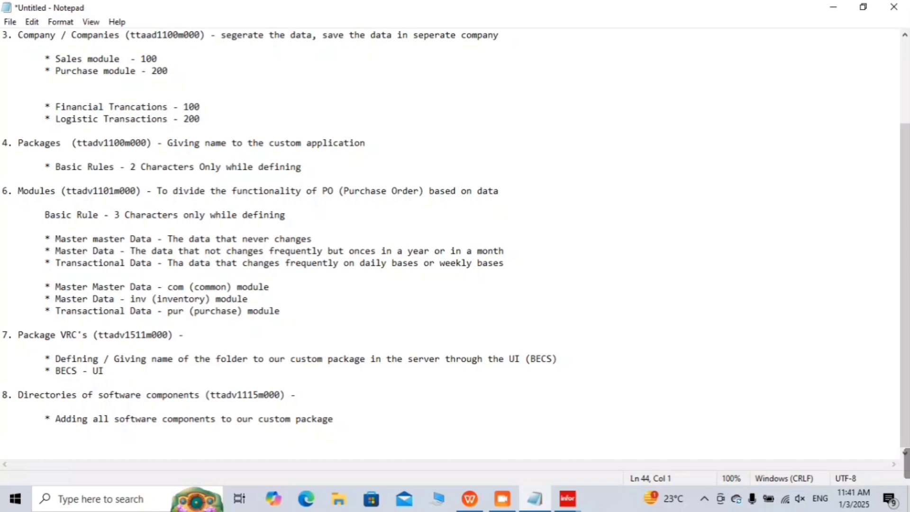
{"action": "key", "text": "BackSpace"}
{"action": "key", "text": "Tab"}
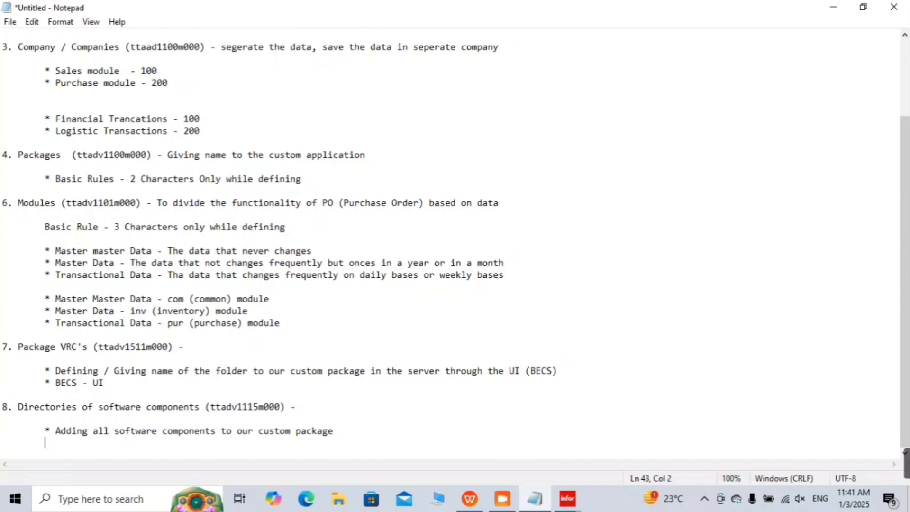
{"action": "key", "text": "Return"}
{"action": "key", "text": "Tab"}
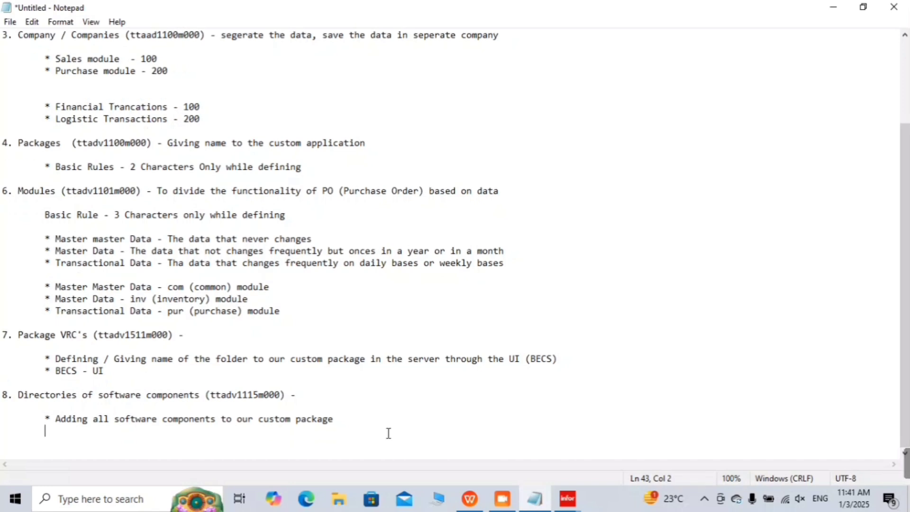
{"action": "key", "text": "BackSpace"}
{"action": "key", "text": "BackSpace"}
{"action": "key", "text": "Return"}
{"action": "key", "text": "Tab"}
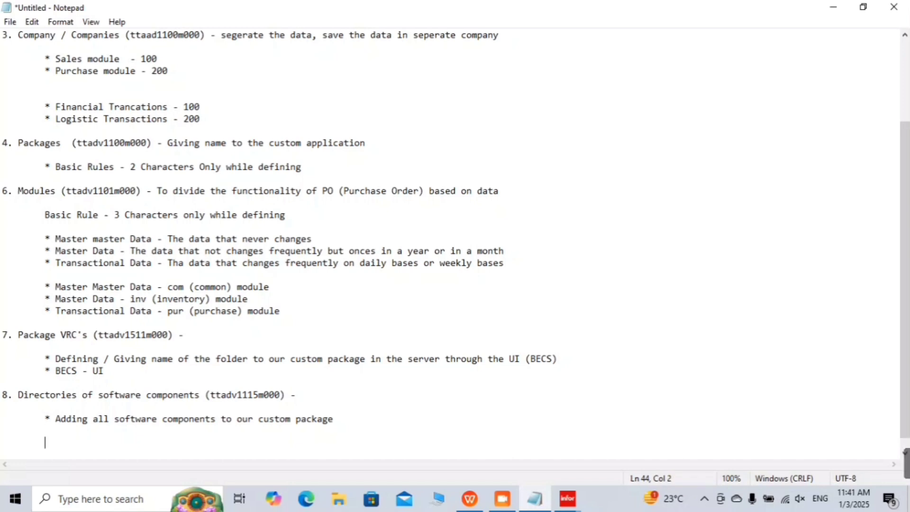
{"action": "key", "text": "BackSpace"}
{"action": "key", "text": "BackSpace"}
{"action": "key", "text": "Tab"}
{"action": "type", "text": "* new "}
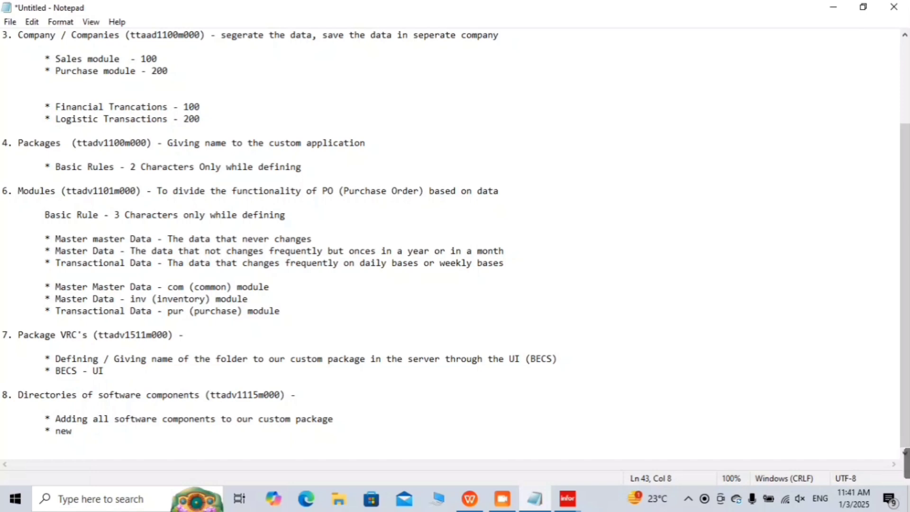
{"action": "type", "text": "director"}
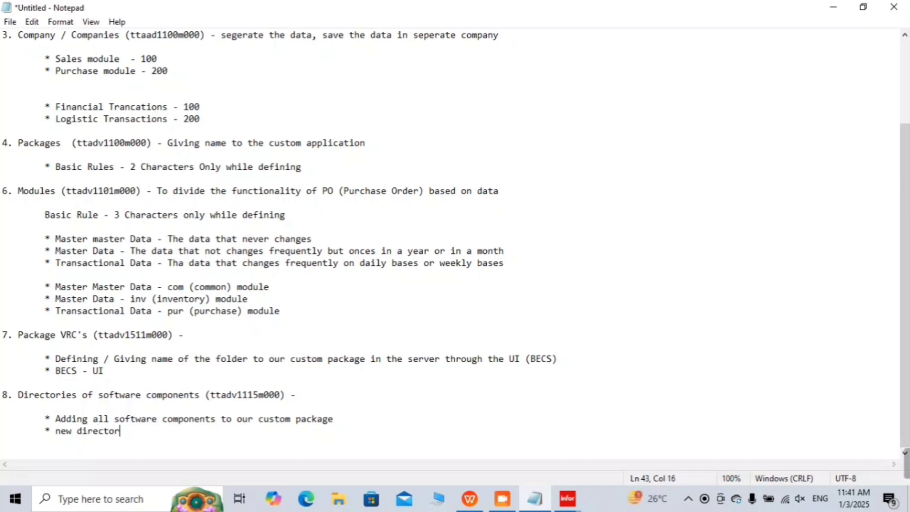
{"action": "type", "text": "y is created"}
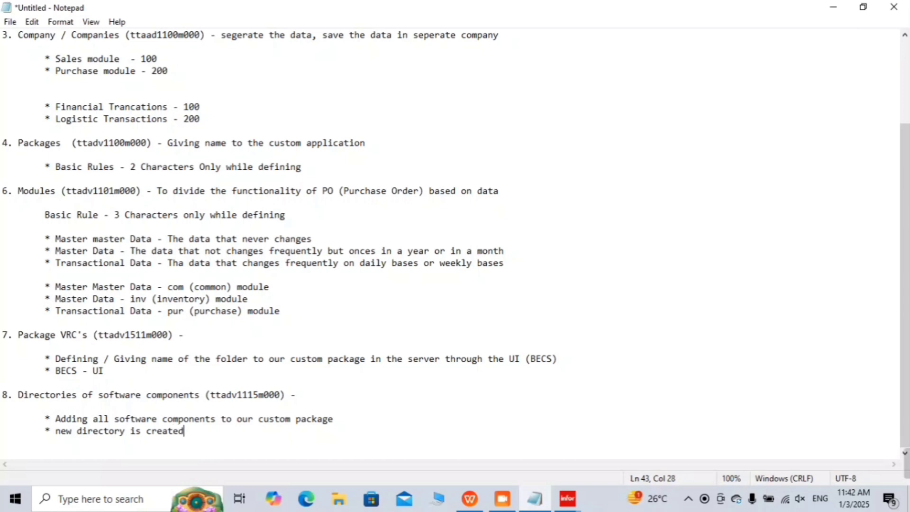
{"action": "type", "text": " - il"}
{"action": "left_click", "coordinate": [832, 7]}
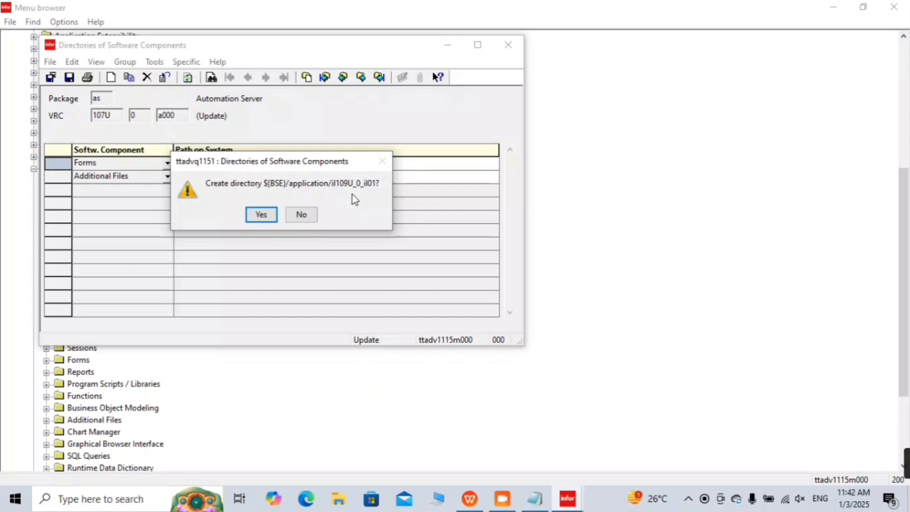
Step: Finish the bullet with directory name il109U_0_il01, checking it against Infor LN's prompt
{"action": "left_click", "coordinate": [541, 496]}
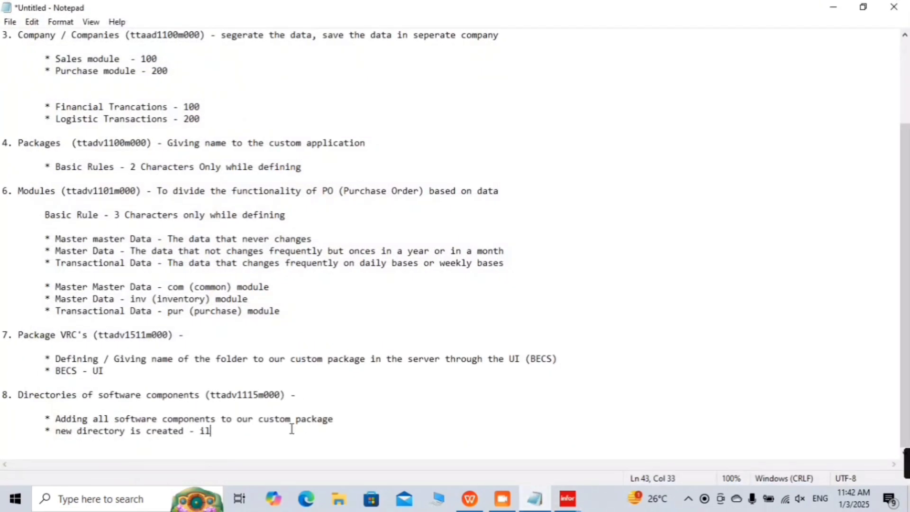
{"action": "type", "text": "109U_ 0_"}
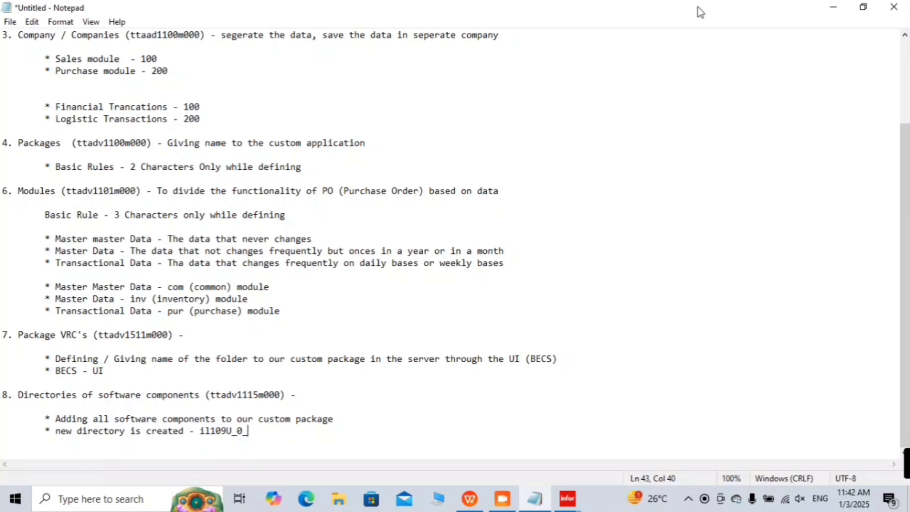
{"action": "left_click", "coordinate": [833, 7]}
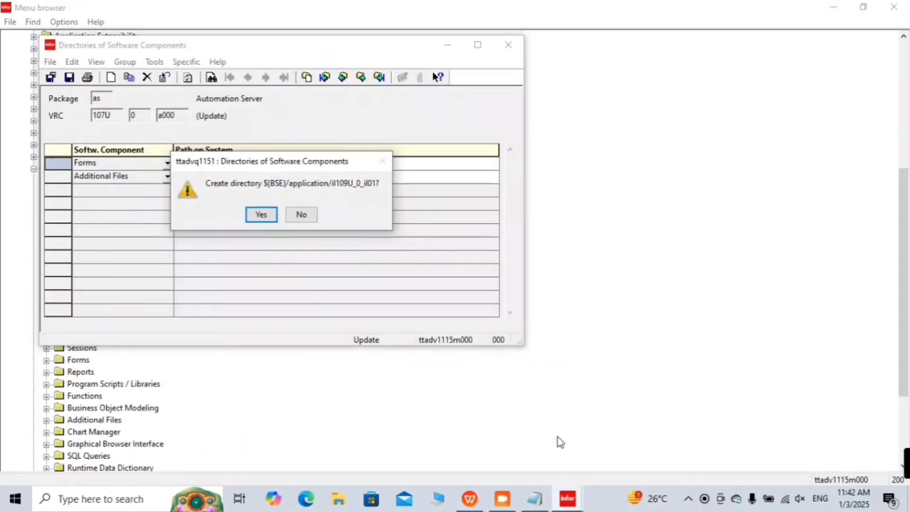
{"action": "left_click", "coordinate": [535, 498]}
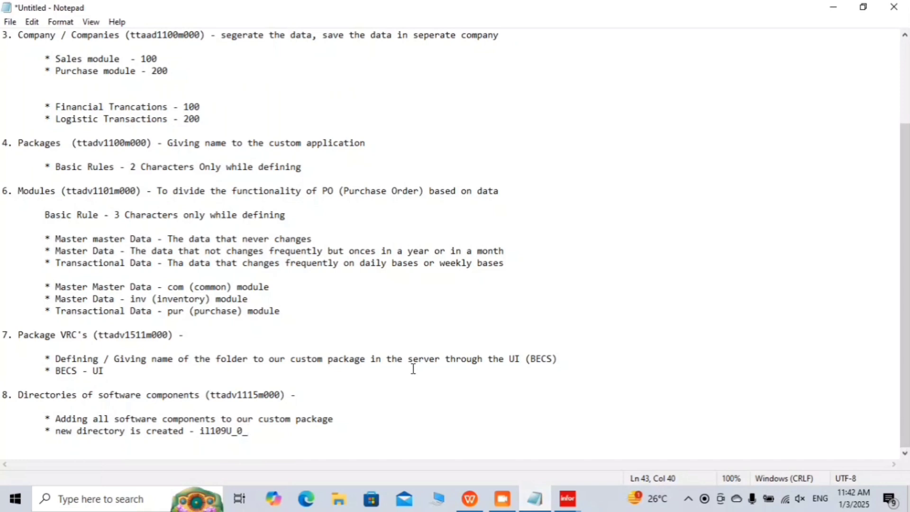
{"action": "type", "text": "il01"}
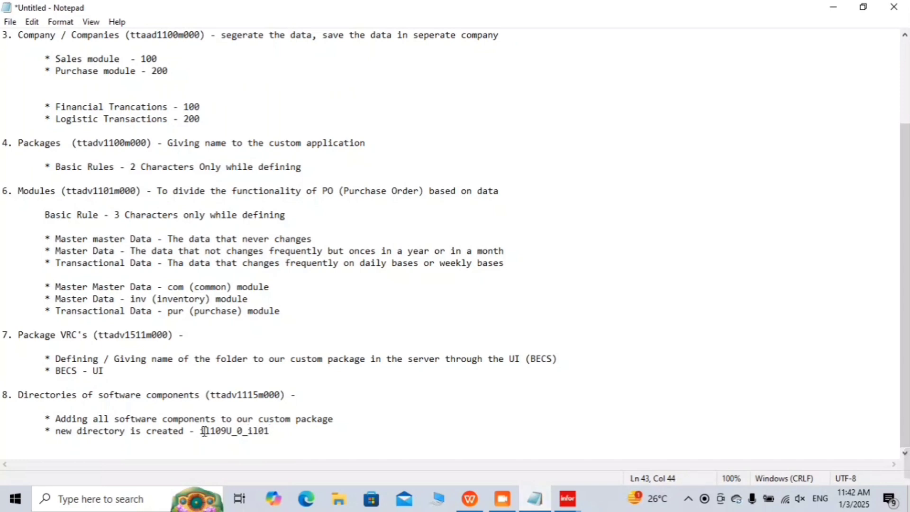
{"action": "left_click_drag", "start_coordinate": [201, 431], "coordinate": [282, 435]}
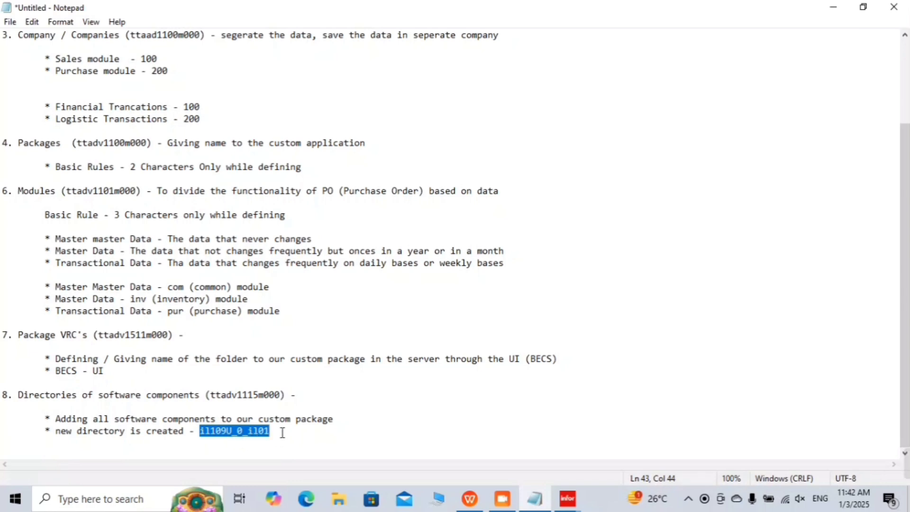
{"action": "left_click", "coordinate": [253, 455]}
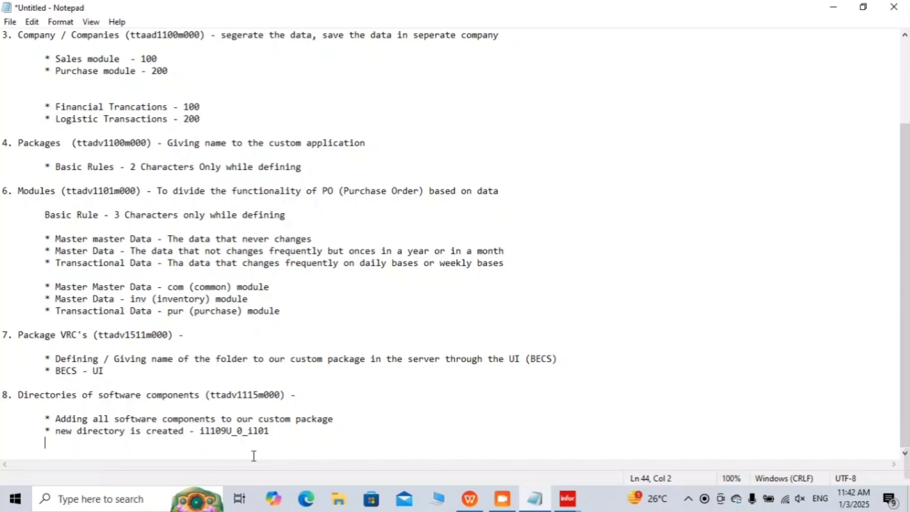
{"action": "left_click", "coordinate": [832, 7]}
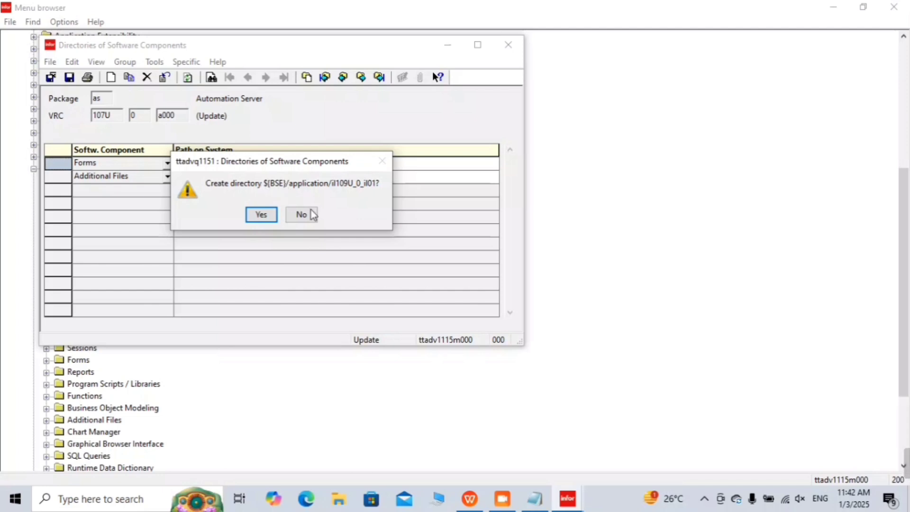
Step: Add the bullet '* bse - where your application is going to store', then return to the directories window
{"action": "mouse_move", "coordinate": [534, 500]}
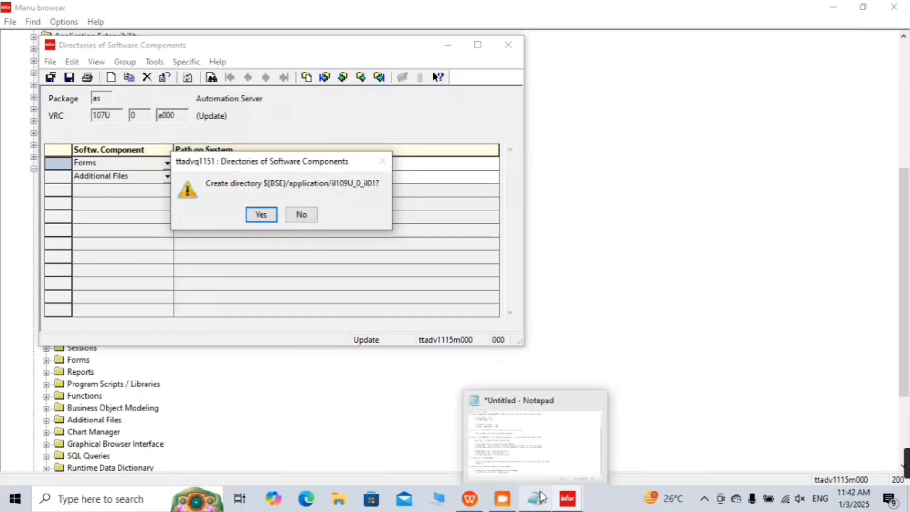
{"action": "left_click", "coordinate": [541, 447]}
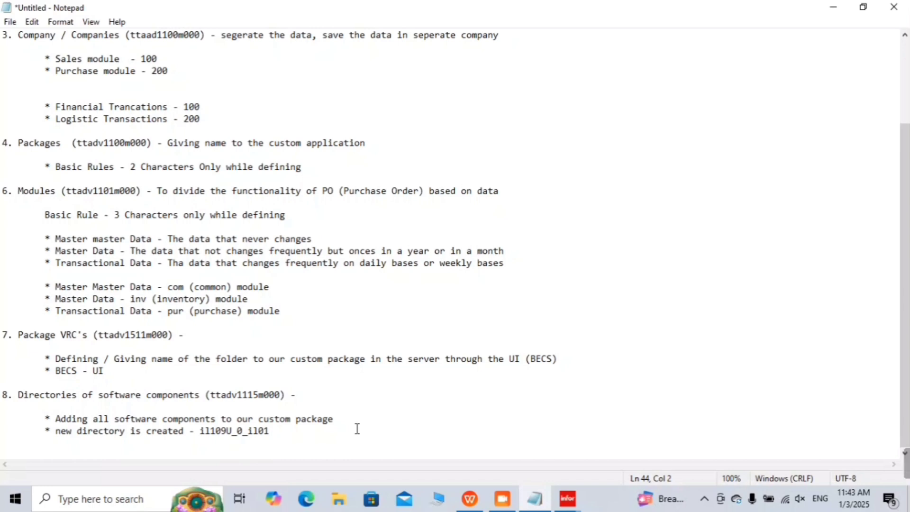
{"action": "type", "text": "*"}
{"action": "type", "text": "bsc"}
{"action": "key", "text": "BackSpace"}
{"action": "type", "text": "e - where your "}
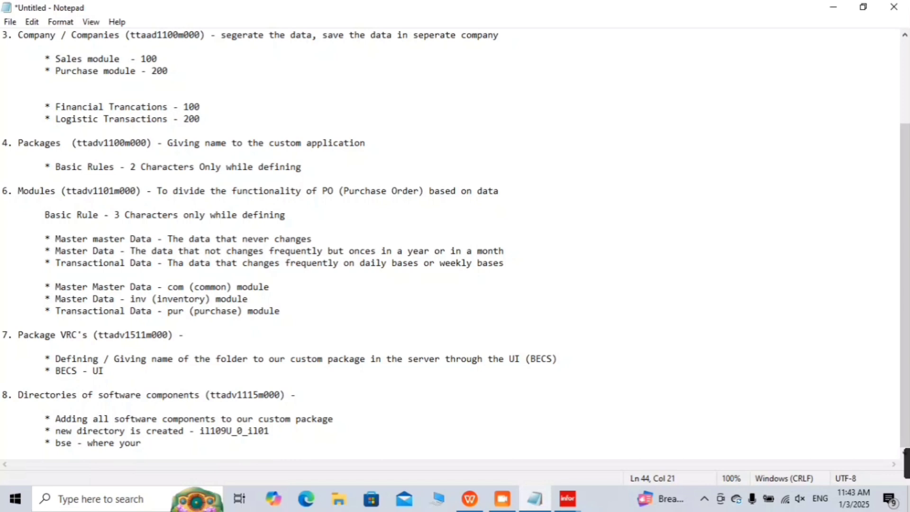
{"action": "type", "text": "applicati"}
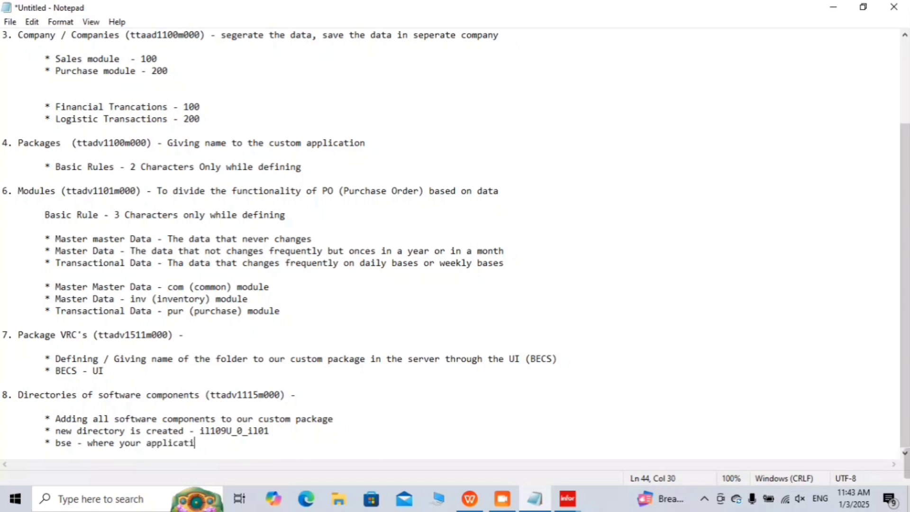
{"action": "type", "text": "on is going"}
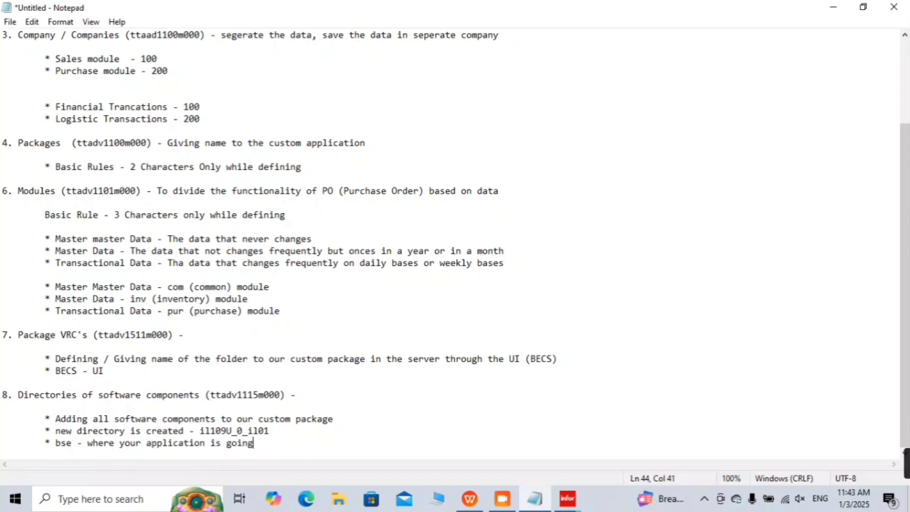
{"action": "type", "text": " to store"}
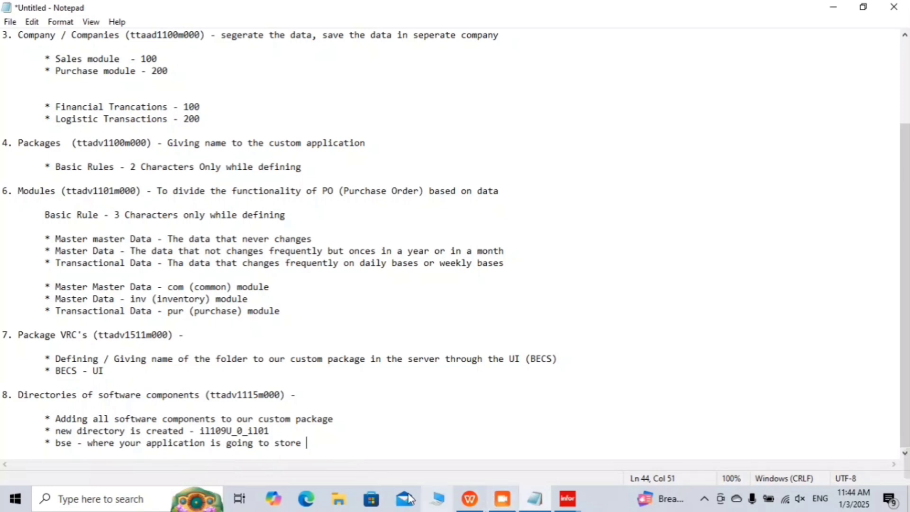
{"action": "left_click", "coordinate": [567, 498]}
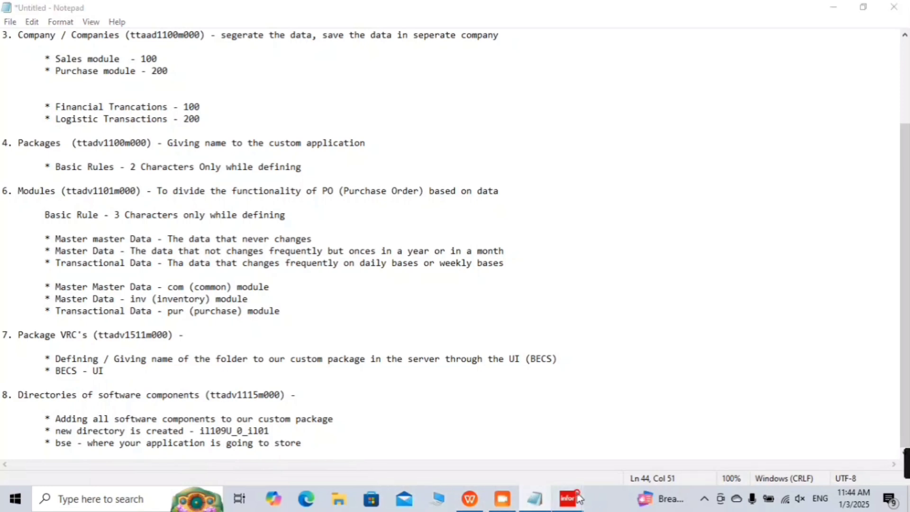
{"action": "left_click", "coordinate": [612, 427]}
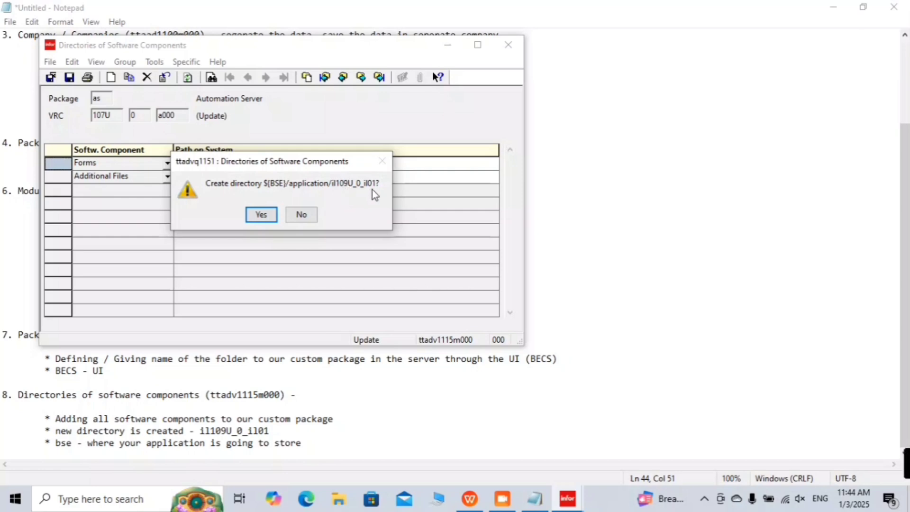
Step: Approve creating directory il109U_0_il01, acknowledge the 7 copied records, and leave the session
{"action": "left_click", "coordinate": [262, 214]}
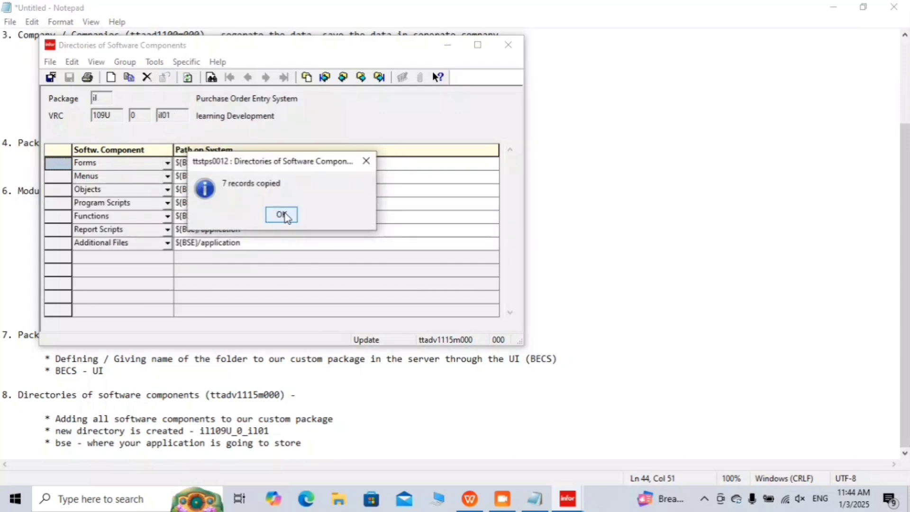
{"action": "left_click", "coordinate": [283, 215]}
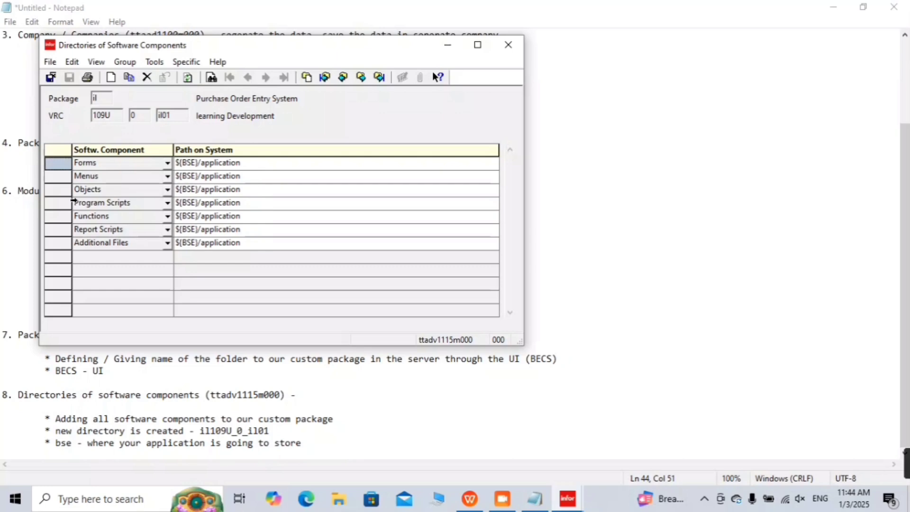
{"action": "key", "text": "alt+Tab"}
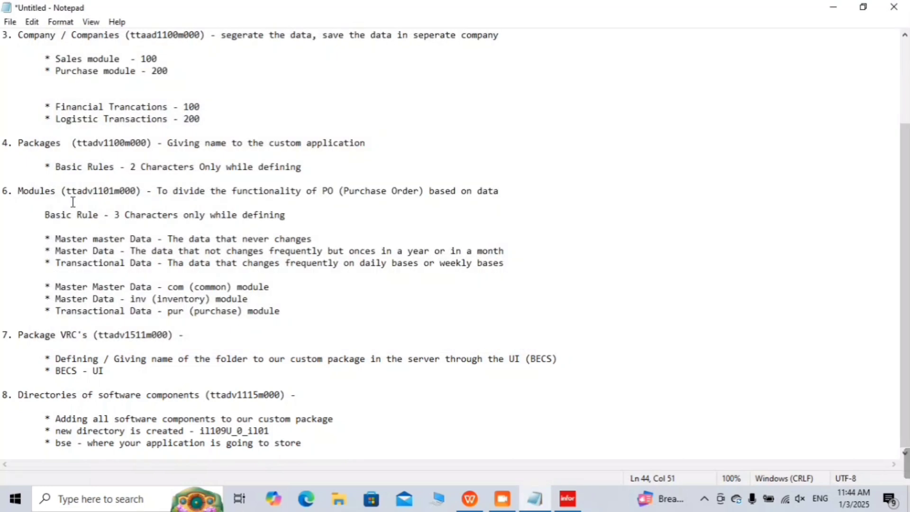
Step: Add the heading '9. Packages By Package Combination (ttaad1121m000' below the step 8 notes
{"action": "left_click", "coordinate": [568, 498]}
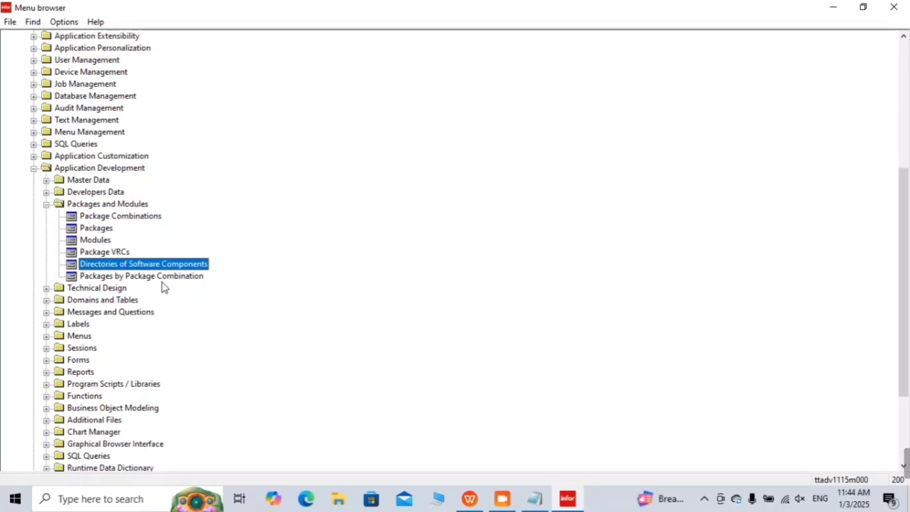
{"action": "mouse_move", "coordinate": [540, 493]}
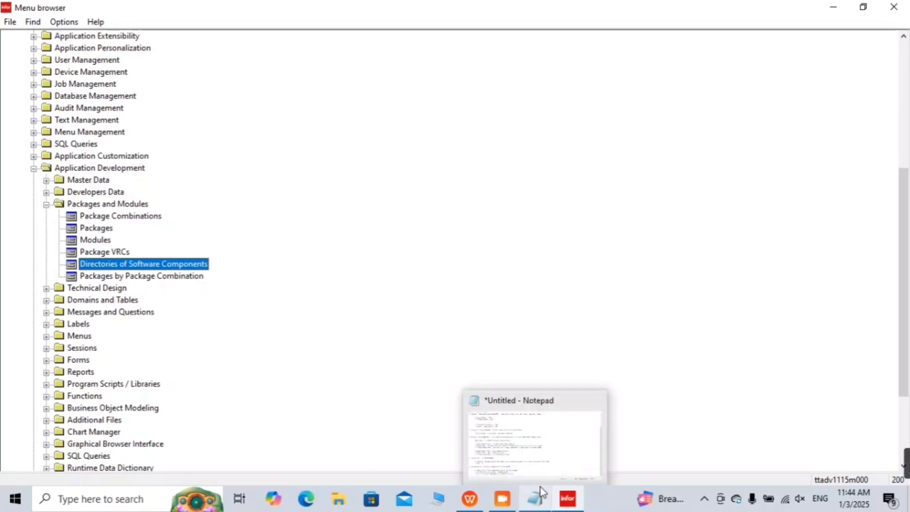
{"action": "left_click", "coordinate": [533, 457]}
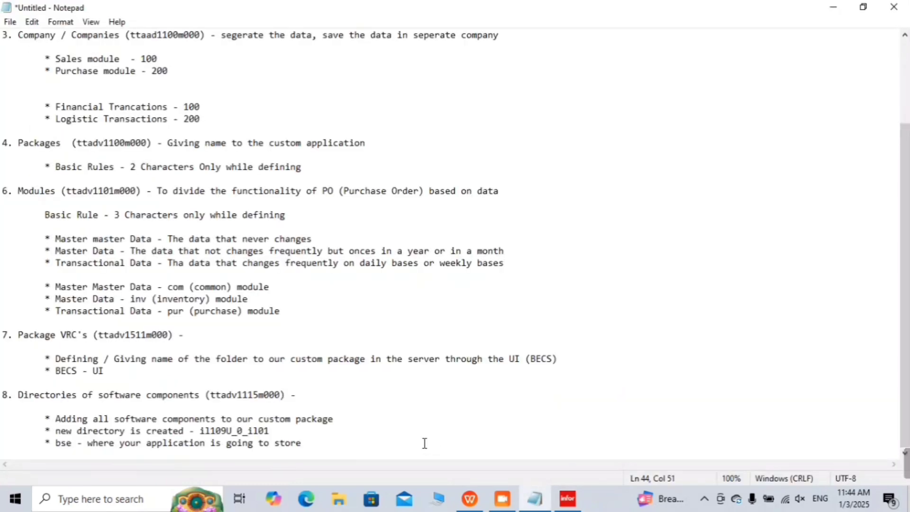
{"action": "key", "text": "Return"}
{"action": "key", "text": "Return"}
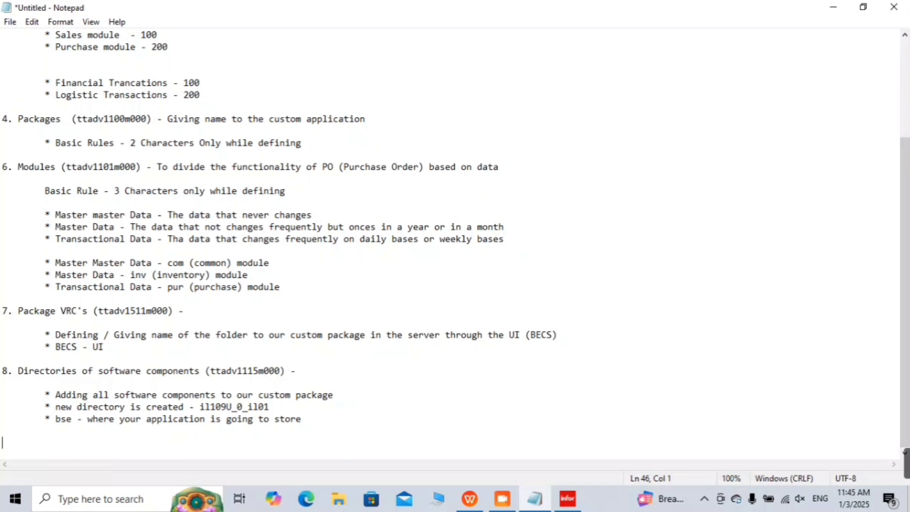
{"action": "type", "text": "9. Package By"}
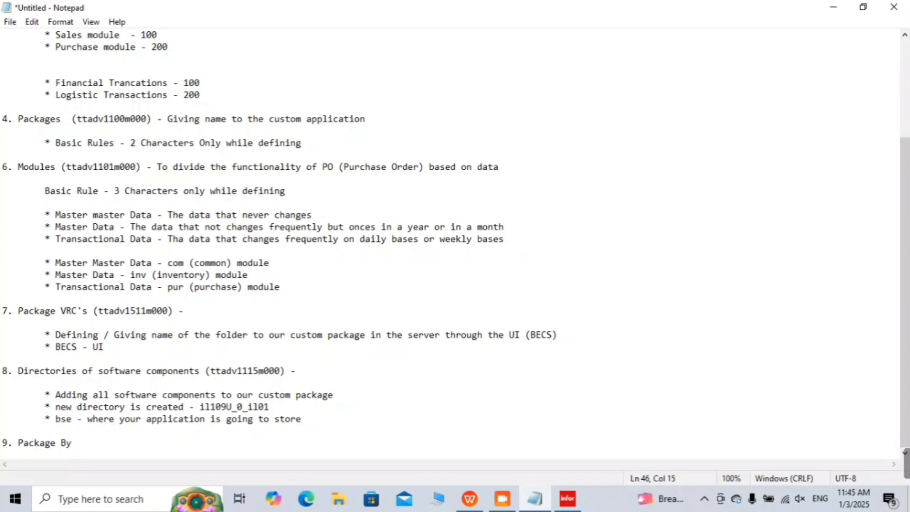
{"action": "key", "text": "BackSpace"}
{"action": "key", "text": "BackSpace"}
{"action": "key", "text": "BackSpace"}
{"action": "key", "text": "BackSpace"}
{"action": "key", "text": "BackSpace"}
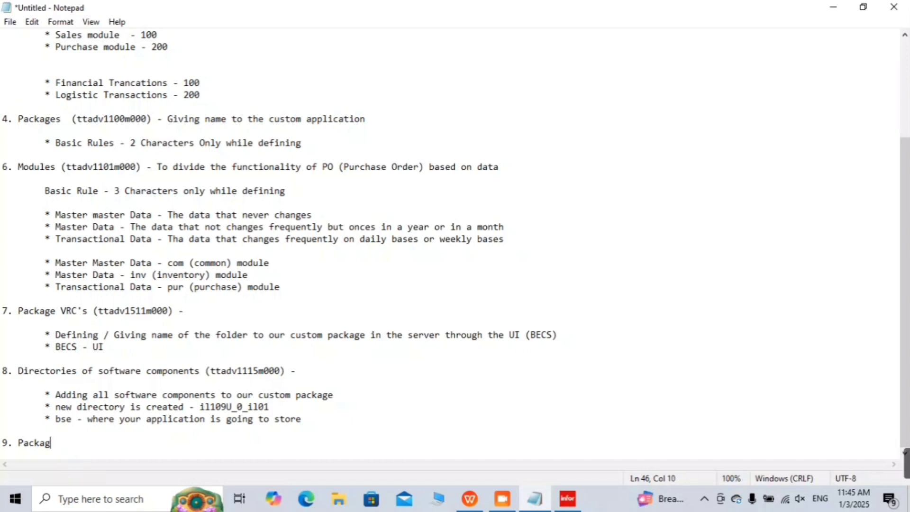
{"action": "type", "text": "es By Packa"}
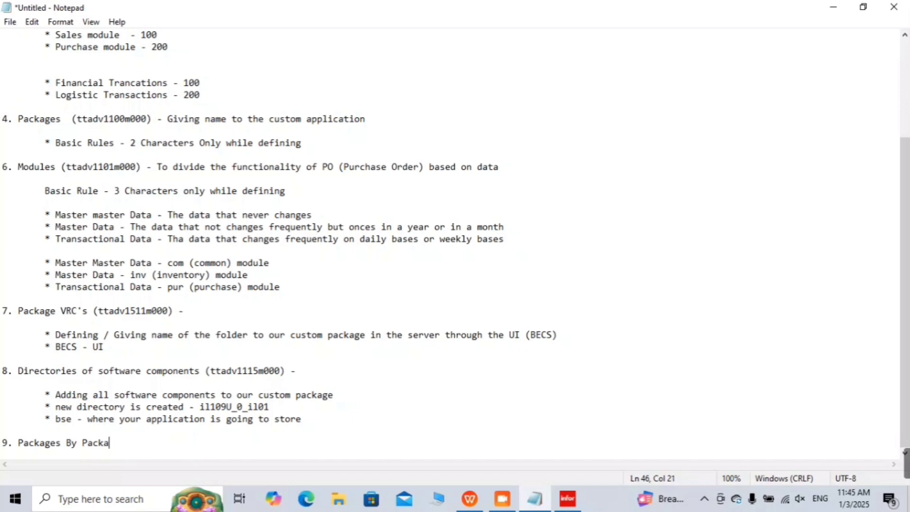
{"action": "type", "text": "ge Combination "}
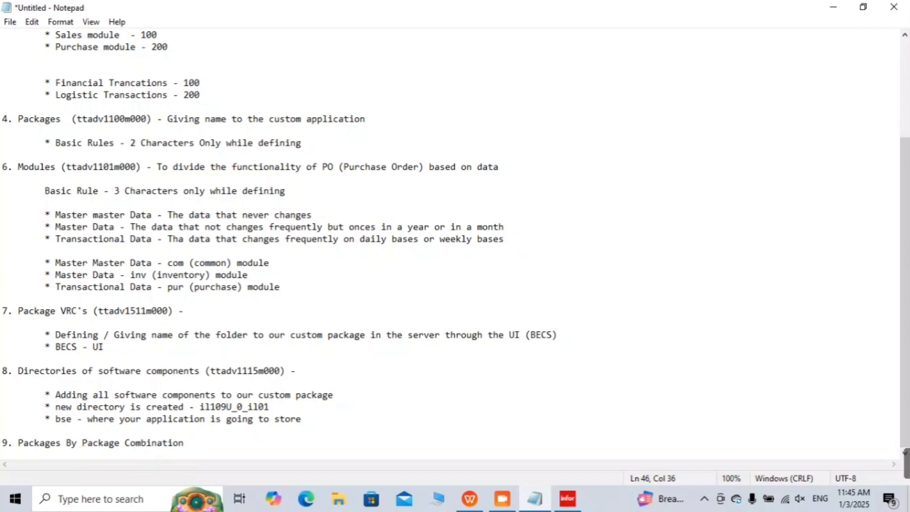
{"action": "type", "text": "("}
{"action": "type", "text": "ttaad"}
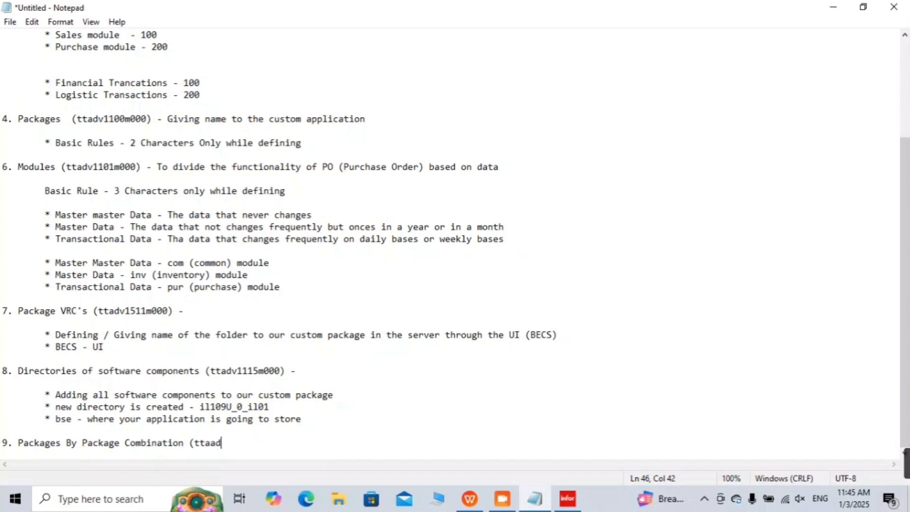
{"action": "type", "text": "1121m000"}
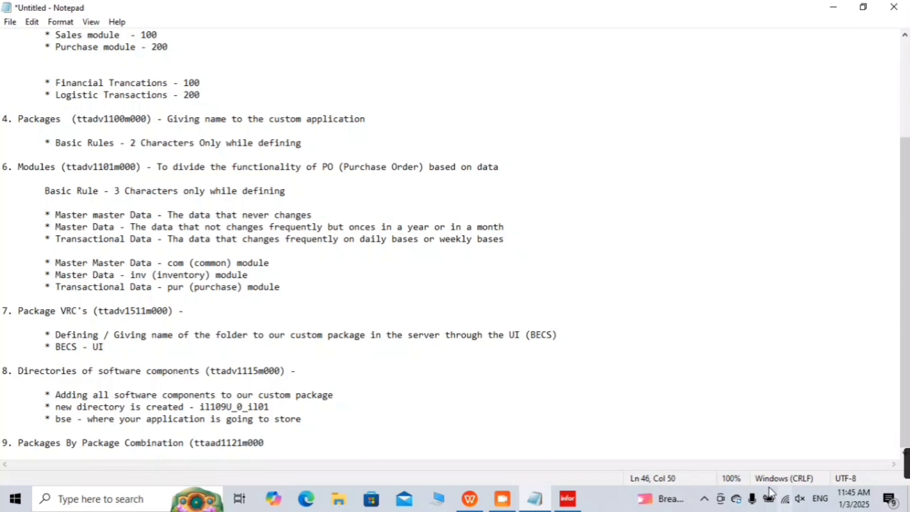
{"action": "left_click", "coordinate": [568, 498]}
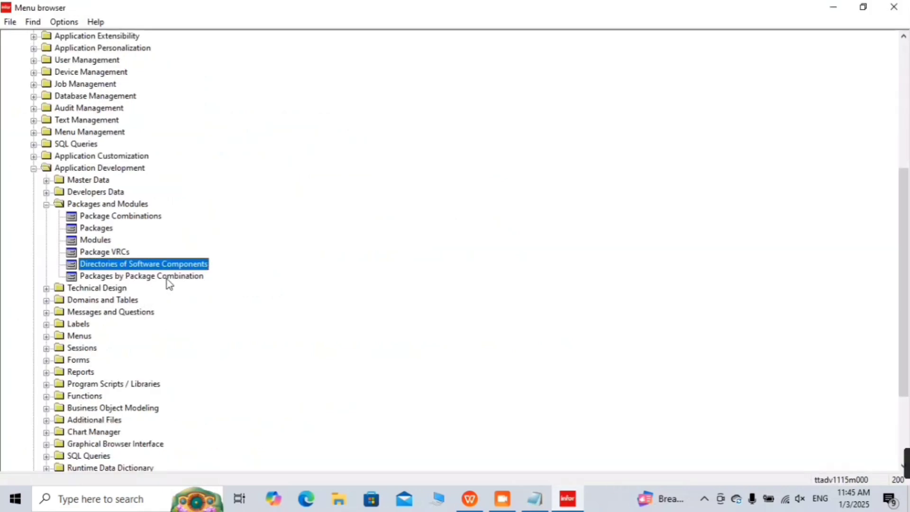
Step: Open Packages by Package Combination, close the step 9 heading with ') -', and start an indented bullet
{"action": "left_click", "coordinate": [169, 279]}
{"action": "double_click", "coordinate": [170, 278]}
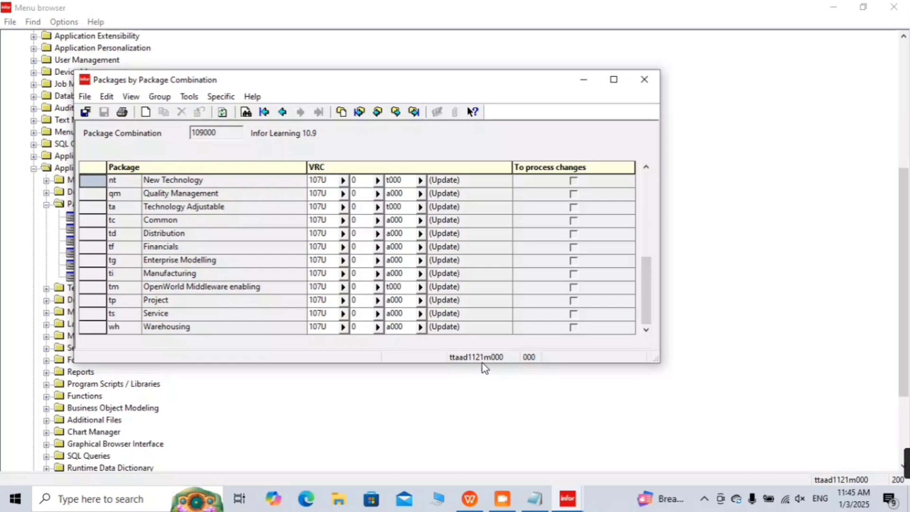
{"action": "left_click", "coordinate": [569, 498]}
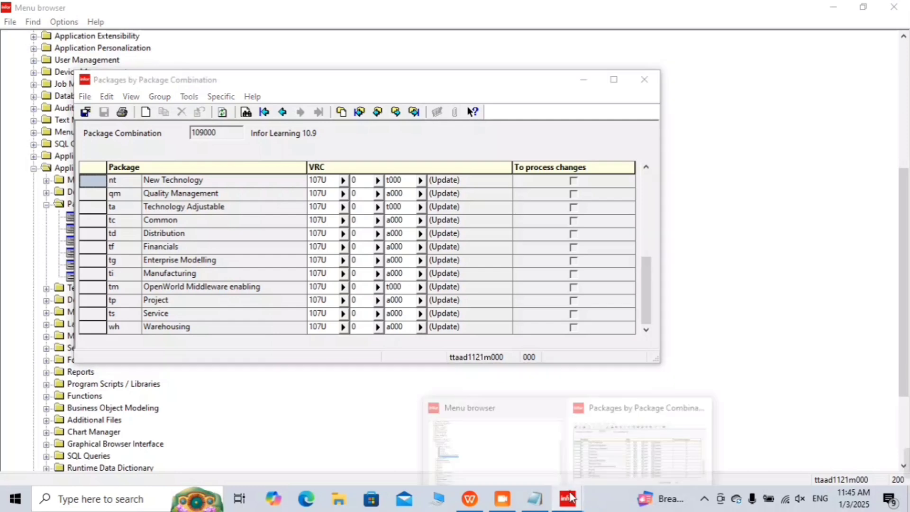
{"action": "left_click", "coordinate": [542, 497]}
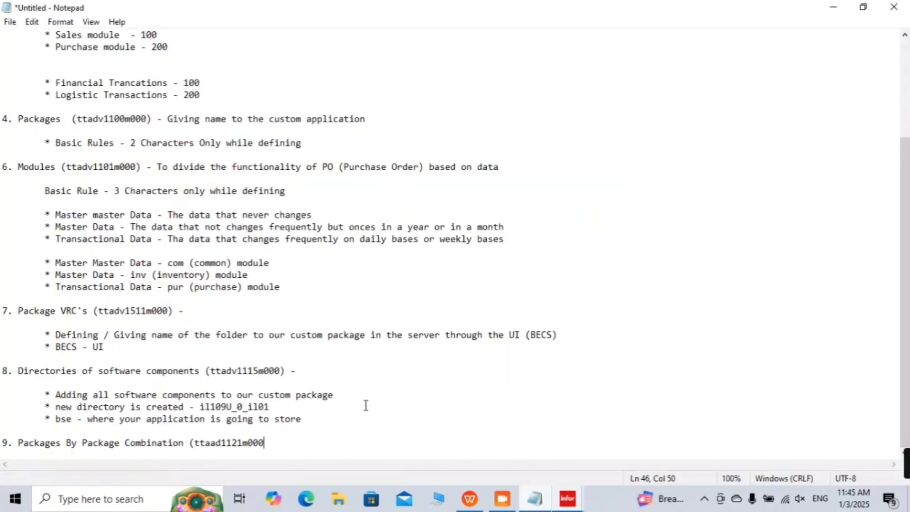
{"action": "type", "text": ") -"}
{"action": "key", "text": "Return"}
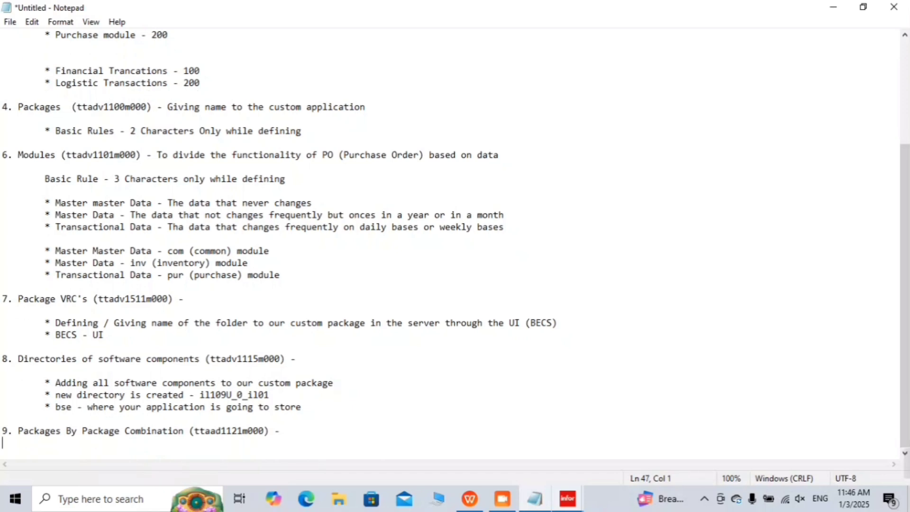
{"action": "key", "text": "Tab"}
{"action": "key", "text": "Return"}
{"action": "key", "text": "Tab"}
{"action": "type", "text": "*"}
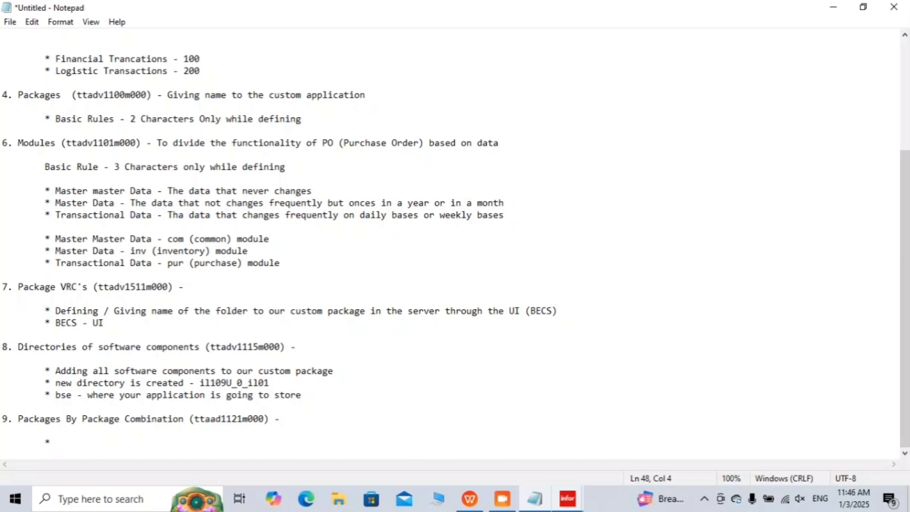
Step: Review combination 109000's package list from the first to the last record
{"action": "left_click", "coordinate": [833, 7]}
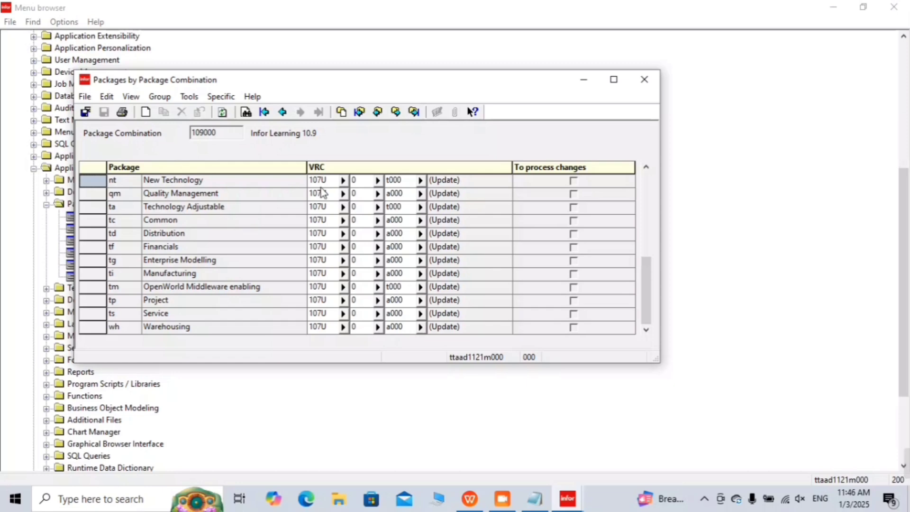
{"action": "key", "text": "ctrl+End"}
{"action": "key", "text": "ctrl+Home"}
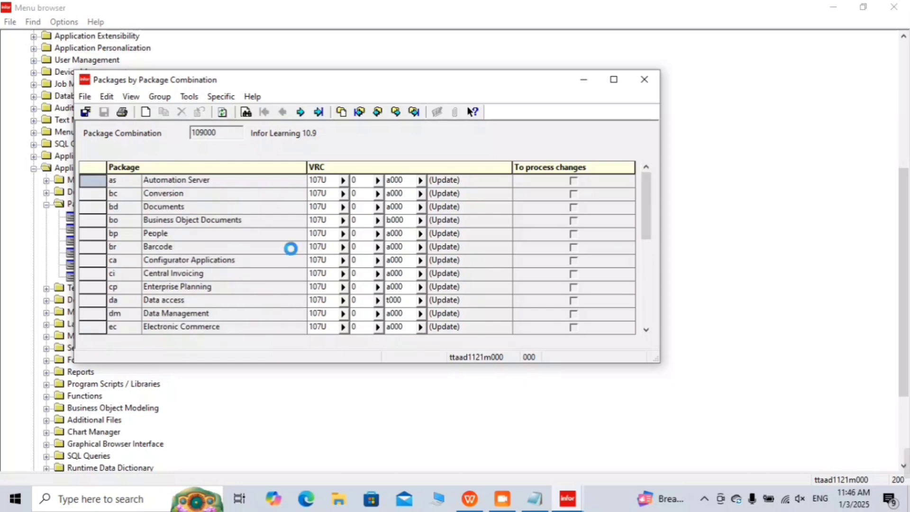
{"action": "key", "text": "ctrl+End"}
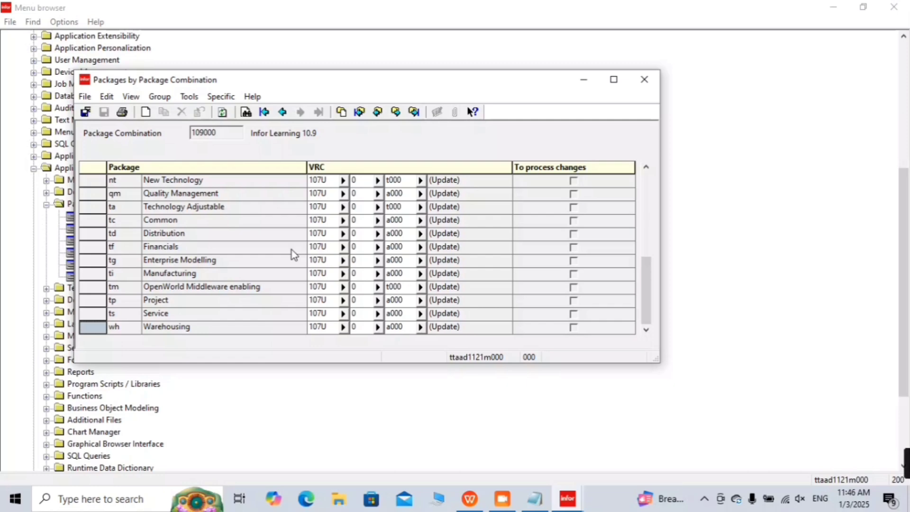
{"action": "scroll", "coordinate": [293, 254], "scroll_direction": "up", "scroll_amount": 4}
{"action": "scroll", "coordinate": [293, 254], "scroll_direction": "down", "scroll_amount": 4}
Step: Write the step 9 bullet 'Adding the custom package in the standard packages'
{"action": "left_click", "coordinate": [535, 499]}
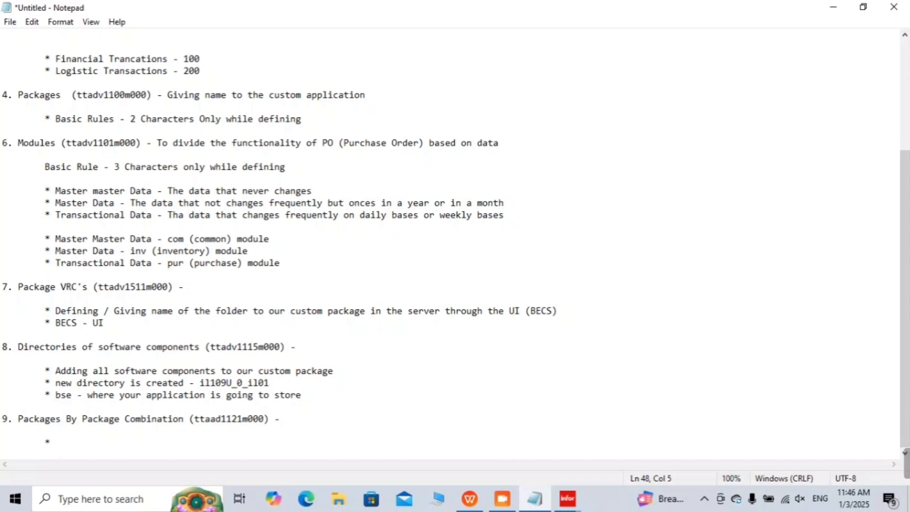
{"action": "type", "text": "Adding the custo"}
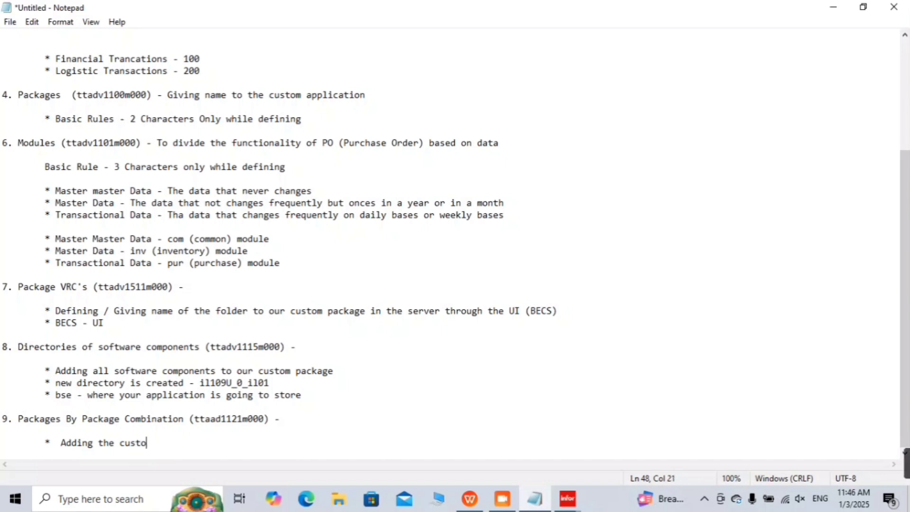
{"action": "type", "text": "m package "}
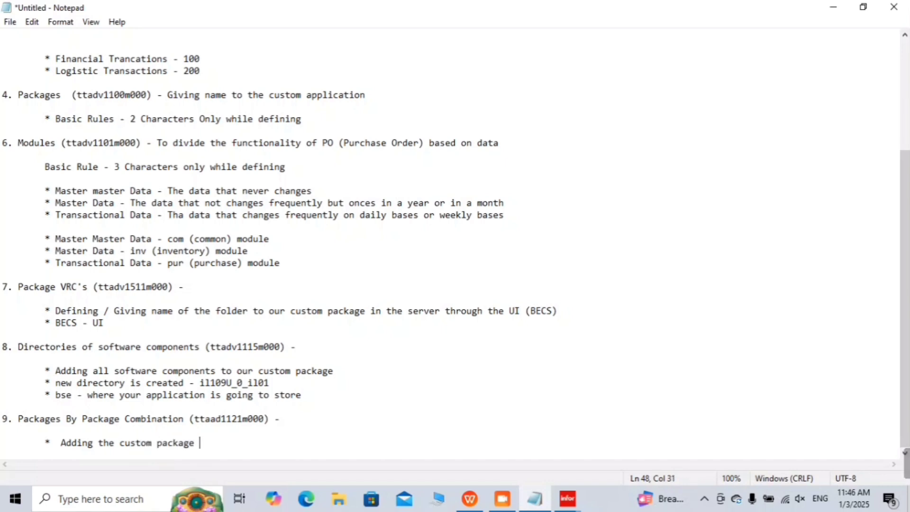
{"action": "type", "text": "in the "}
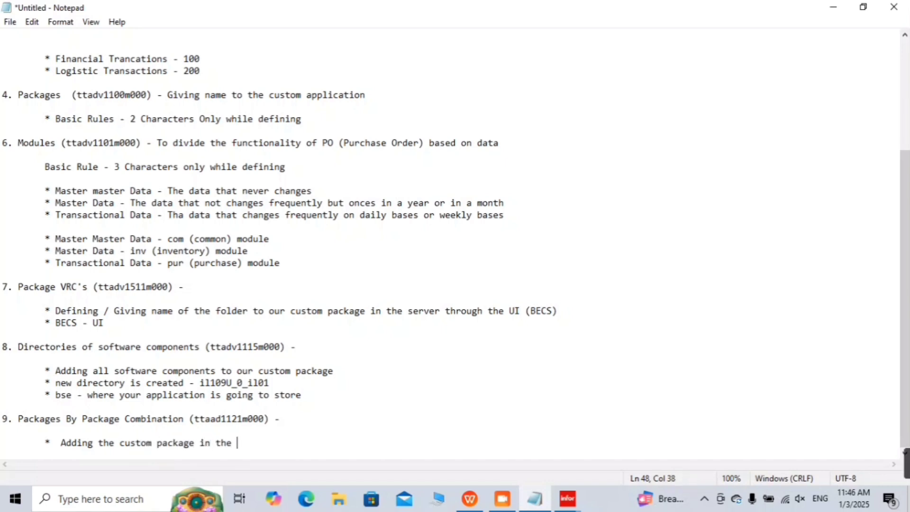
{"action": "type", "text": "data"}
{"action": "key", "text": "BackSpace"}
{"action": "key", "text": "BackSpace"}
{"action": "key", "text": "BackSpace"}
{"action": "key", "text": "BackSpace"}
{"action": "type", "text": "d"}
{"action": "type", "text": "tandard "}
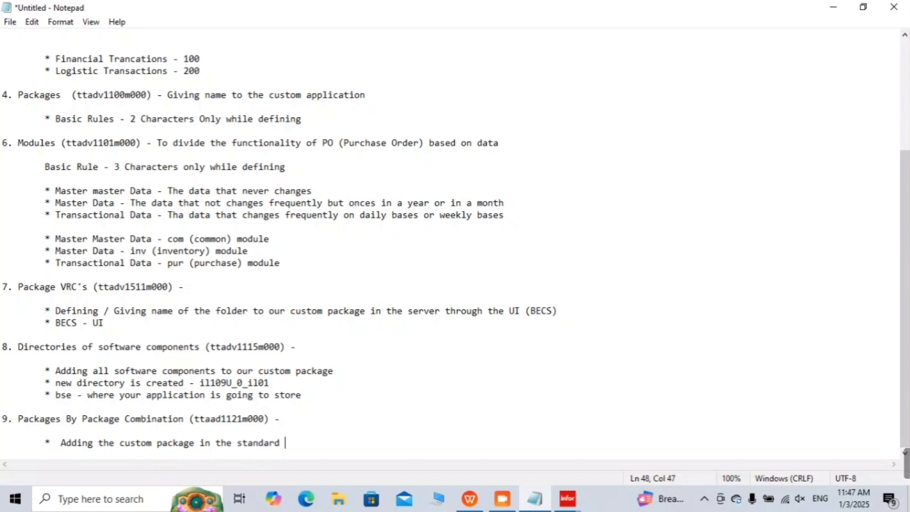
{"action": "type", "text": "packages"}
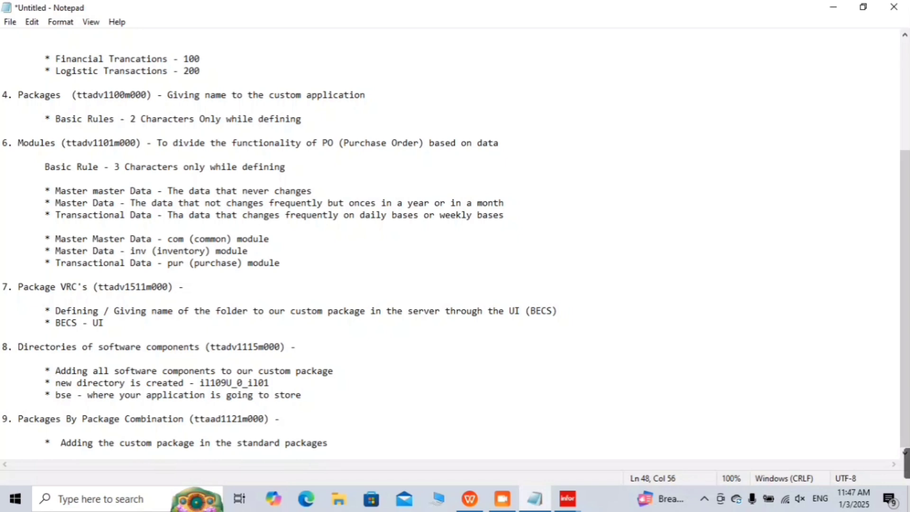
Step: Add a second bullet '* Adding custom package in the package combination'
{"action": "key", "text": "Return"}
{"action": "key", "text": "Tab"}
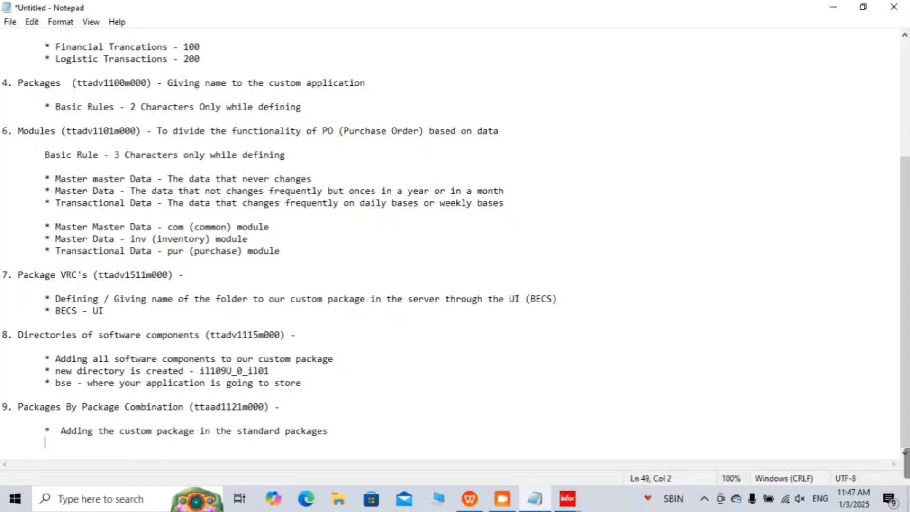
{"action": "type", "text": "*"}
{"action": "type", "text": "Add"}
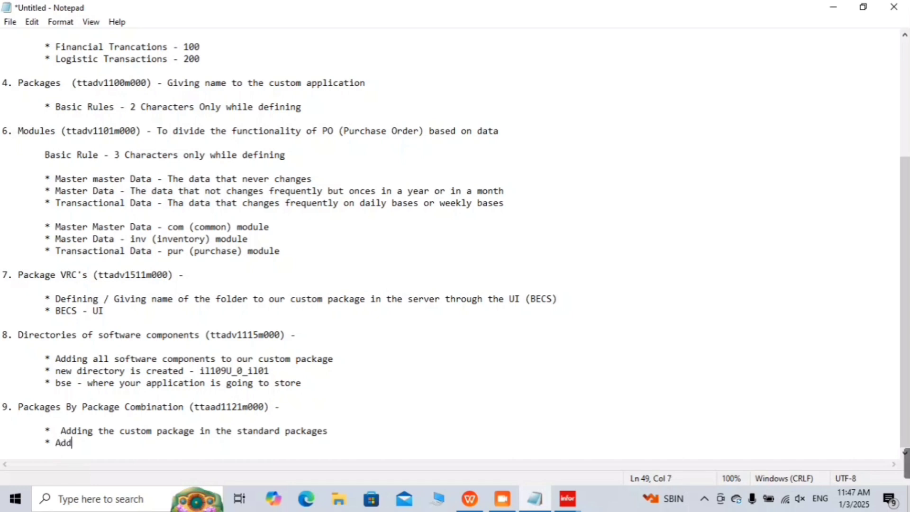
{"action": "type", "text": "ing cust"}
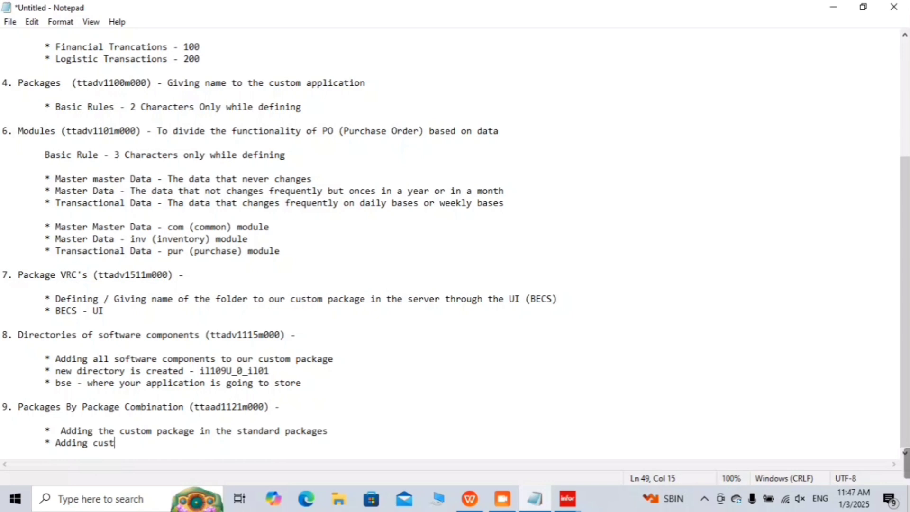
{"action": "type", "text": "om package"}
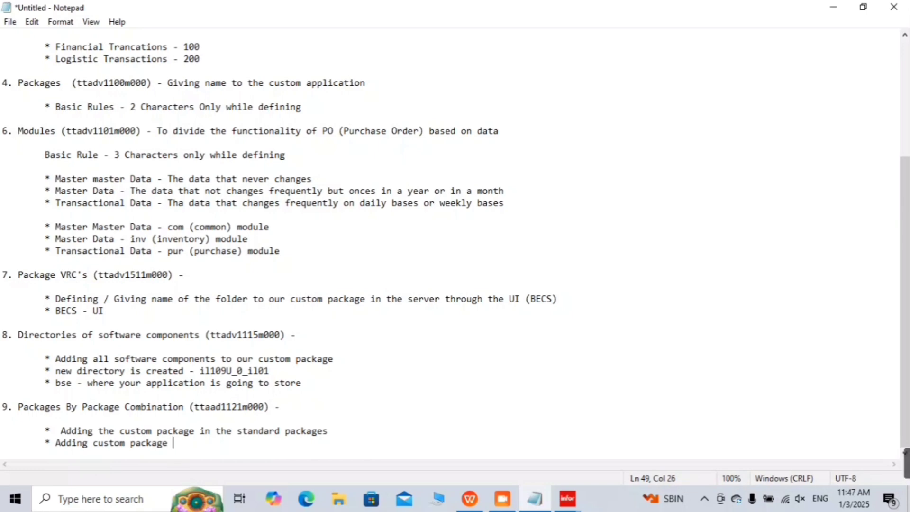
{"action": "type", "text": " in the package com"}
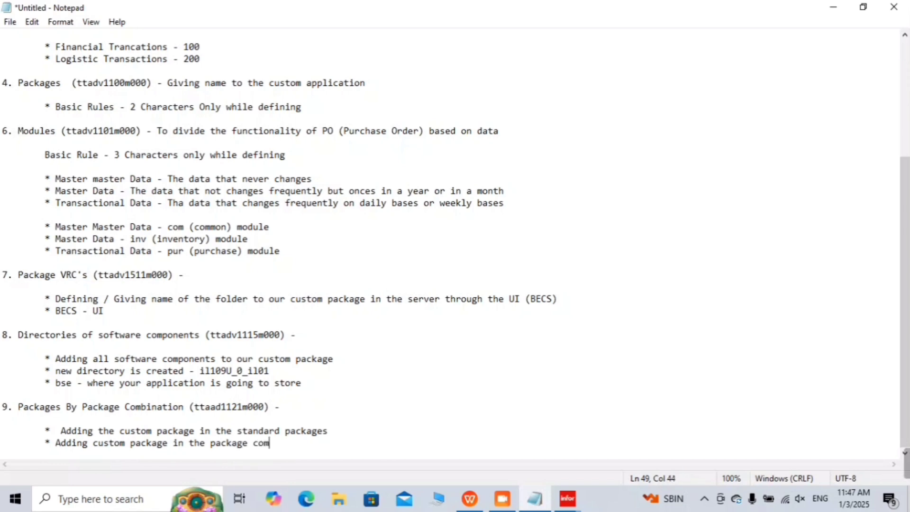
{"action": "type", "text": "bination"}
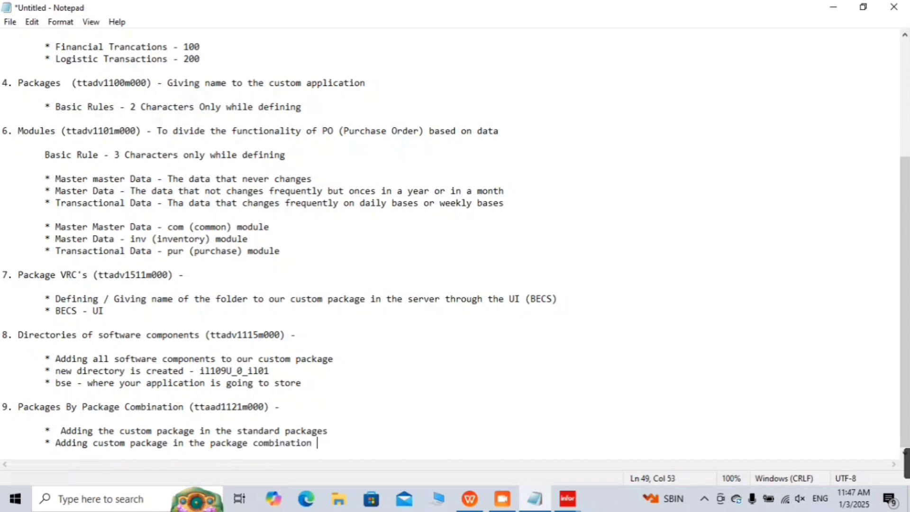
Step: Maximize the Packages by Package Combination window and start a new record for combination 109000
{"action": "left_click", "coordinate": [835, 8]}
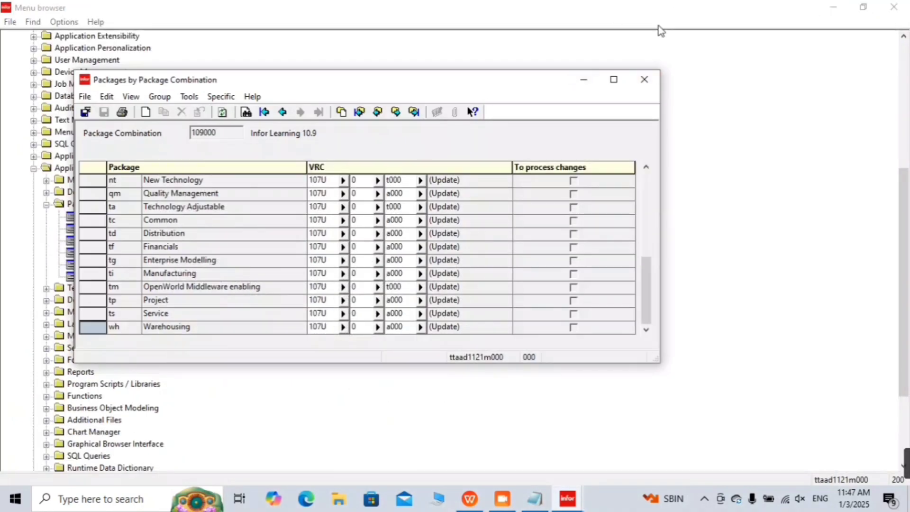
{"action": "left_click", "coordinate": [614, 79]}
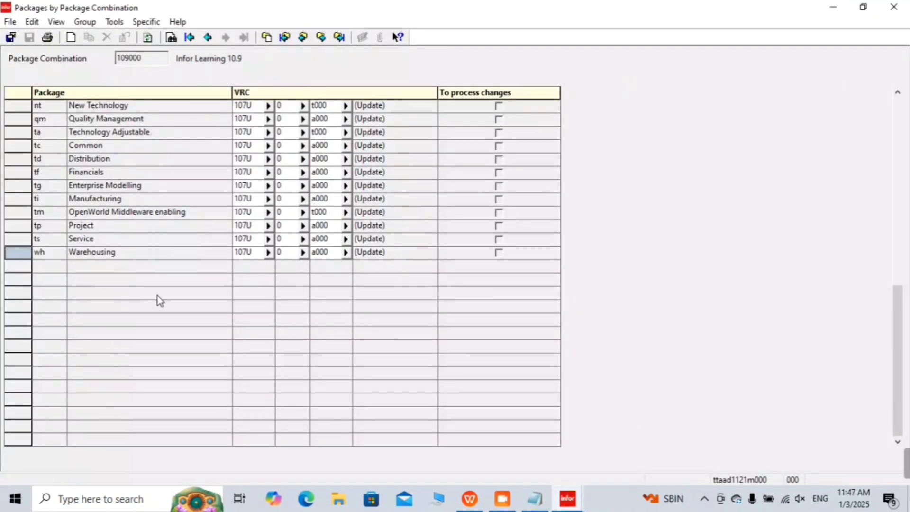
{"action": "scroll", "coordinate": [283, 273], "scroll_direction": "up", "scroll_amount": 1}
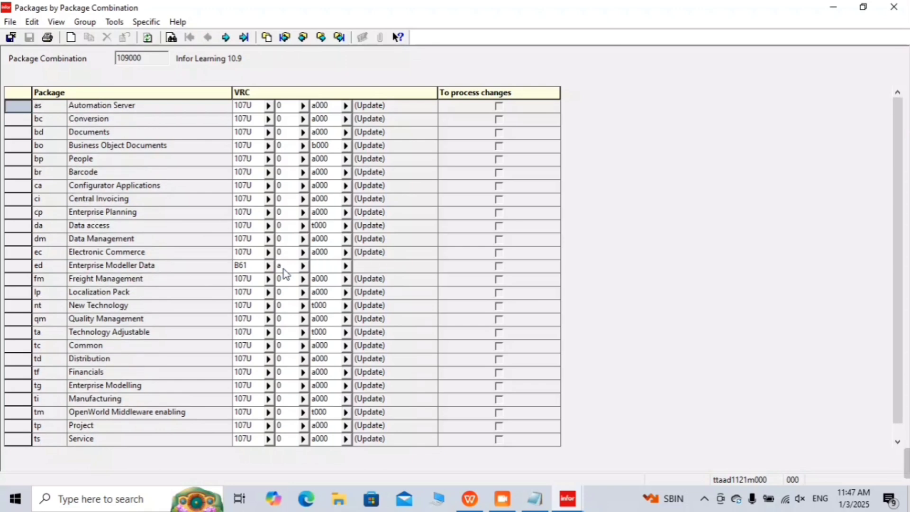
{"action": "scroll", "coordinate": [283, 273], "scroll_direction": "down", "scroll_amount": 1}
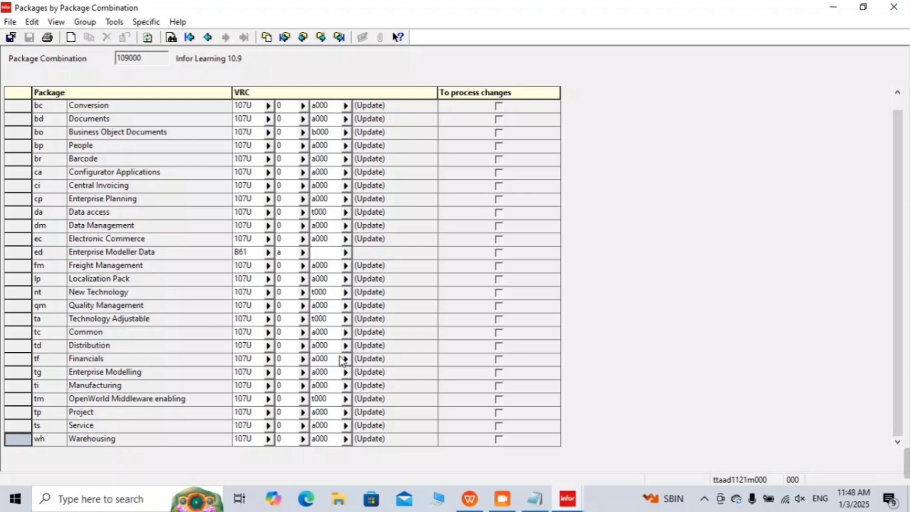
{"action": "key", "text": "ctrl+n"}
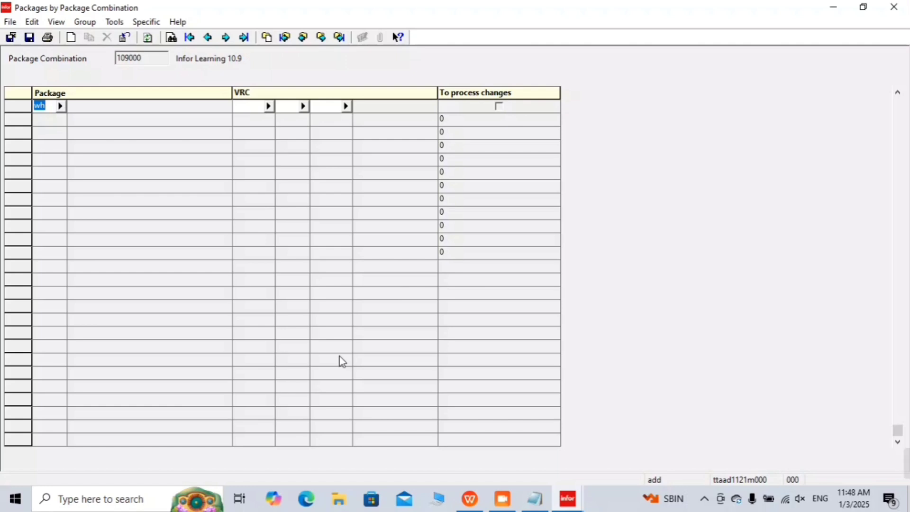
Step: Enter package il in the new row, tab past the VRC fields and dismiss the 'Package VRC not found' warning
{"action": "key", "text": "BackSpace"}
{"action": "type", "text": "il"}
{"action": "key", "text": "Tab"}
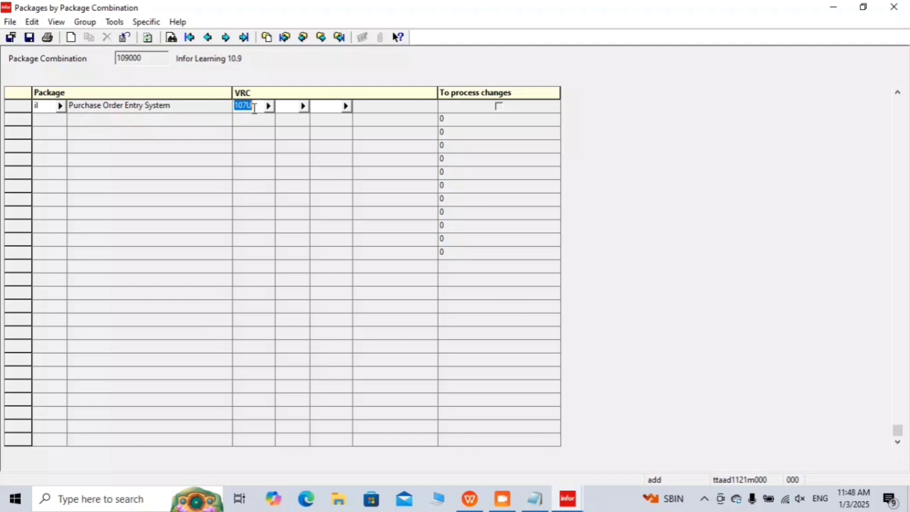
{"action": "key", "text": "Tab"}
{"action": "key", "text": "Tab"}
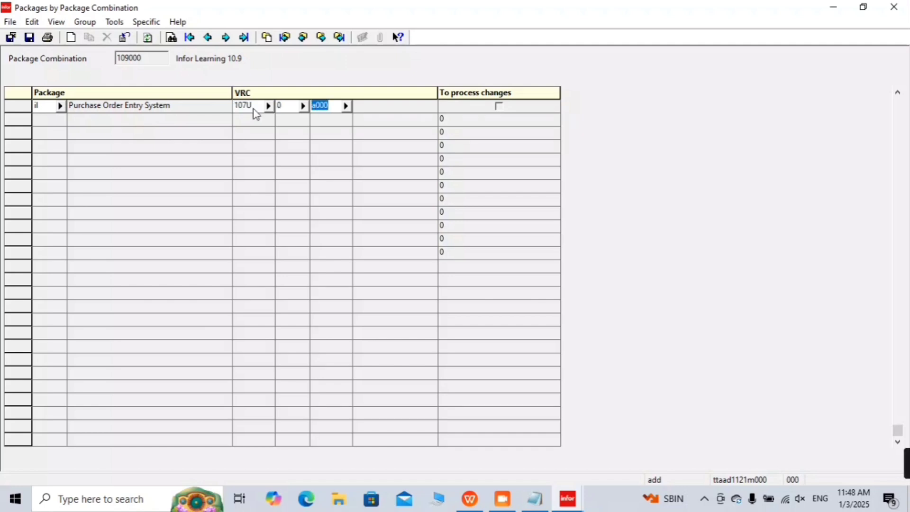
{"action": "key", "text": "Tab"}
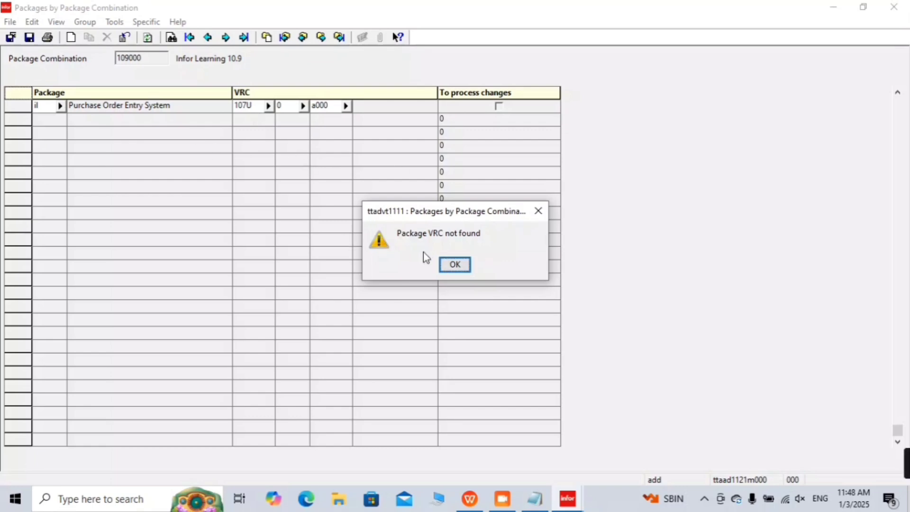
{"action": "left_click", "coordinate": [459, 266]}
{"action": "left_click", "coordinate": [250, 106]}
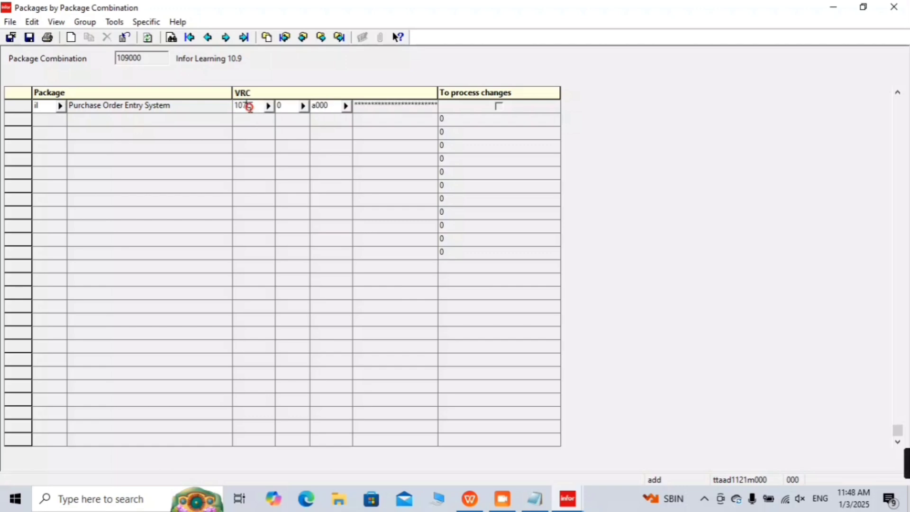
Step: Pick VRC 109U 0 il01 (learning Development) for package il from the VRC list
{"action": "left_click", "coordinate": [264, 107]}
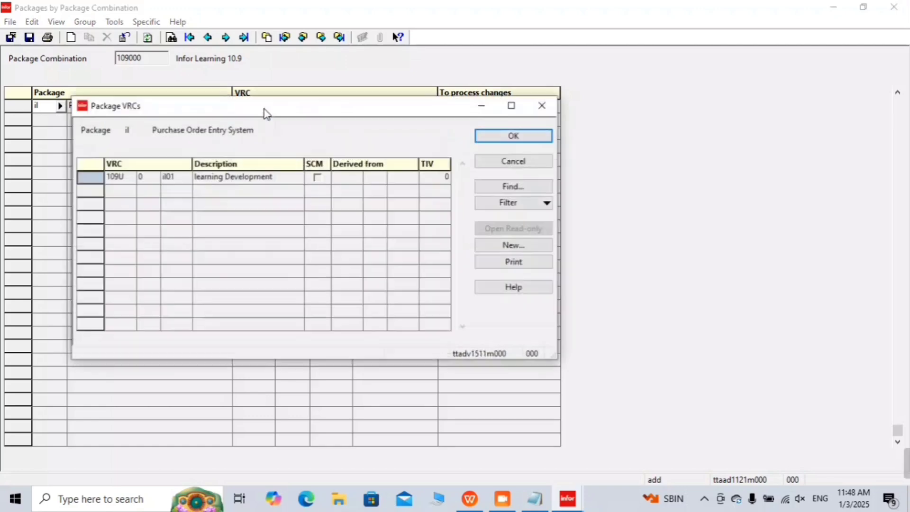
{"action": "left_click", "coordinate": [87, 176]}
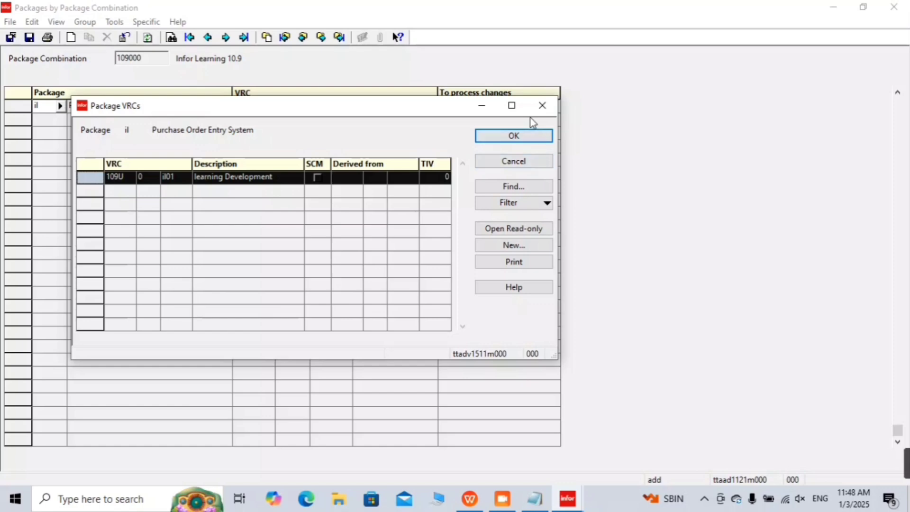
{"action": "left_click", "coordinate": [518, 134]}
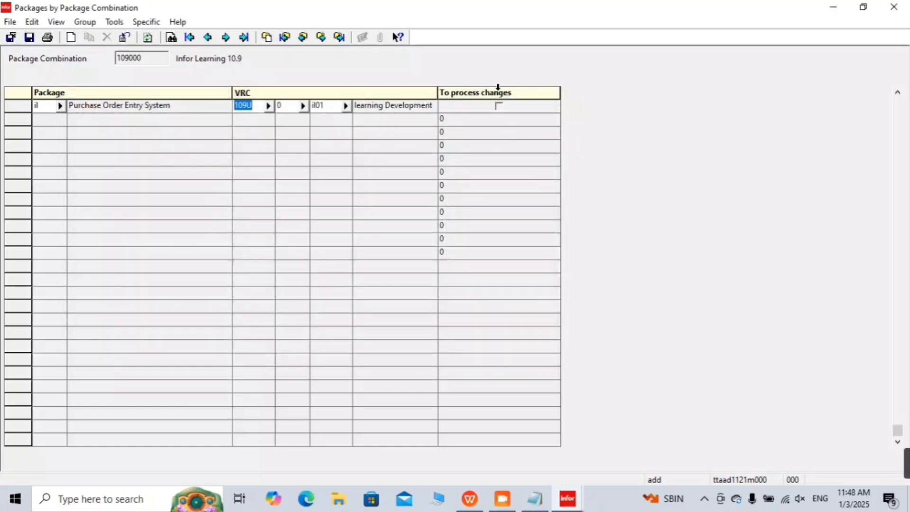
{"action": "key", "text": "Tab"}
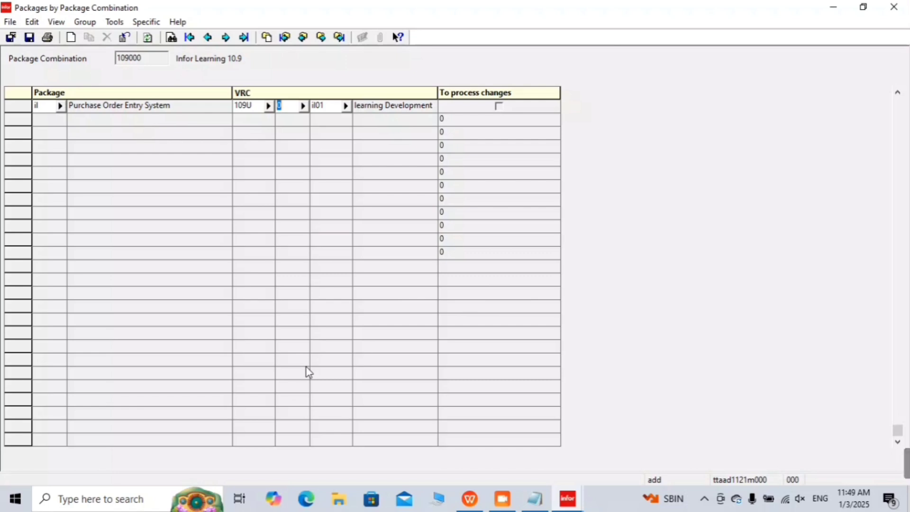
Step: Save the package entry, acknowledge the Data Upgrade Engine notice and reload the package list
{"action": "left_click", "coordinate": [30, 38]}
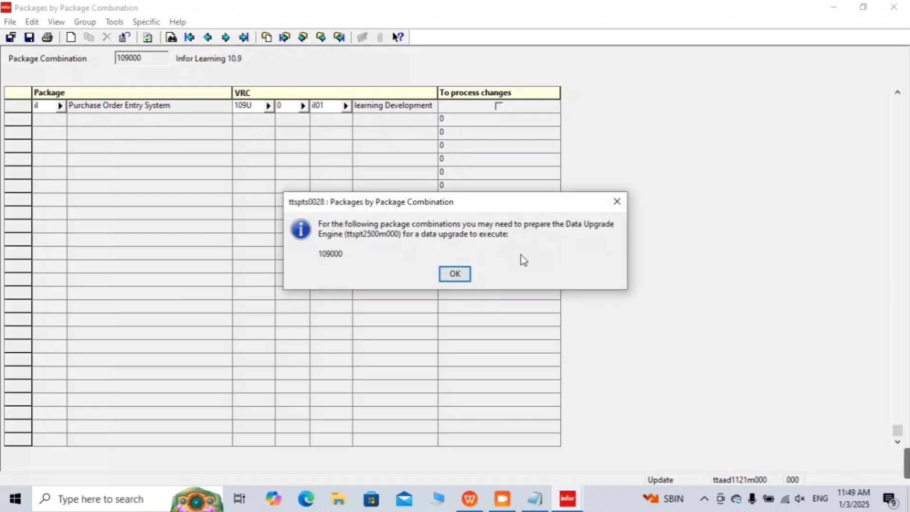
{"action": "left_click", "coordinate": [458, 277]}
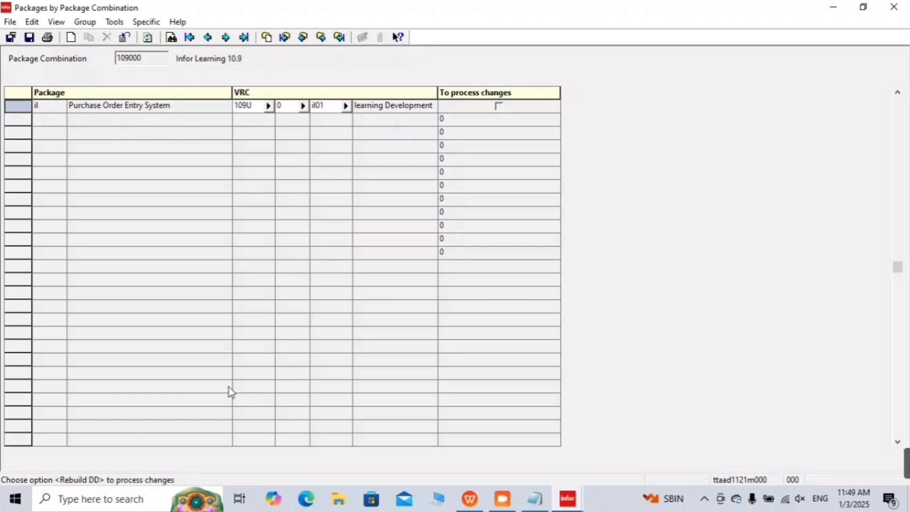
{"action": "left_click", "coordinate": [265, 308]}
Step: Jump to the last package and scroll through combination 109000's package list
{"action": "left_click", "coordinate": [268, 310]}
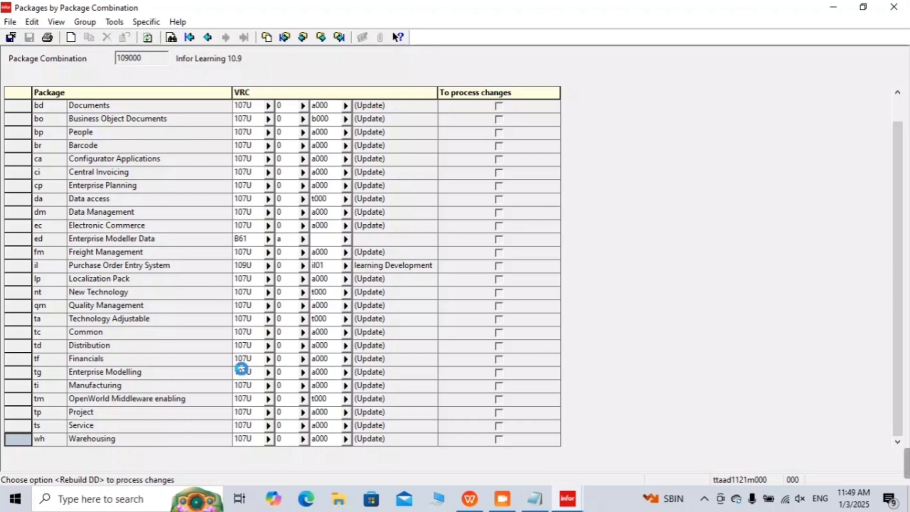
{"action": "scroll", "coordinate": [243, 373], "scroll_direction": "up", "scroll_amount": 1}
{"action": "scroll", "coordinate": [243, 373], "scroll_direction": "down", "scroll_amount": 1}
{"action": "scroll", "coordinate": [175, 236], "scroll_direction": "up", "scroll_amount": 1}
{"action": "scroll", "coordinate": [177, 237], "scroll_direction": "down", "scroll_amount": 1}
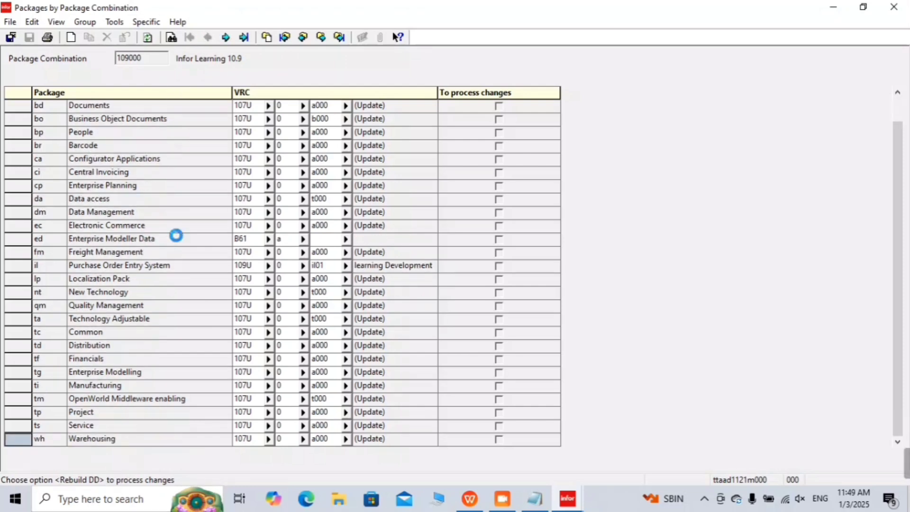
Step: Start a data dictionary rebuild for combination 109000 with output to display, then return to Notepad
{"action": "left_click", "coordinate": [148, 22]}
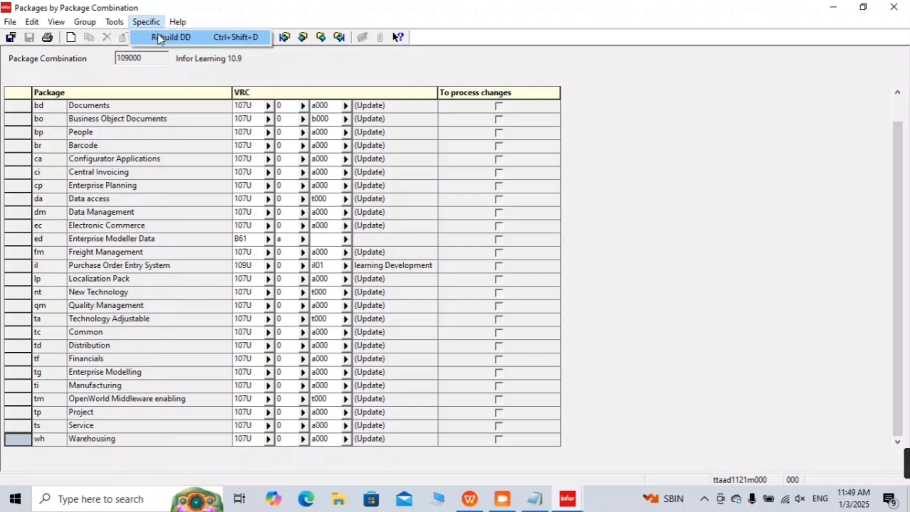
{"action": "left_click", "coordinate": [158, 38]}
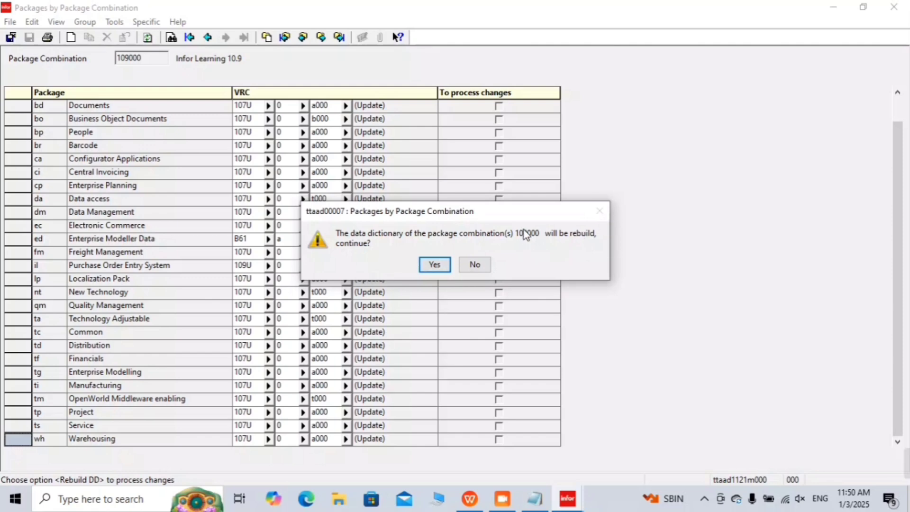
{"action": "left_click", "coordinate": [434, 264]}
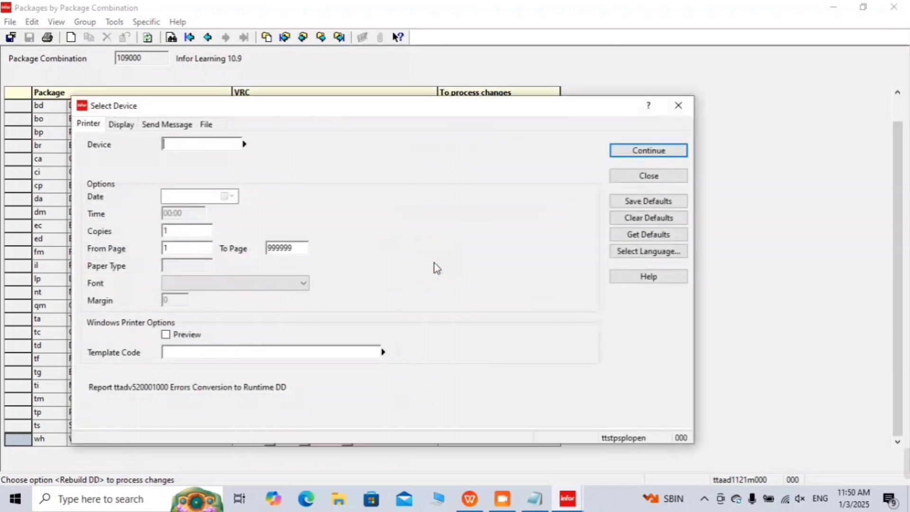
{"action": "type", "text": "d"}
{"action": "key", "text": "Tab"}
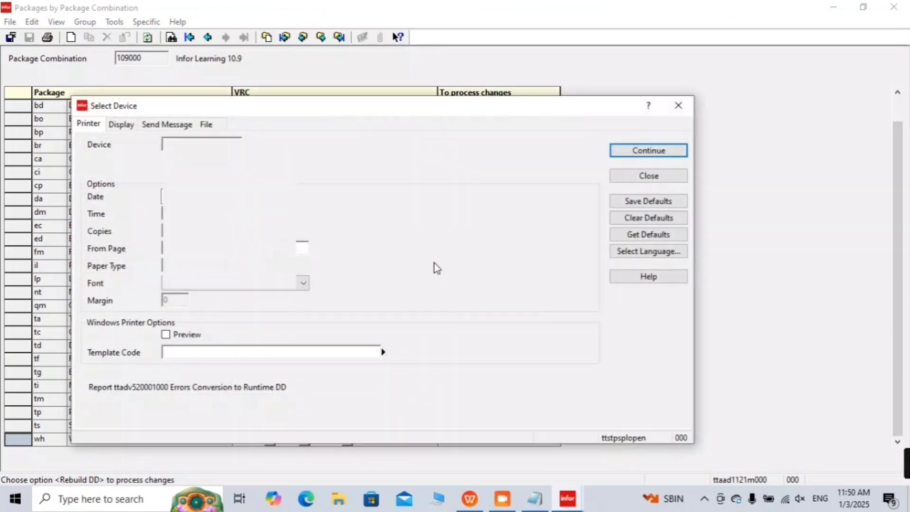
{"action": "left_click", "coordinate": [655, 155]}
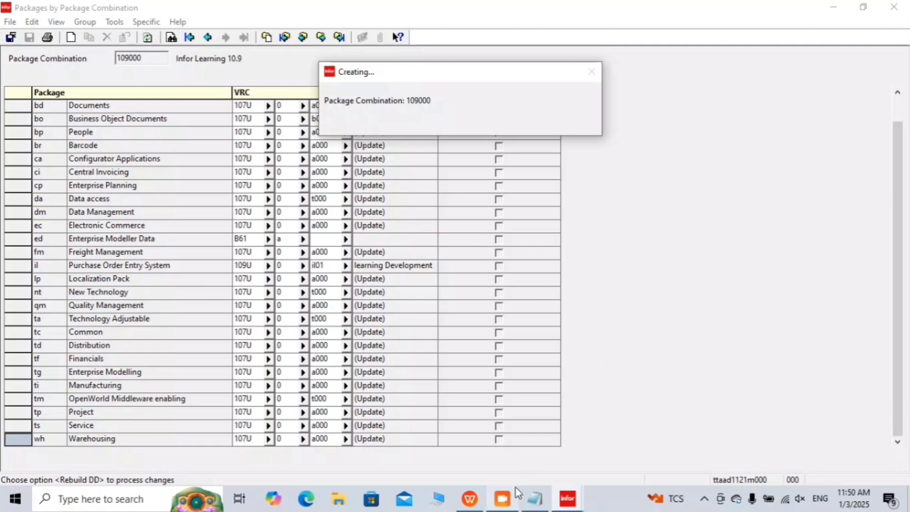
{"action": "left_click", "coordinate": [538, 500]}
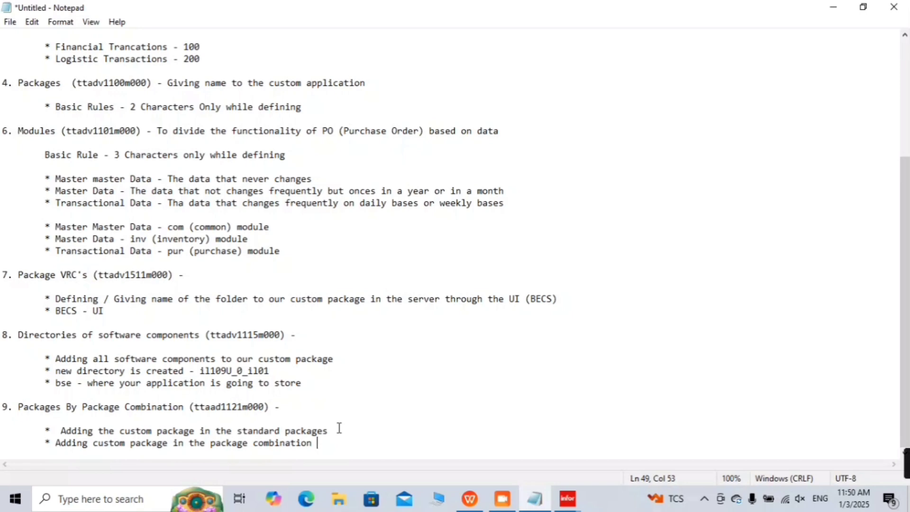
Step: Add heading '10. Rebuill DD (Data Dictionary (ttaad1121m000)) -', copying the session code from step 9
{"action": "key", "text": "Return"}
{"action": "key", "text": "Return"}
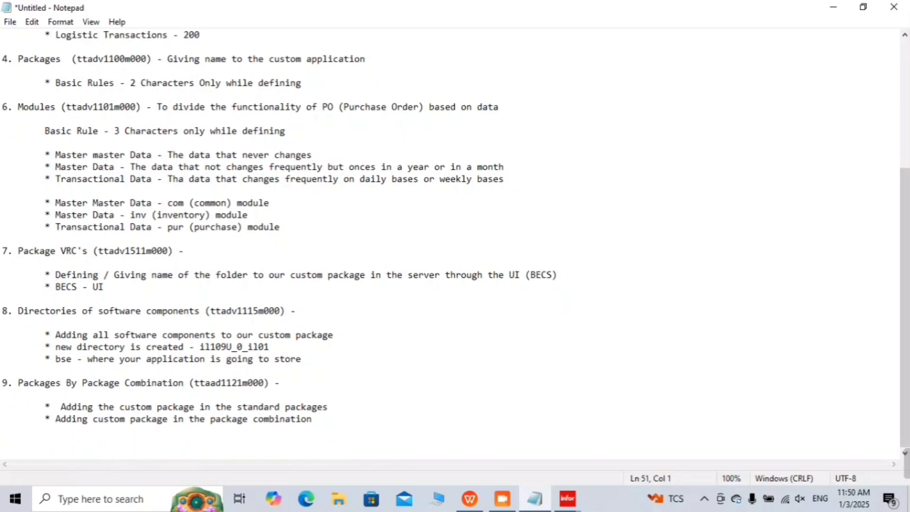
{"action": "type", "text": "10"}
{"action": "key", "text": "BackSpace"}
{"action": "type", "text": ". Rebuill DD "}
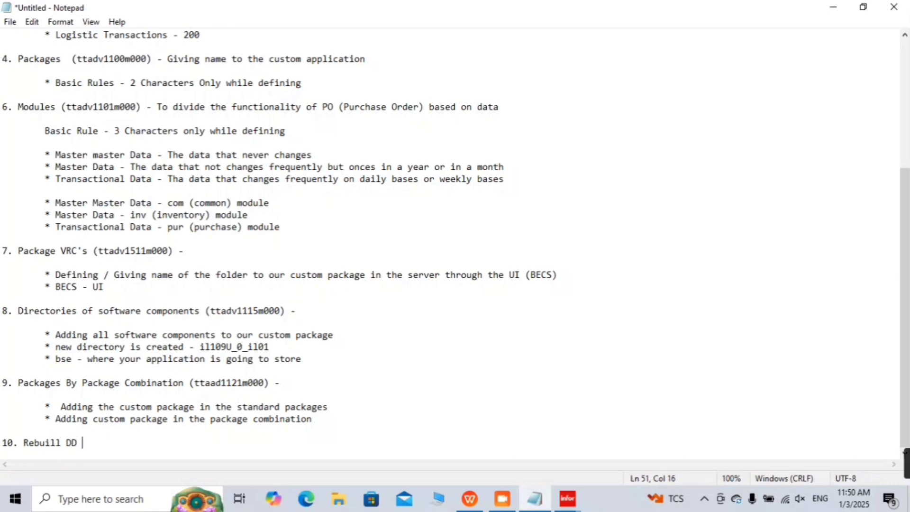
{"action": "type", "text": "(Data Dict"}
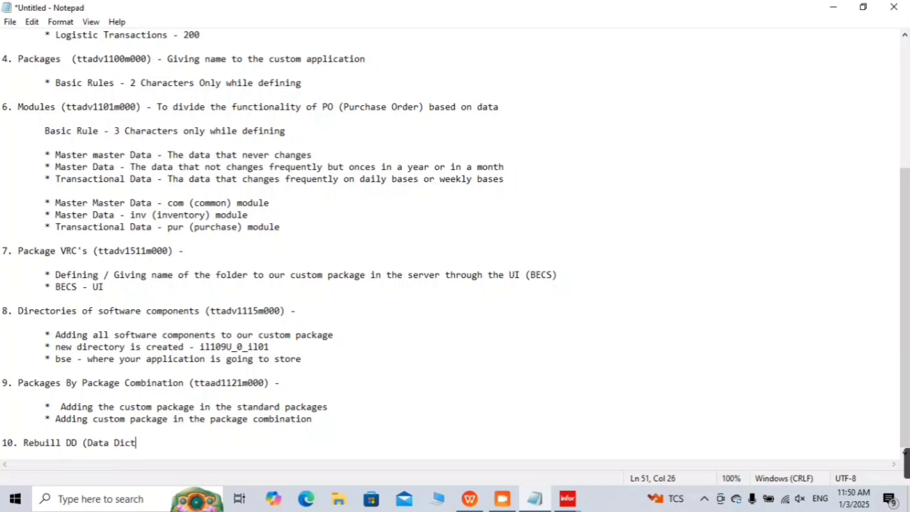
{"action": "type", "text": "ionar"}
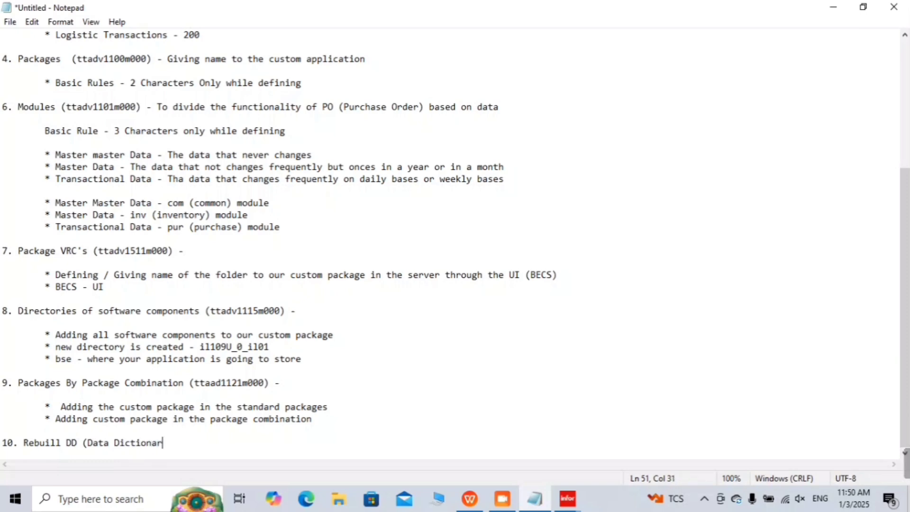
{"action": "type", "text": "y )"}
{"action": "left_click_drag", "start_coordinate": [190, 383], "coordinate": [271, 383]}
{"action": "key", "text": "ctrl+c"}
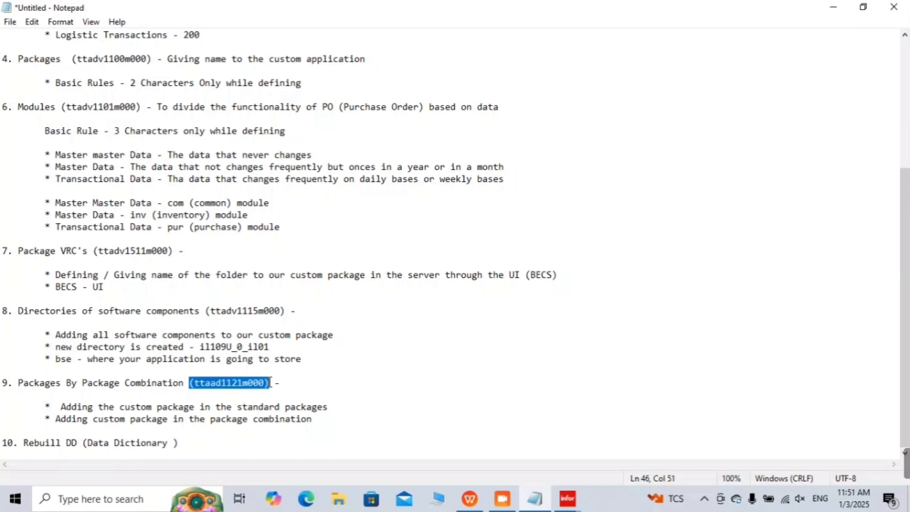
{"action": "left_click", "coordinate": [179, 443]}
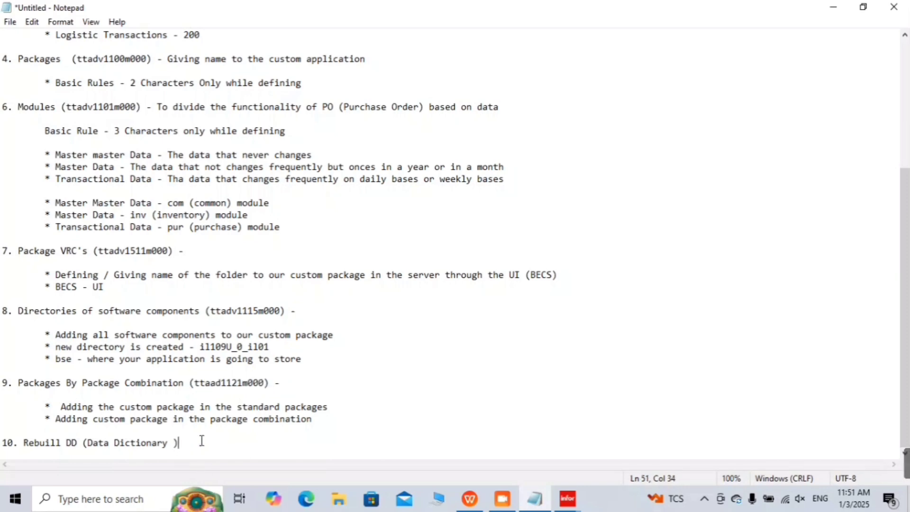
{"action": "key", "text": "BackSpace"}
{"action": "key", "text": "ctrl+v"}
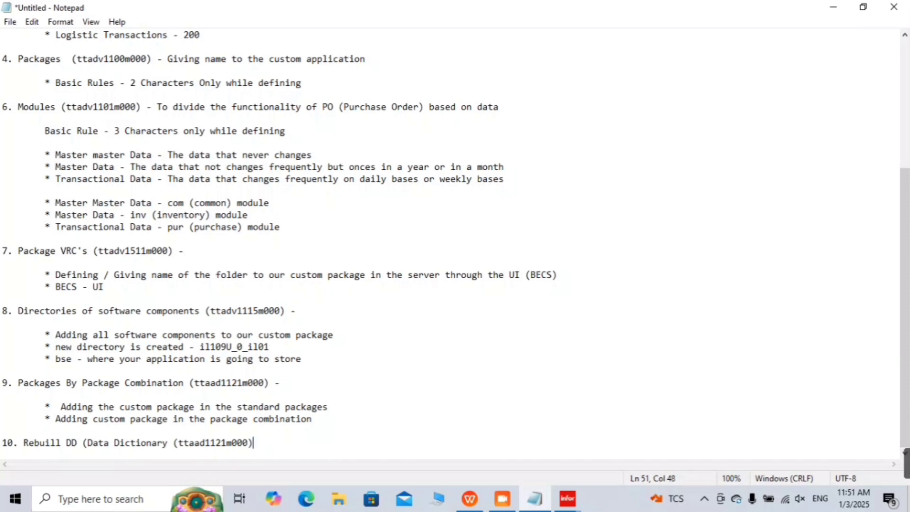
{"action": "type", "text": ") -"}
{"action": "key", "text": "Return"}
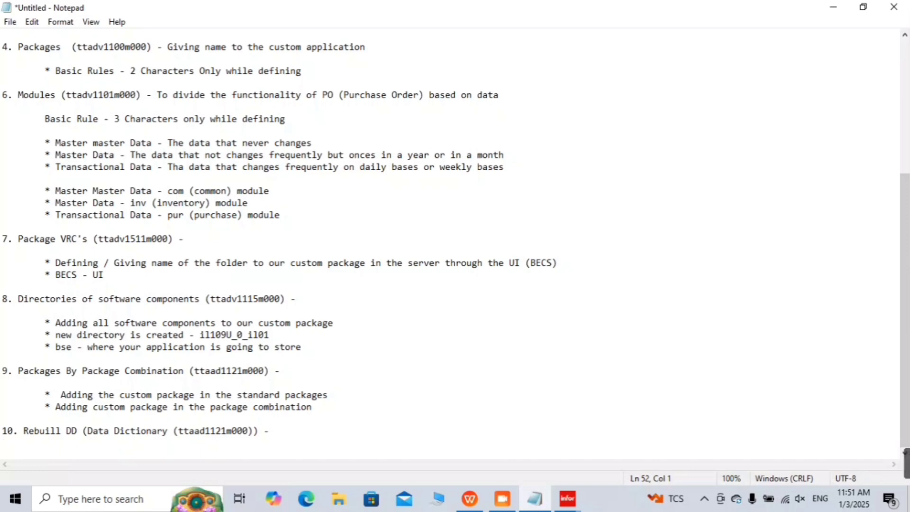
{"action": "left_click", "coordinate": [833, 8]}
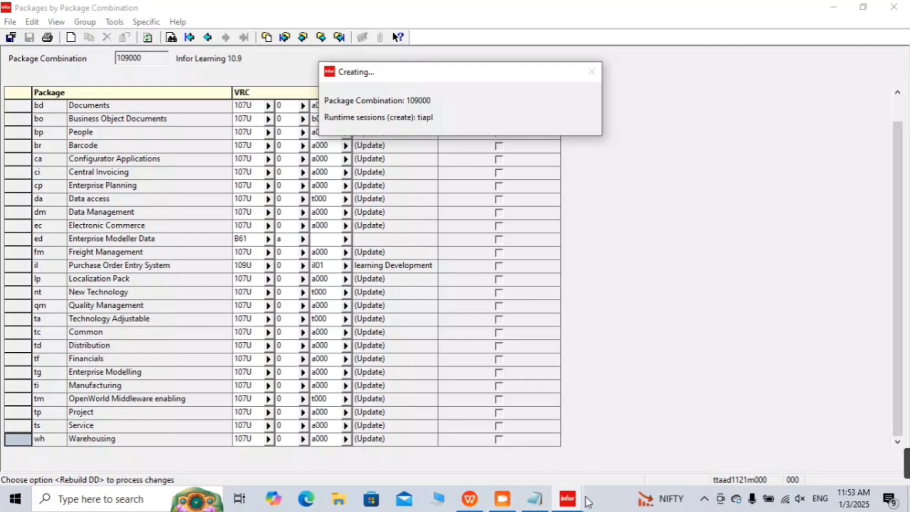
{"action": "key", "text": "alt+Tab"}
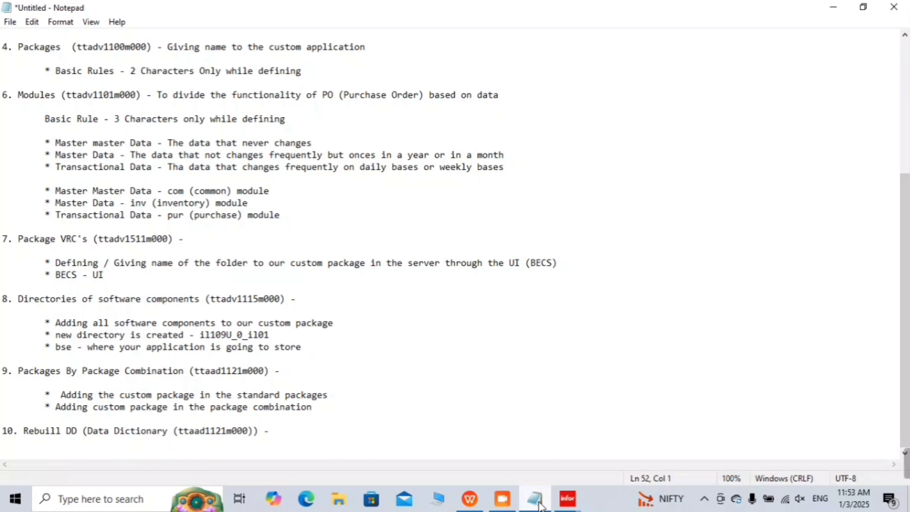
Step: Type indented bullets '* Appication Data Dictionary' and '* Runtime Data Dictionary -' under step 10
{"action": "left_click", "coordinate": [309, 436]}
{"action": "key", "text": "Return"}
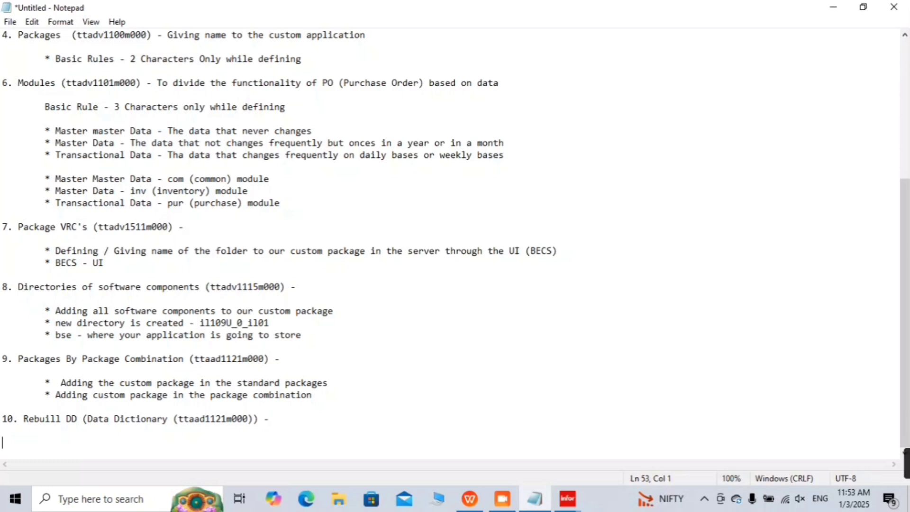
{"action": "key", "text": "Tab"}
{"action": "type", "text": "* a"}
{"action": "key", "text": "BackSpace"}
{"action": "type", "text": "Appicati"}
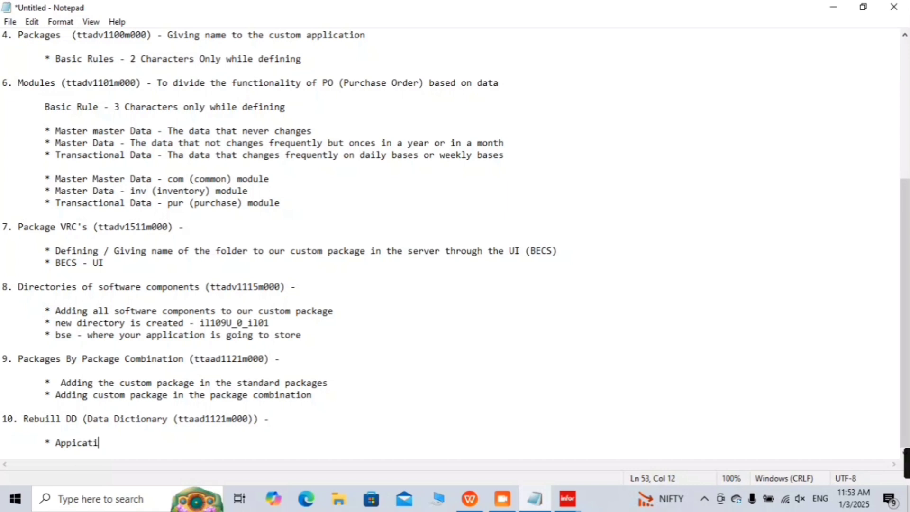
{"action": "type", "text": "on Data "}
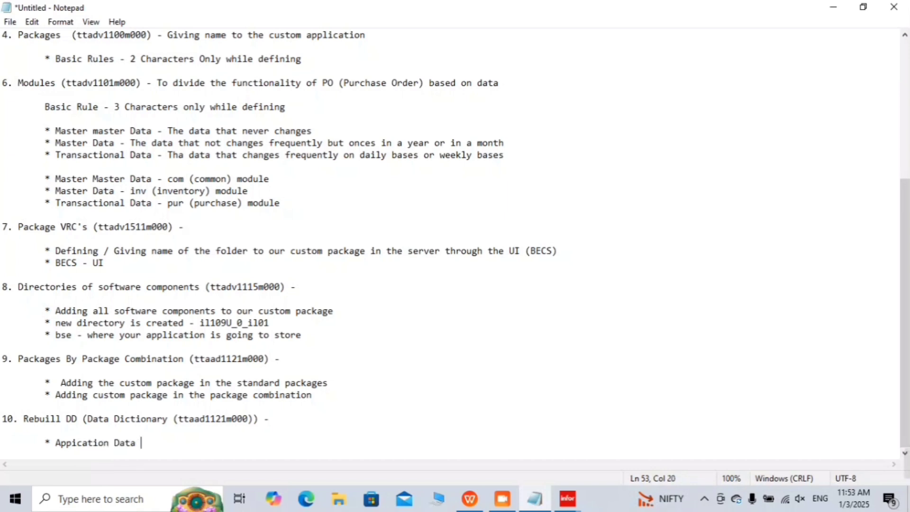
{"action": "type", "text": "Dictionary"}
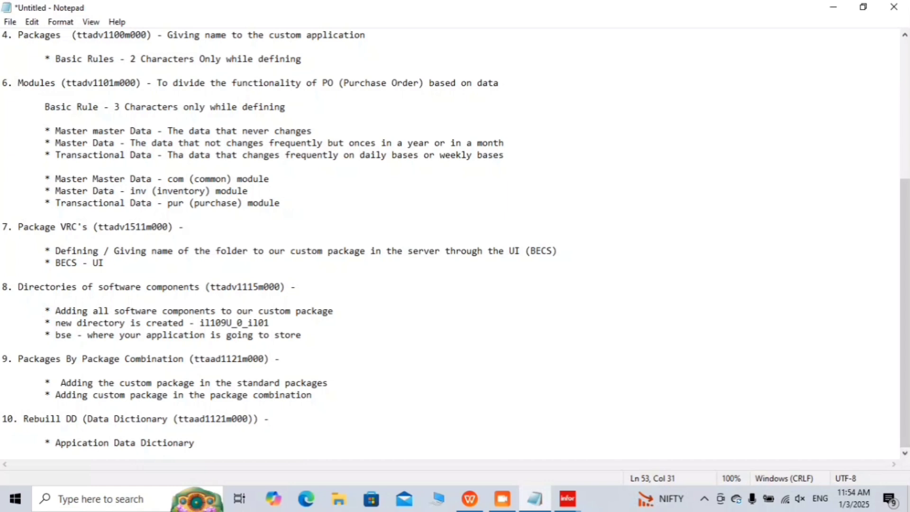
{"action": "key", "text": "Return"}
{"action": "key", "text": "Tab"}
{"action": "type", "text": "* "}
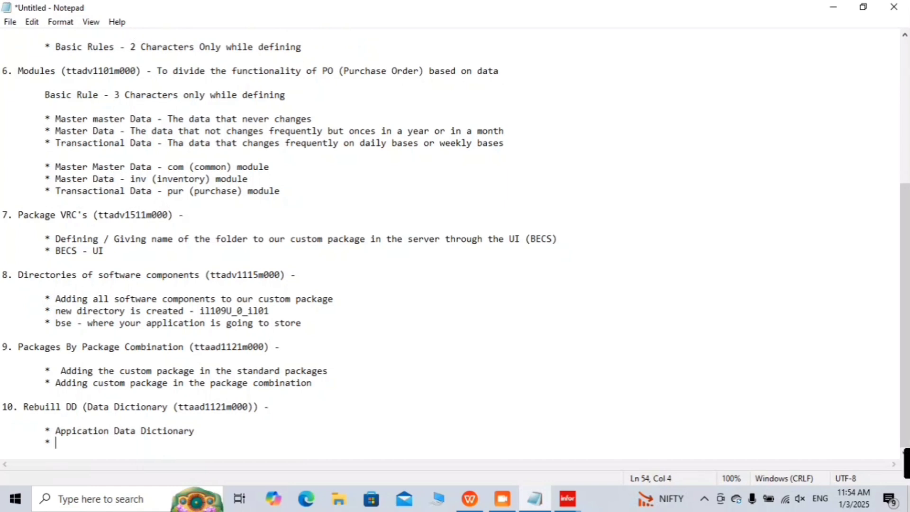
{"action": "type", "text": "Run"}
{"action": "key", "text": "BackSpace"}
{"action": "type", "text": "untime d"}
{"action": "key", "text": "BackSpace"}
{"action": "type", "text": "Data "}
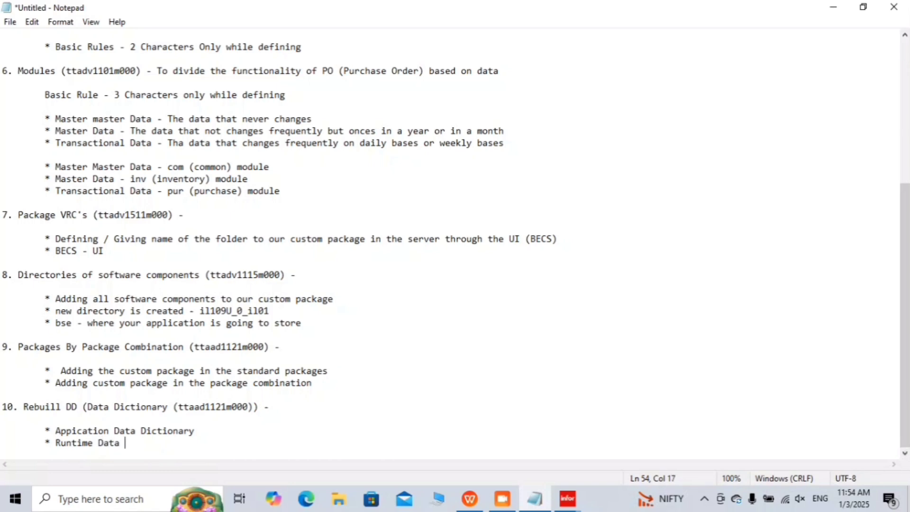
{"action": "type", "text": "Dictionar"}
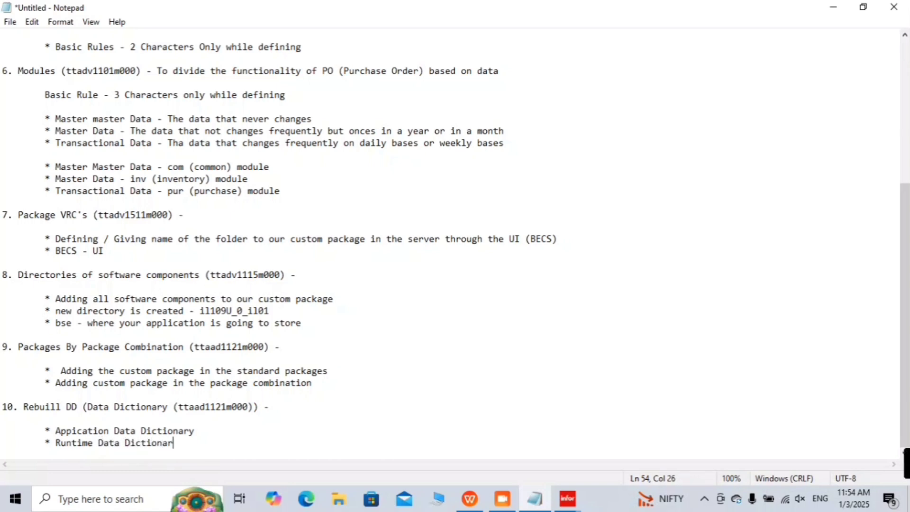
{"action": "type", "text": "y -"}
Step: Complete the bullets with '- Information in the database' and 'Files in the Operating System'
{"action": "left_click", "coordinate": [309, 435]}
{"action": "type", "text": "-"}
{"action": "type", "text": "Information n"}
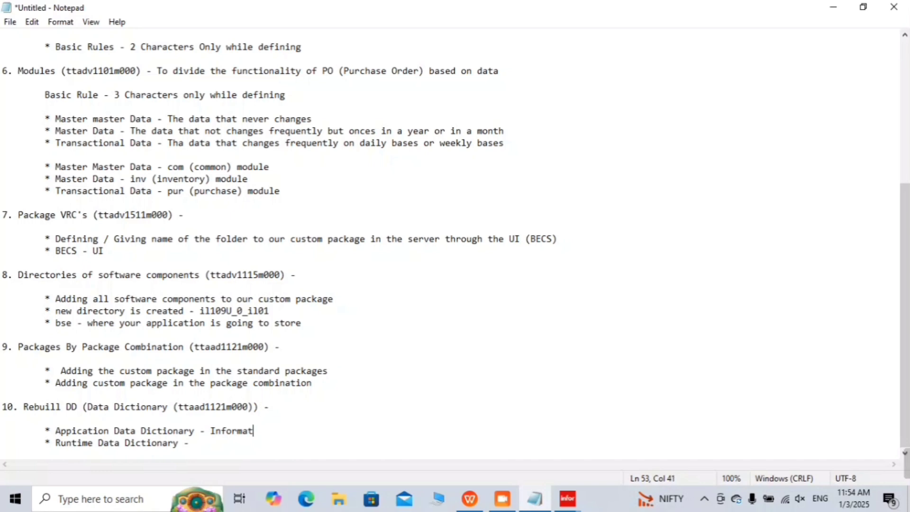
{"action": "key", "text": "BackSpace"}
{"action": "key", "text": "BackSpace"}
{"action": "type", "text": "in the data base"}
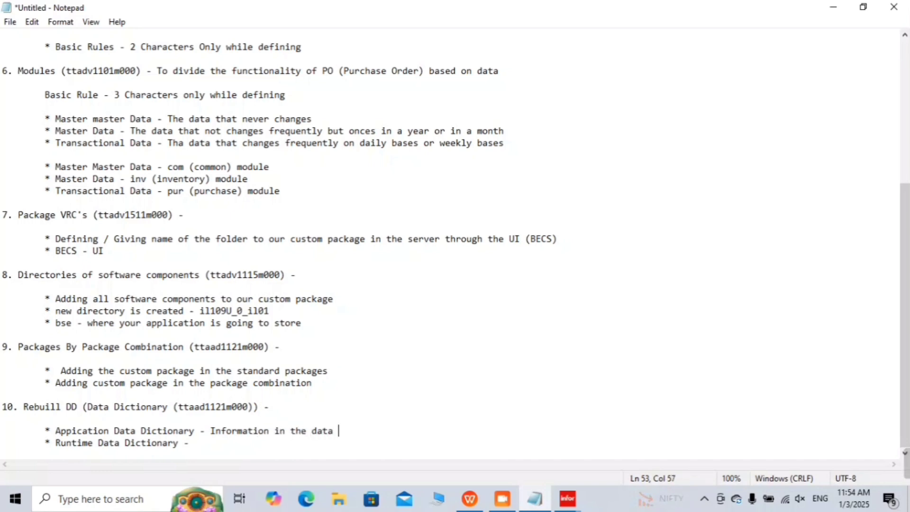
{"action": "key", "text": "BackSpace"}
{"action": "key", "text": "BackSpace"}
{"action": "key", "text": "BackSpace"}
{"action": "key", "text": "BackSpace"}
{"action": "key", "text": "BackSpace"}
{"action": "type", "text": "base"}
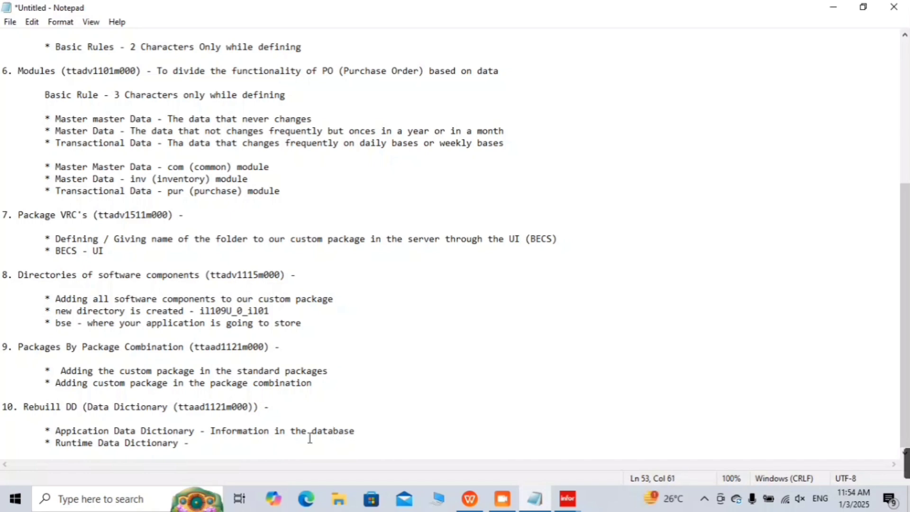
{"action": "key", "text": "Down"}
{"action": "type", "text": "Files"}
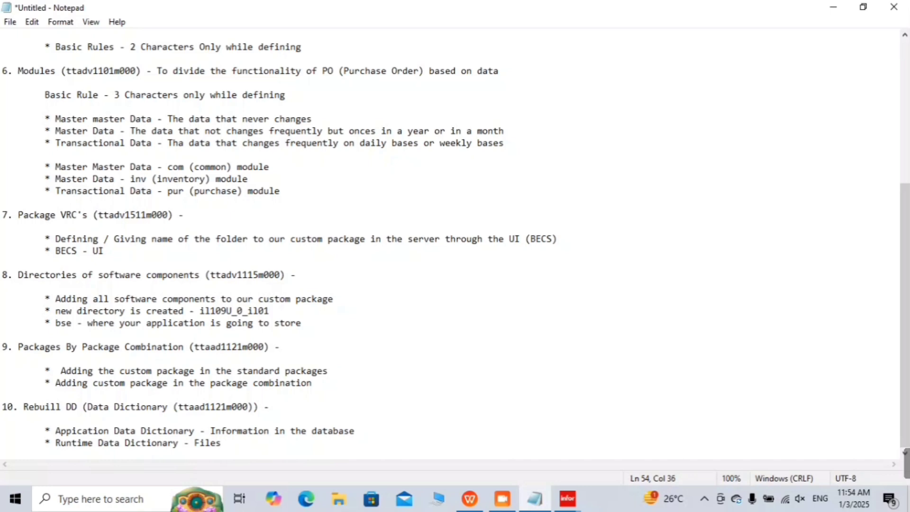
{"action": "type", "text": " in the "}
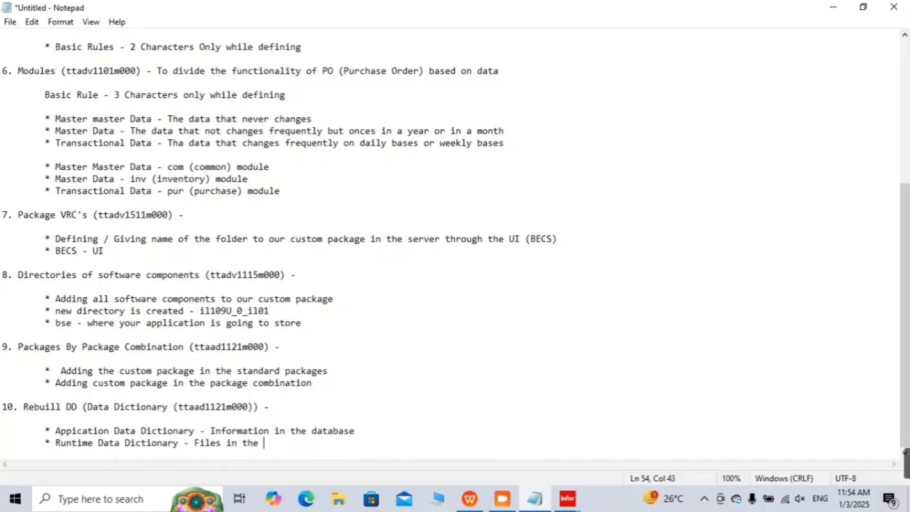
{"action": "type", "text": "Operating Sy"}
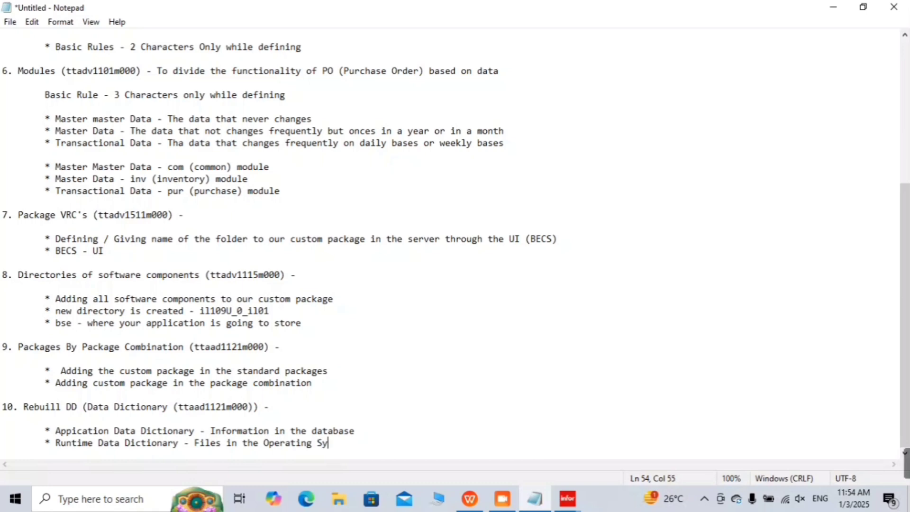
{"action": "type", "text": "stem"}
Step: Insert an indented blank line above the two bullets under step 10
{"action": "key", "text": "Up"}
{"action": "key", "text": "Up"}
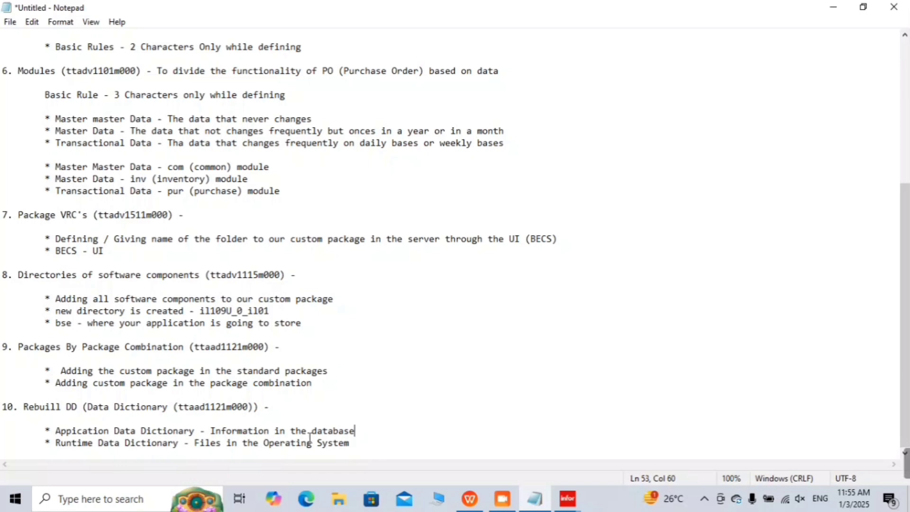
{"action": "key", "text": "Return"}
{"action": "key", "text": "Up"}
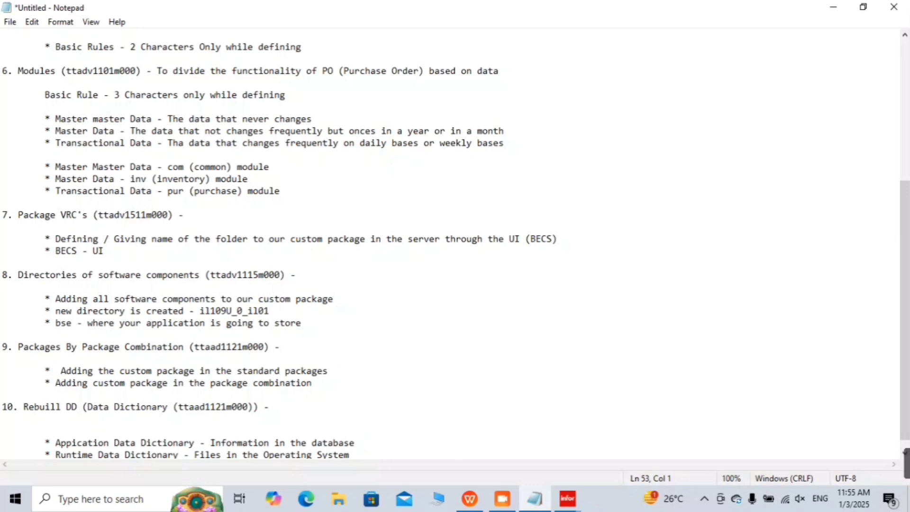
{"action": "key", "text": "Tab"}
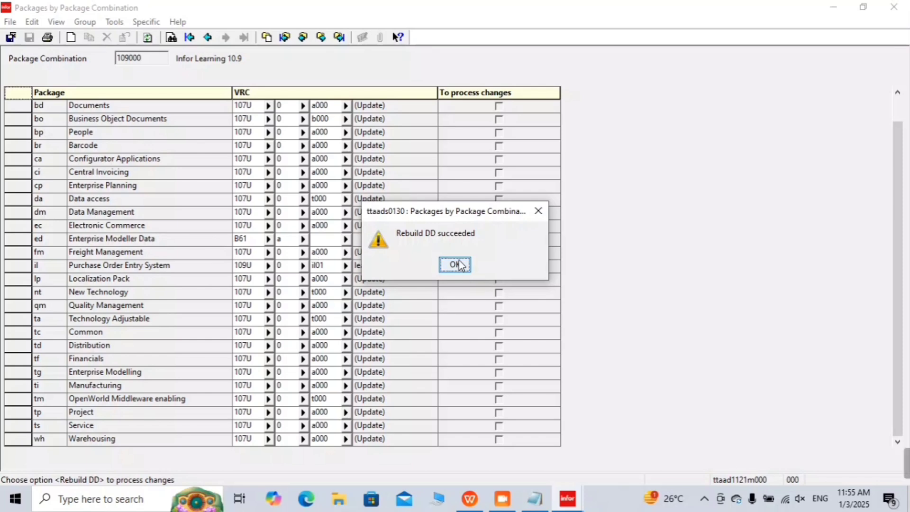
Step: Acknowledge 'Rebuild DD succeeded', check the Specific menu without rebuilding again, and minimize Infor LN
{"action": "left_click", "coordinate": [455, 264]}
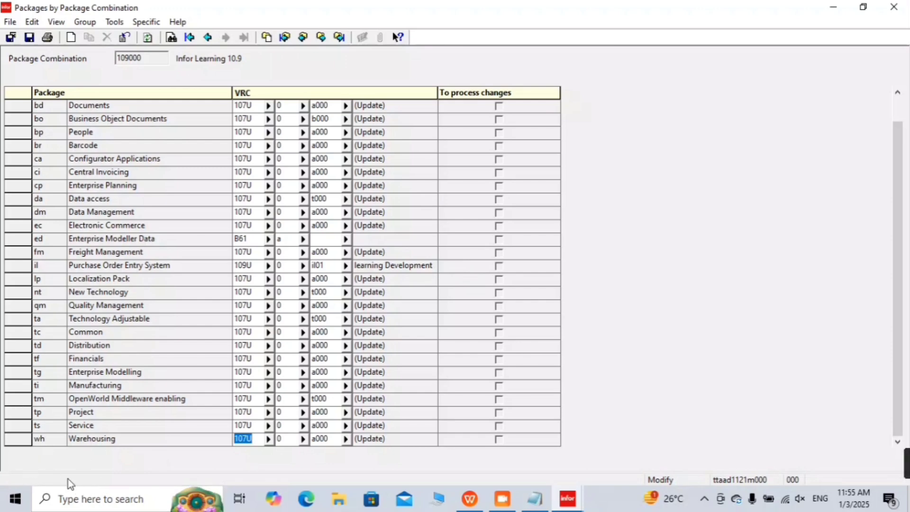
{"action": "left_click", "coordinate": [147, 25]}
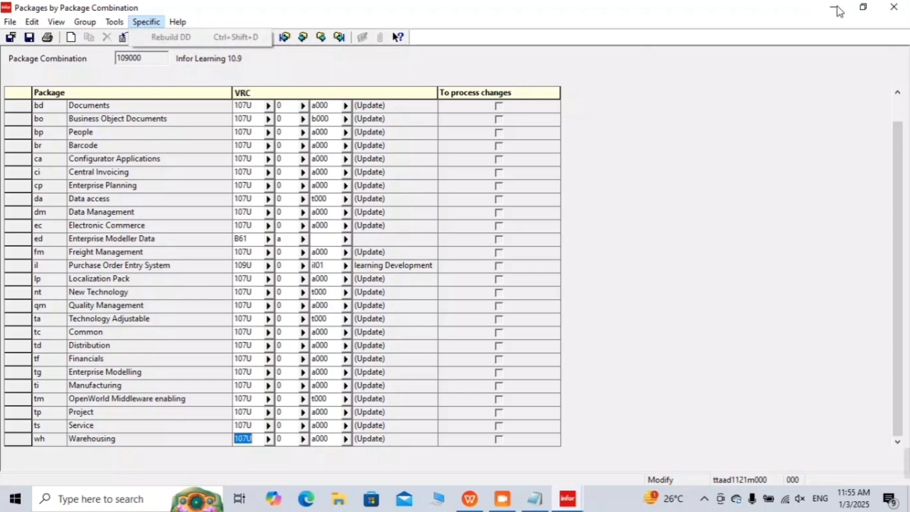
{"action": "left_click", "coordinate": [632, 227]}
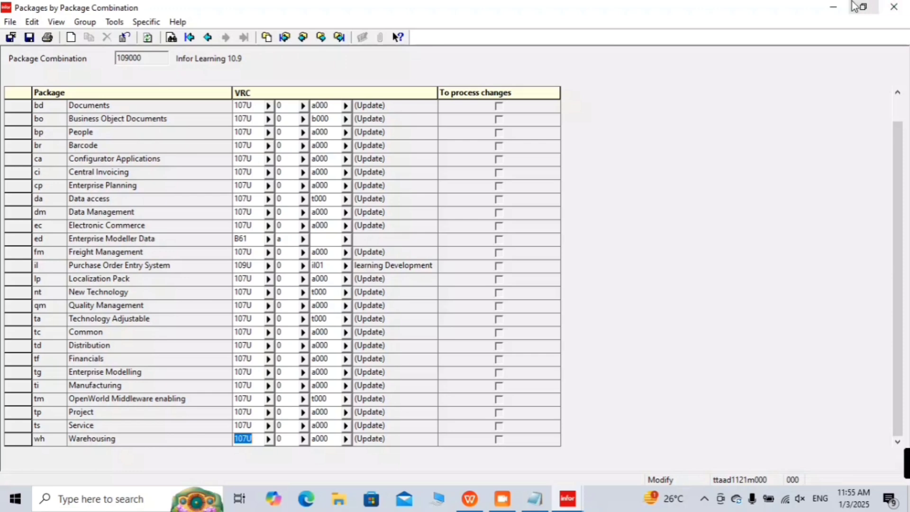
{"action": "left_click", "coordinate": [833, 7]}
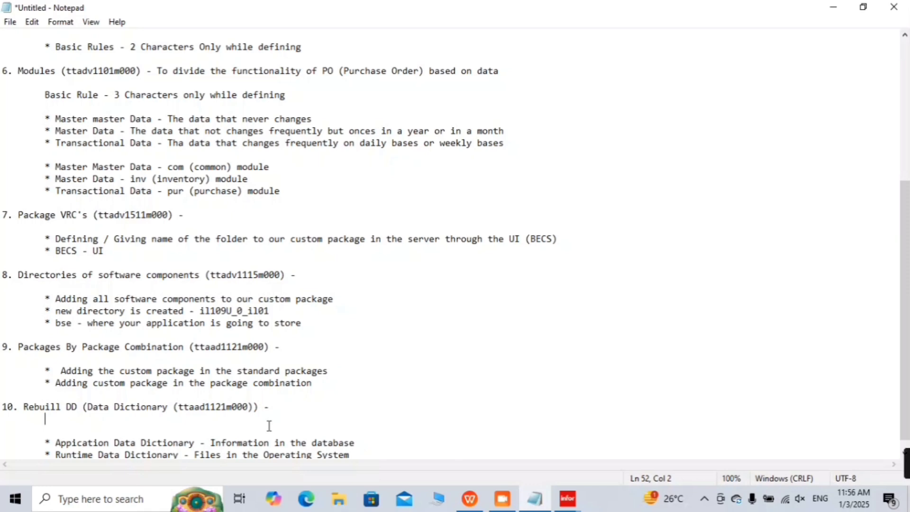
Step: After step 10's dash, type 'The system will drop all the contents and reorganizes all the packages and its corresponding'
{"action": "key", "text": "BackSpace"}
{"action": "key", "text": "BackSpace"}
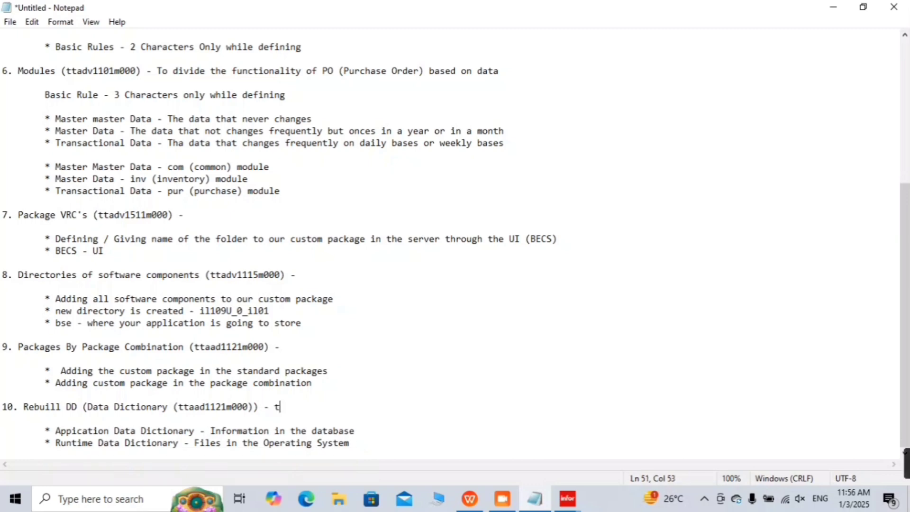
{"action": "type", "text": "The system will drop a"}
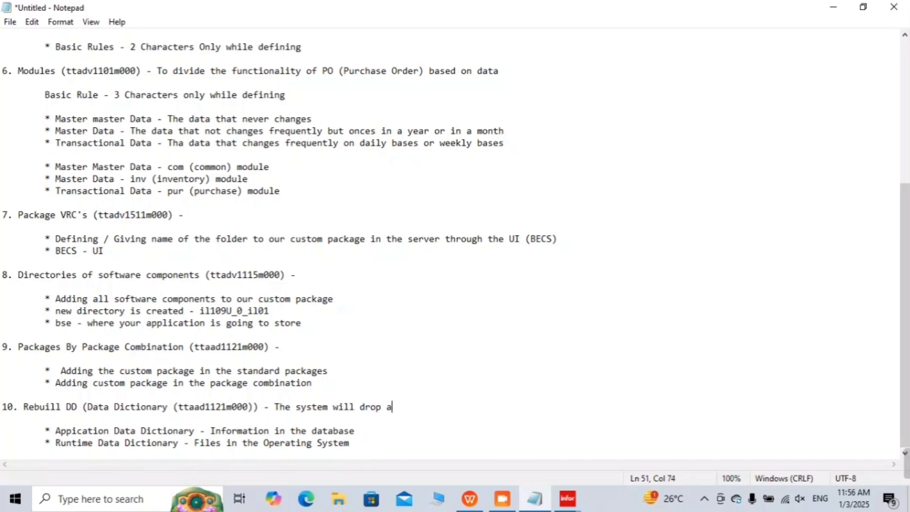
{"action": "type", "text": "ll the "}
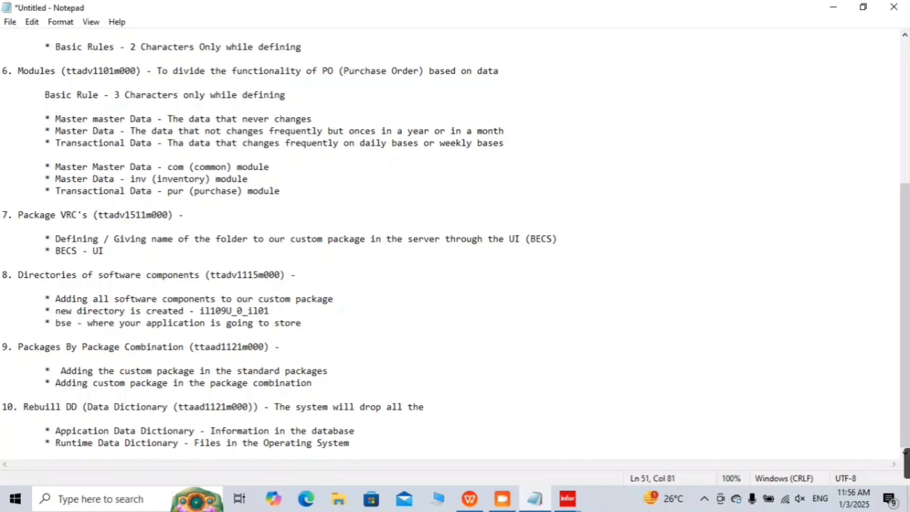
{"action": "type", "text": "contents and reor"}
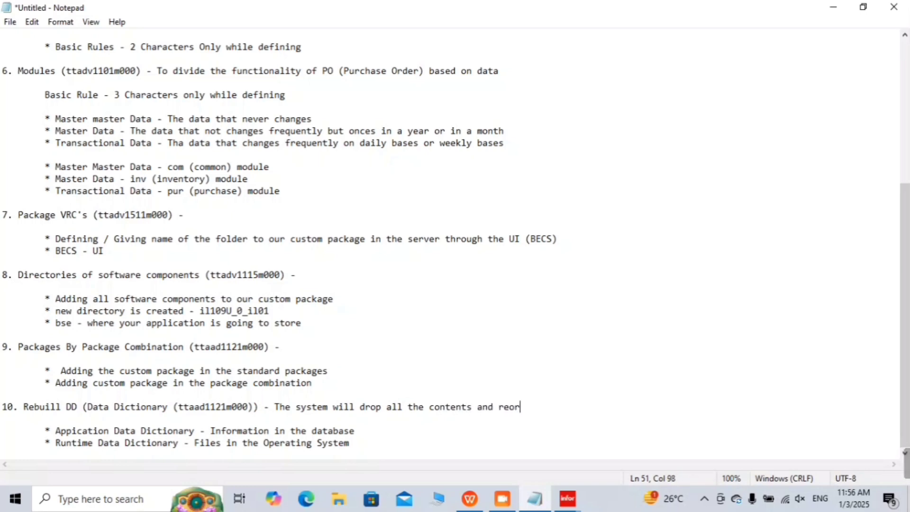
{"action": "type", "text": "gani"}
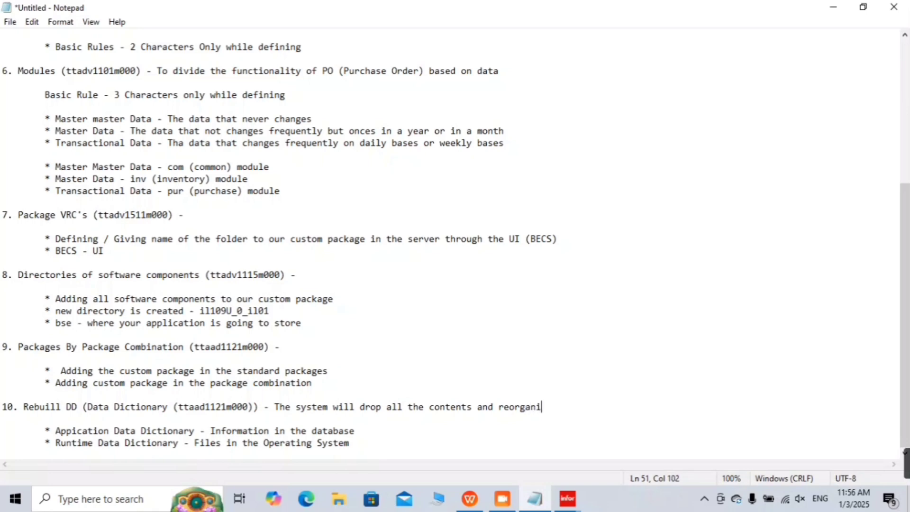
{"action": "type", "text": "z"}
{"action": "type", "text": "e"}
{"action": "key", "text": "BackSpace"}
{"action": "key", "text": "BackSpace"}
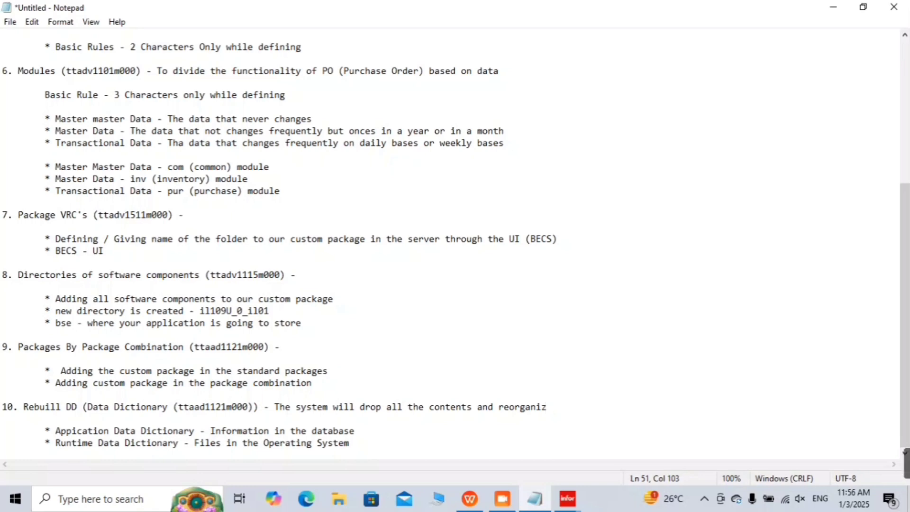
{"action": "type", "text": "es"}
{"action": "type", "text": "all the pa"}
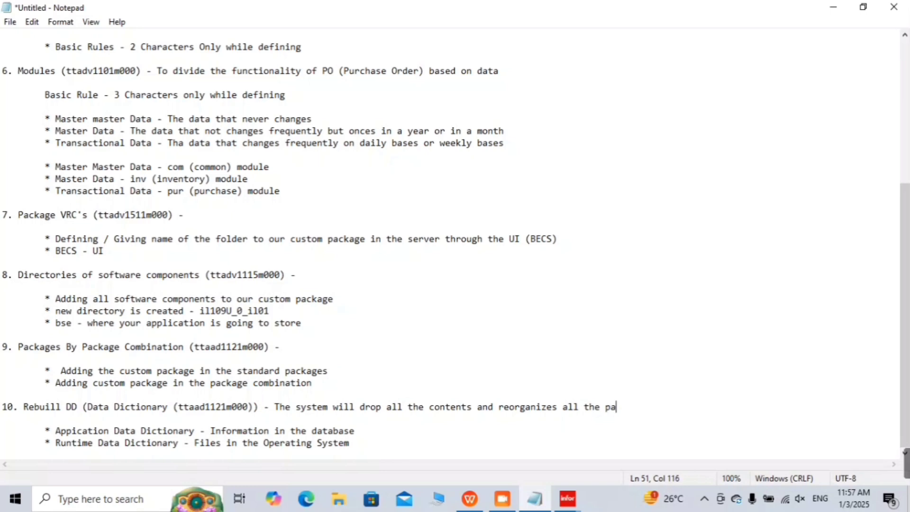
{"action": "type", "text": "ckages and its c"}
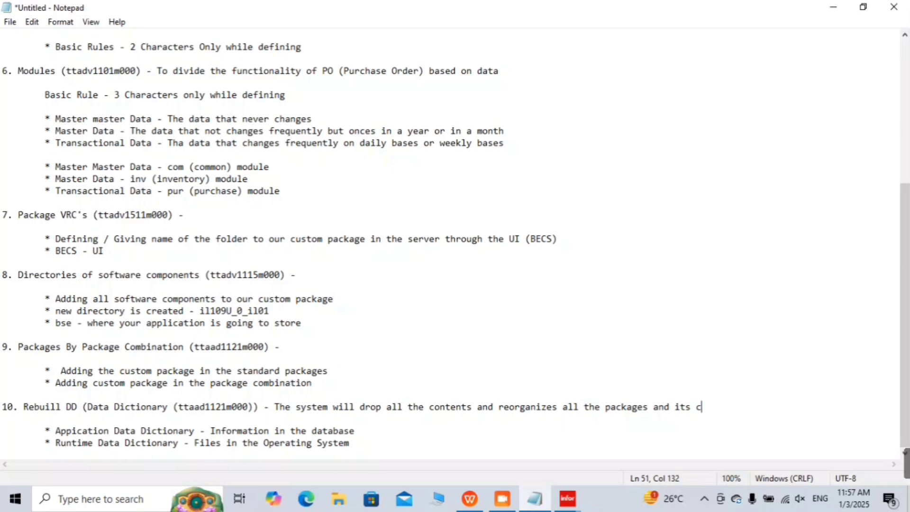
{"action": "type", "text": "orresponding"}
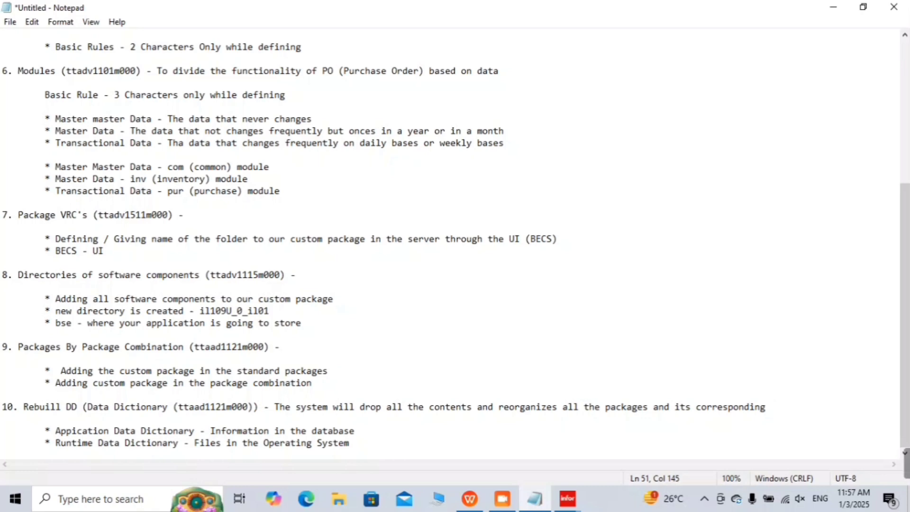
{"action": "key", "text": "Return"}
{"action": "key", "text": "Tab"}
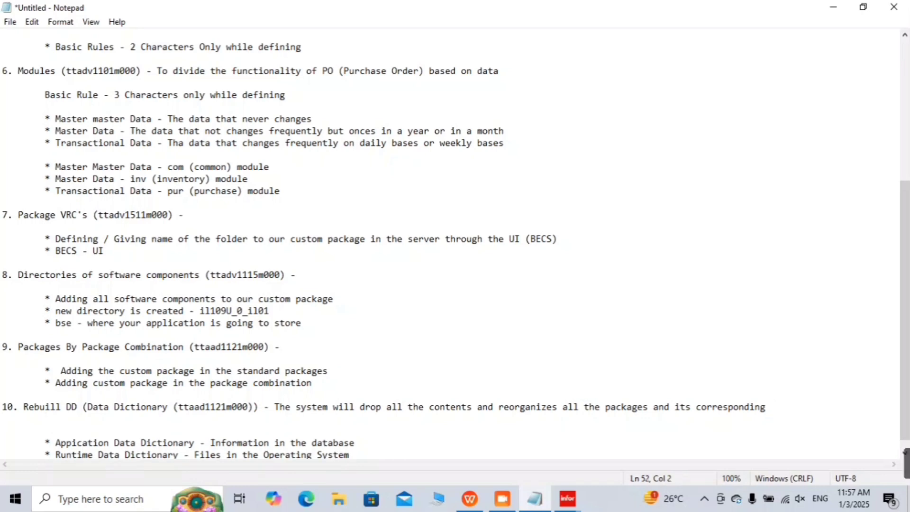
Step: Move step 10's description onto its own indented '*' bullet line
{"action": "left_click", "coordinate": [271, 406]}
{"action": "key", "text": "Return"}
{"action": "key", "text": "Tab"}
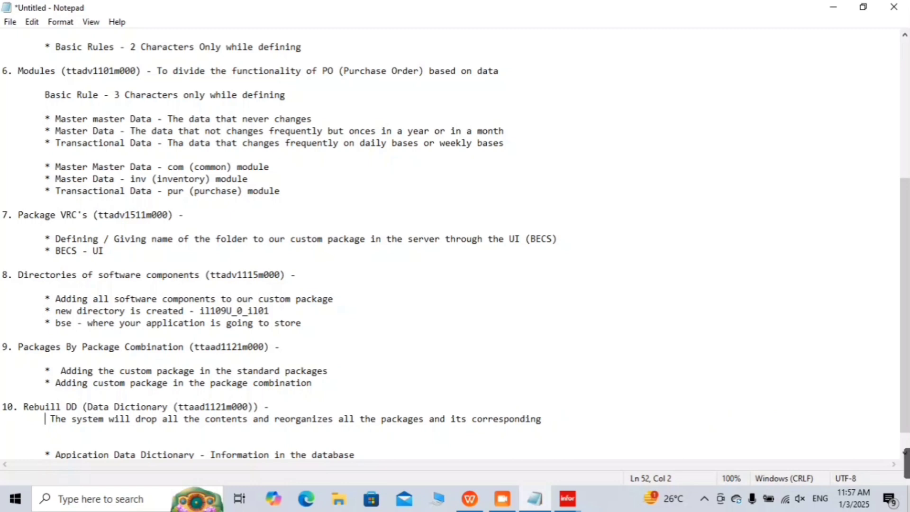
{"action": "type", "text": "*"}
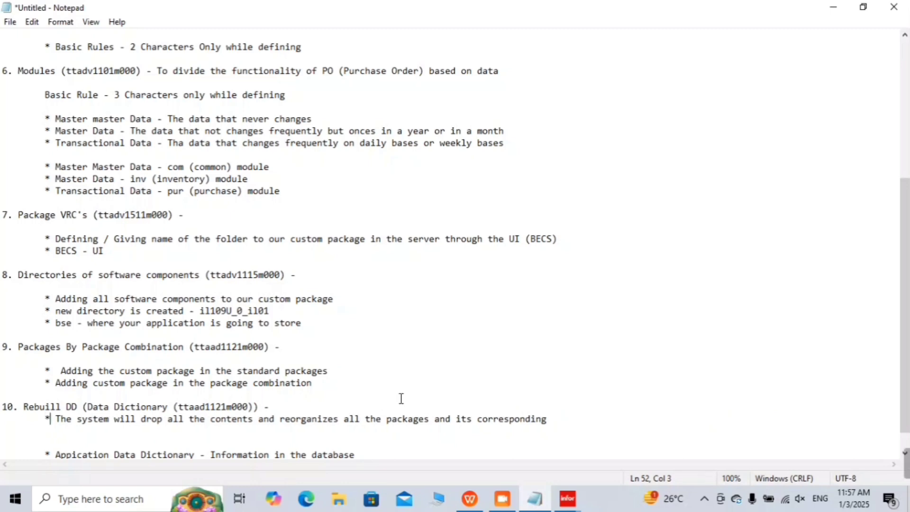
Step: Finish it: 'tables in the application data dictionary and corresponding information it is updating in the runtime data dictionary'
{"action": "left_click", "coordinate": [553, 418]}
{"action": "type", "text": "table"}
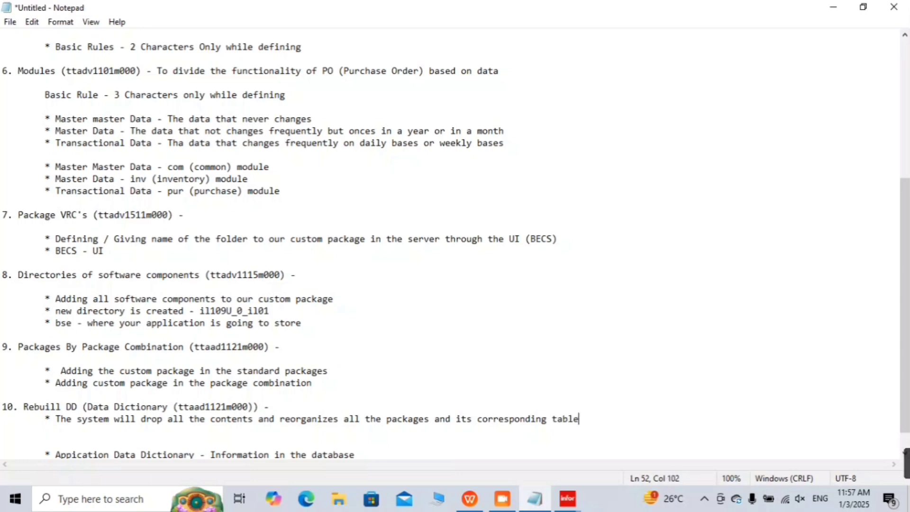
{"action": "type", "text": "s in the app"}
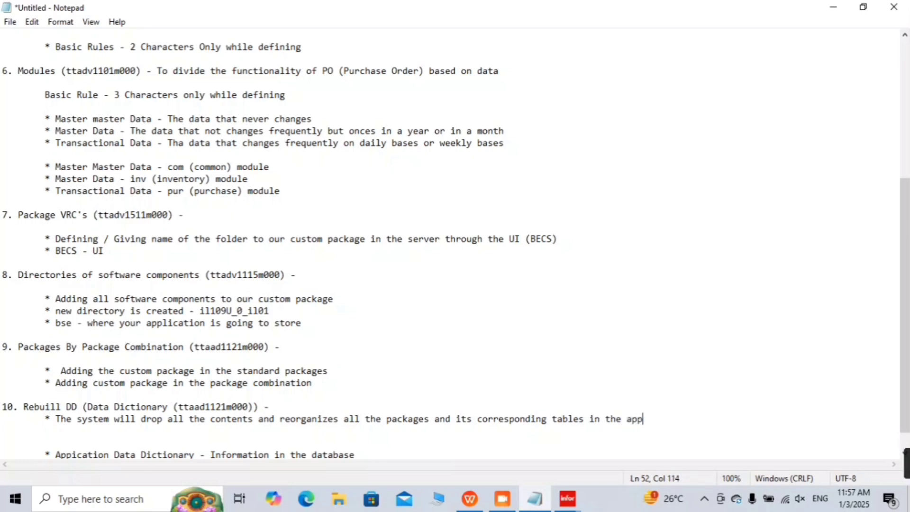
{"action": "type", "text": "lication "}
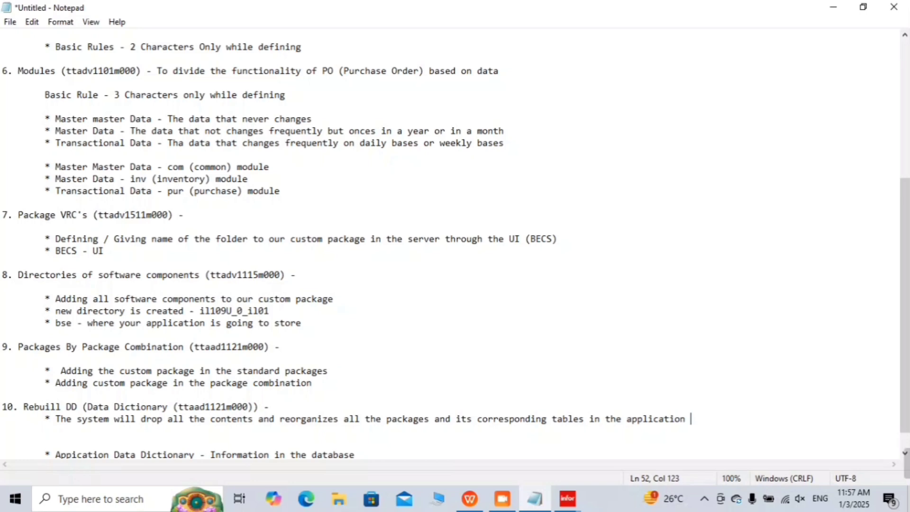
{"action": "type", "text": "data doc"}
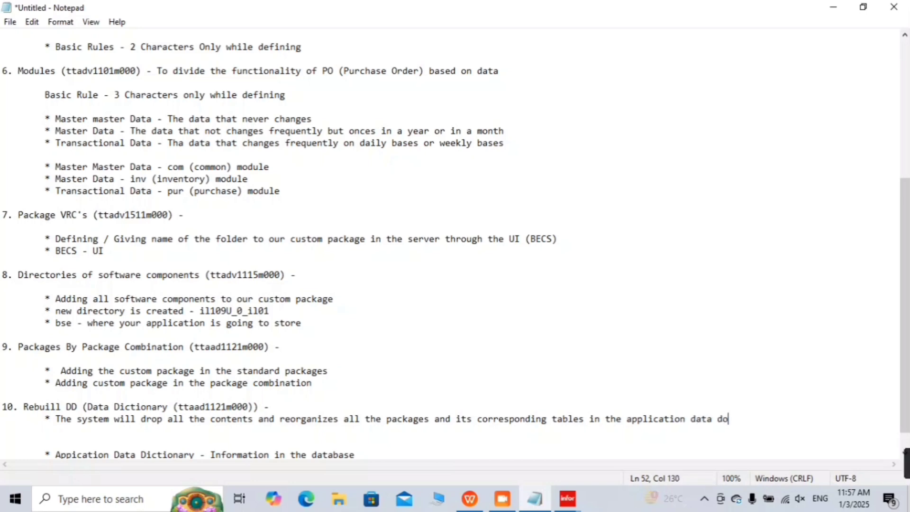
{"action": "key", "text": "BackSpace"}
{"action": "key", "text": "BackSpace"}
{"action": "type", "text": "ic"}
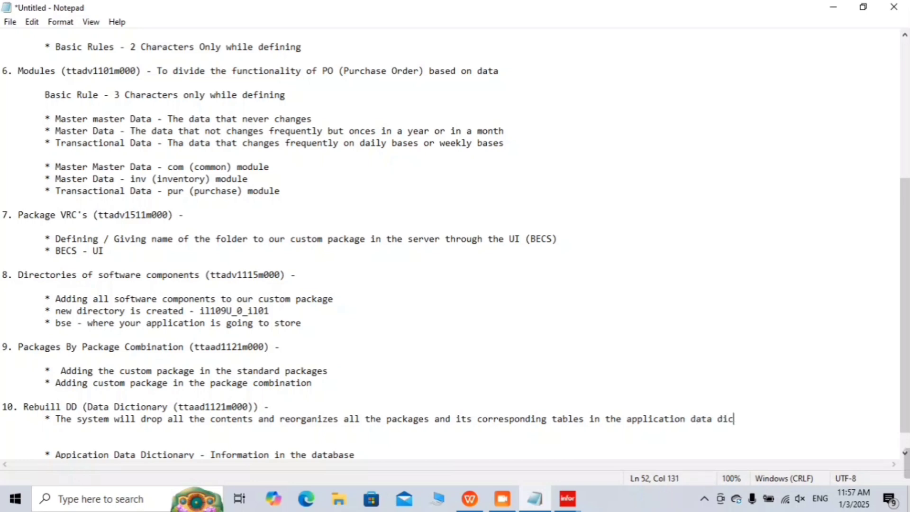
{"action": "type", "text": "tionary "}
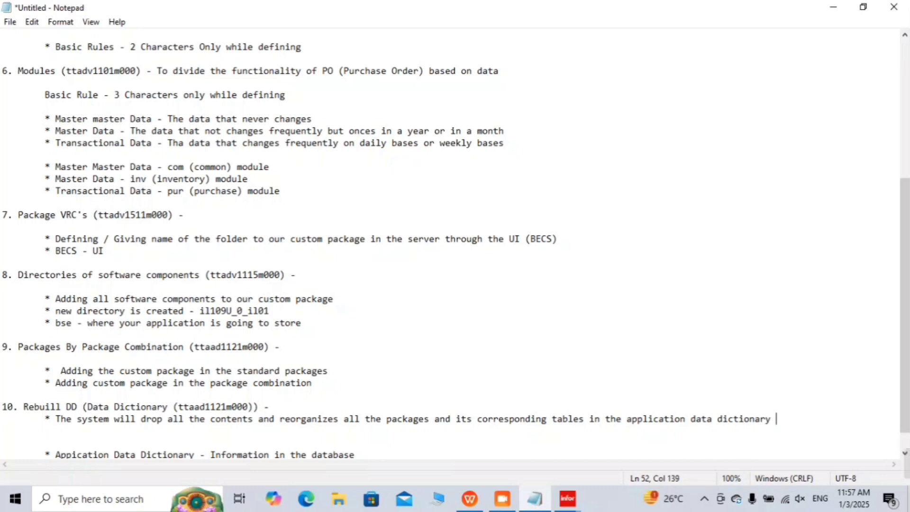
{"action": "type", "text": "and"}
{"action": "key", "text": "Return"}
{"action": "key", "text": "Tab"}
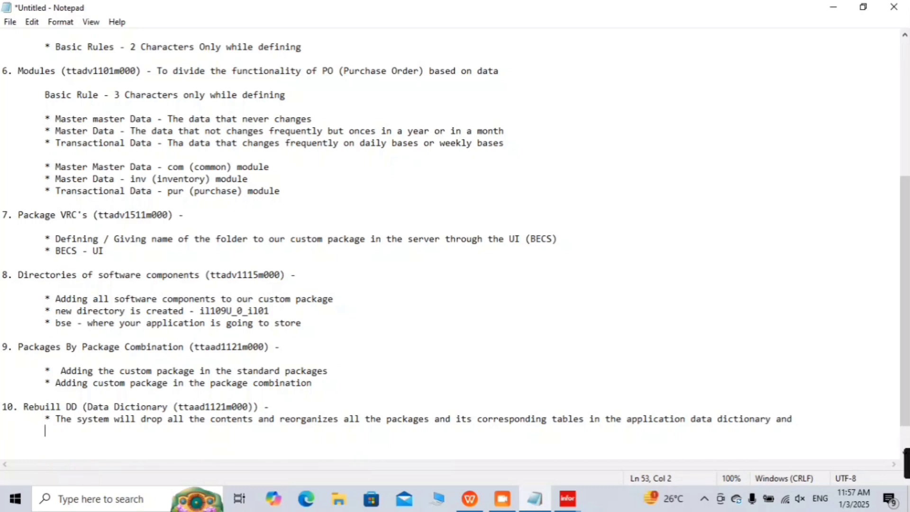
{"action": "type", "text": "corres"}
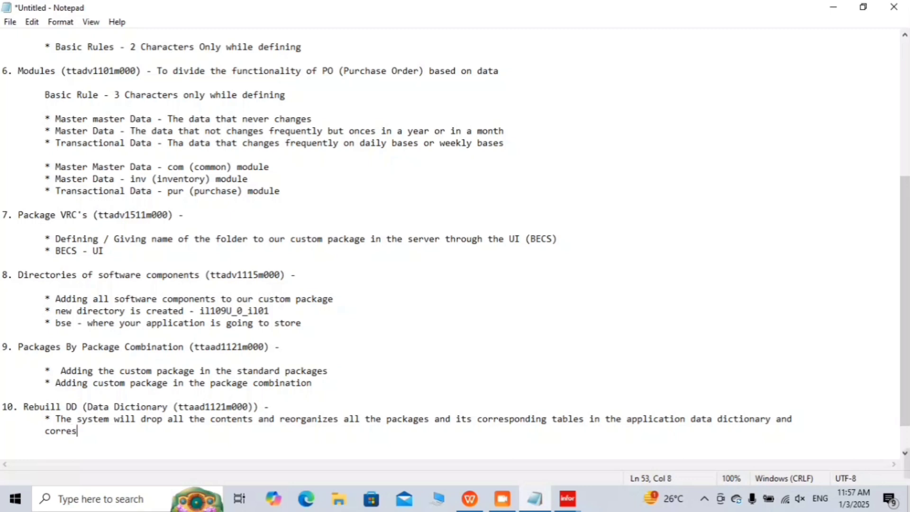
{"action": "type", "text": "ponding infor"}
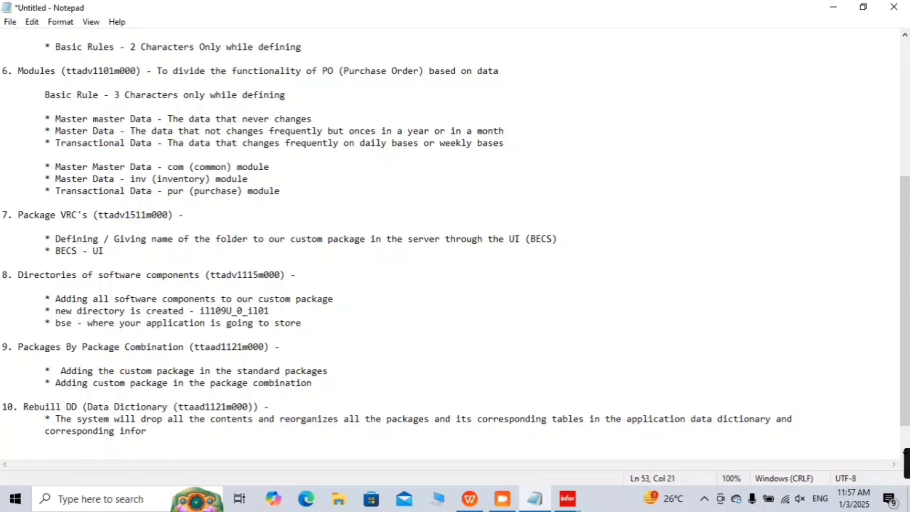
{"action": "type", "text": "mation it is "}
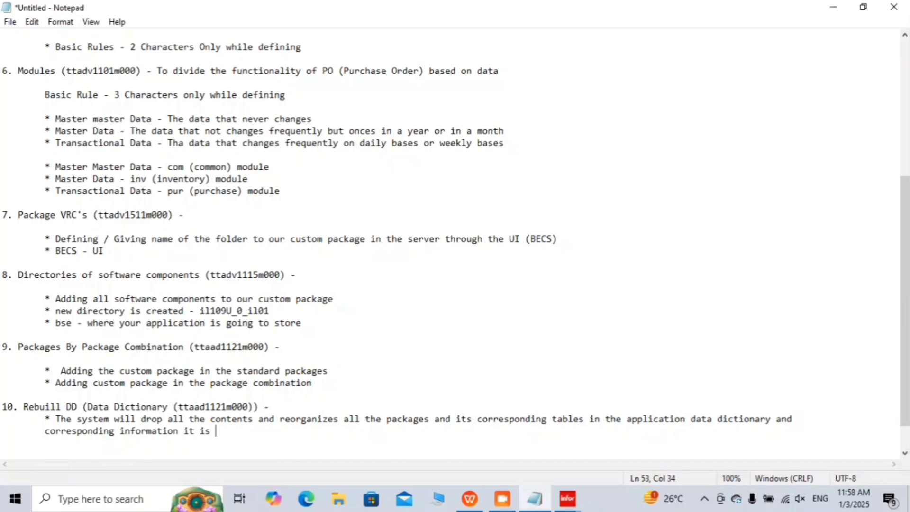
{"action": "type", "text": "updating "}
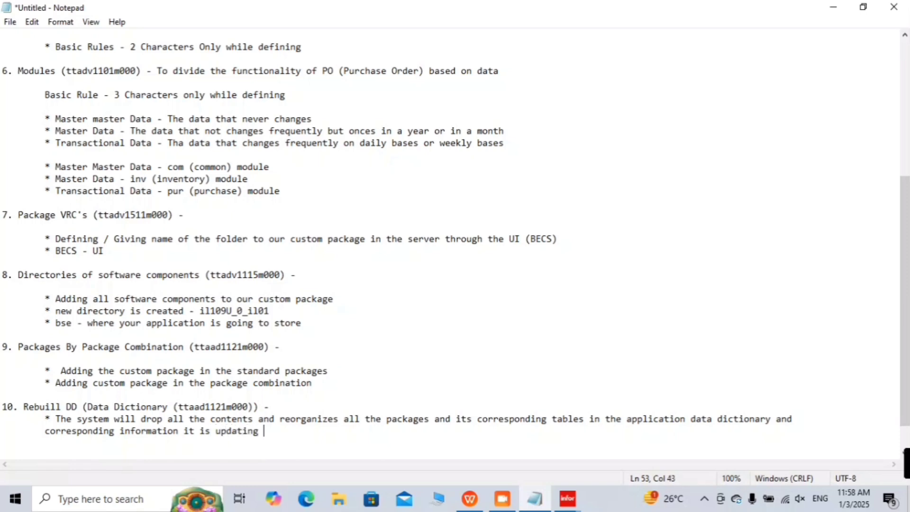
{"action": "type", "text": "in the ru"}
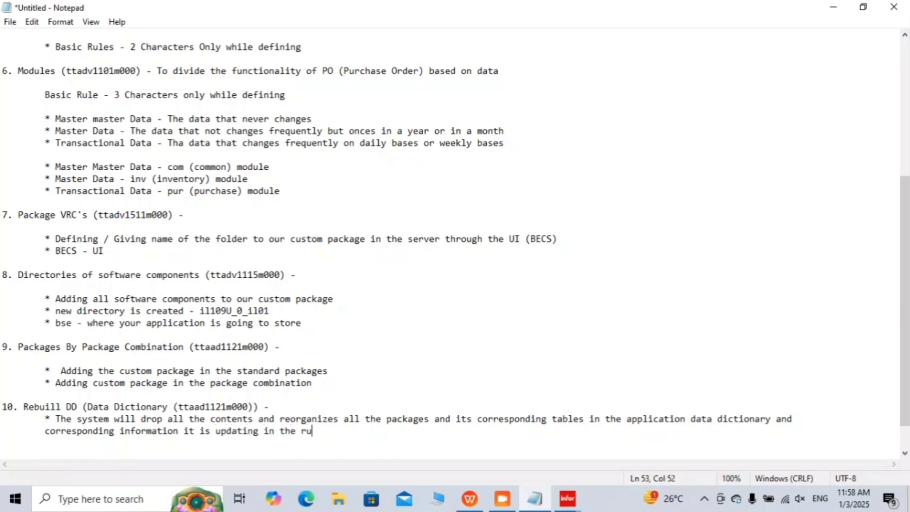
{"action": "type", "text": "ntime d"}
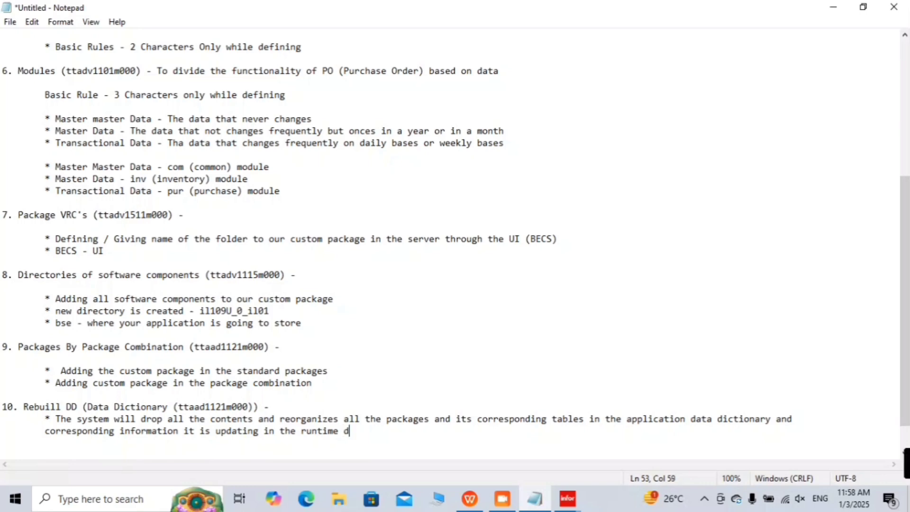
{"action": "type", "text": "ata dict"}
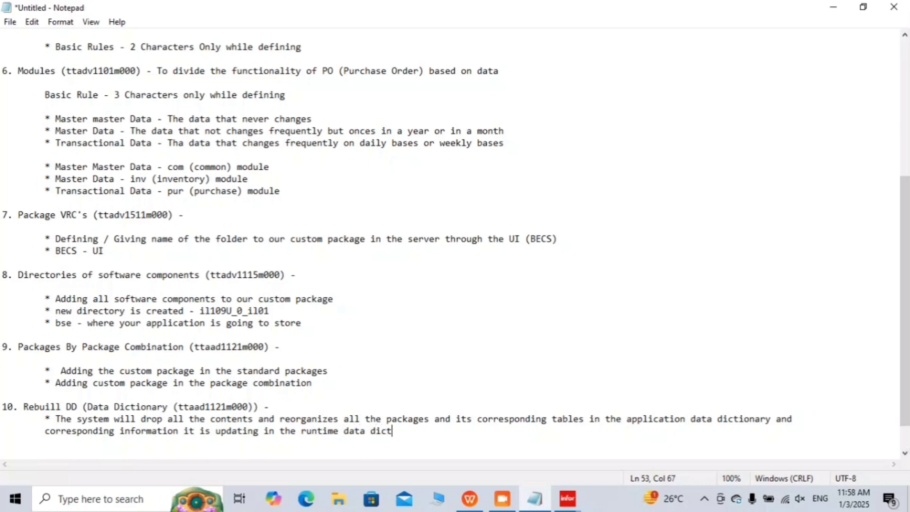
{"action": "type", "text": "ionary"}
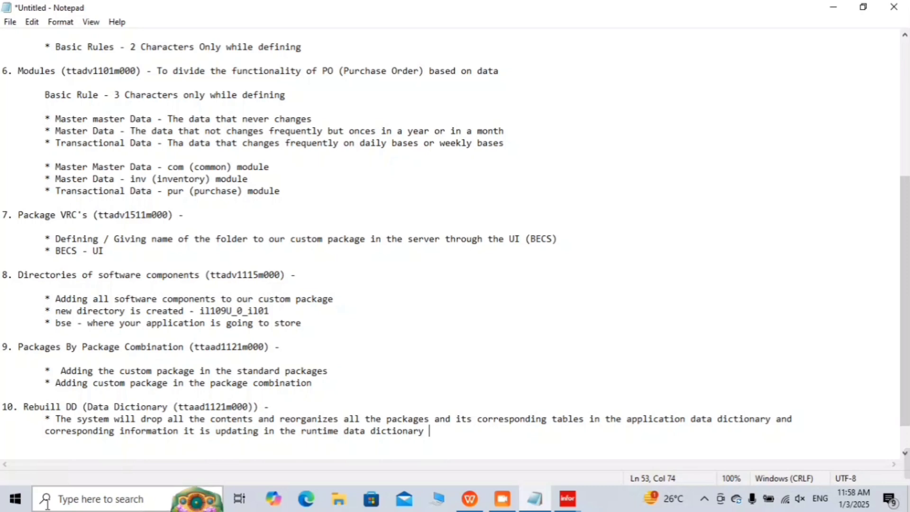
{"action": "scroll", "coordinate": [87, 455], "scroll_direction": "down", "scroll_amount": 1}
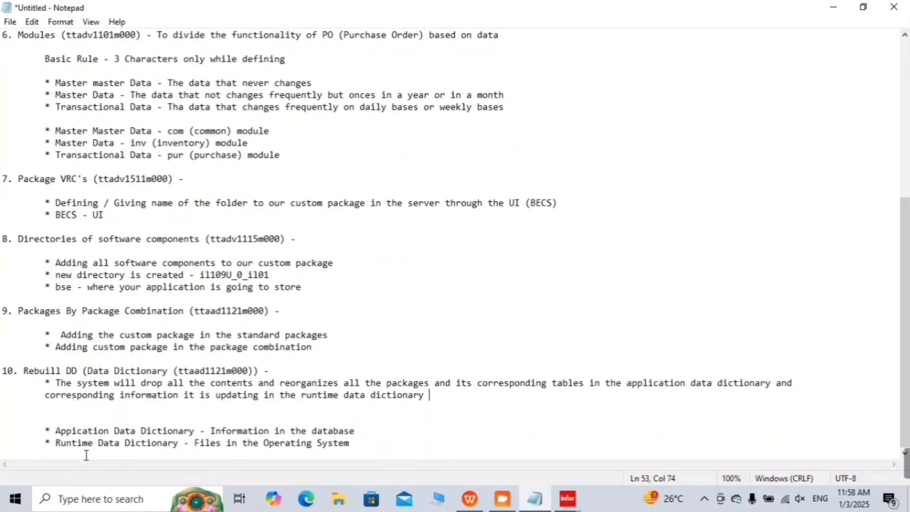
{"action": "left_click", "coordinate": [54, 410]}
Step: Add step 11: '11. logout and login - whenever certain changes is done'
{"action": "left_click", "coordinate": [369, 446]}
{"action": "key", "text": "Return"}
{"action": "key", "text": "Return"}
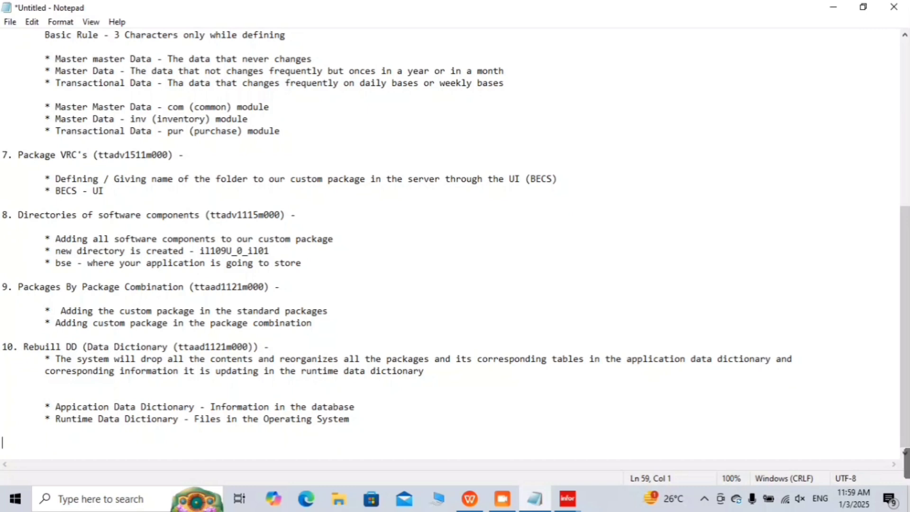
{"action": "type", "text": "11. logout and co"}
{"action": "key", "text": "BackSpace"}
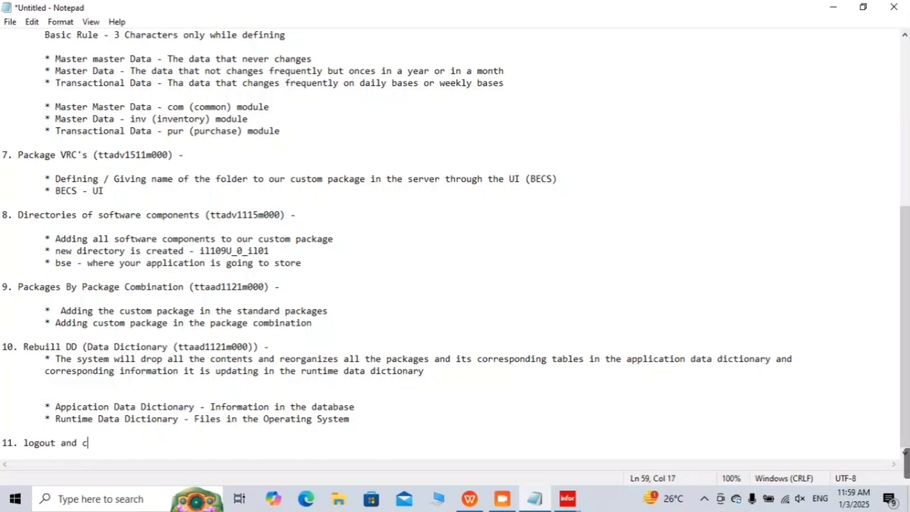
{"action": "key", "text": "BackSpace"}
{"action": "type", "text": "login - where"}
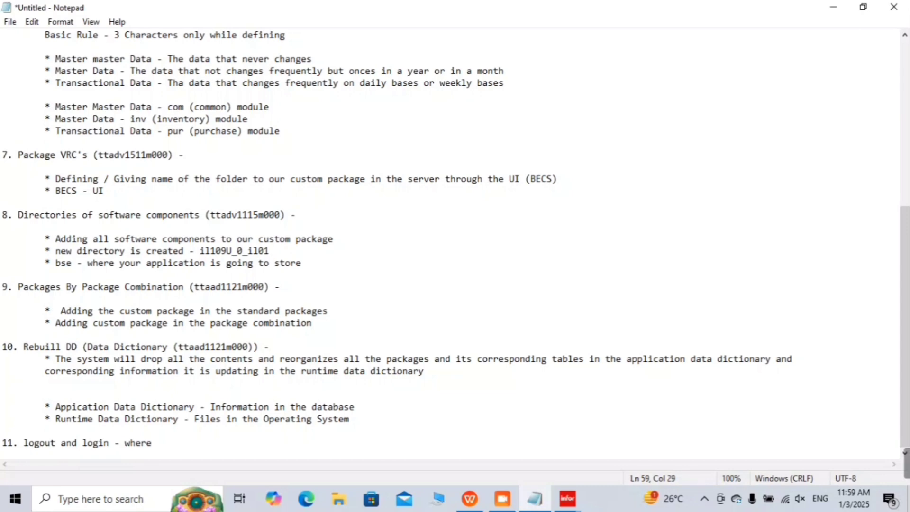
{"action": "key", "text": "BackSpace"}
{"action": "key", "text": "BackSpace"}
{"action": "type", "text": "n - whenever certain"}
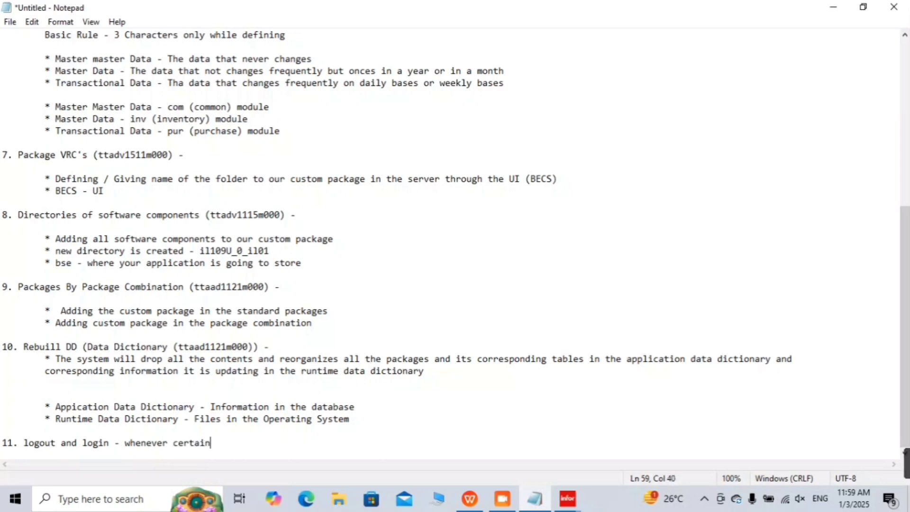
{"action": "type", "text": " changes i"}
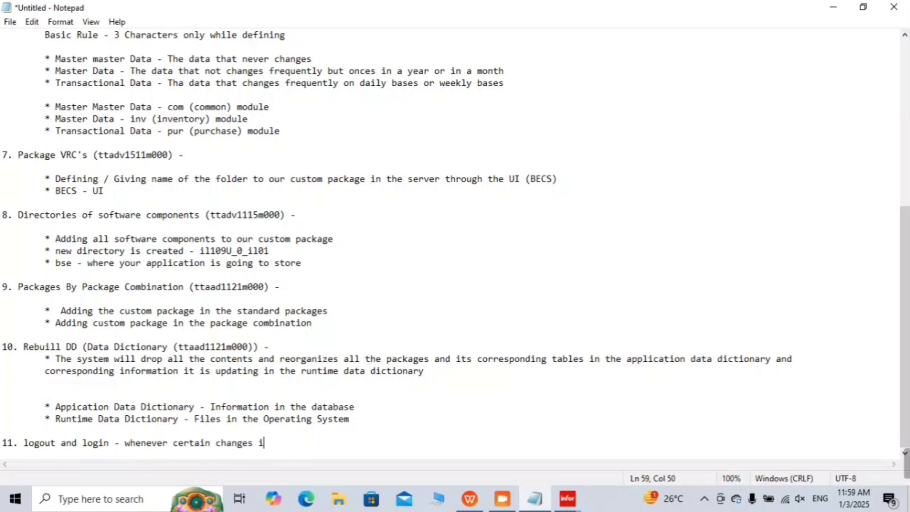
{"action": "type", "text": "s done"}
Step: Add an indented '* Rebuild DD' bullet under step 11
{"action": "key", "text": "Return"}
{"action": "key", "text": "Tab"}
{"action": "key", "text": "Tab"}
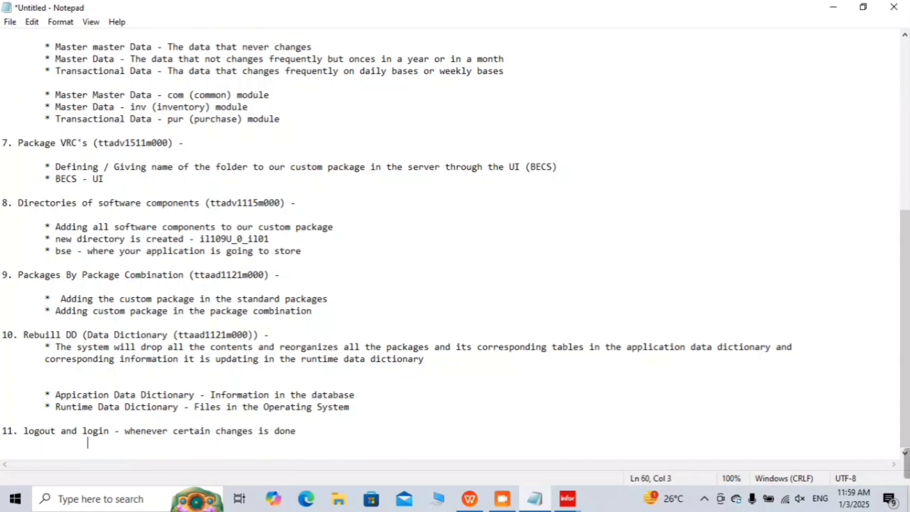
{"action": "key", "text": "Return"}
{"action": "key", "text": "Tab"}
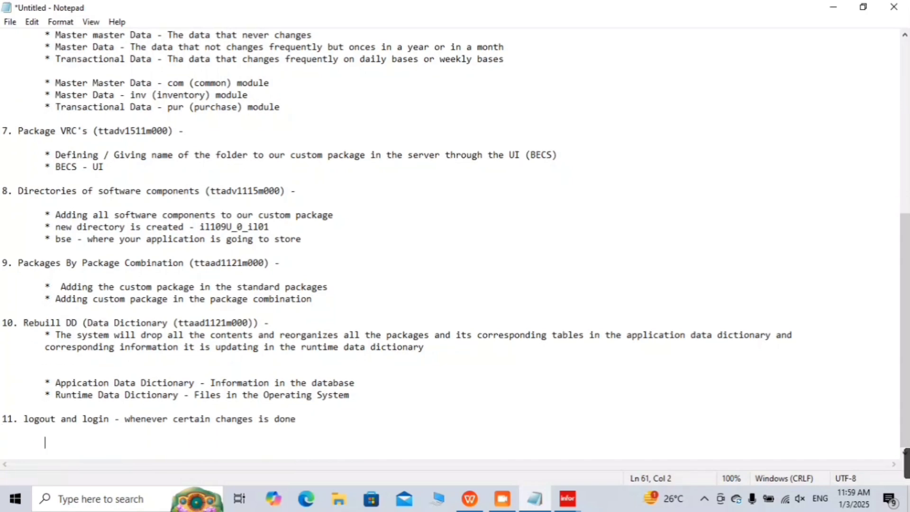
{"action": "type", "text": "* Rebuild "}
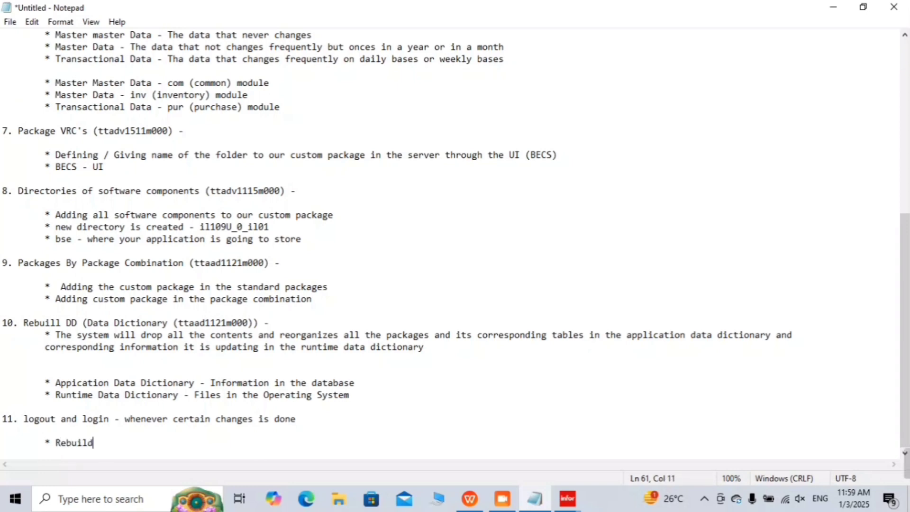
{"action": "type", "text": "DD"}
Step: Add the indented bullet '* Created a Runtime DD (Data Dictionary)' under step 11
{"action": "key", "text": "Return"}
{"action": "key", "text": "Tab"}
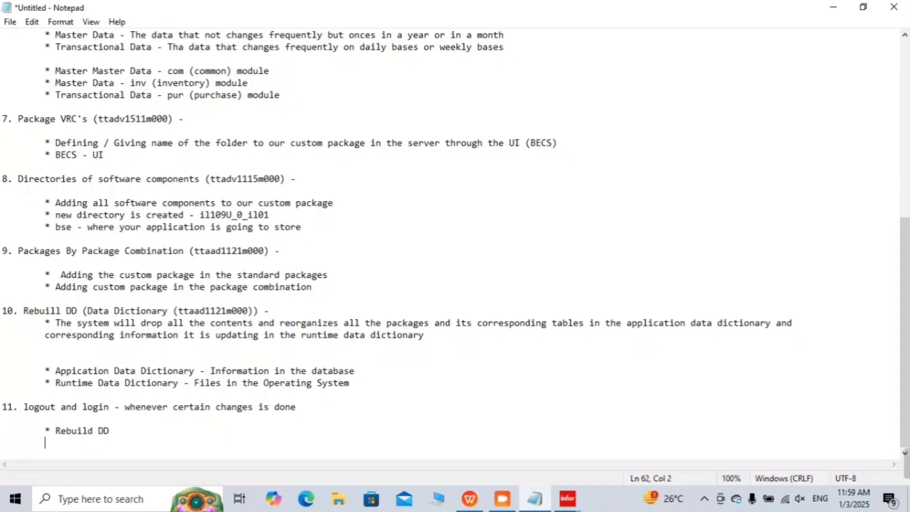
{"action": "type", "text": "* cRE"}
{"action": "key", "text": "BackSpace"}
{"action": "key", "text": "BackSpace"}
{"action": "key", "text": "BackSpace"}
{"action": "type", "text": "Created a "}
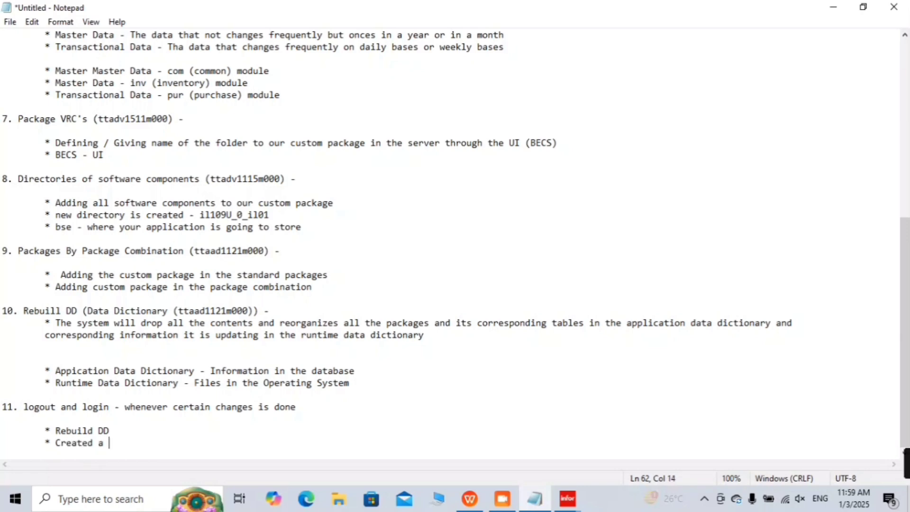
{"action": "type", "text": "Runt"}
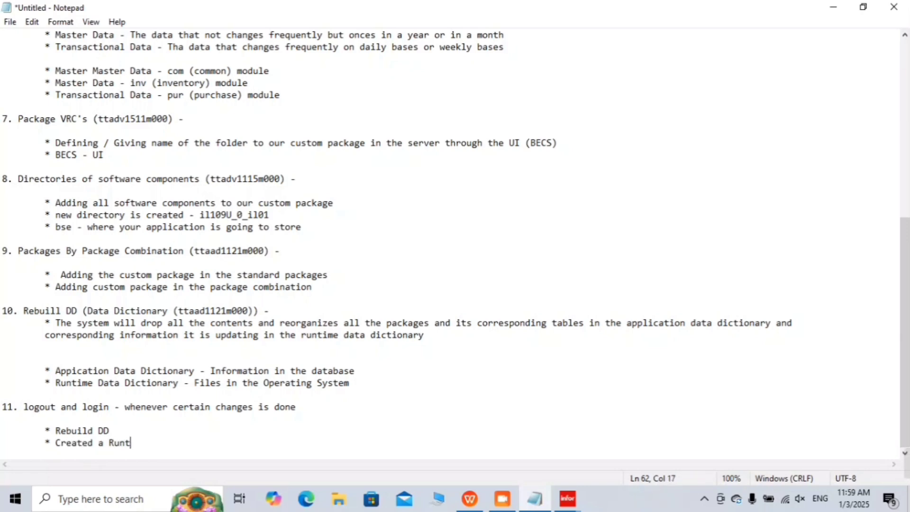
{"action": "type", "text": "ime Dat"}
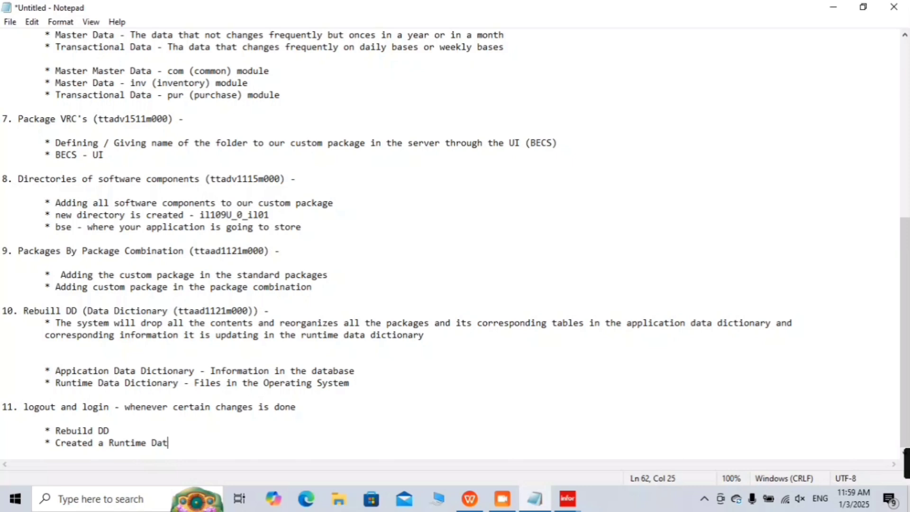
{"action": "type", "text": "a d"}
{"action": "key", "text": "BackSpace"}
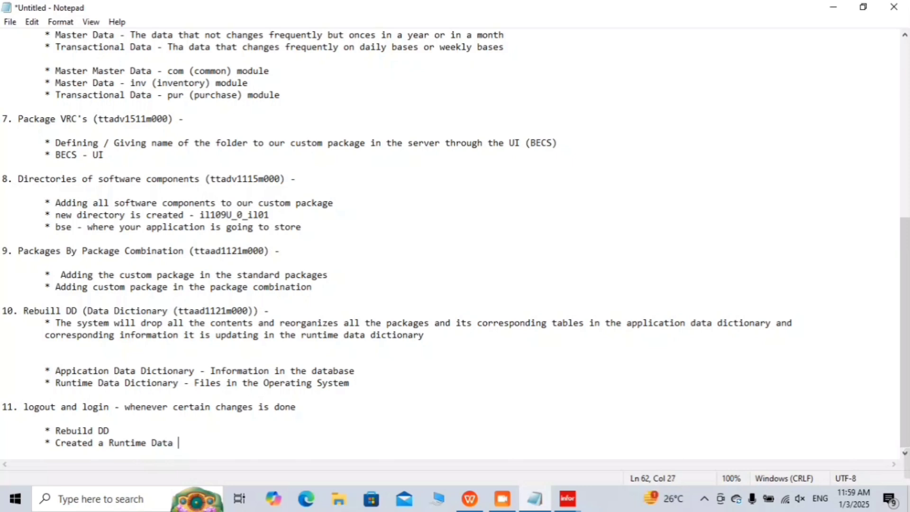
{"action": "type", "text": "Dictionary"}
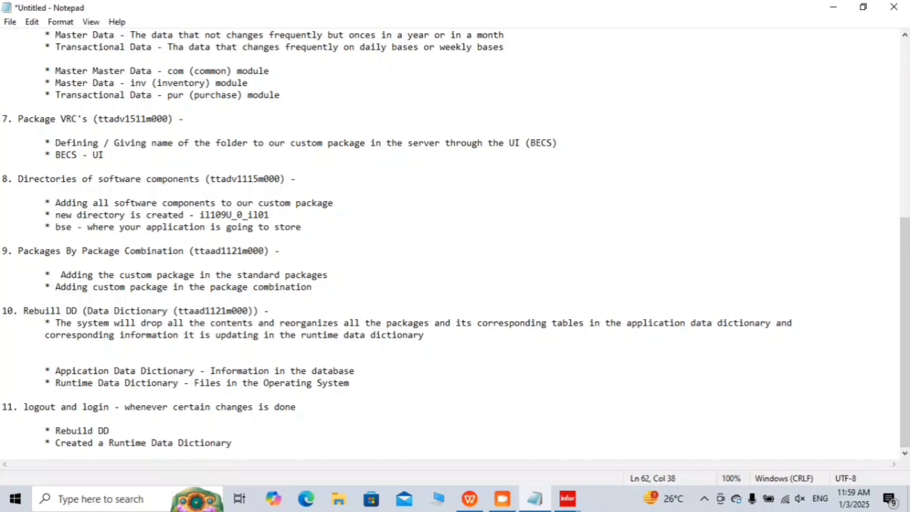
{"action": "type", "text": " Co"}
{"action": "key", "text": "BackSpace"}
{"action": "key", "text": "BackSpace"}
{"action": "key", "text": "BackSpace"}
{"action": "left_click", "coordinate": [146, 443]}
{"action": "type", "text": "DD D"}
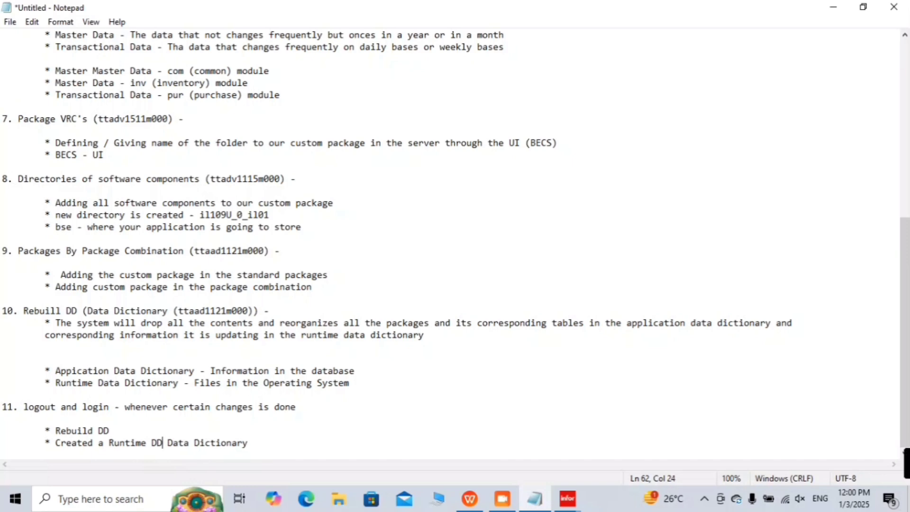
{"action": "key", "text": "Right"}
{"action": "type", "text": "("}
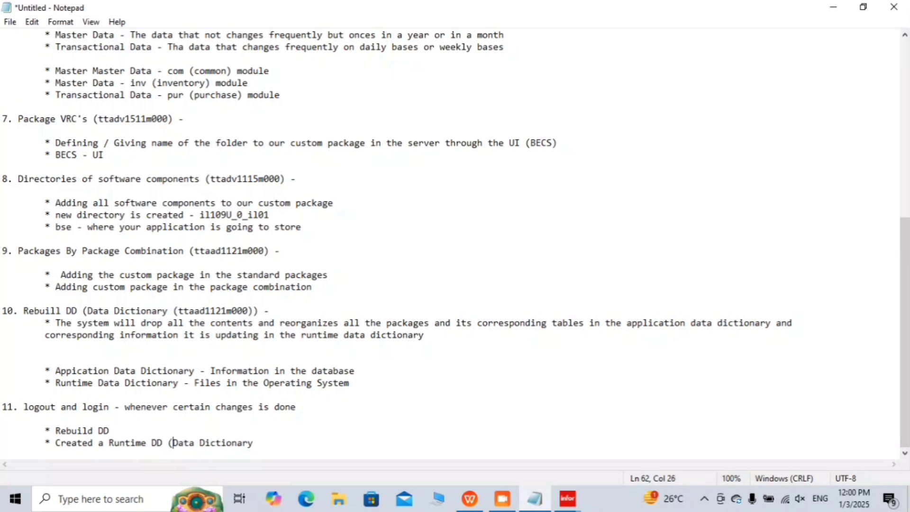
{"action": "key", "text": "Right"}
{"action": "key", "text": "Right"}
{"action": "key", "text": "Right"}
{"action": "key", "text": "Right"}
{"action": "key", "text": "Right"}
{"action": "key", "text": "Right"}
{"action": "key", "text": "Right"}
{"action": "key", "text": "Right"}
{"action": "key", "text": "Right"}
{"action": "key", "text": "Right"}
{"action": "key", "text": "Right"}
{"action": "key", "text": "Right"}
{"action": "key", "text": "Right"}
{"action": "key", "text": "Right"}
{"action": "key", "text": "Right"}
{"action": "type", "text": ")"}
Step: Add another indented bullet '* Convert to Runtime DD' below it
{"action": "key", "text": "Return"}
{"action": "key", "text": "Tab"}
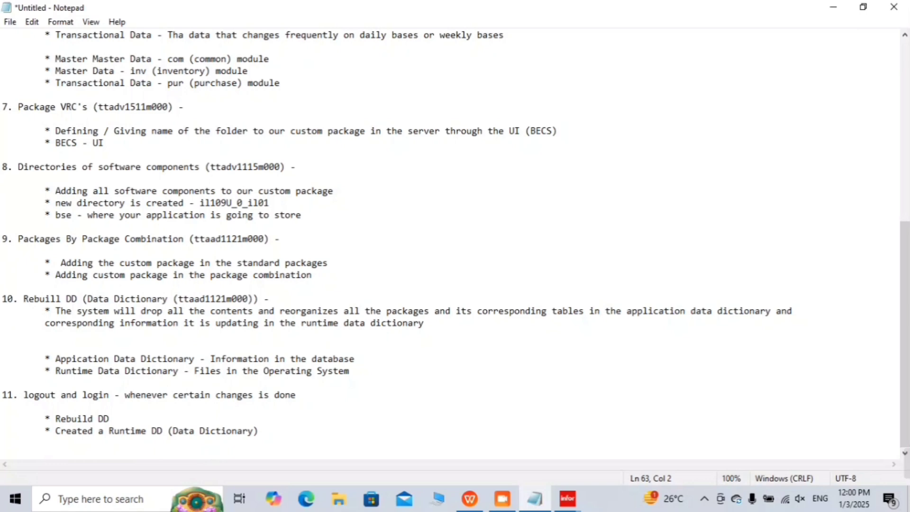
{"action": "type", "text": "* "}
{"action": "type", "text": "cDB"}
{"action": "key", "text": "BackSpace"}
{"action": "key", "text": "BackSpace"}
{"action": "key", "text": "BackSpace"}
{"action": "type", "text": "Converted"}
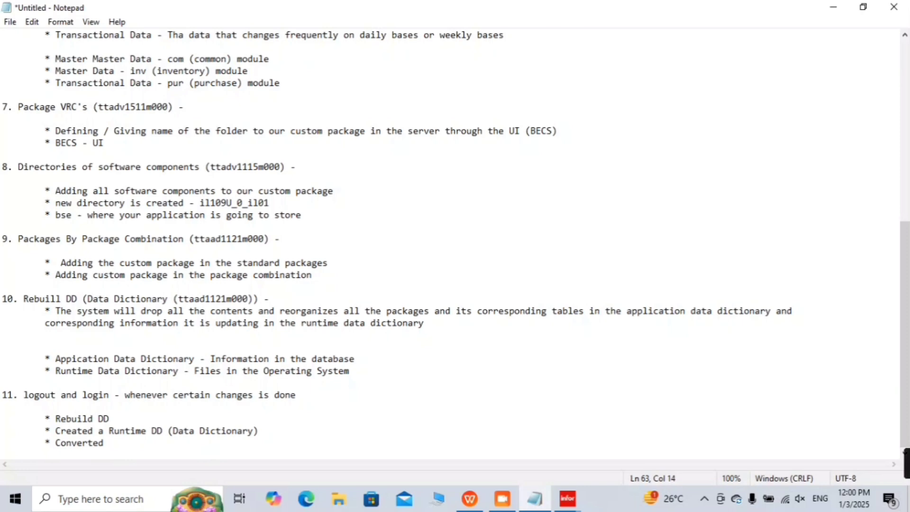
{"action": "key", "text": "BackSpace"}
{"action": "key", "text": "BackSpace"}
{"action": "key", "text": "BackSpace"}
{"action": "type", "text": "to Runtime DD"}
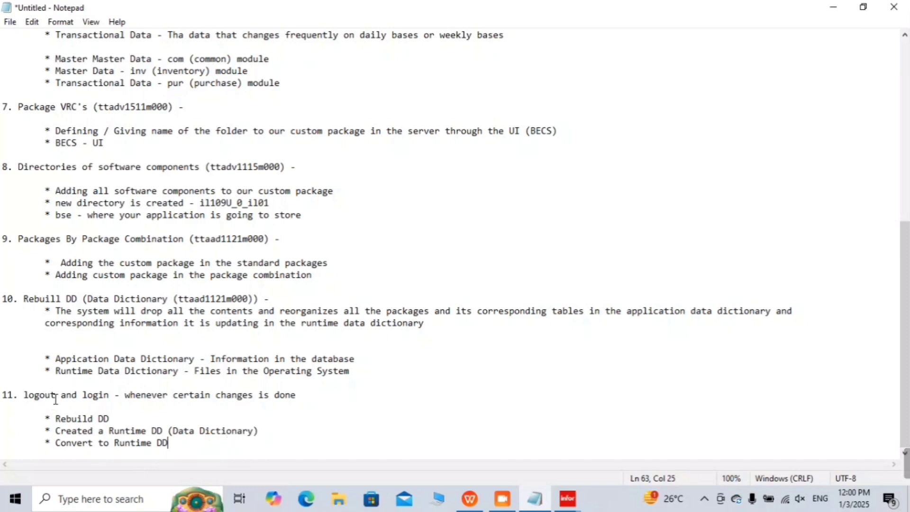
Step: Try closing all Infor LN sessions and exiting, dismissing the application lock errors
{"action": "left_click", "coordinate": [834, 18]}
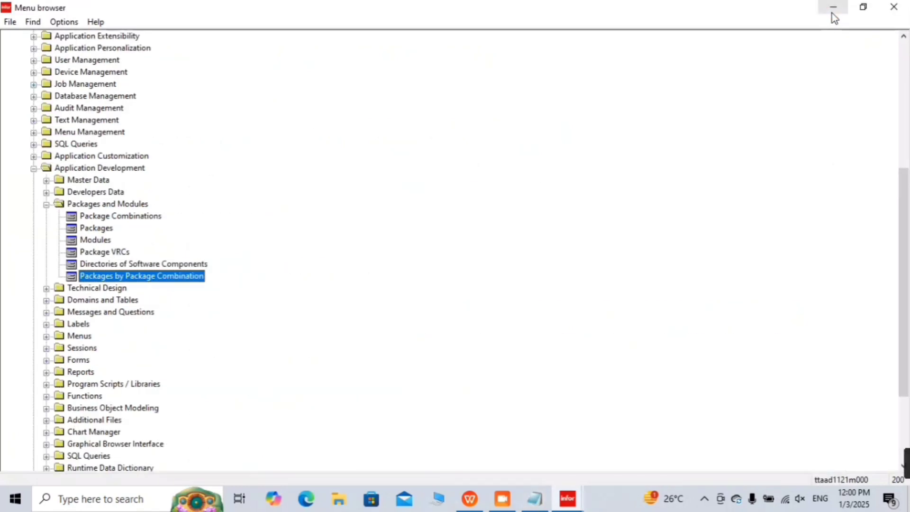
{"action": "left_click", "coordinate": [10, 22]}
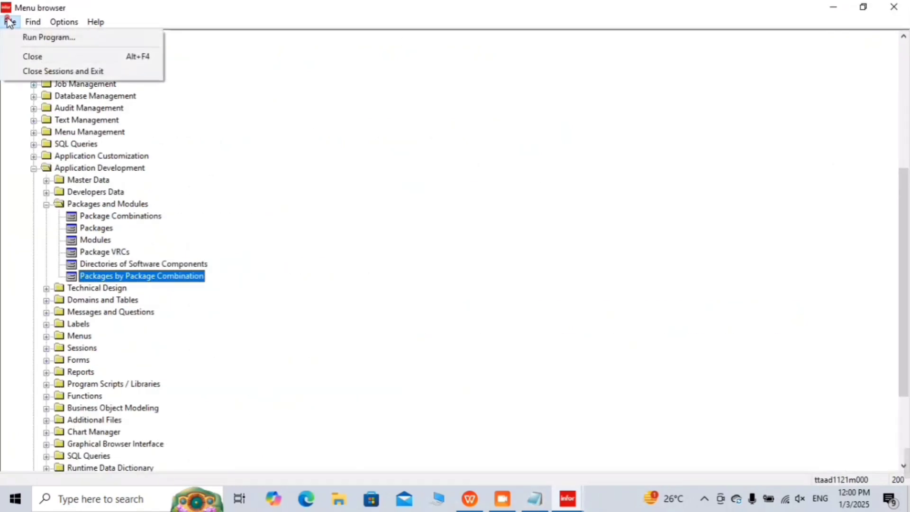
{"action": "left_click", "coordinate": [58, 72]}
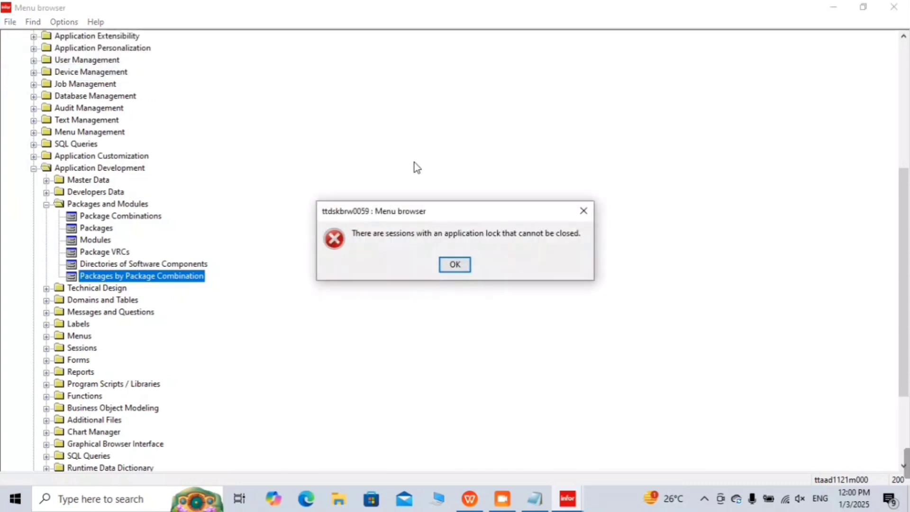
{"action": "left_click", "coordinate": [463, 268]}
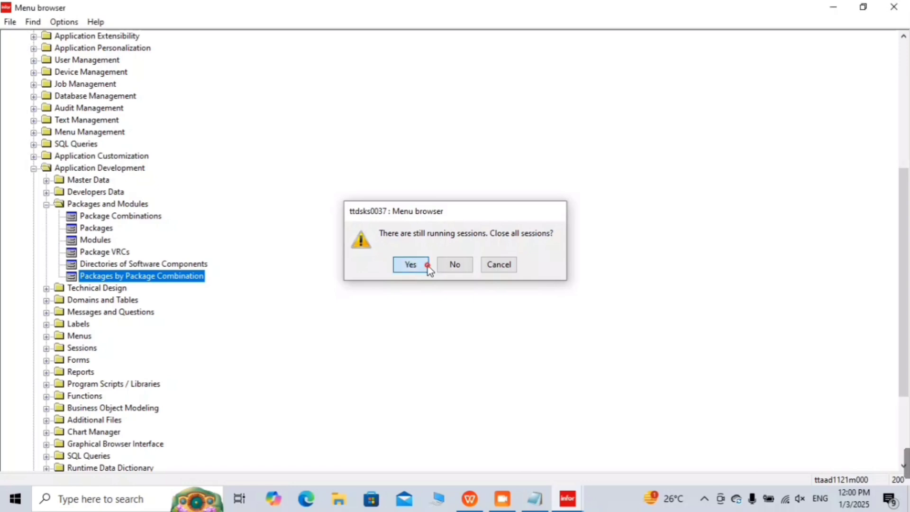
{"action": "left_click", "coordinate": [426, 265]}
{"action": "left_click", "coordinate": [456, 267]}
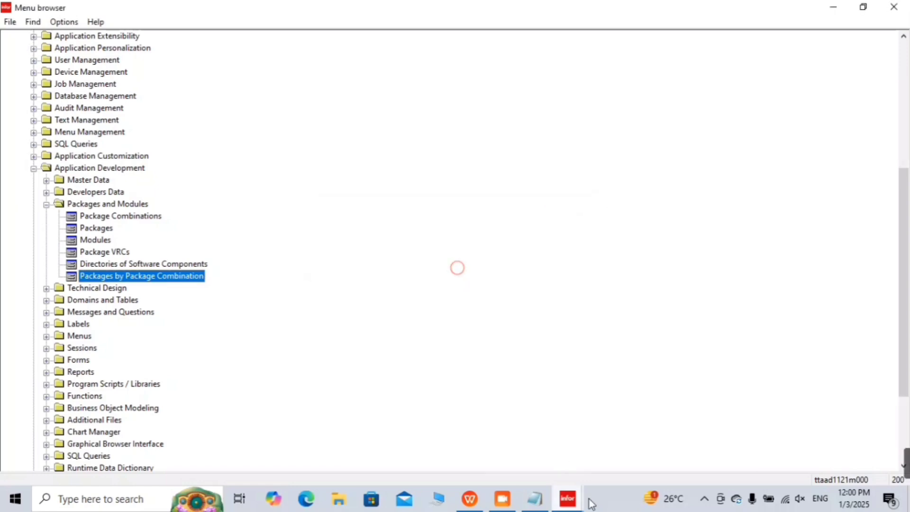
Step: Save and close the Packages by Package Combination session
{"action": "mouse_move", "coordinate": [577, 501]}
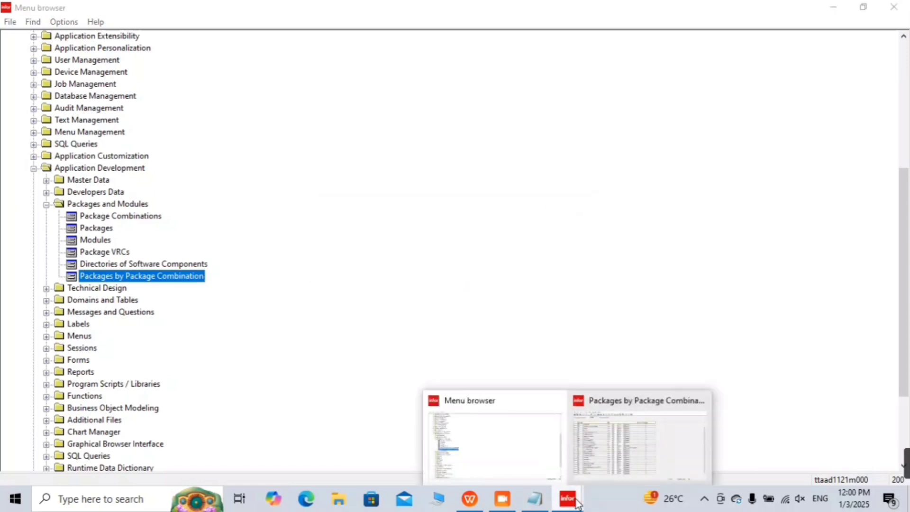
{"action": "left_click", "coordinate": [610, 459]}
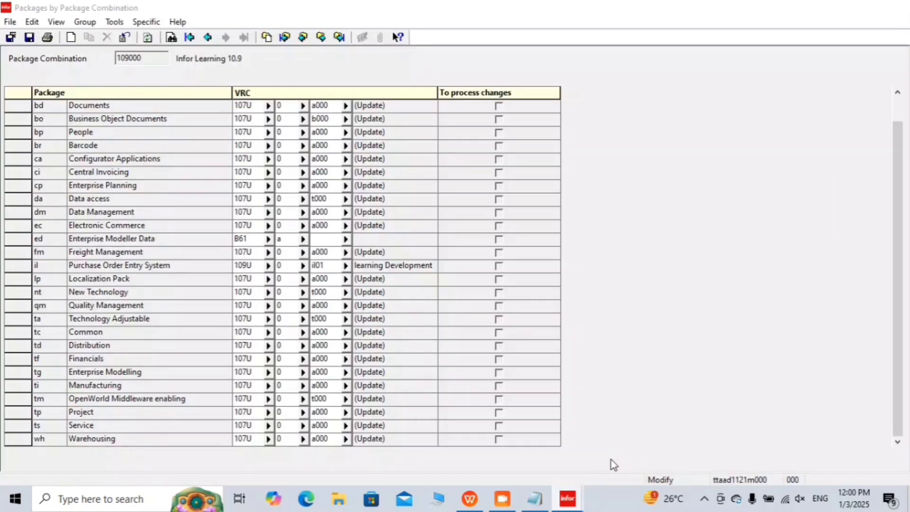
{"action": "left_click", "coordinate": [11, 37]}
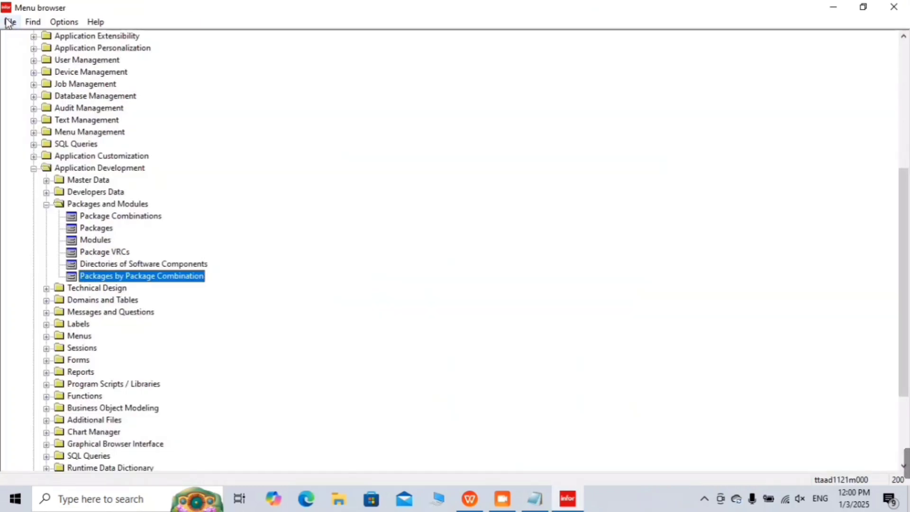
{"action": "left_click", "coordinate": [10, 21]}
Step: Close all sessions to exit Infor LN, then refresh the desktop
{"action": "left_click", "coordinate": [44, 71]}
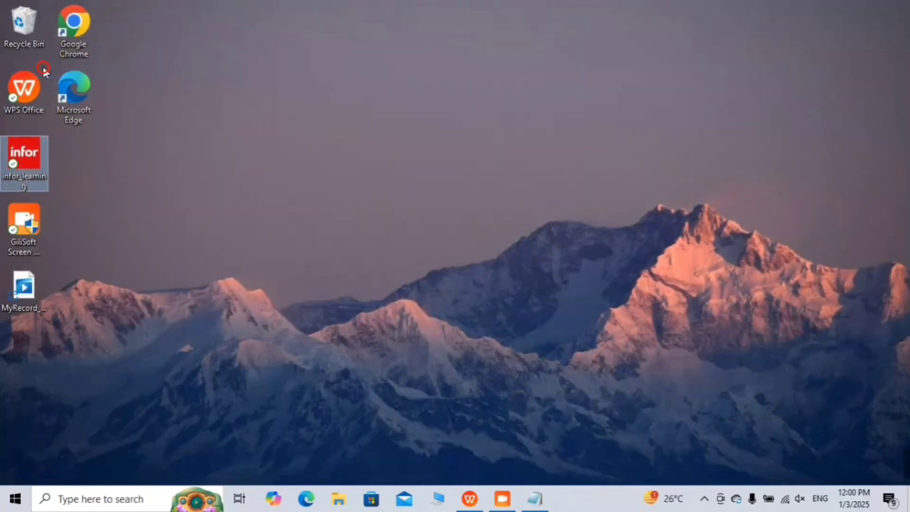
{"action": "right_click", "coordinate": [487, 125]}
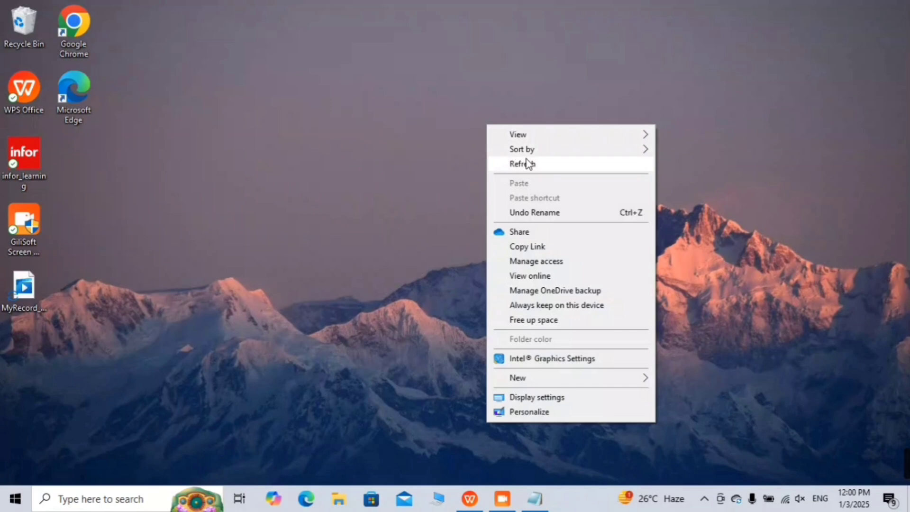
{"action": "left_click", "coordinate": [526, 164]}
Step: Relaunch Infor LN from the infor_learning shortcut and maximize its Menu browser
{"action": "double_click", "coordinate": [24, 158]}
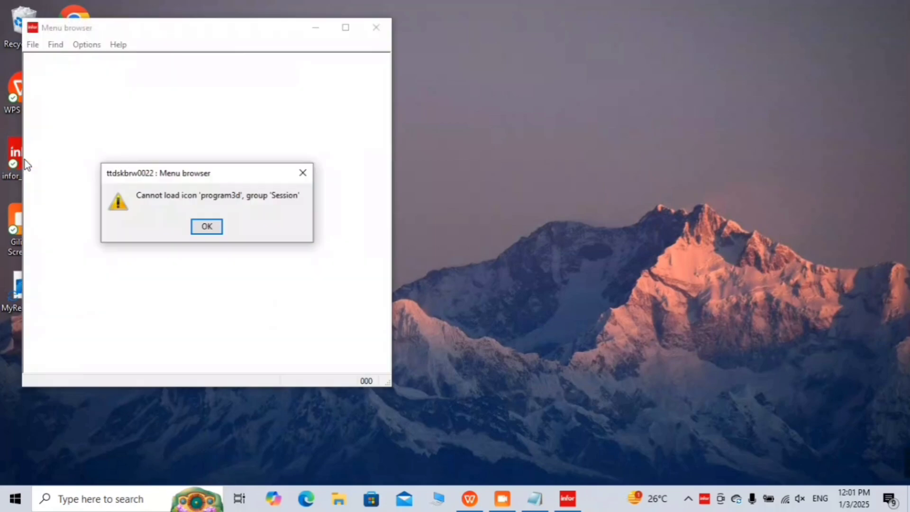
{"action": "key", "text": "Return"}
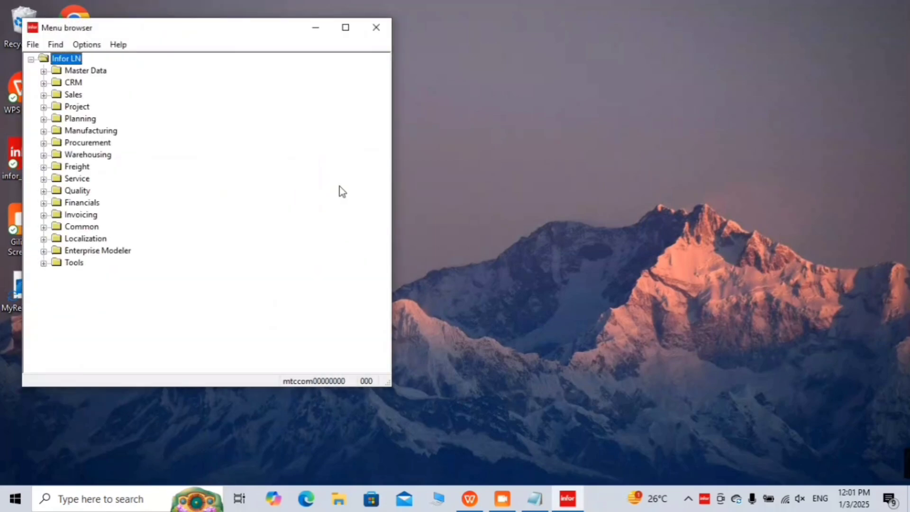
{"action": "left_click", "coordinate": [346, 27]}
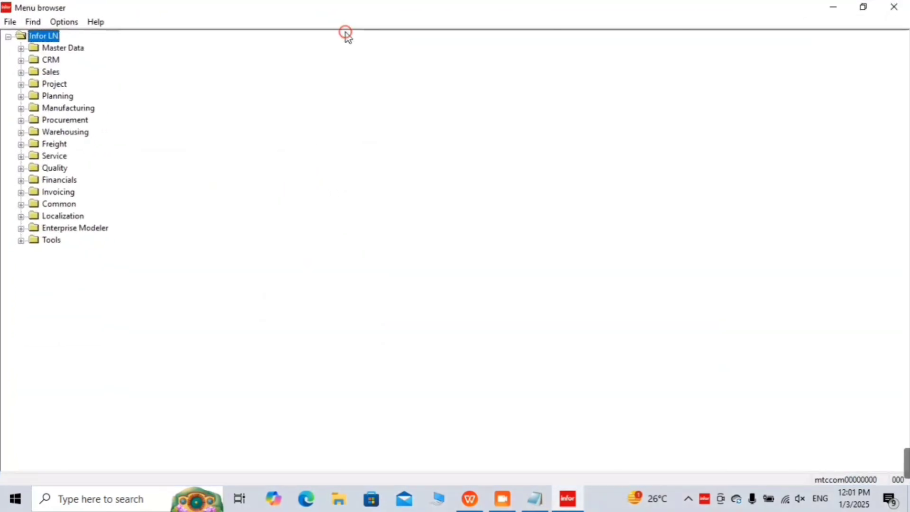
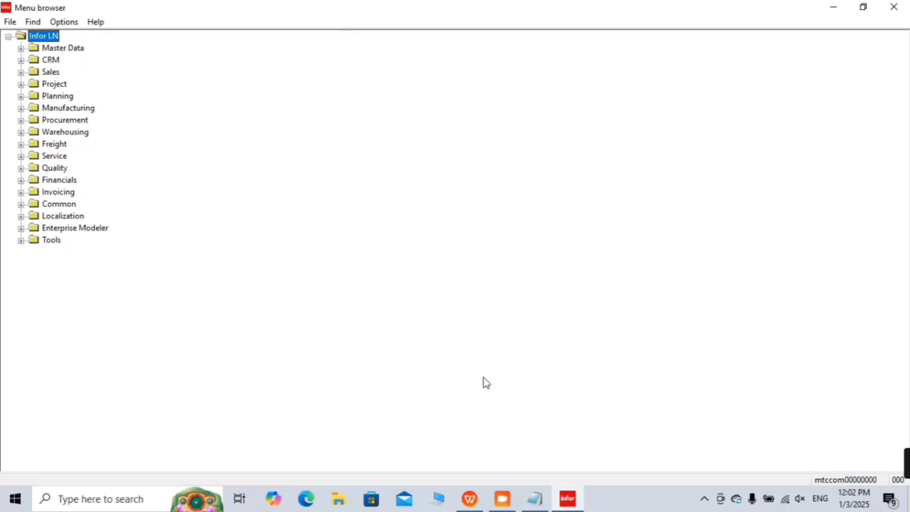
Step: Below the logout and login notes, add the indented line 'Current Runtime DD - different'
{"action": "left_click", "coordinate": [543, 500]}
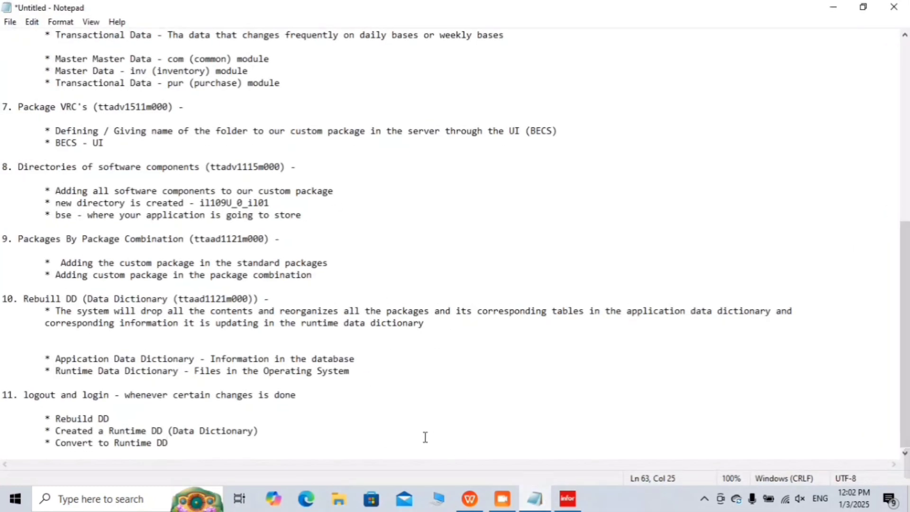
{"action": "key", "text": "Return"}
{"action": "key", "text": "Return"}
{"action": "key", "text": "Return"}
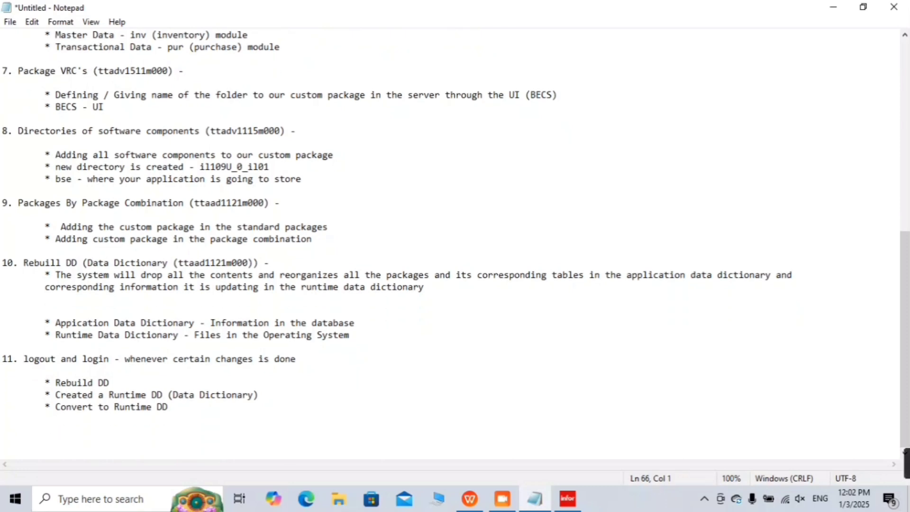
{"action": "key", "text": "Tab"}
{"action": "type", "text": "c"}
{"action": "key", "text": "BackSpace"}
{"action": "type", "text": "Current R"}
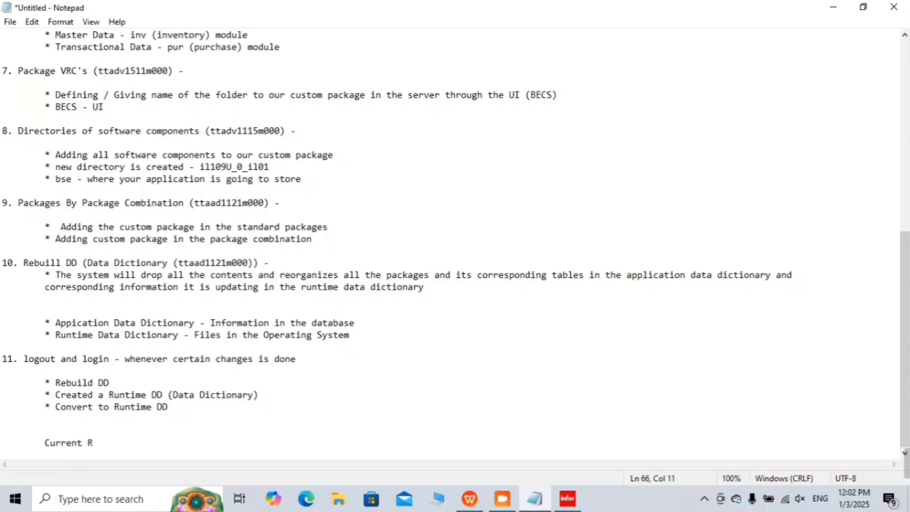
{"action": "type", "text": "untime DD - "}
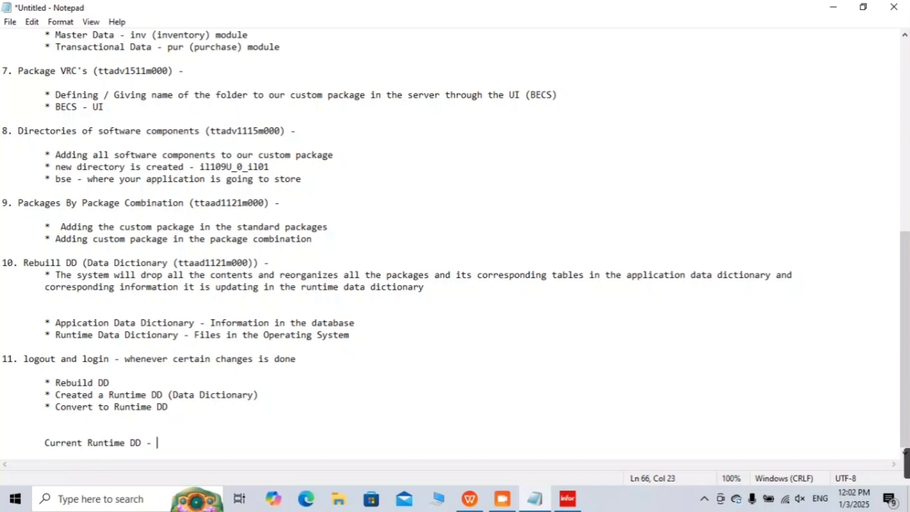
{"action": "type", "text": "DIFFER"}
{"action": "key", "text": "BackSpace"}
{"action": "key", "text": "BackSpace"}
{"action": "key", "text": "BackSpace"}
{"action": "key", "text": "BackSpace"}
{"action": "key", "text": "BackSpace"}
{"action": "key", "text": "BackSpace"}
{"action": "type", "text": "different"}
Step: Start an indented 'previous Runtime DD -' line beneath it
{"action": "key", "text": "Return"}
{"action": "key", "text": "Tab"}
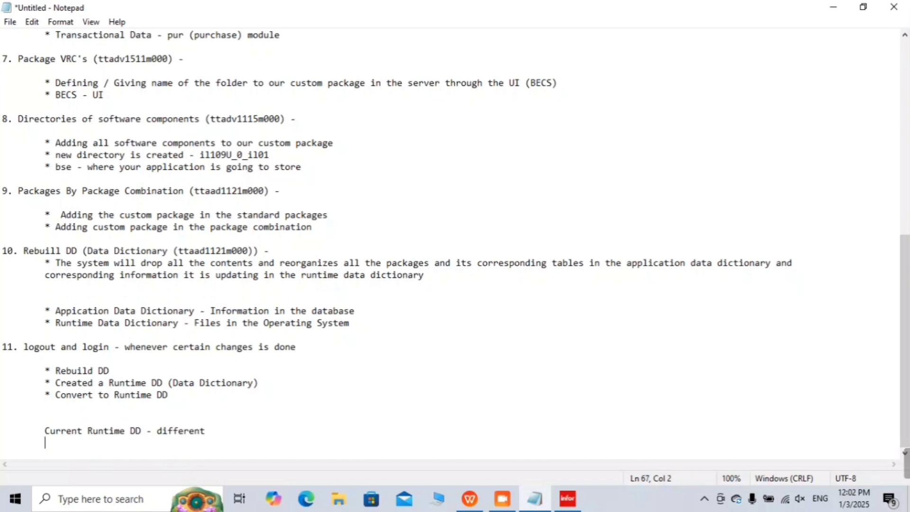
{"action": "type", "text": "previous Runt"}
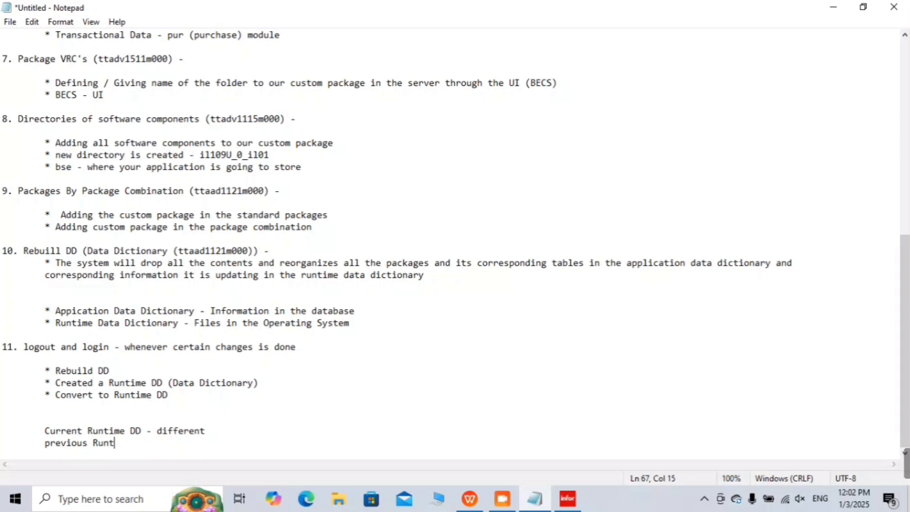
{"action": "type", "text": "ime DD -"}
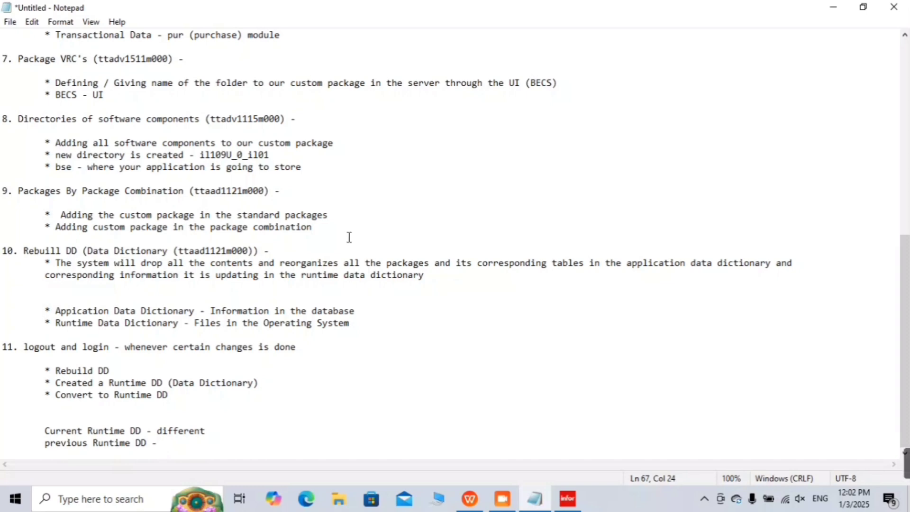
Step: Grab il109U_0_il01 from item 8 and append '- NEW Directory is created in the name of' to the Current Runtime DD line
{"action": "left_click", "coordinate": [214, 428]}
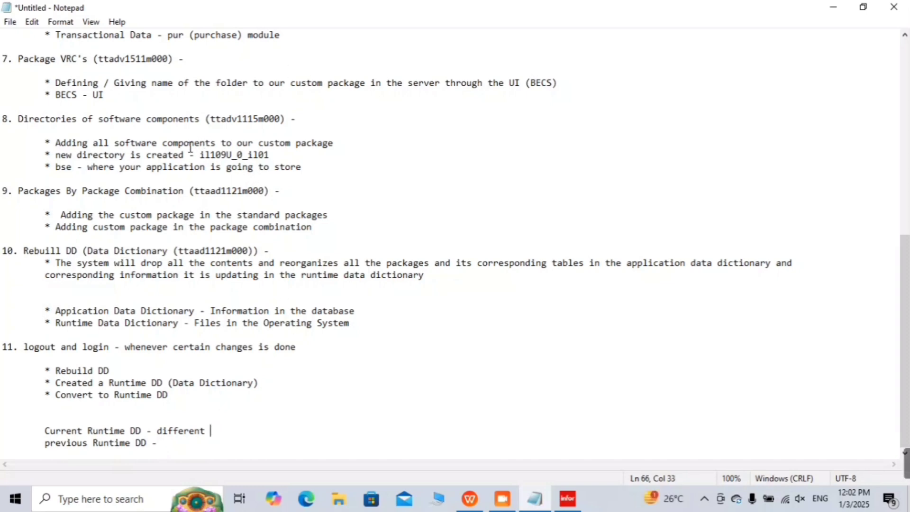
{"action": "left_click_drag", "start_coordinate": [199, 155], "coordinate": [278, 155]}
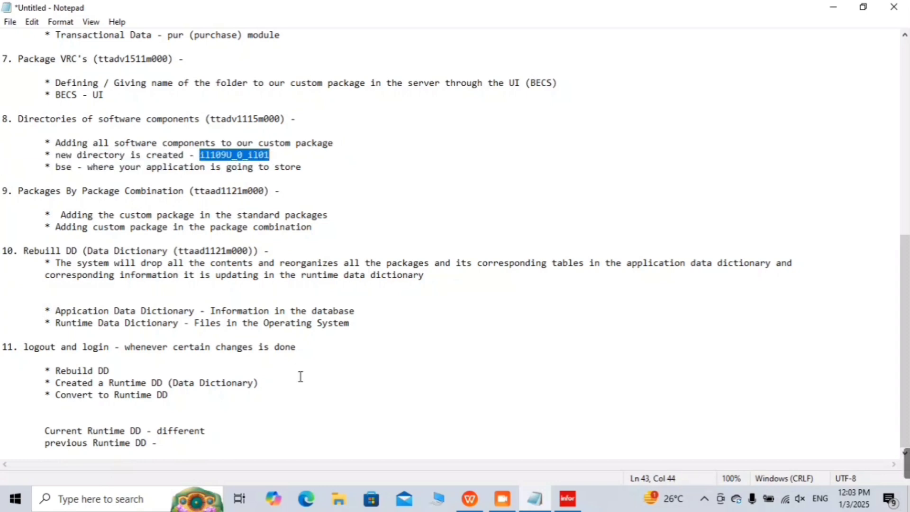
{"action": "left_click", "coordinate": [269, 430]}
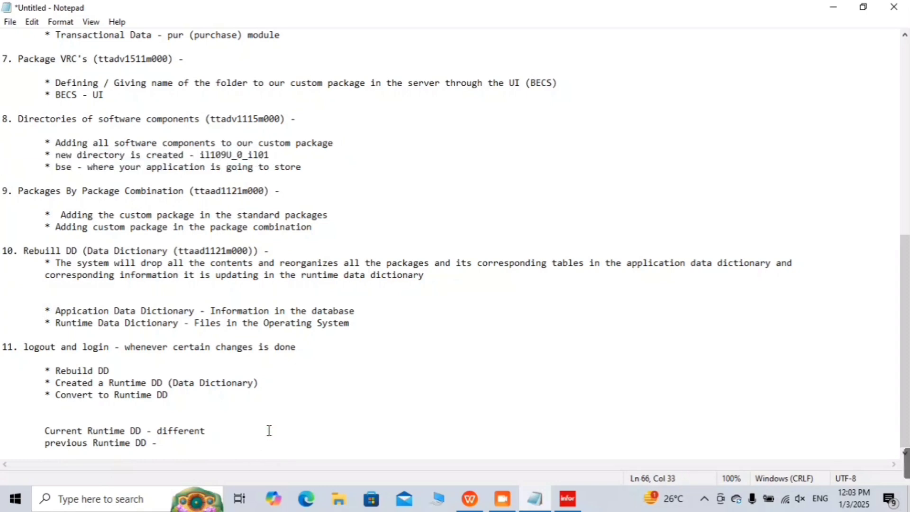
{"action": "type", "text": "N"}
{"action": "key", "text": "BackSpace"}
{"action": "type", "text": "- NEW C"}
{"action": "key", "text": "BackSpace"}
{"action": "type", "text": "Direc"}
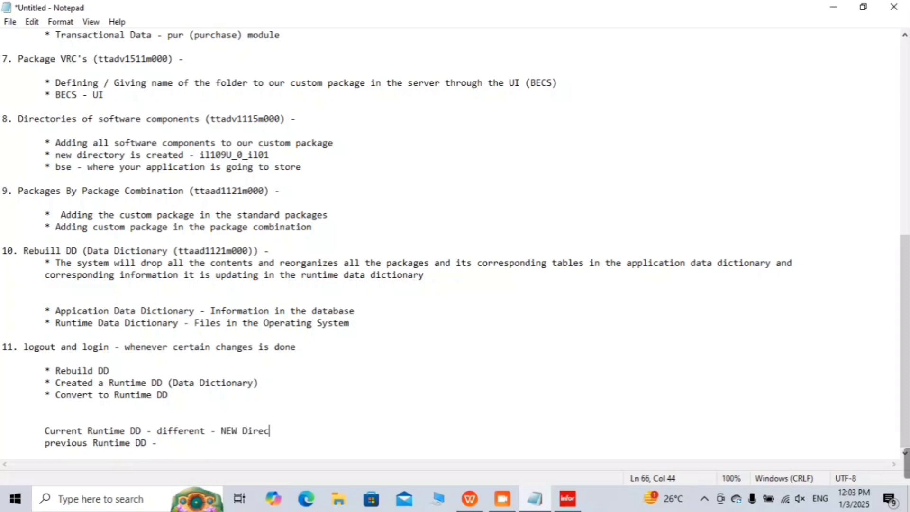
{"action": "type", "text": "tory is create"}
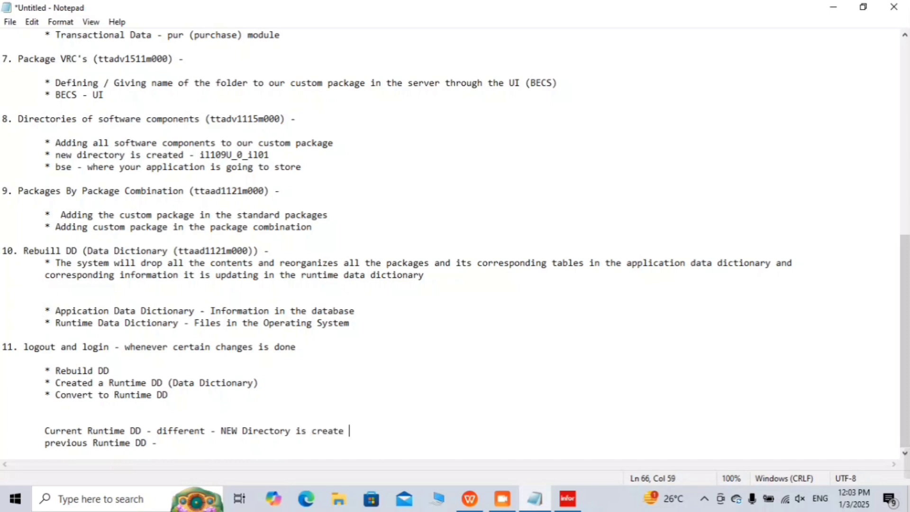
{"action": "key", "text": "BackSpace"}
{"action": "type", "text": "d in the name of"}
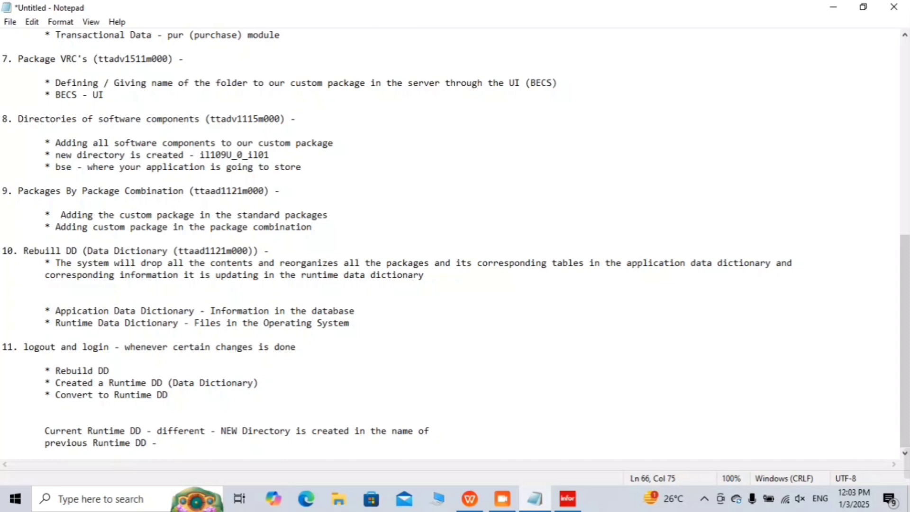
Step: Paste the directory name il109U_0_il01 at the end of that line and reselect it
{"action": "type", "text": "il109U_0_il01"}
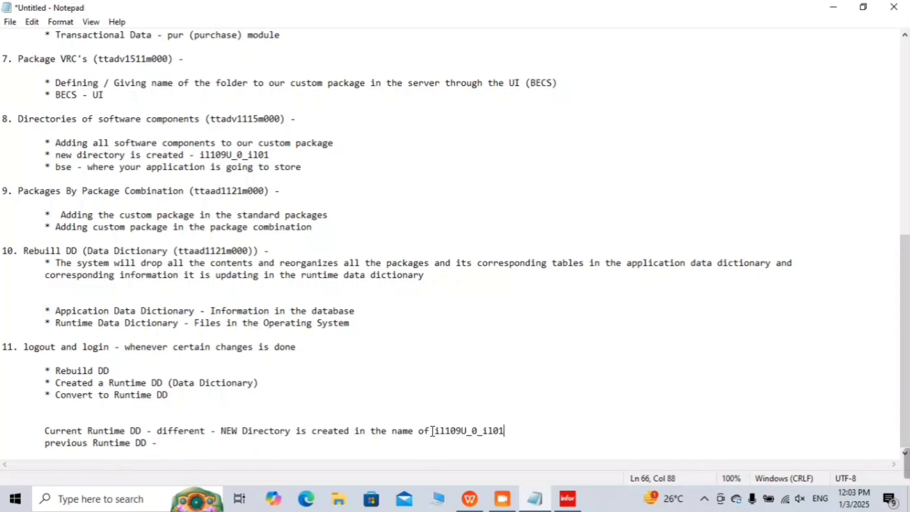
{"action": "left_click_drag", "start_coordinate": [434, 430], "coordinate": [522, 436]}
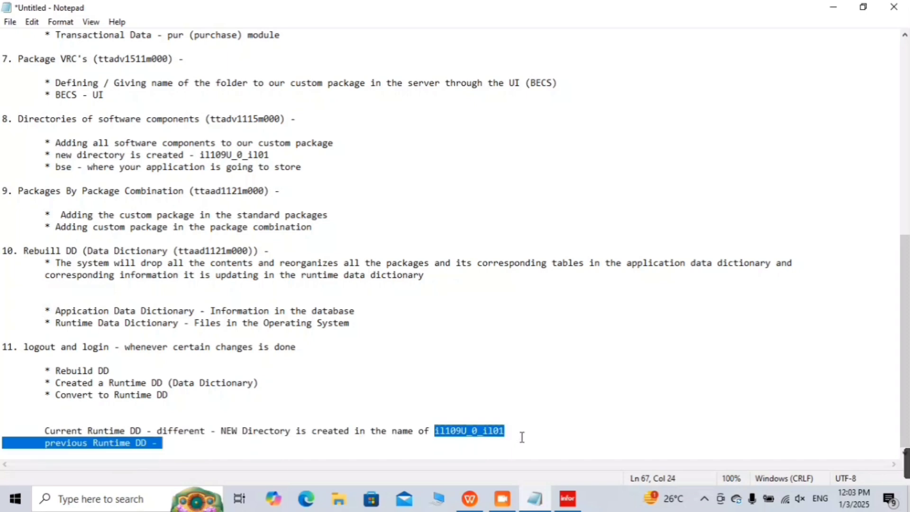
{"action": "left_click", "coordinate": [528, 433]}
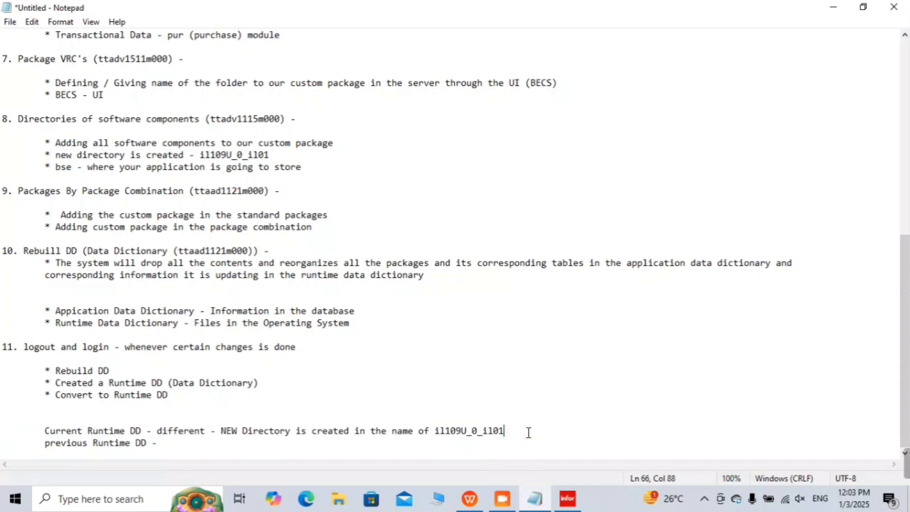
{"action": "left_click_drag", "start_coordinate": [526, 433], "coordinate": [437, 423]}
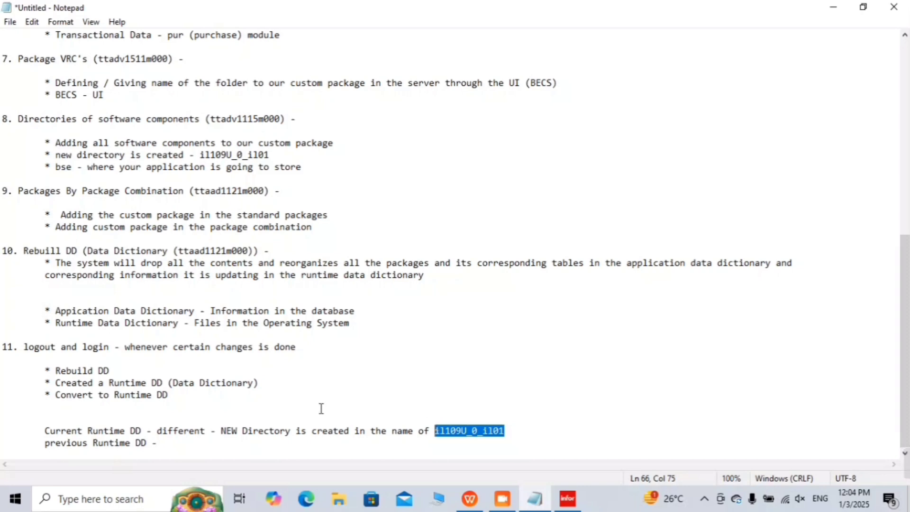
Step: Under 'previous Runtime DD -', add the bullet '* Shared memory - Information in the Runtime DD (Data Directory)'
{"action": "left_click", "coordinate": [244, 443]}
{"action": "key", "text": "Return"}
{"action": "key", "text": "Return"}
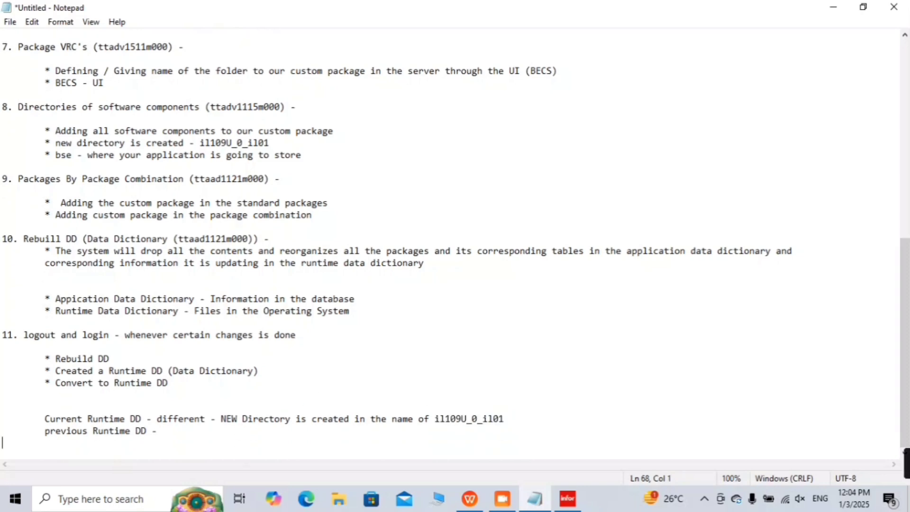
{"action": "key", "text": "Tab"}
{"action": "type", "text": "*"}
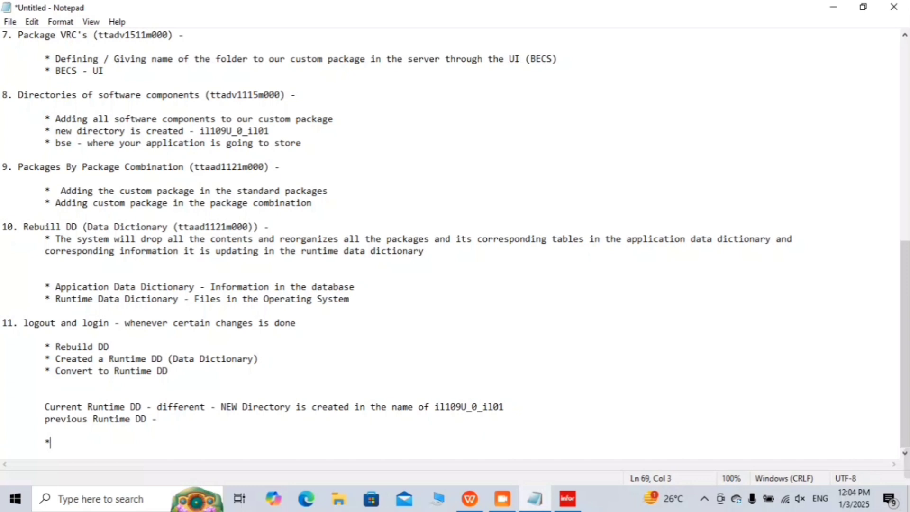
{"action": "type", "text": " Shared memory - "}
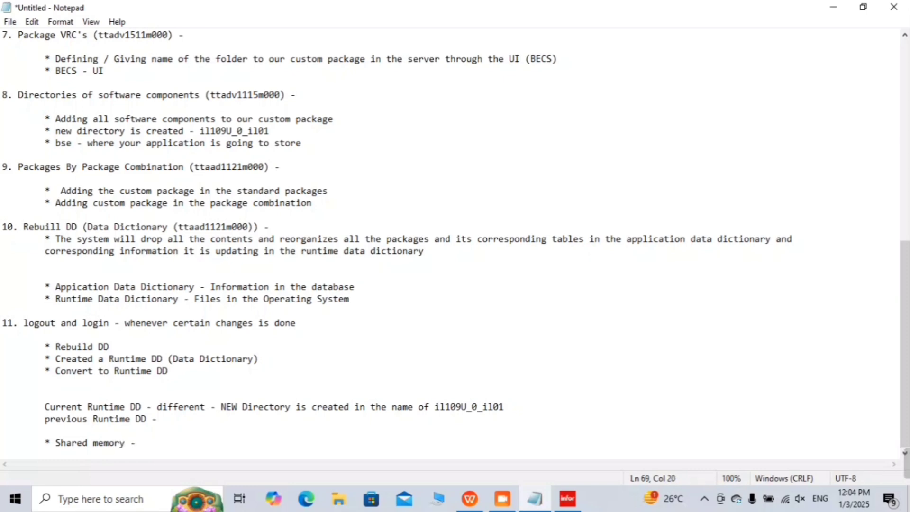
{"action": "type", "text": "Information "}
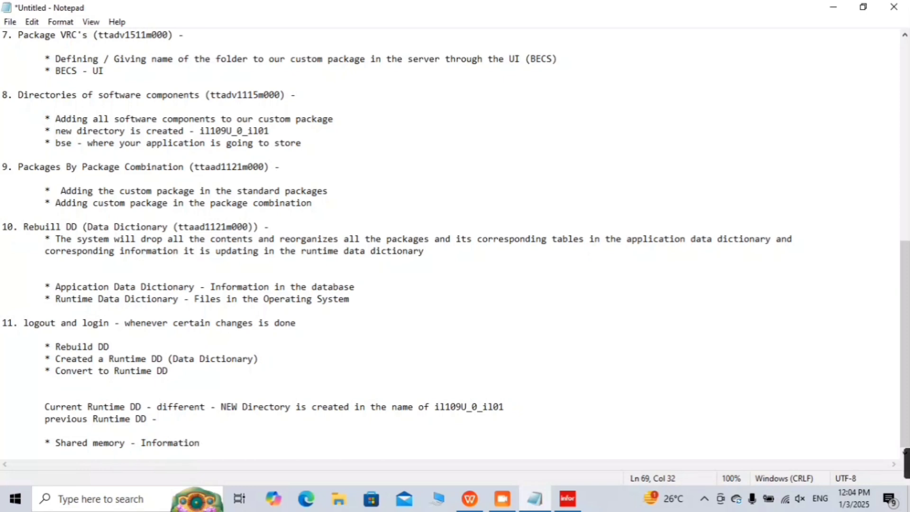
{"action": "type", "text": "in the Run"}
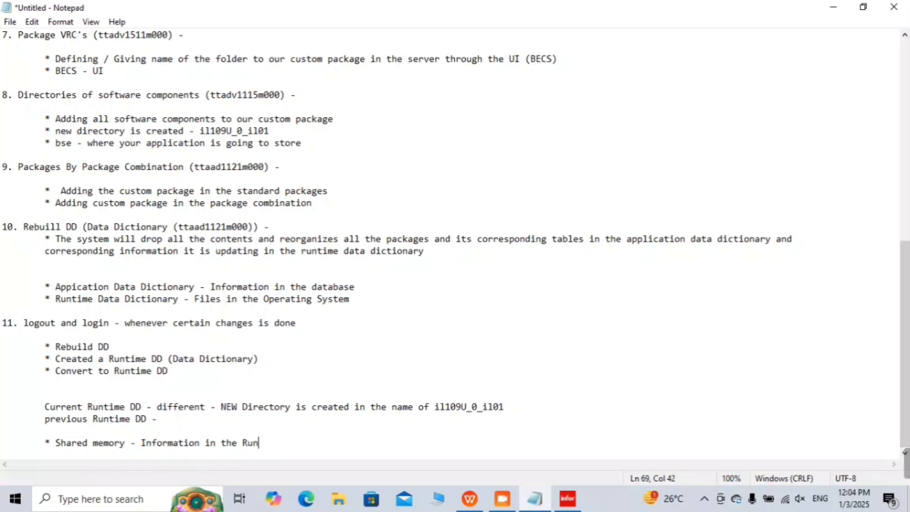
{"action": "type", "text": "time DD (Data Dir"}
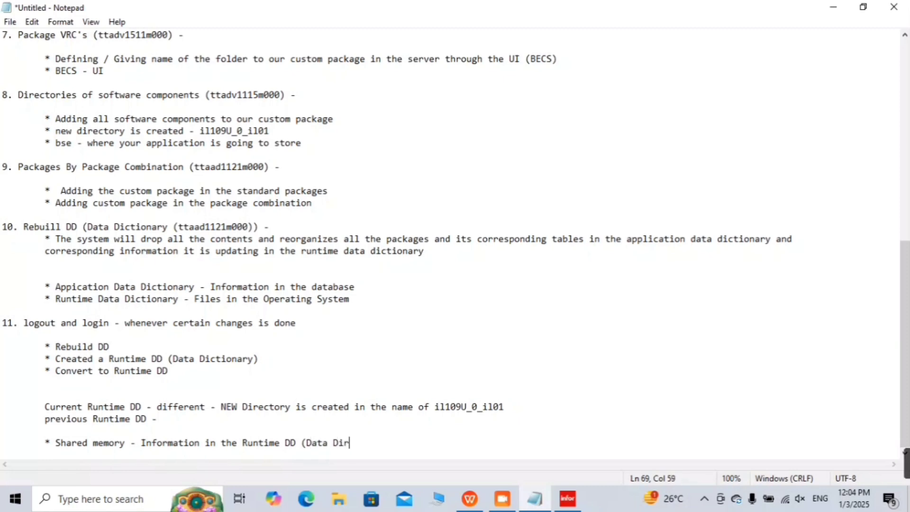
{"action": "type", "text": "ectory"}
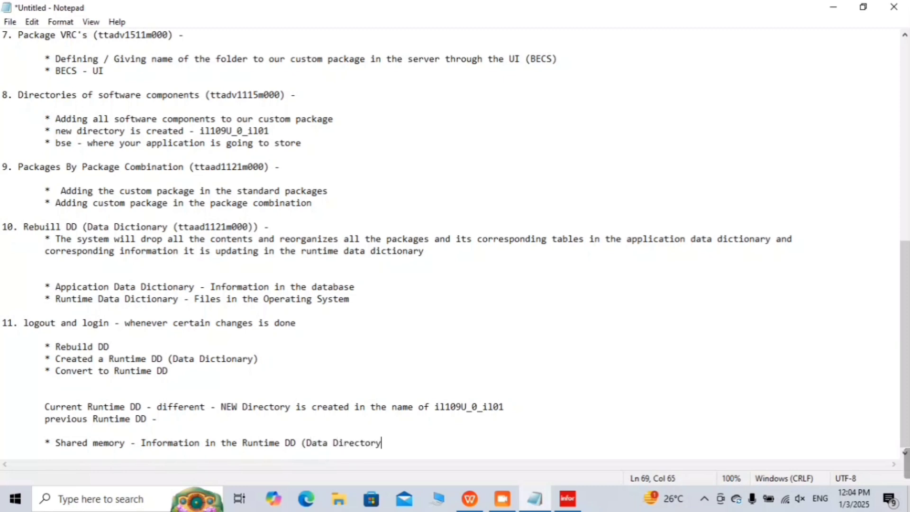
{"action": "type", "text": ")"}
{"action": "left_click", "coordinate": [833, 7]}
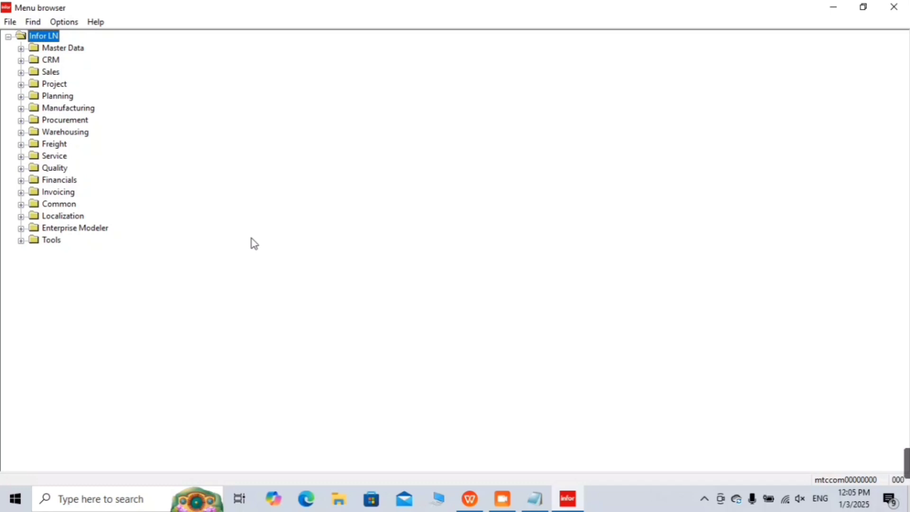
{"action": "left_click", "coordinate": [533, 502]}
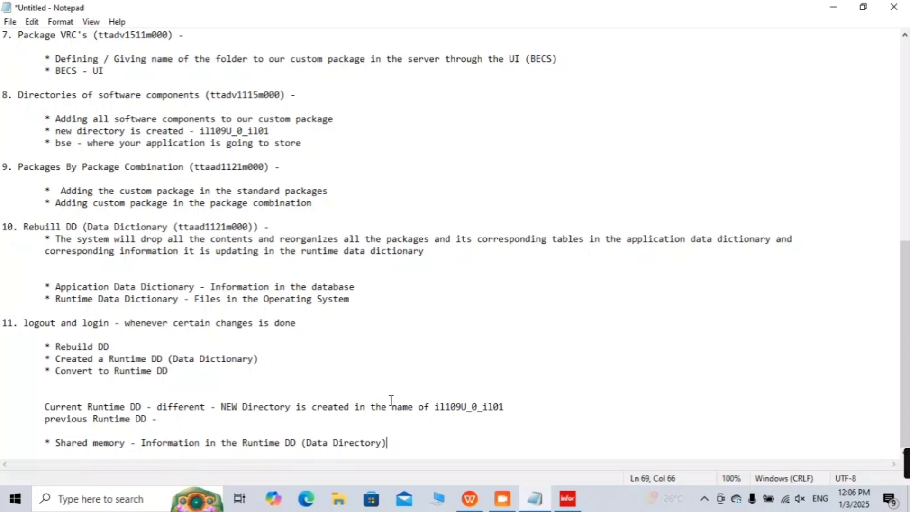
{"action": "left_click", "coordinate": [434, 407]}
{"action": "left_click_drag", "start_coordinate": [434, 407], "coordinate": [514, 407]}
{"action": "left_click", "coordinate": [519, 407]}
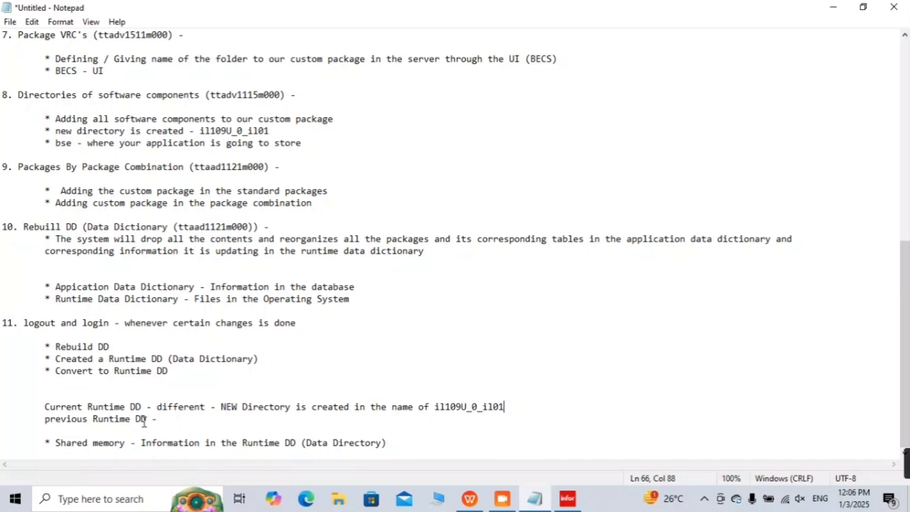
{"action": "left_click", "coordinate": [142, 420]}
{"action": "key", "text": "shift+End"}
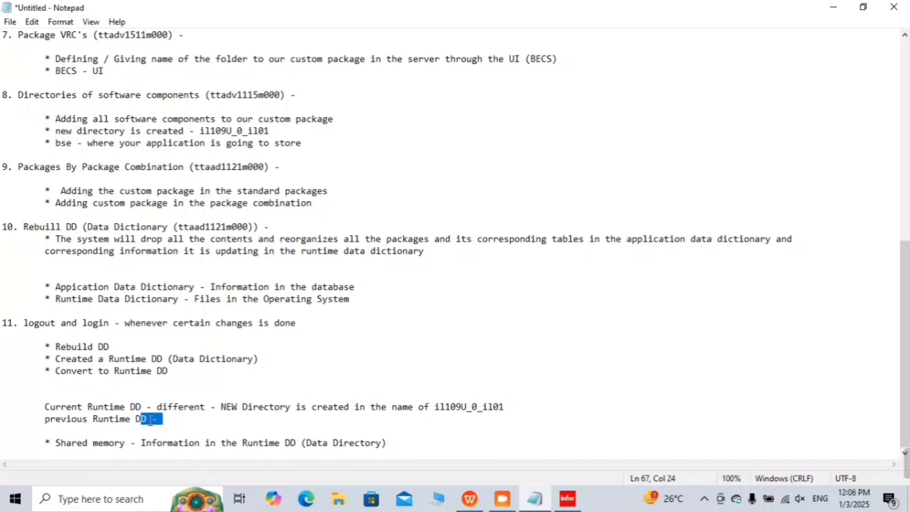
{"action": "left_click_drag", "start_coordinate": [150, 420], "coordinate": [68, 420]}
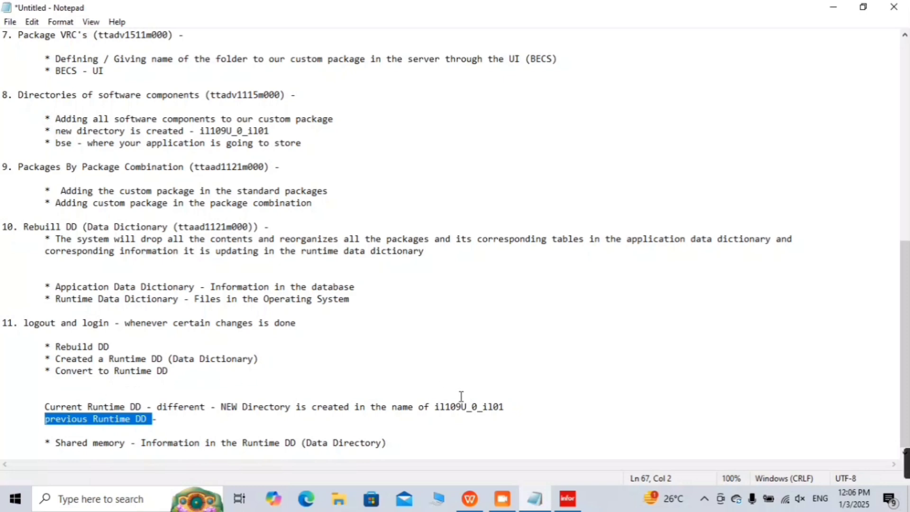
{"action": "left_click", "coordinate": [444, 406]}
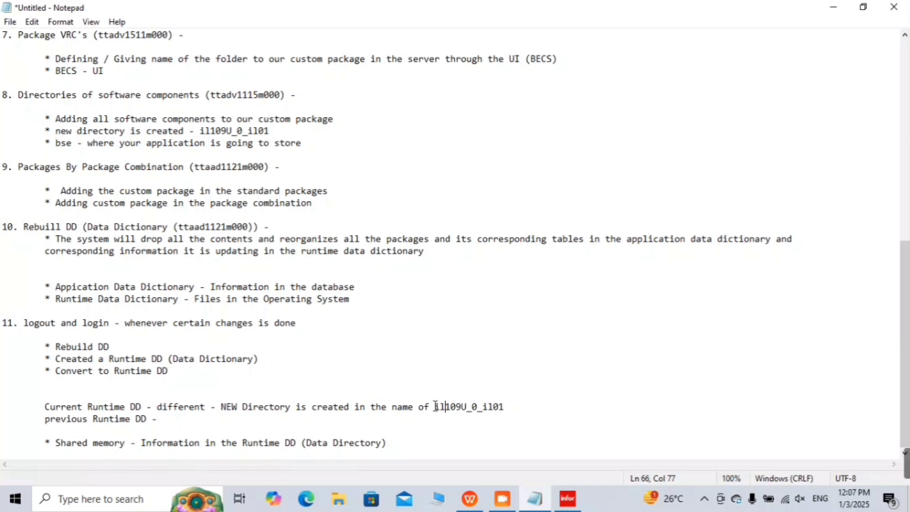
{"action": "left_click_drag", "start_coordinate": [434, 406], "coordinate": [535, 409]}
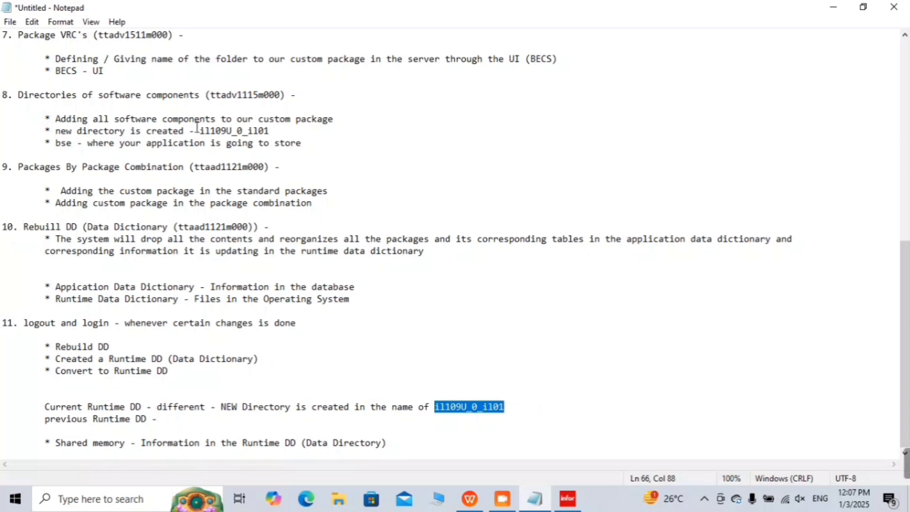
{"action": "scroll", "coordinate": [236, 179], "scroll_direction": "up", "scroll_amount": 2}
{"action": "scroll", "coordinate": [237, 179], "scroll_direction": "up", "scroll_amount": 1}
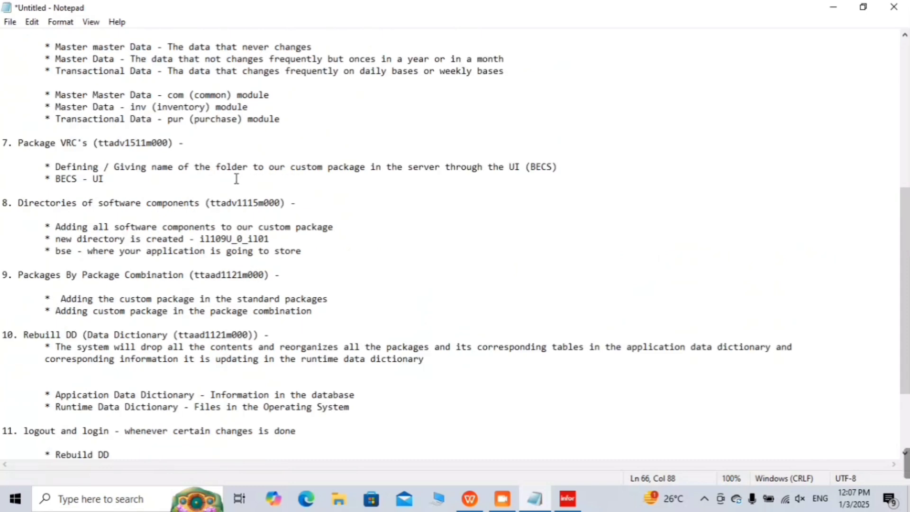
{"action": "left_click", "coordinate": [237, 179]}
{"action": "scroll", "coordinate": [236, 178], "scroll_direction": "up", "scroll_amount": 9}
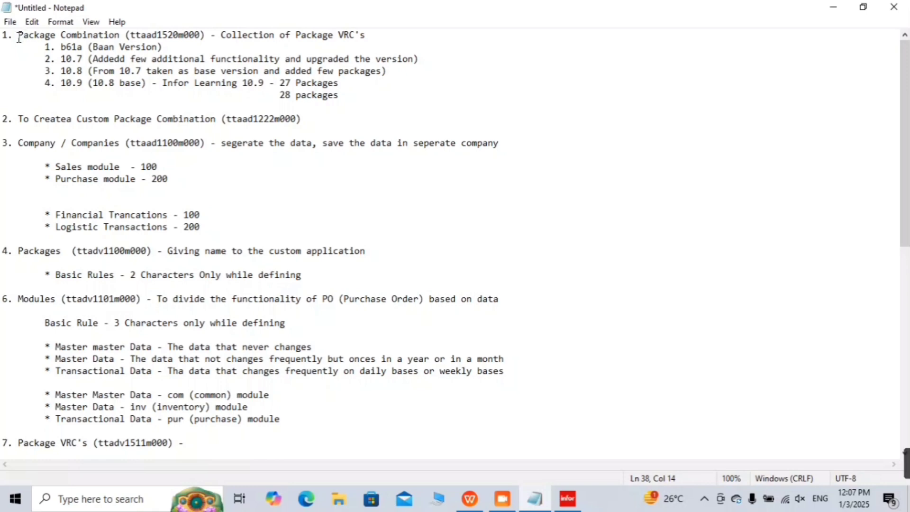
{"action": "left_click_drag", "start_coordinate": [18, 35], "coordinate": [120, 31]}
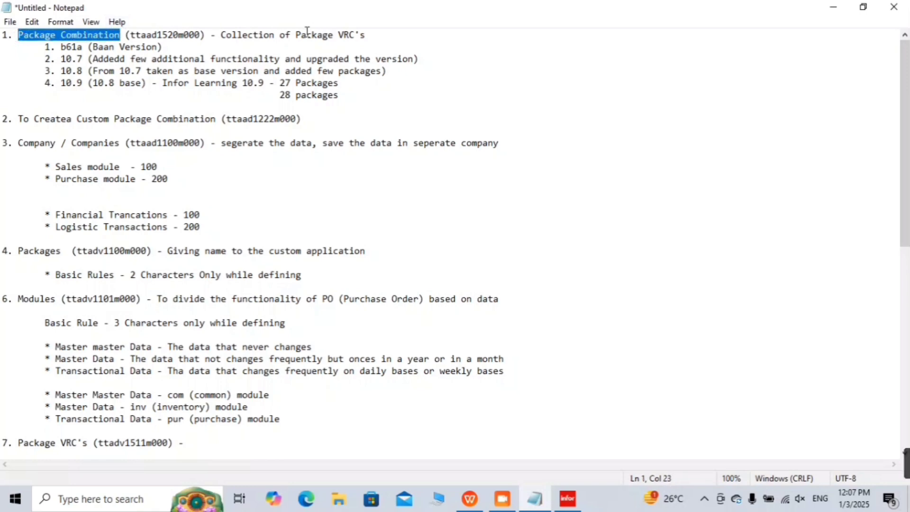
{"action": "left_click", "coordinate": [82, 121]}
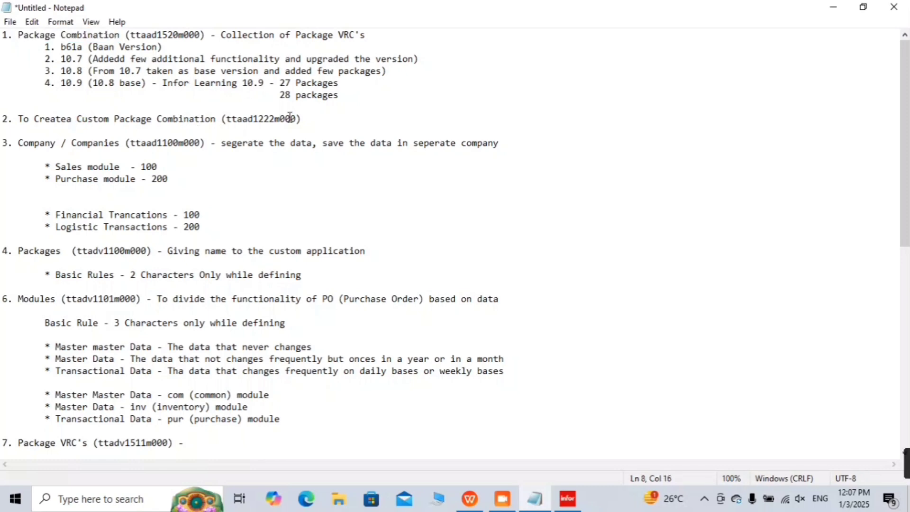
{"action": "double_click", "coordinate": [271, 119]}
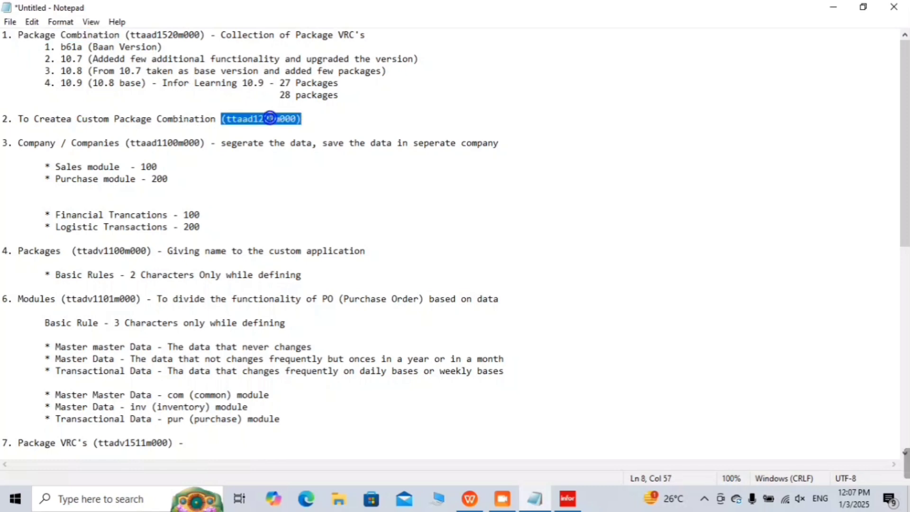
{"action": "left_click", "coordinate": [317, 127]}
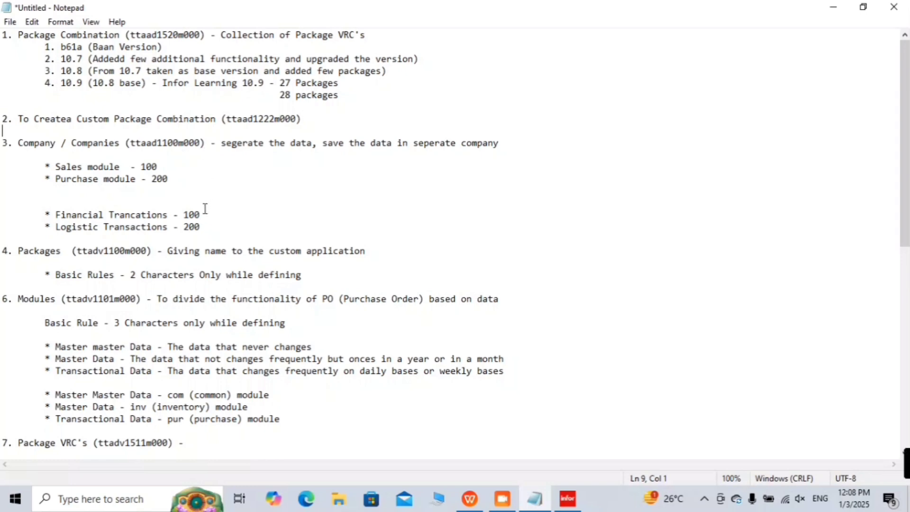
{"action": "scroll", "coordinate": [205, 209], "scroll_direction": "down", "scroll_amount": 1}
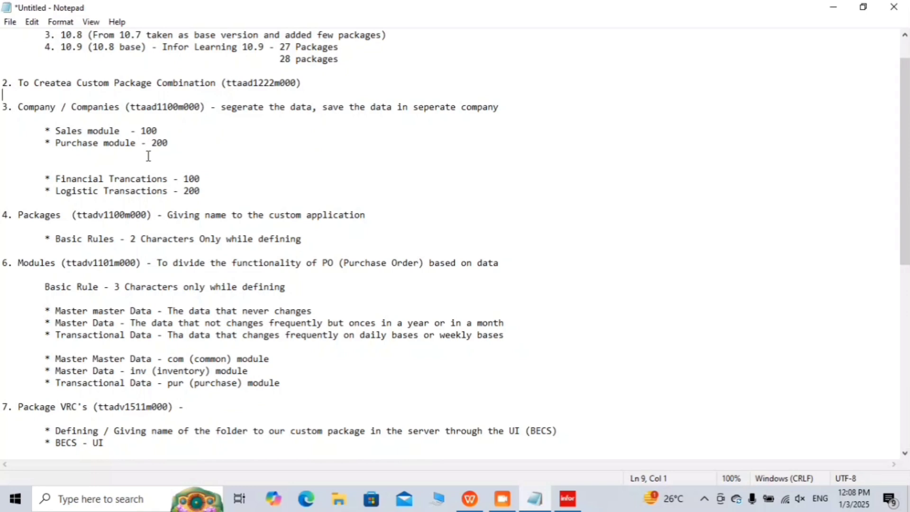
{"action": "scroll", "coordinate": [147, 154], "scroll_direction": "down", "scroll_amount": 2}
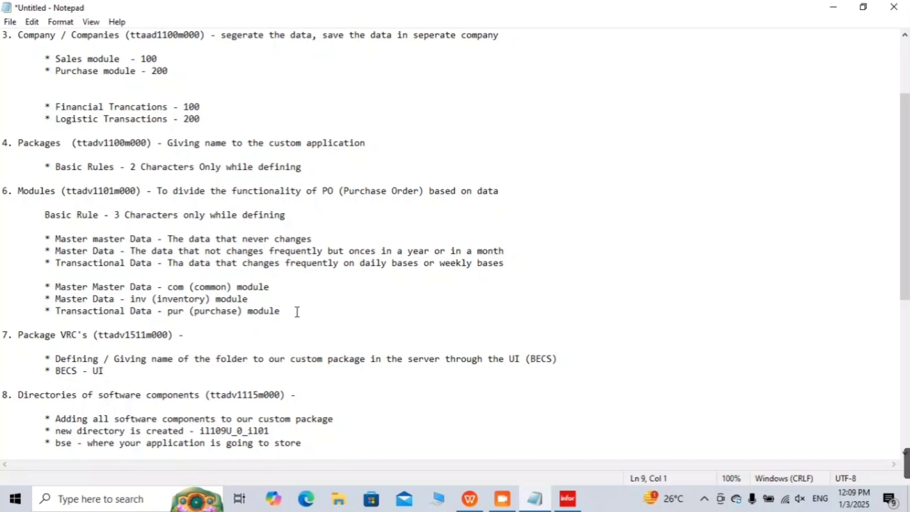
{"action": "scroll", "coordinate": [297, 311], "scroll_direction": "down", "scroll_amount": 2}
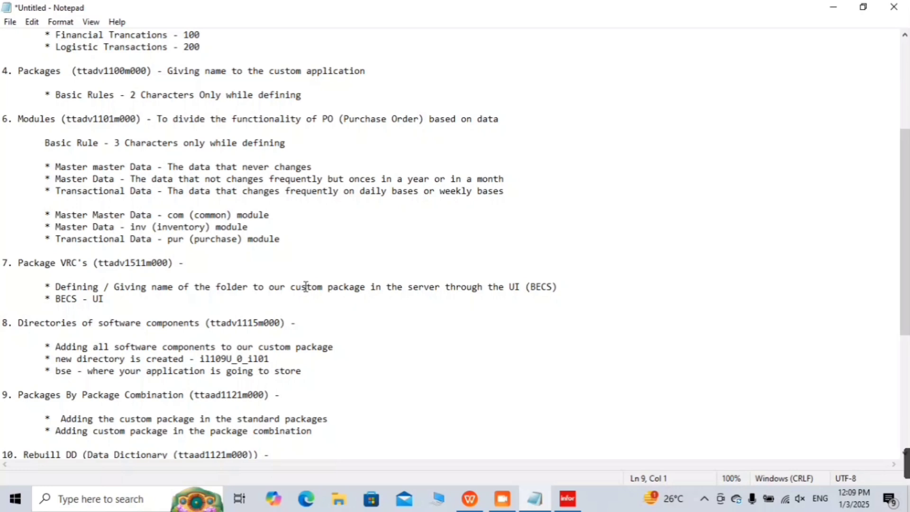
{"action": "scroll", "coordinate": [306, 287], "scroll_direction": "down", "scroll_amount": 3}
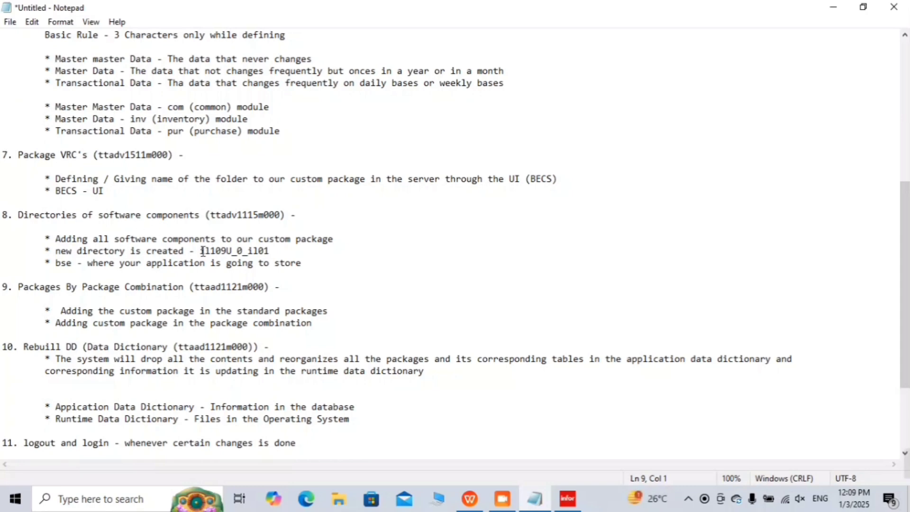
Step: Below the il109U_0_il01 directory note, add an indented 'il -package' line
{"action": "left_click_drag", "start_coordinate": [201, 251], "coordinate": [272, 257]}
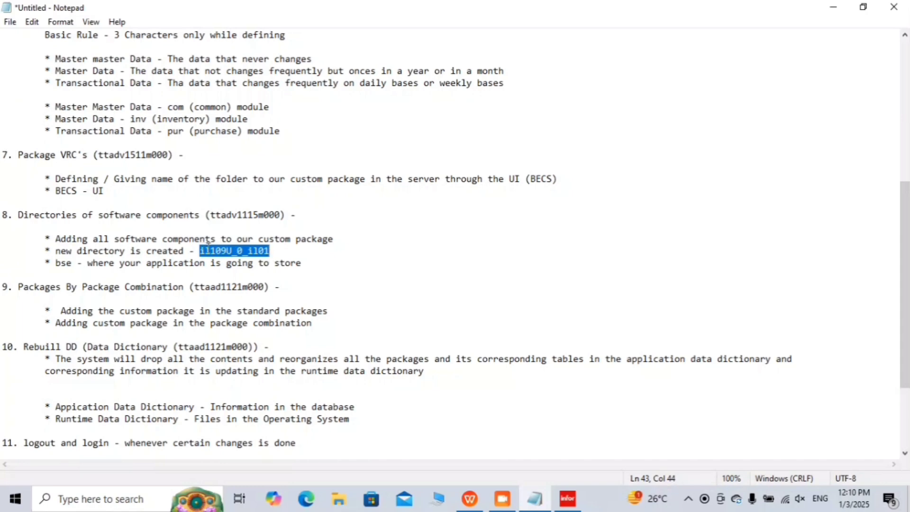
{"action": "left_click", "coordinate": [208, 248]}
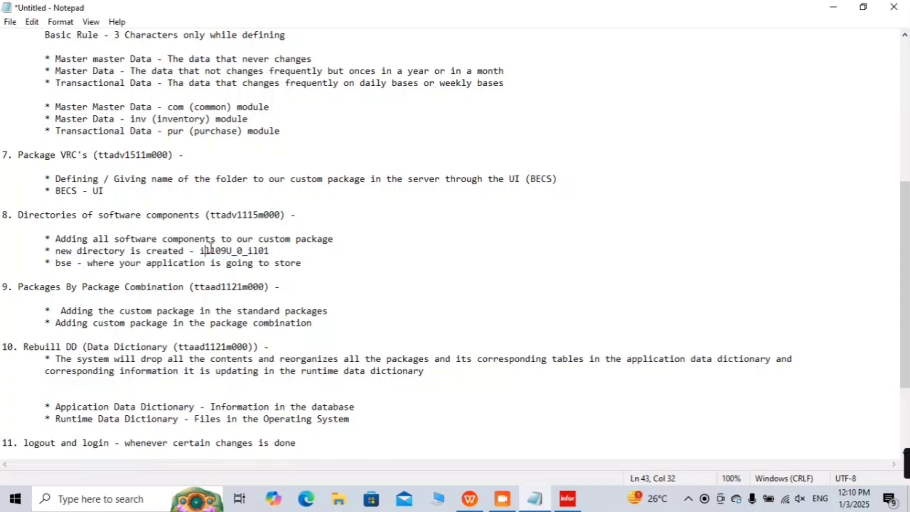
{"action": "left_click", "coordinate": [306, 253]}
{"action": "key", "text": "Return"}
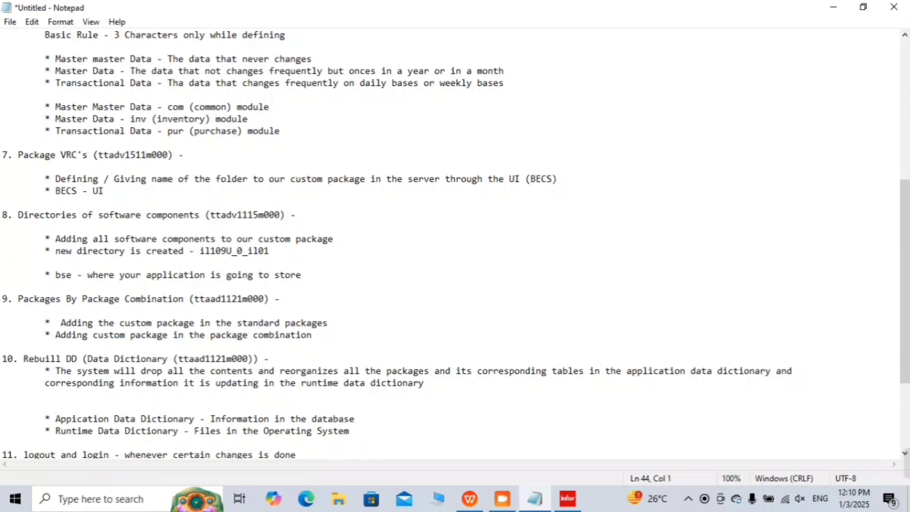
{"action": "type", "text": "Ei"}
{"action": "key", "text": "BackSpace"}
{"action": "key", "text": "BackSpace"}
{"action": "key", "text": "Tab"}
{"action": "key", "text": "Tab"}
{"action": "type", "text": "il -pack"}
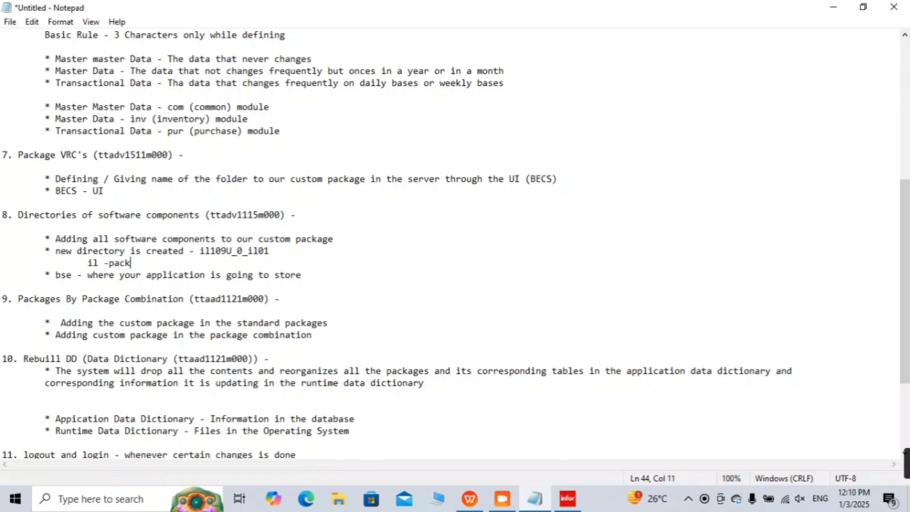
{"action": "type", "text": "age"}
Step: Add the line '109U_0_il01 - VRC' beneath 'il -package'
{"action": "key", "text": "Return"}
{"action": "key", "text": "Tab"}
{"action": "key", "text": "Tab"}
{"action": "key", "text": "Tab"}
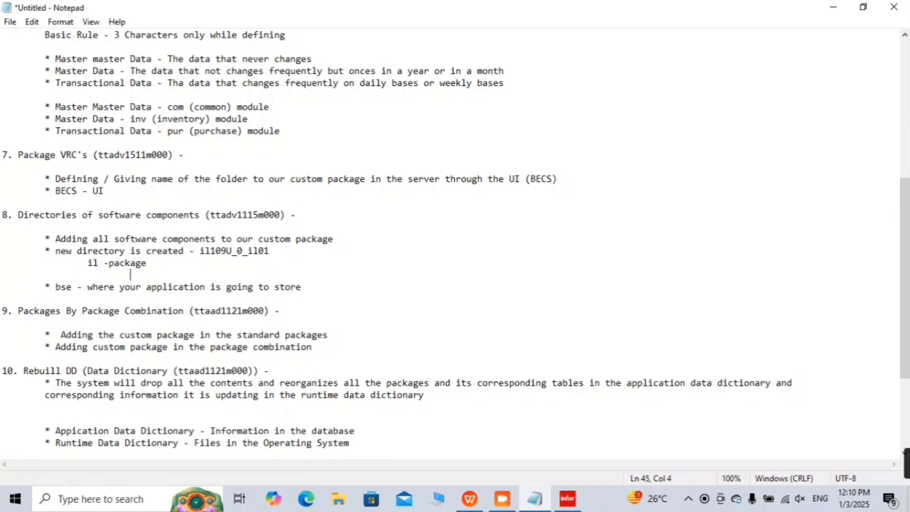
{"action": "key", "text": "BackSpace"}
{"action": "type", "text": "109U"}
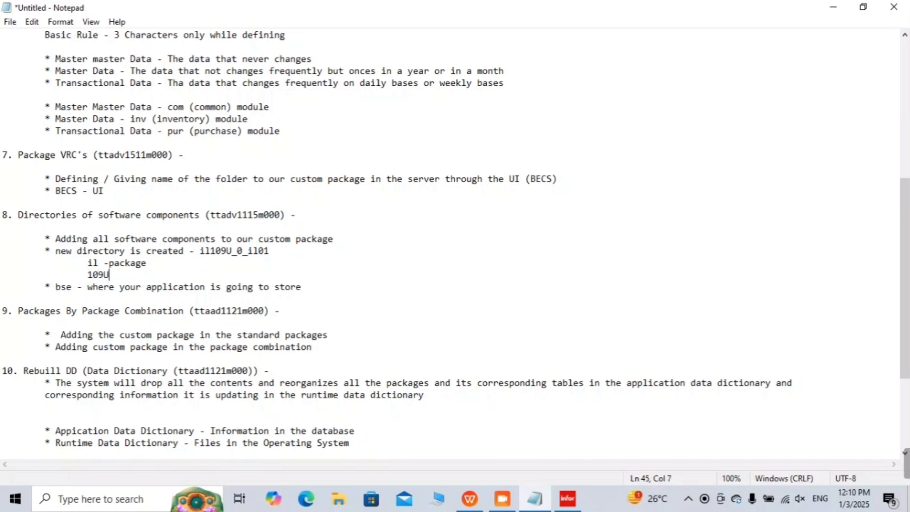
{"action": "type", "text": "_0_"}
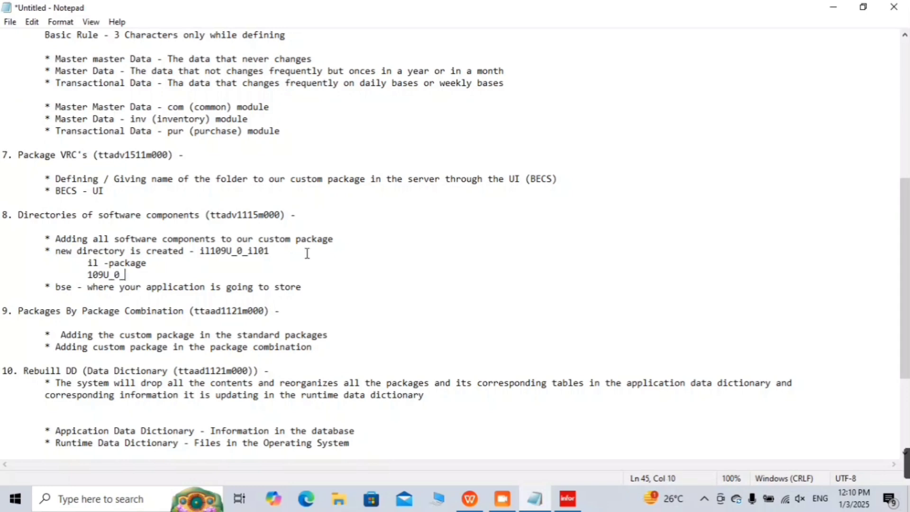
{"action": "type", "text": "il01 - VR"}
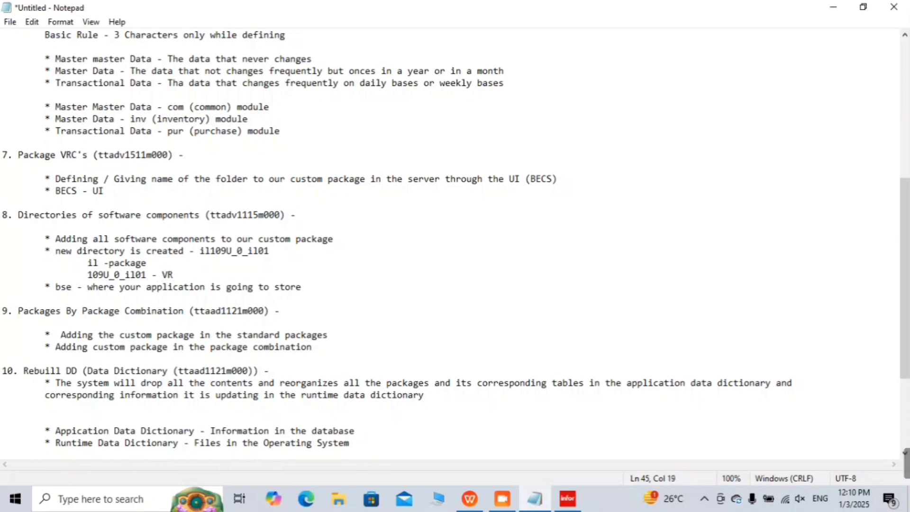
{"action": "type", "text": "C's"}
{"action": "key", "text": "BackSpace"}
{"action": "key", "text": "BackSpace"}
{"action": "left_click_drag", "start_coordinate": [200, 251], "coordinate": [289, 247]}
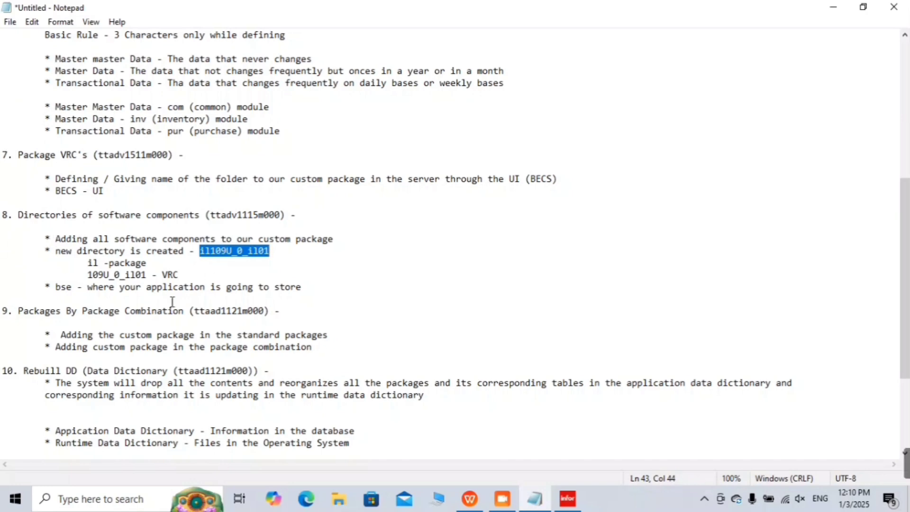
{"action": "scroll", "coordinate": [158, 309], "scroll_direction": "down", "scroll_amount": 2}
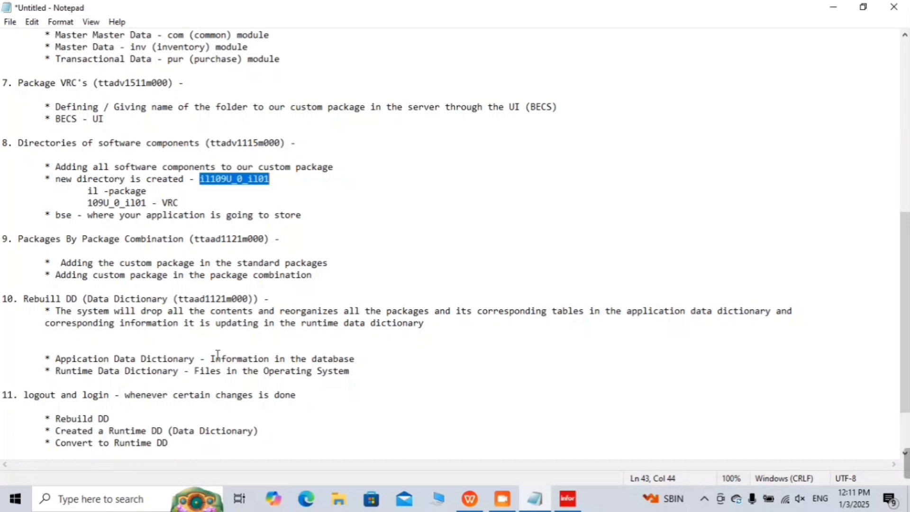
{"action": "scroll", "coordinate": [218, 354], "scroll_direction": "down", "scroll_amount": 2}
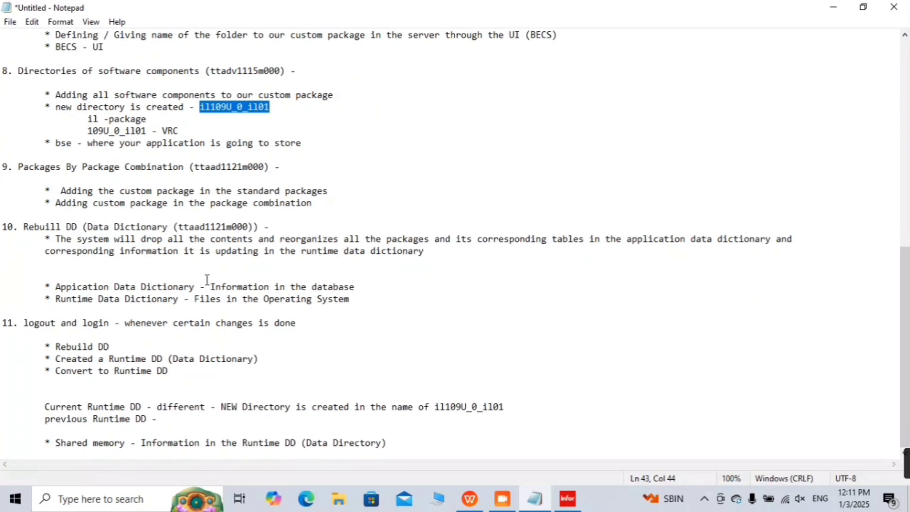